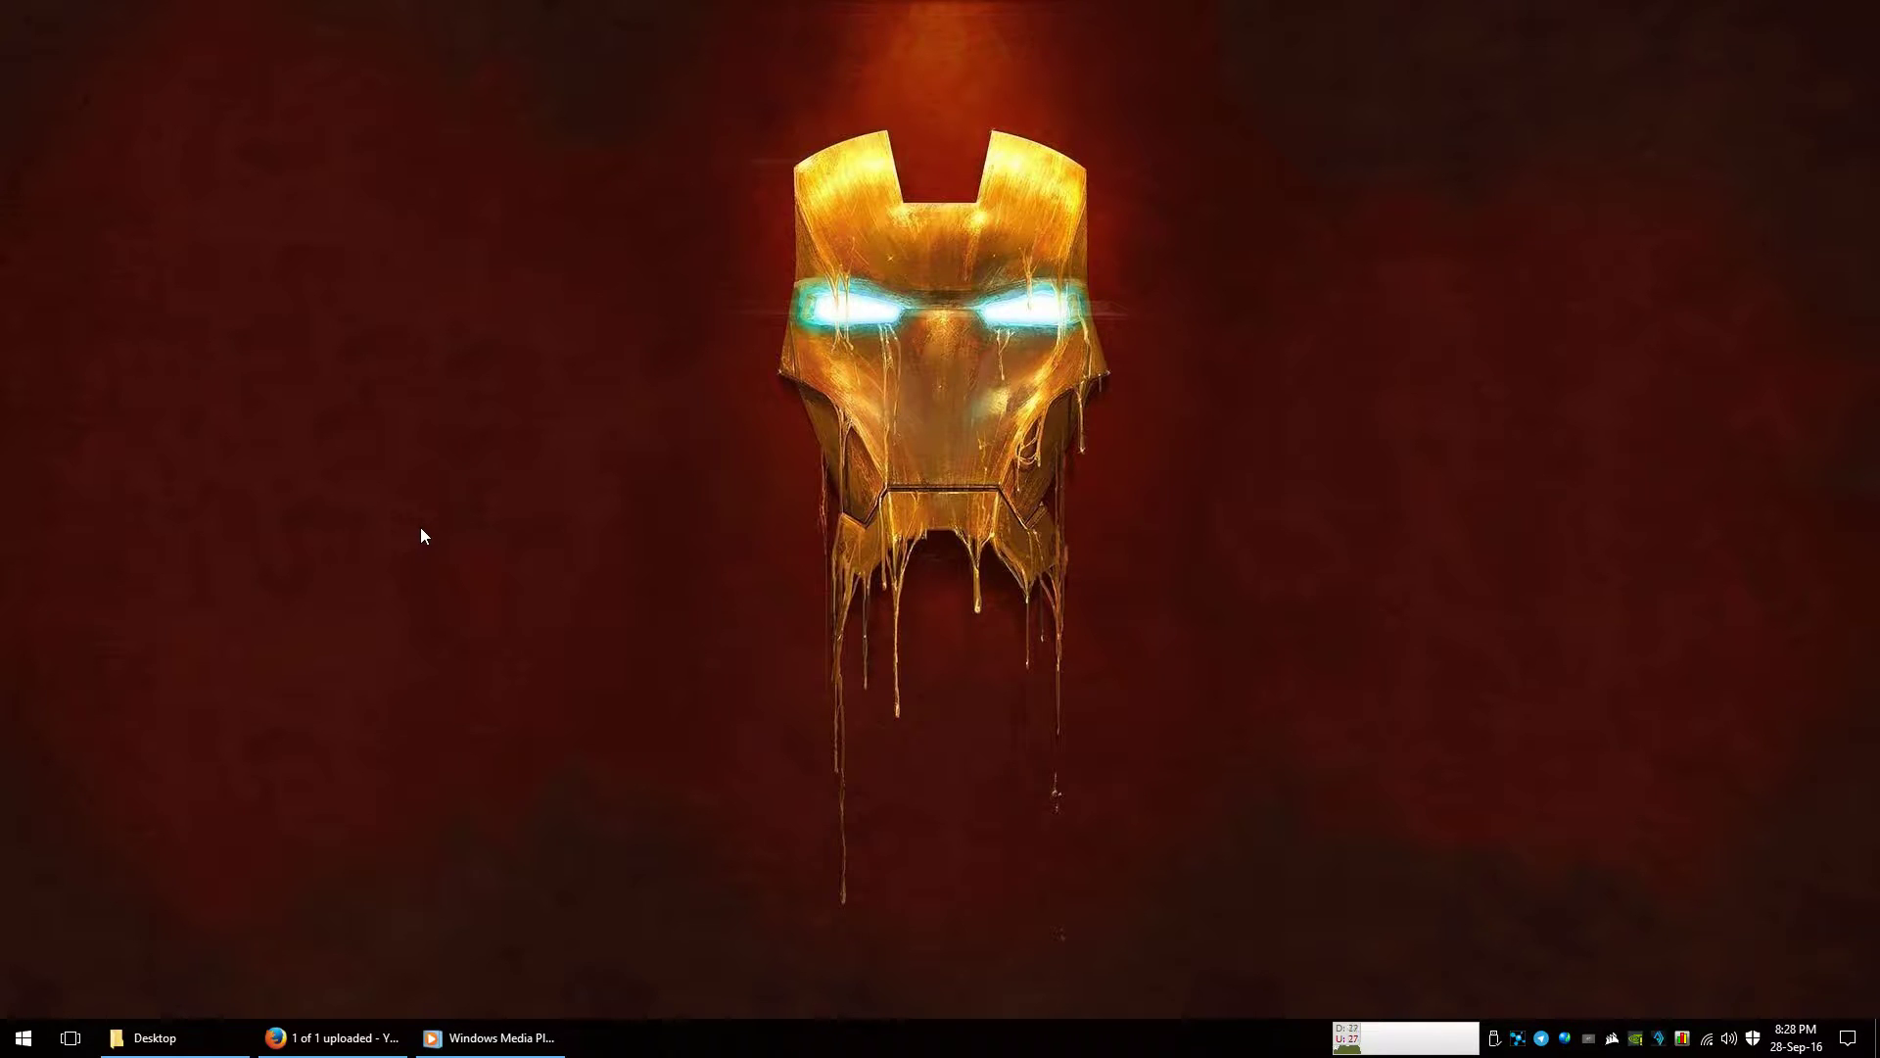
- Refresh the Windows desktop from its right-click menu
right_click(440, 501)
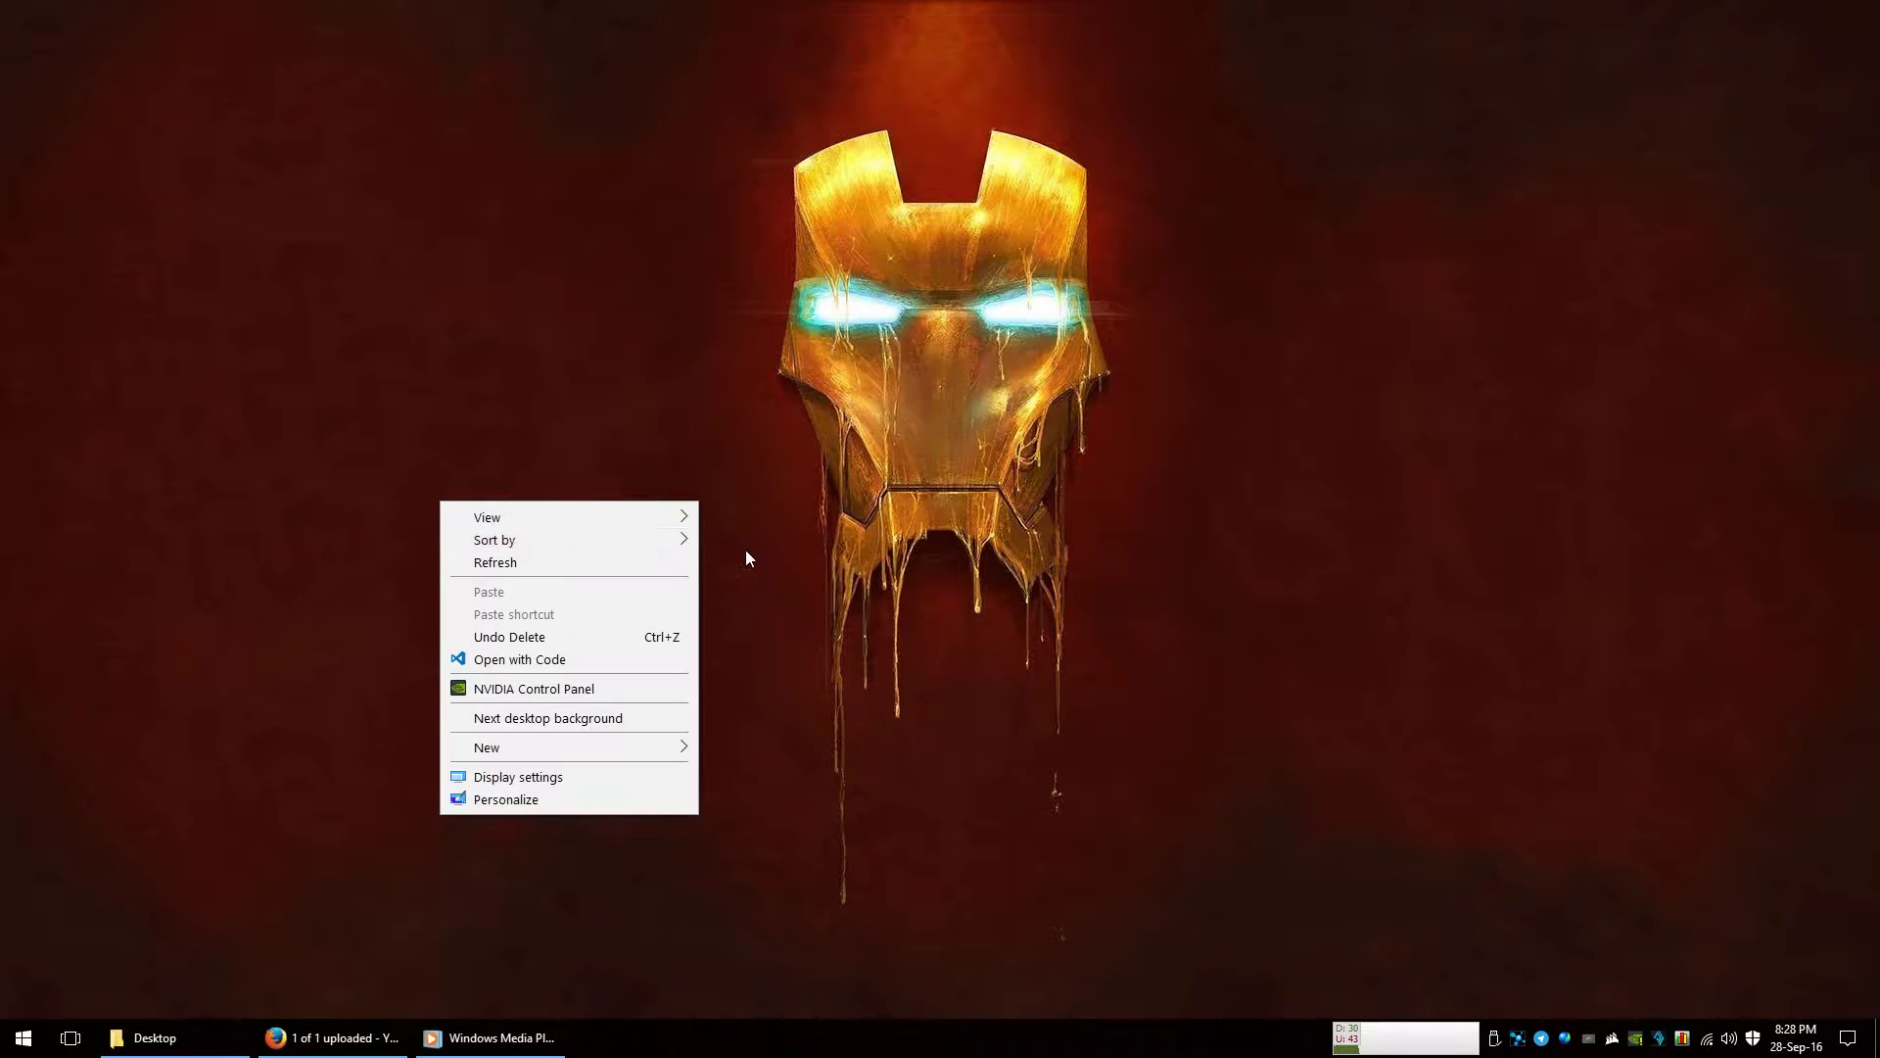
left_click(526, 566)
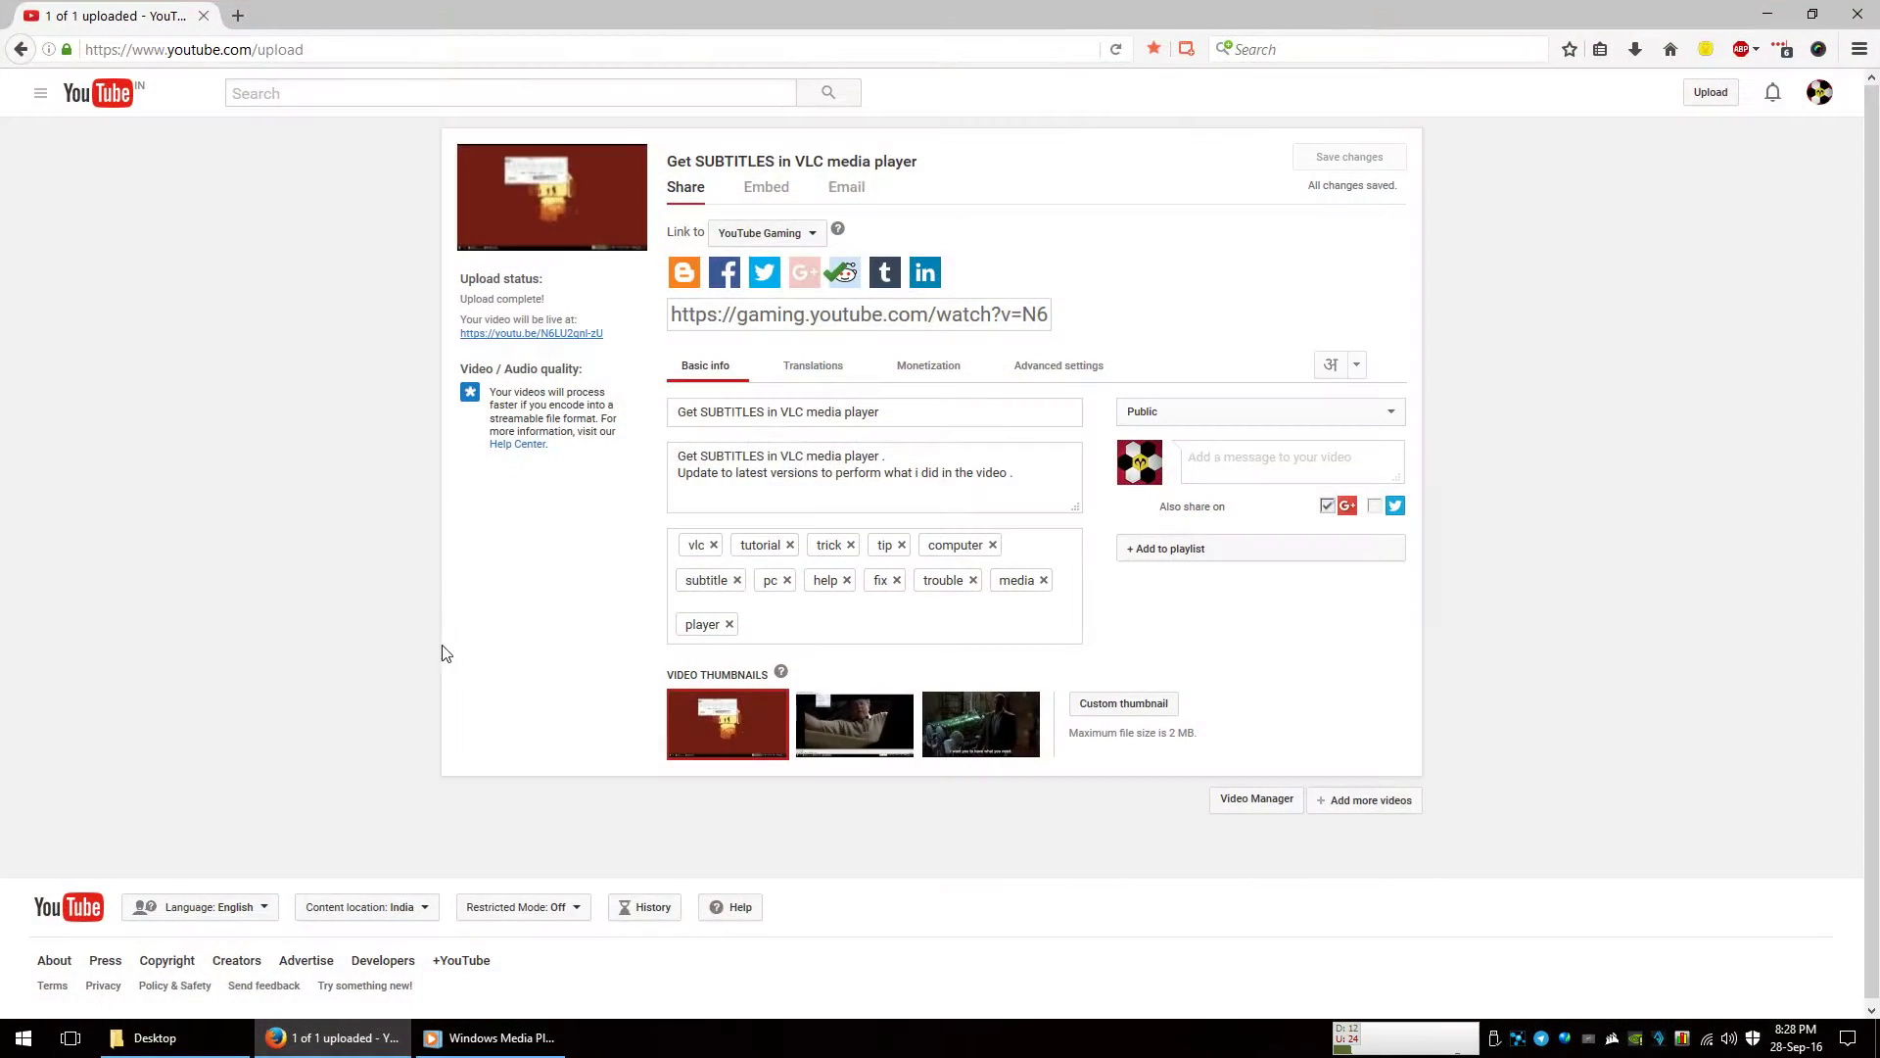
- Search for 'cooler master power calculator' and open the Cooler Master Power Supply Calculator result
type("cooler")
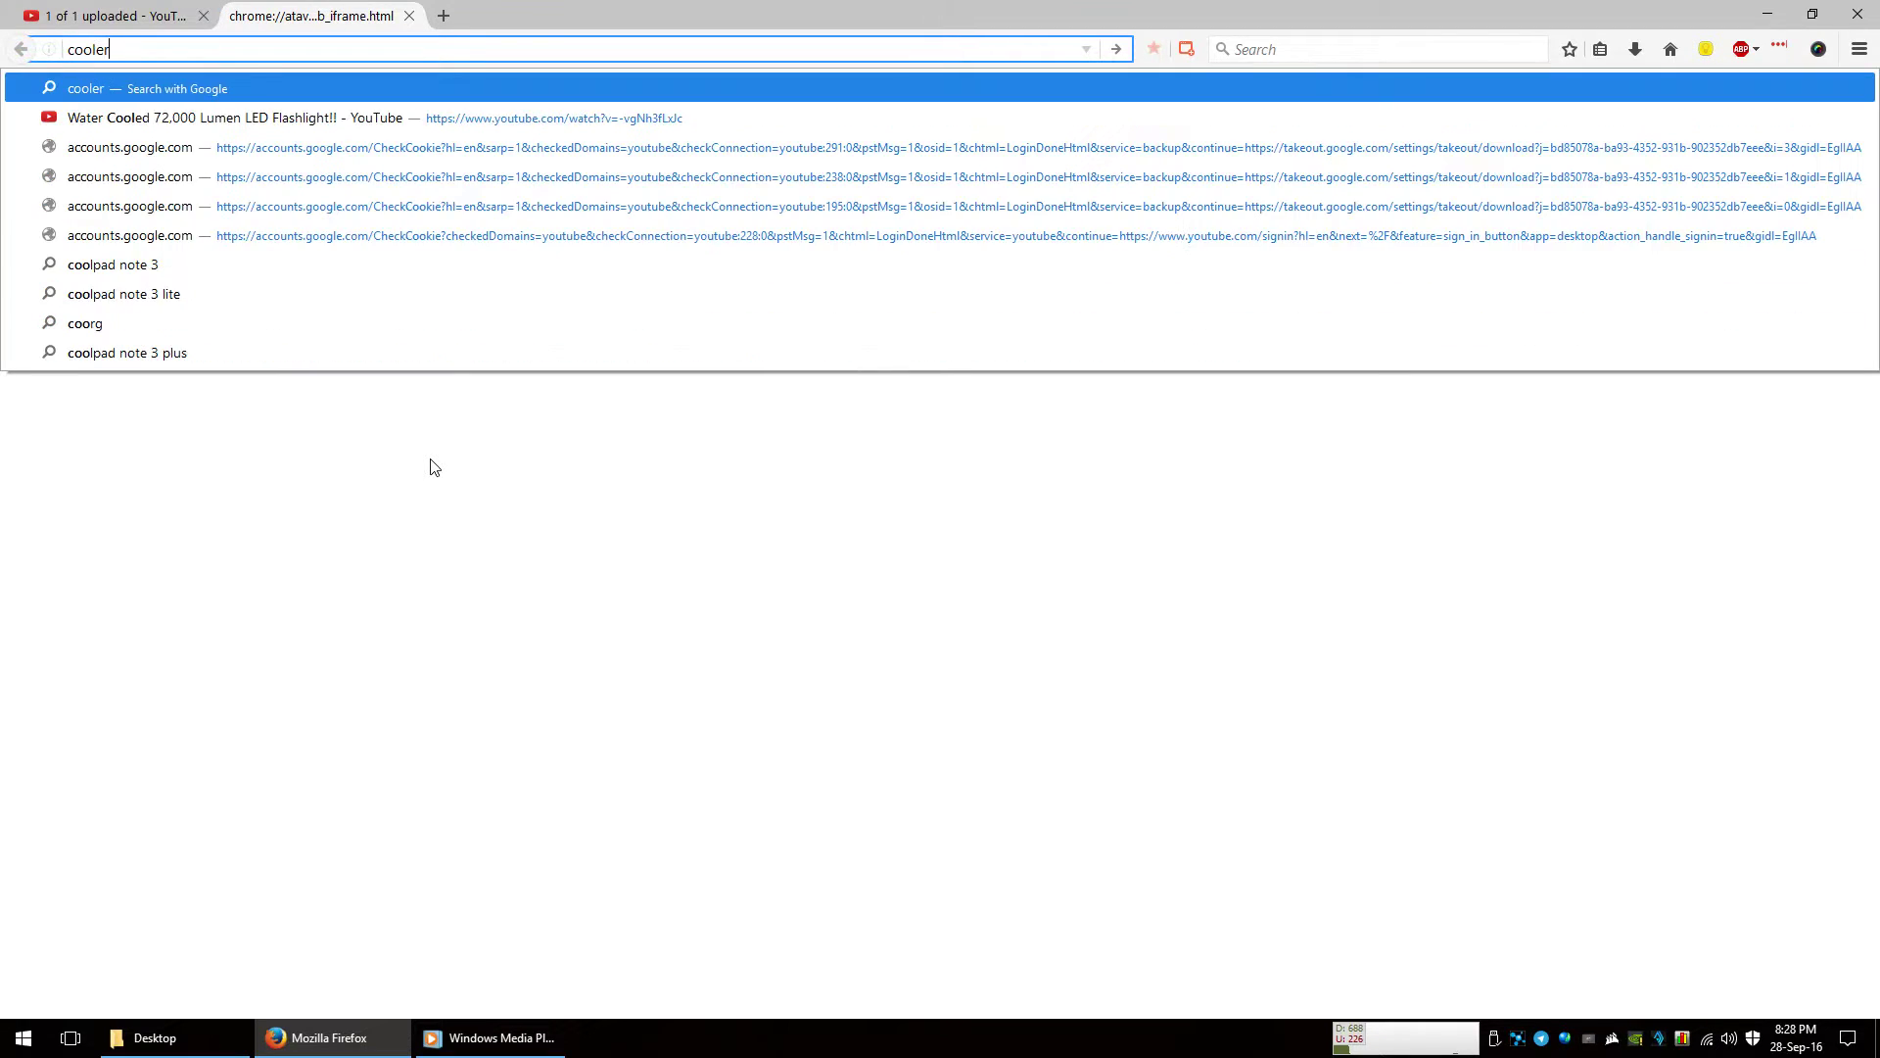
type(" master power c")
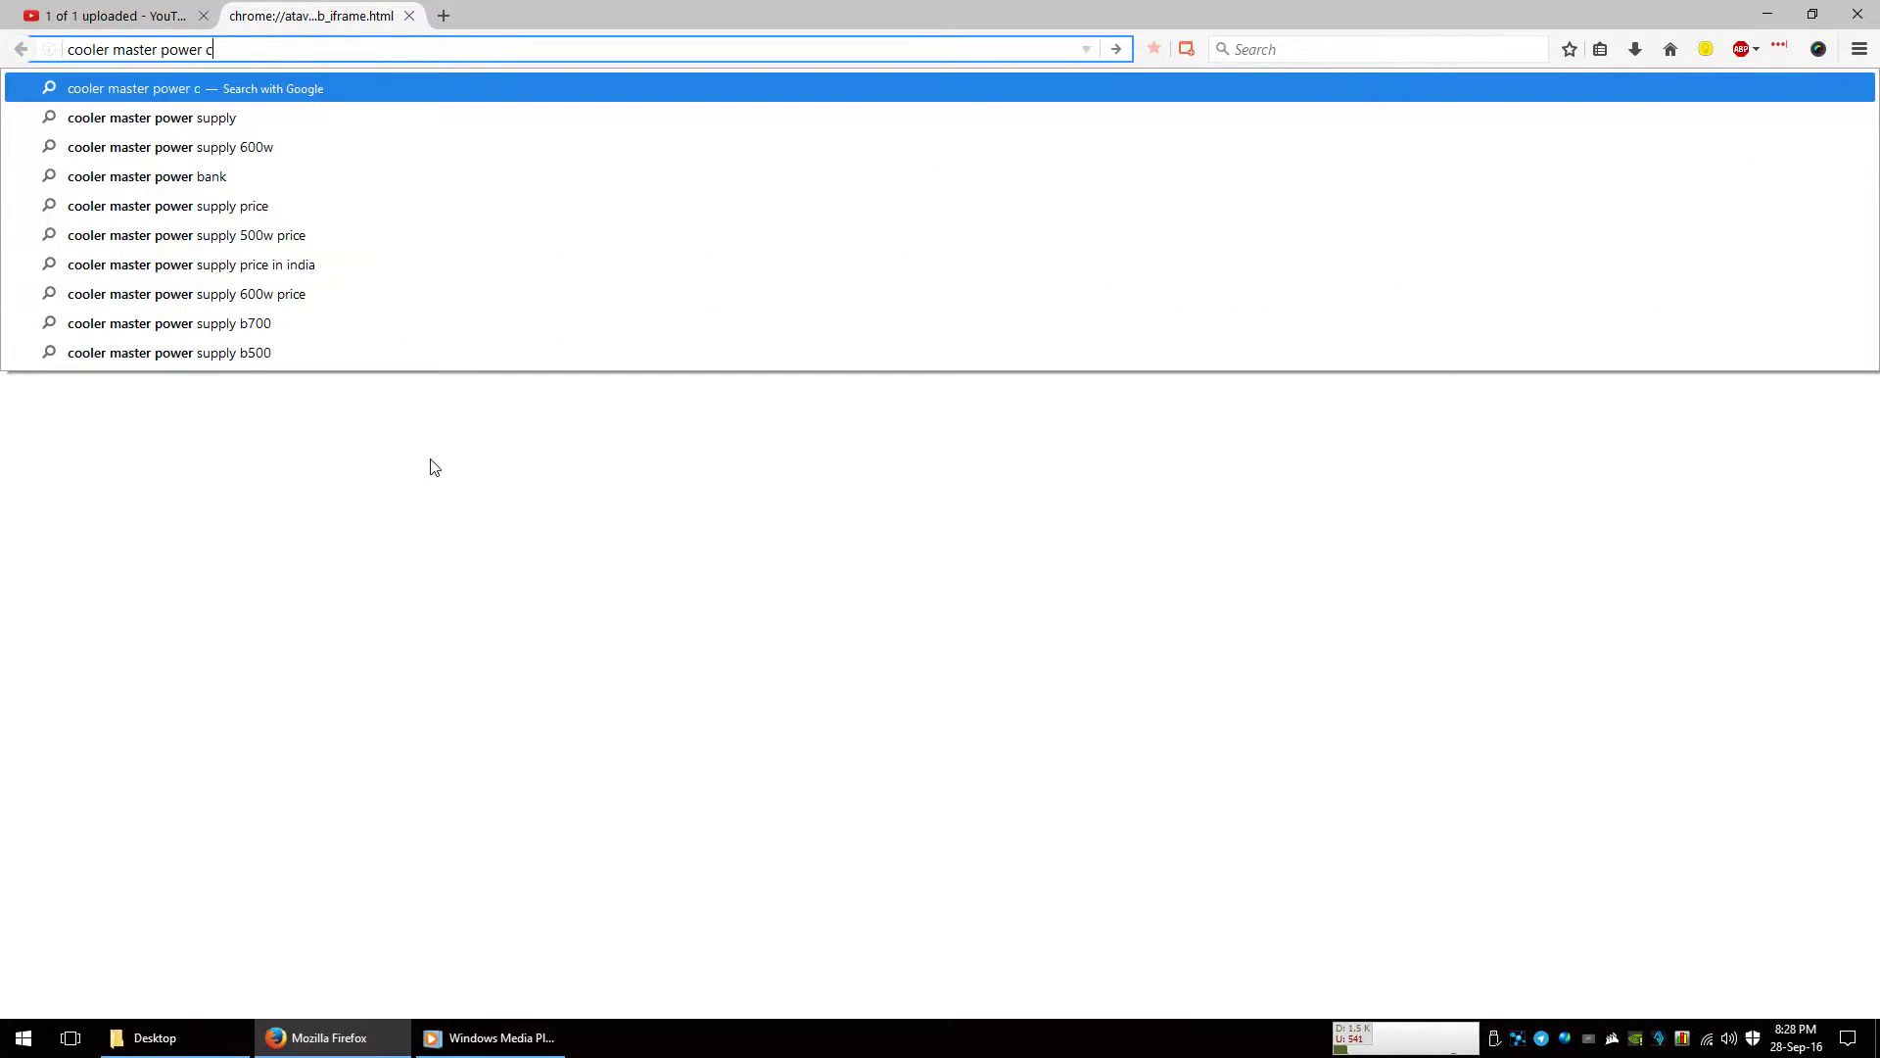
type("alculator")
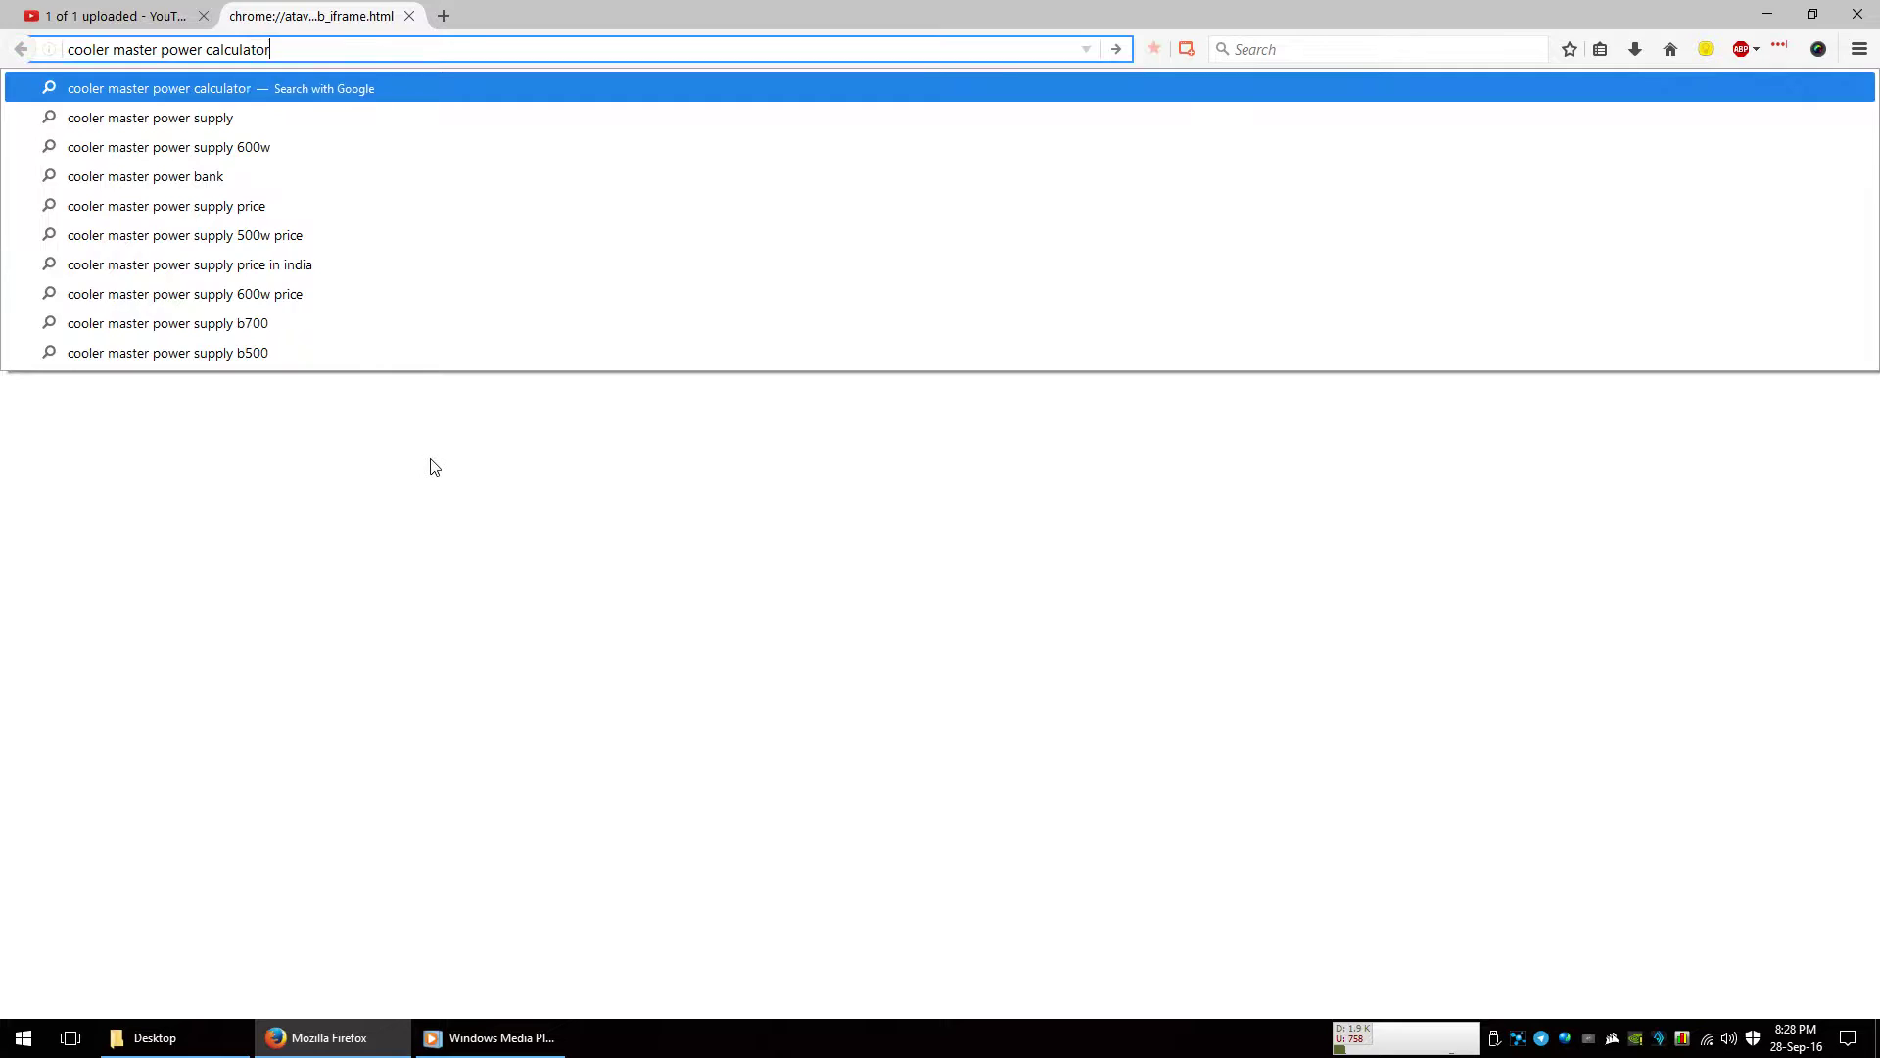
key("Return")
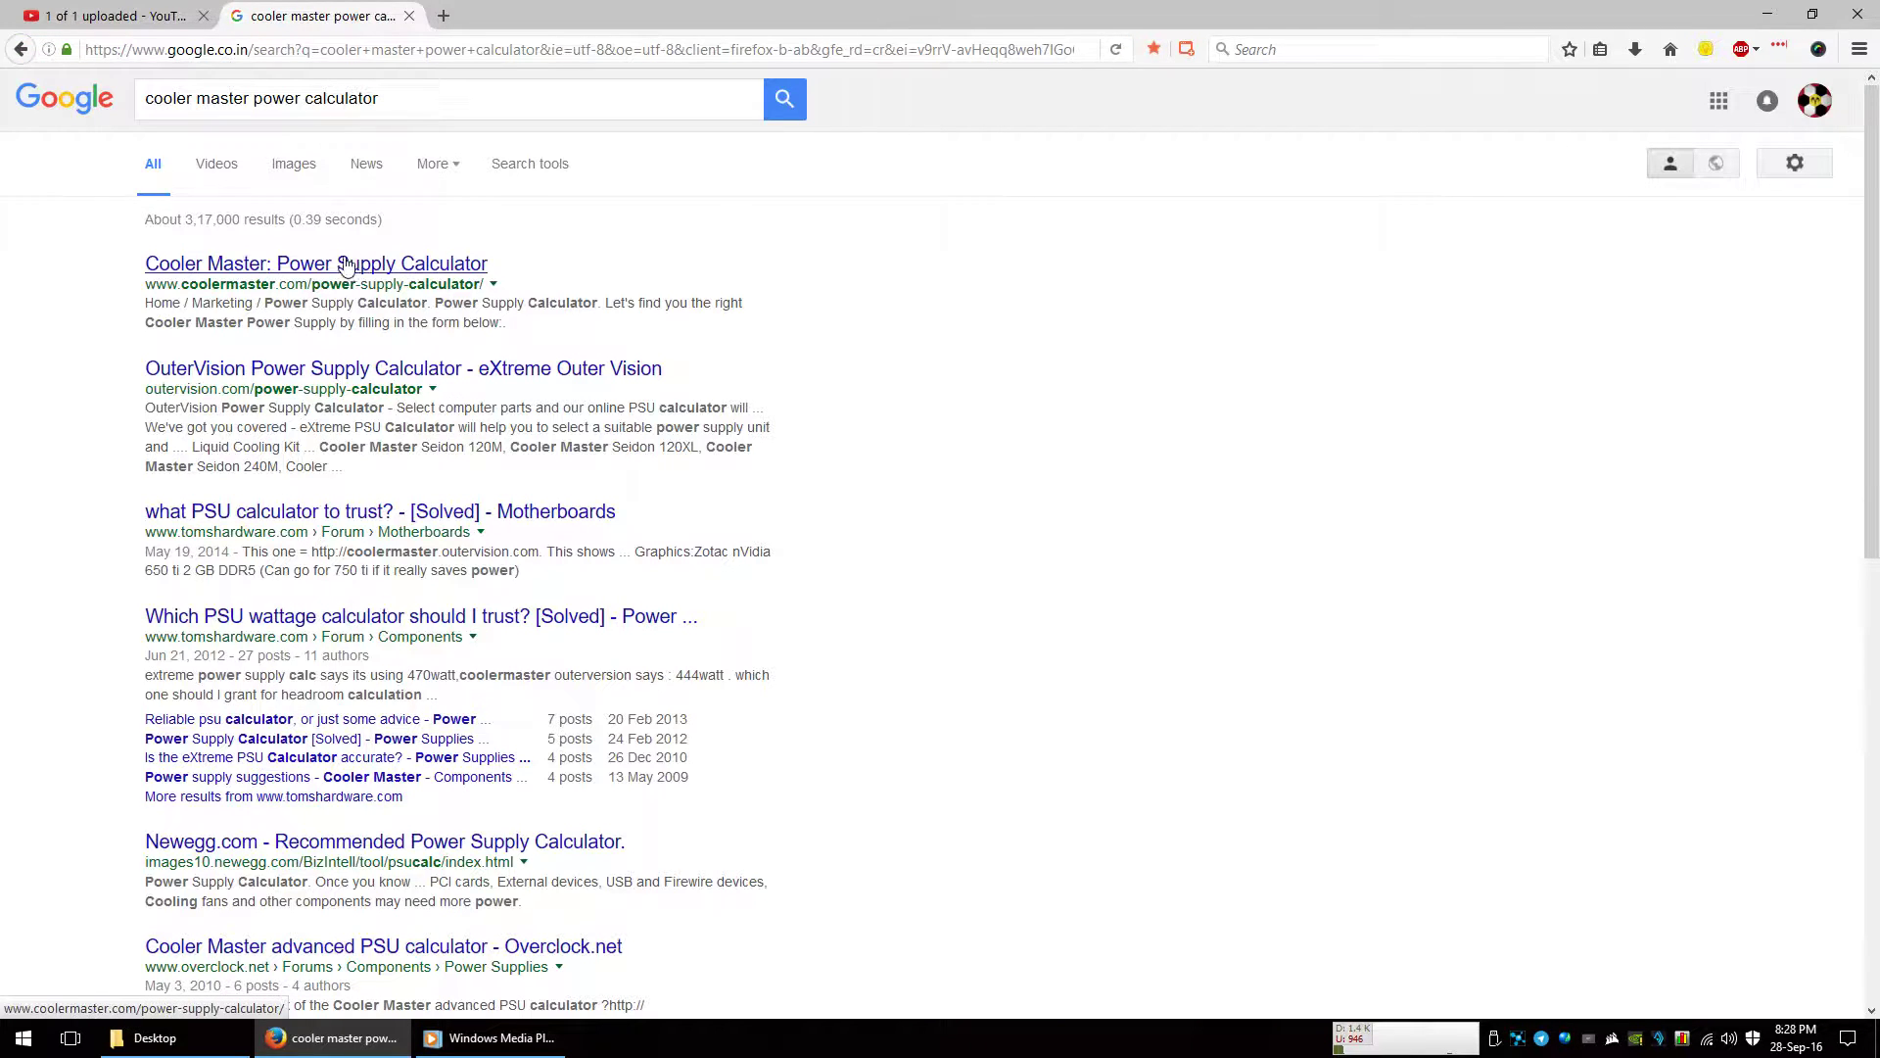
left_click(348, 264)
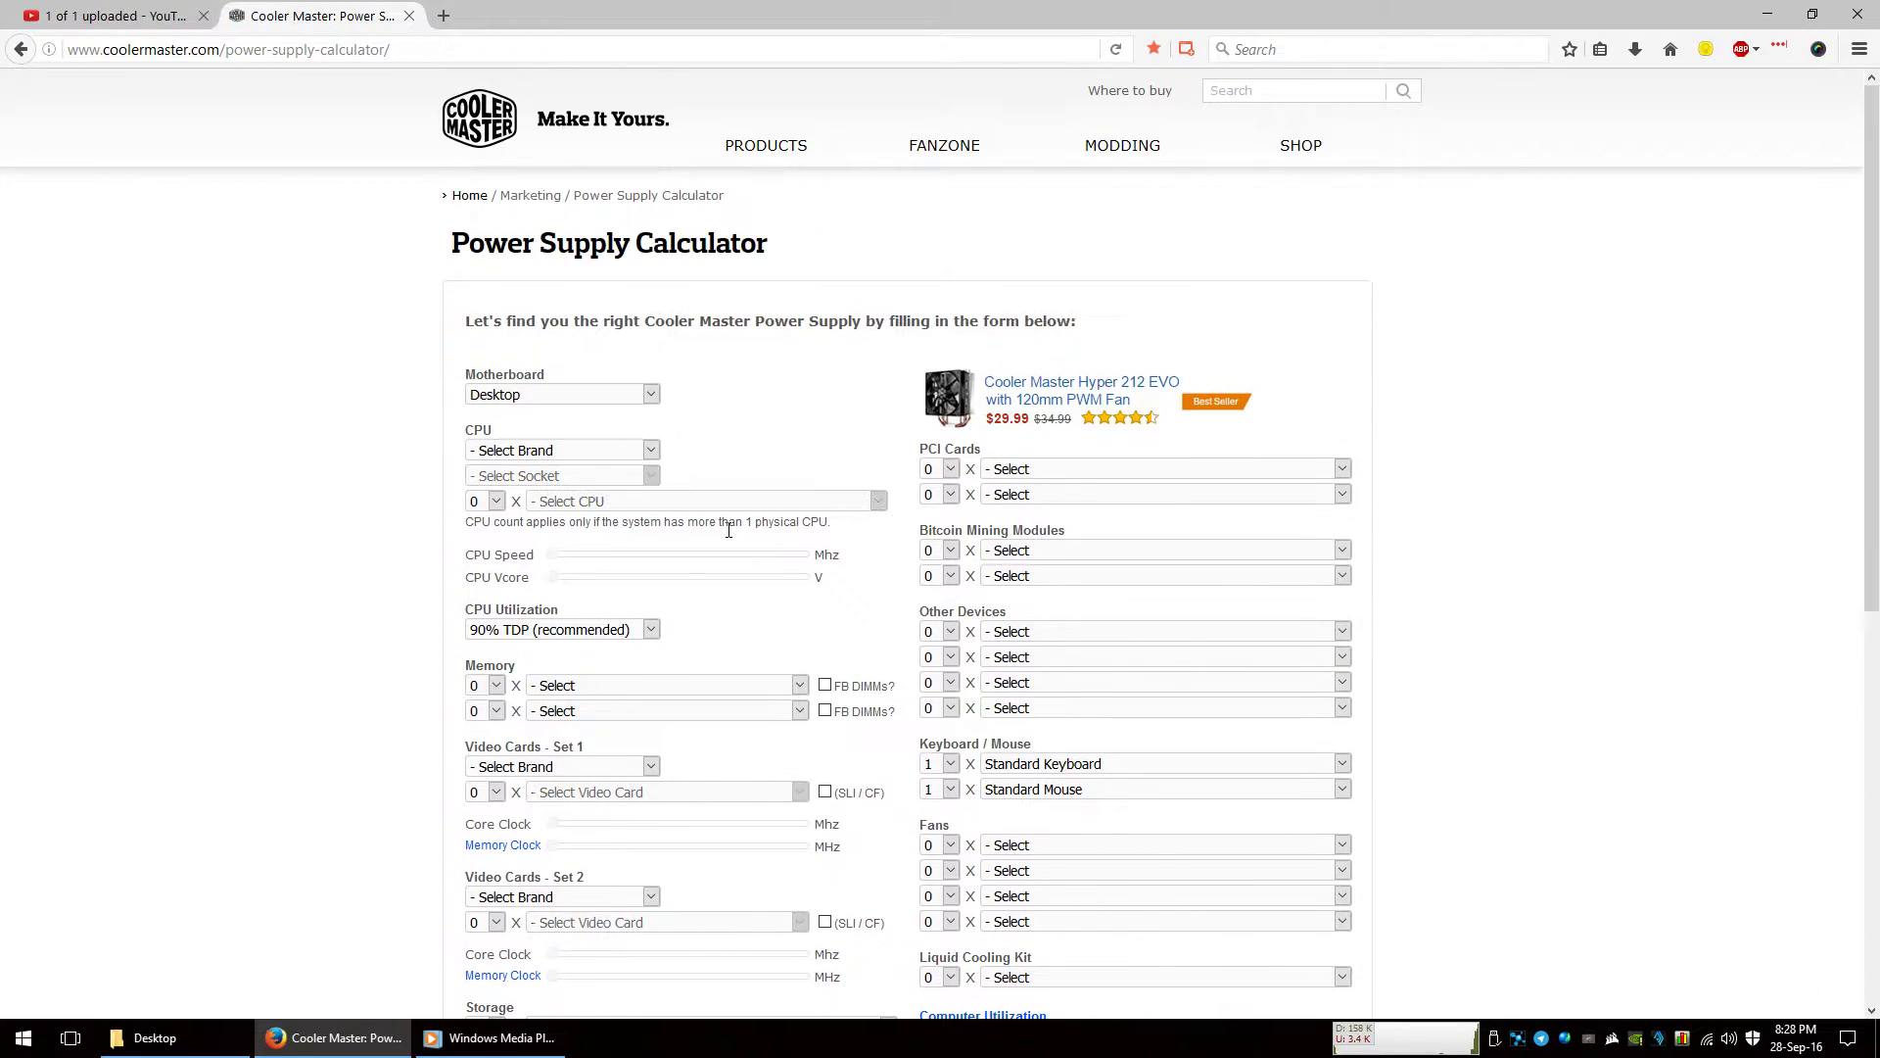
left_click(648, 394)
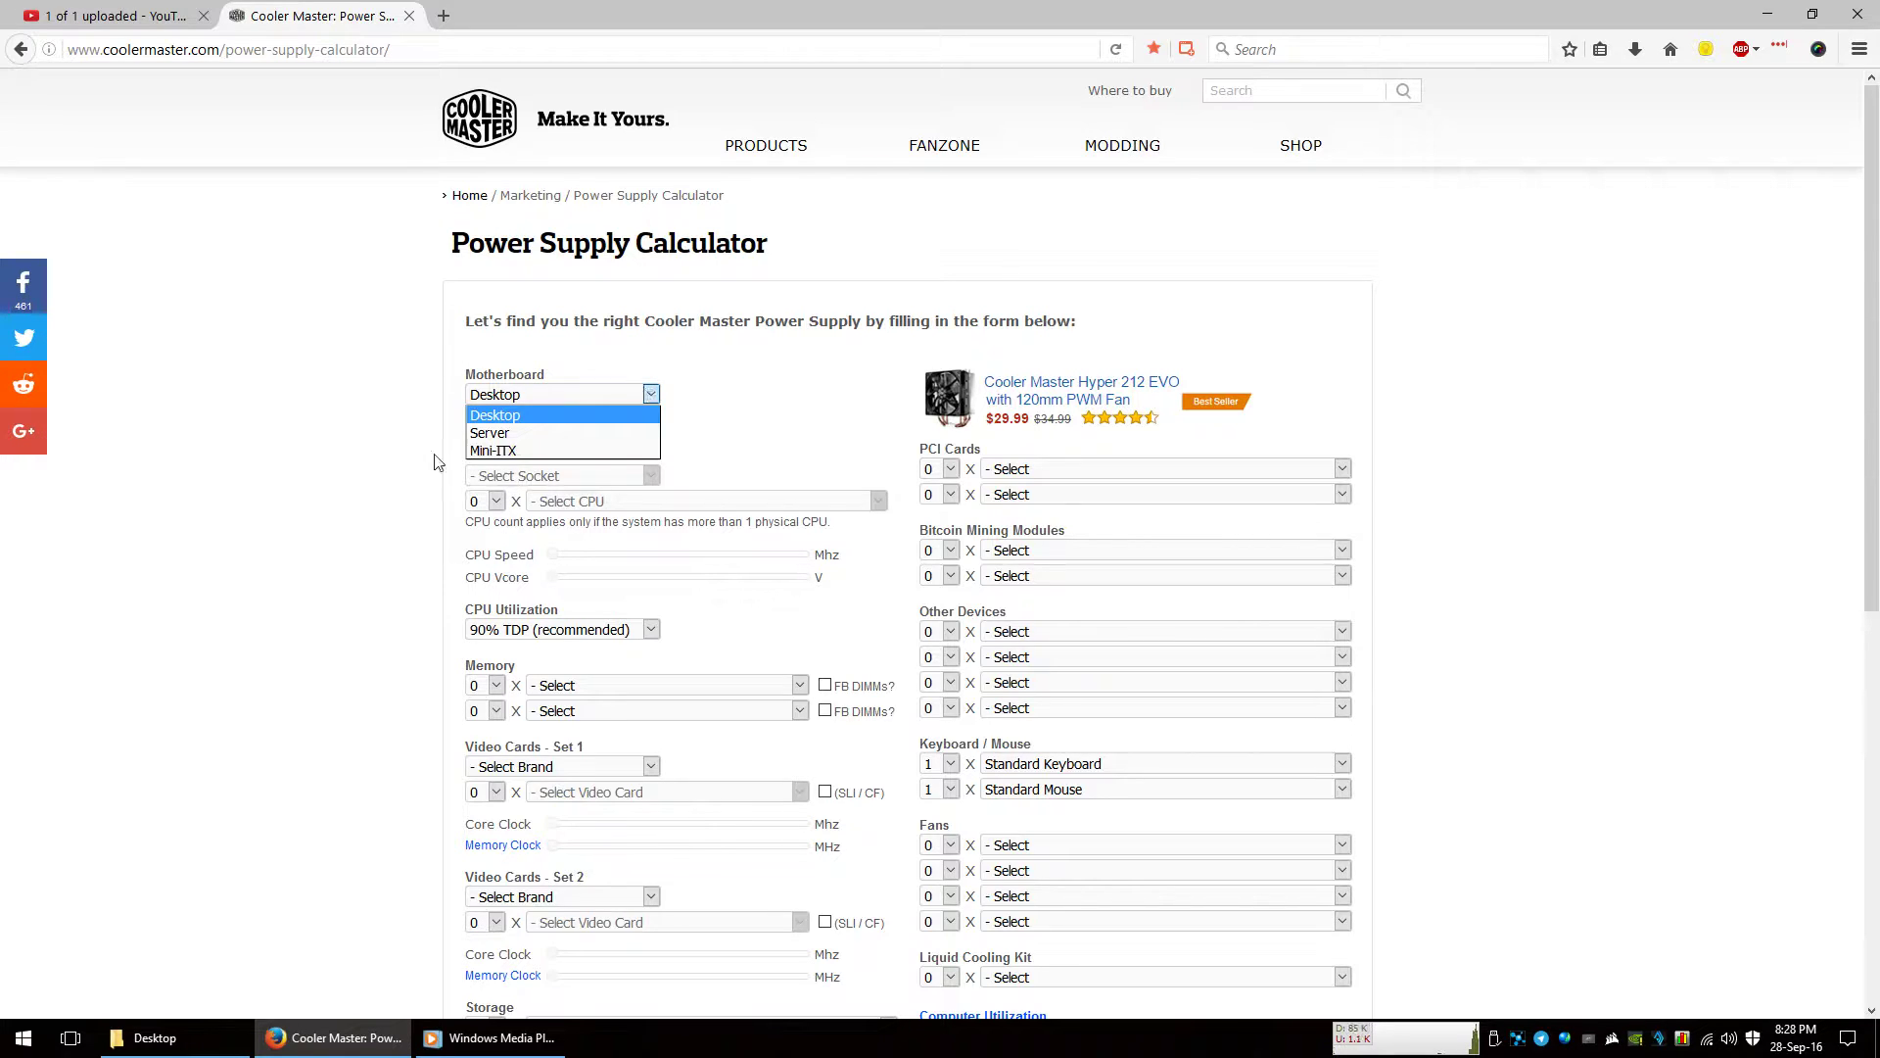
left_click(270, 520)
scroll(280, 609, "down", 10)
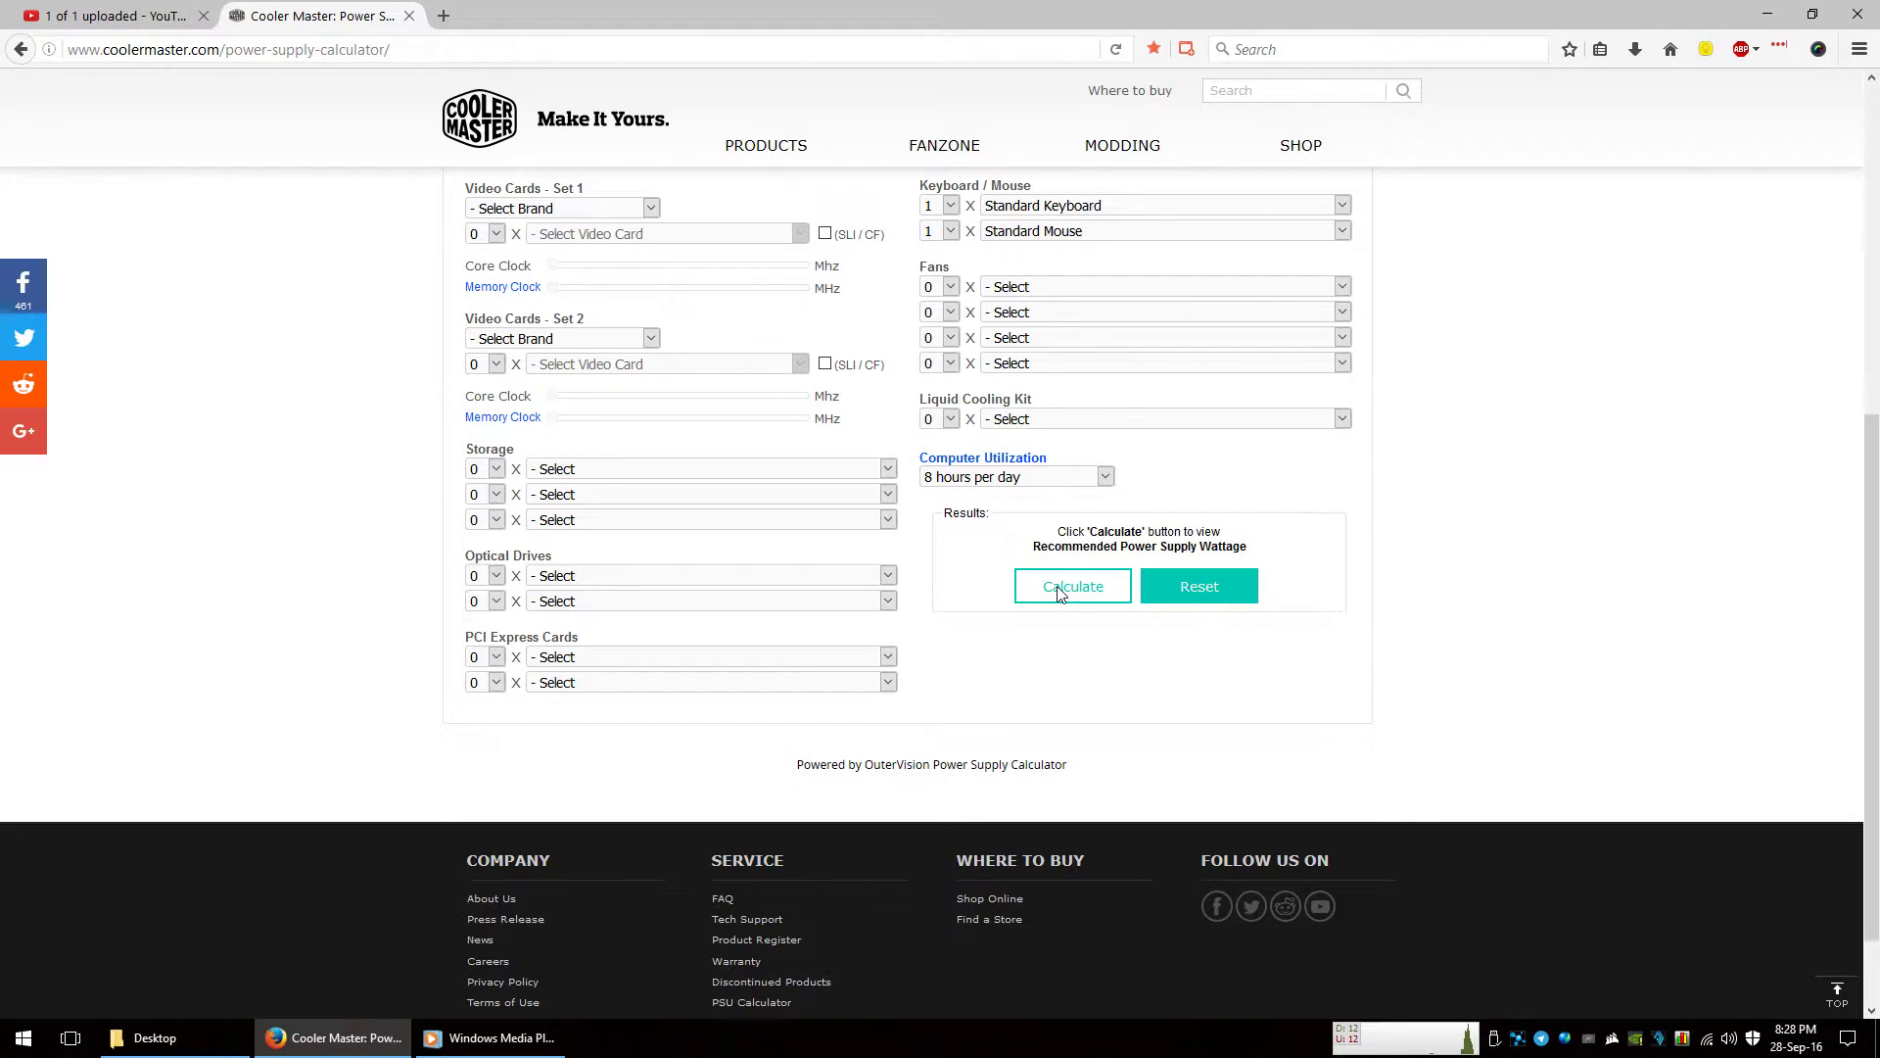
left_click_drag(1036, 546, 1252, 550)
left_click(1288, 554)
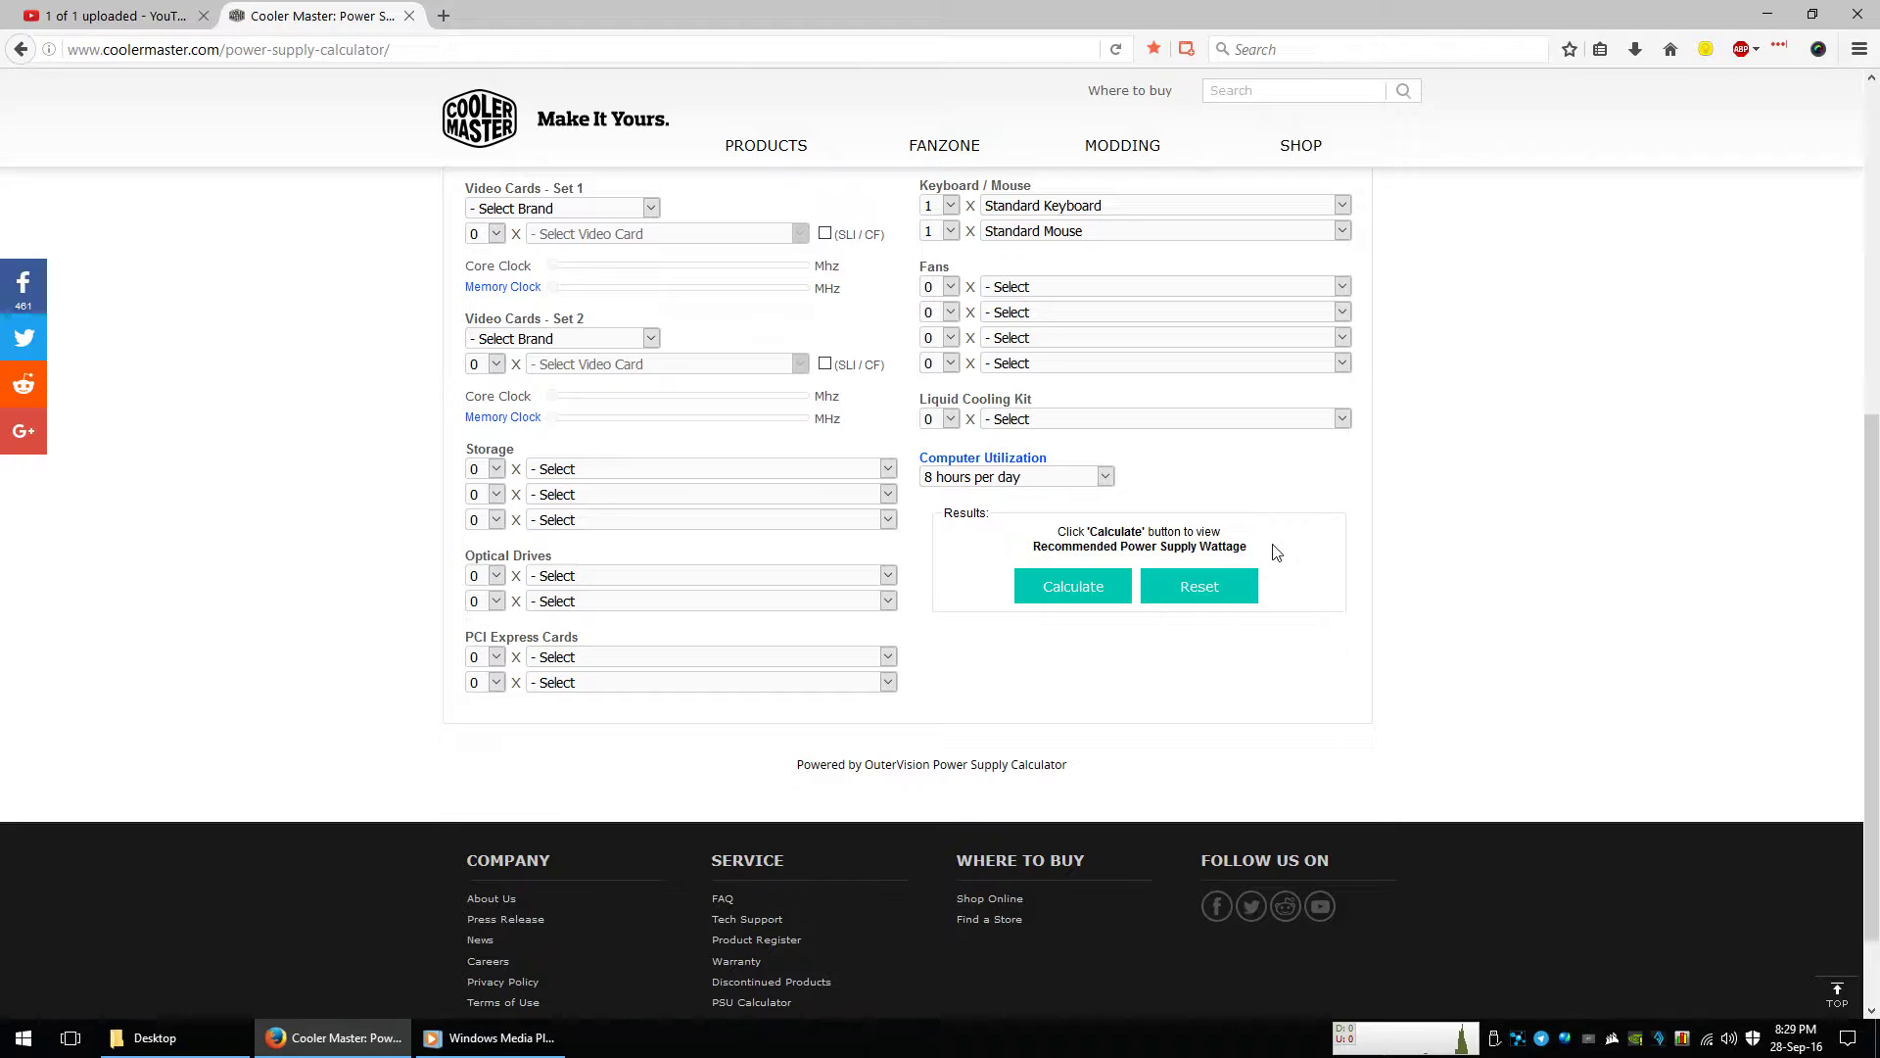
left_click_drag(1142, 554, 1302, 555)
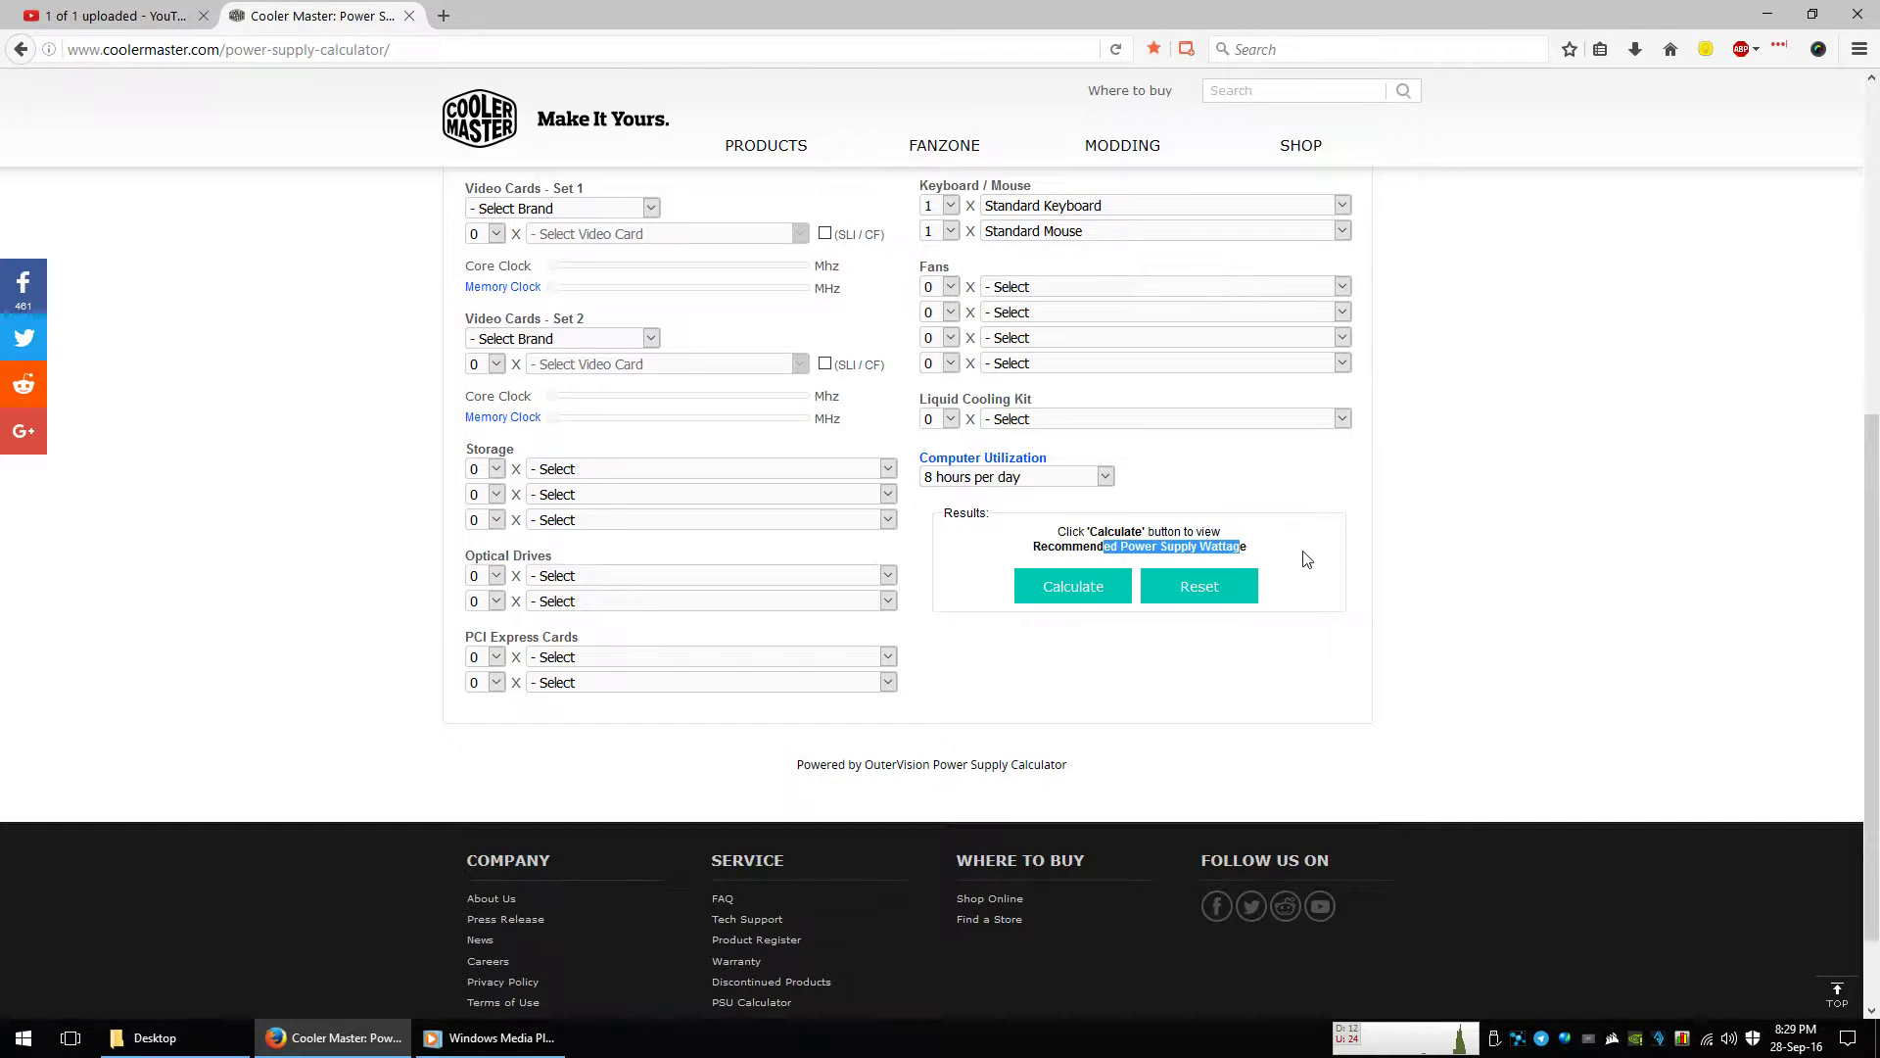
left_click(1303, 558)
scroll(1307, 558, "up", 3)
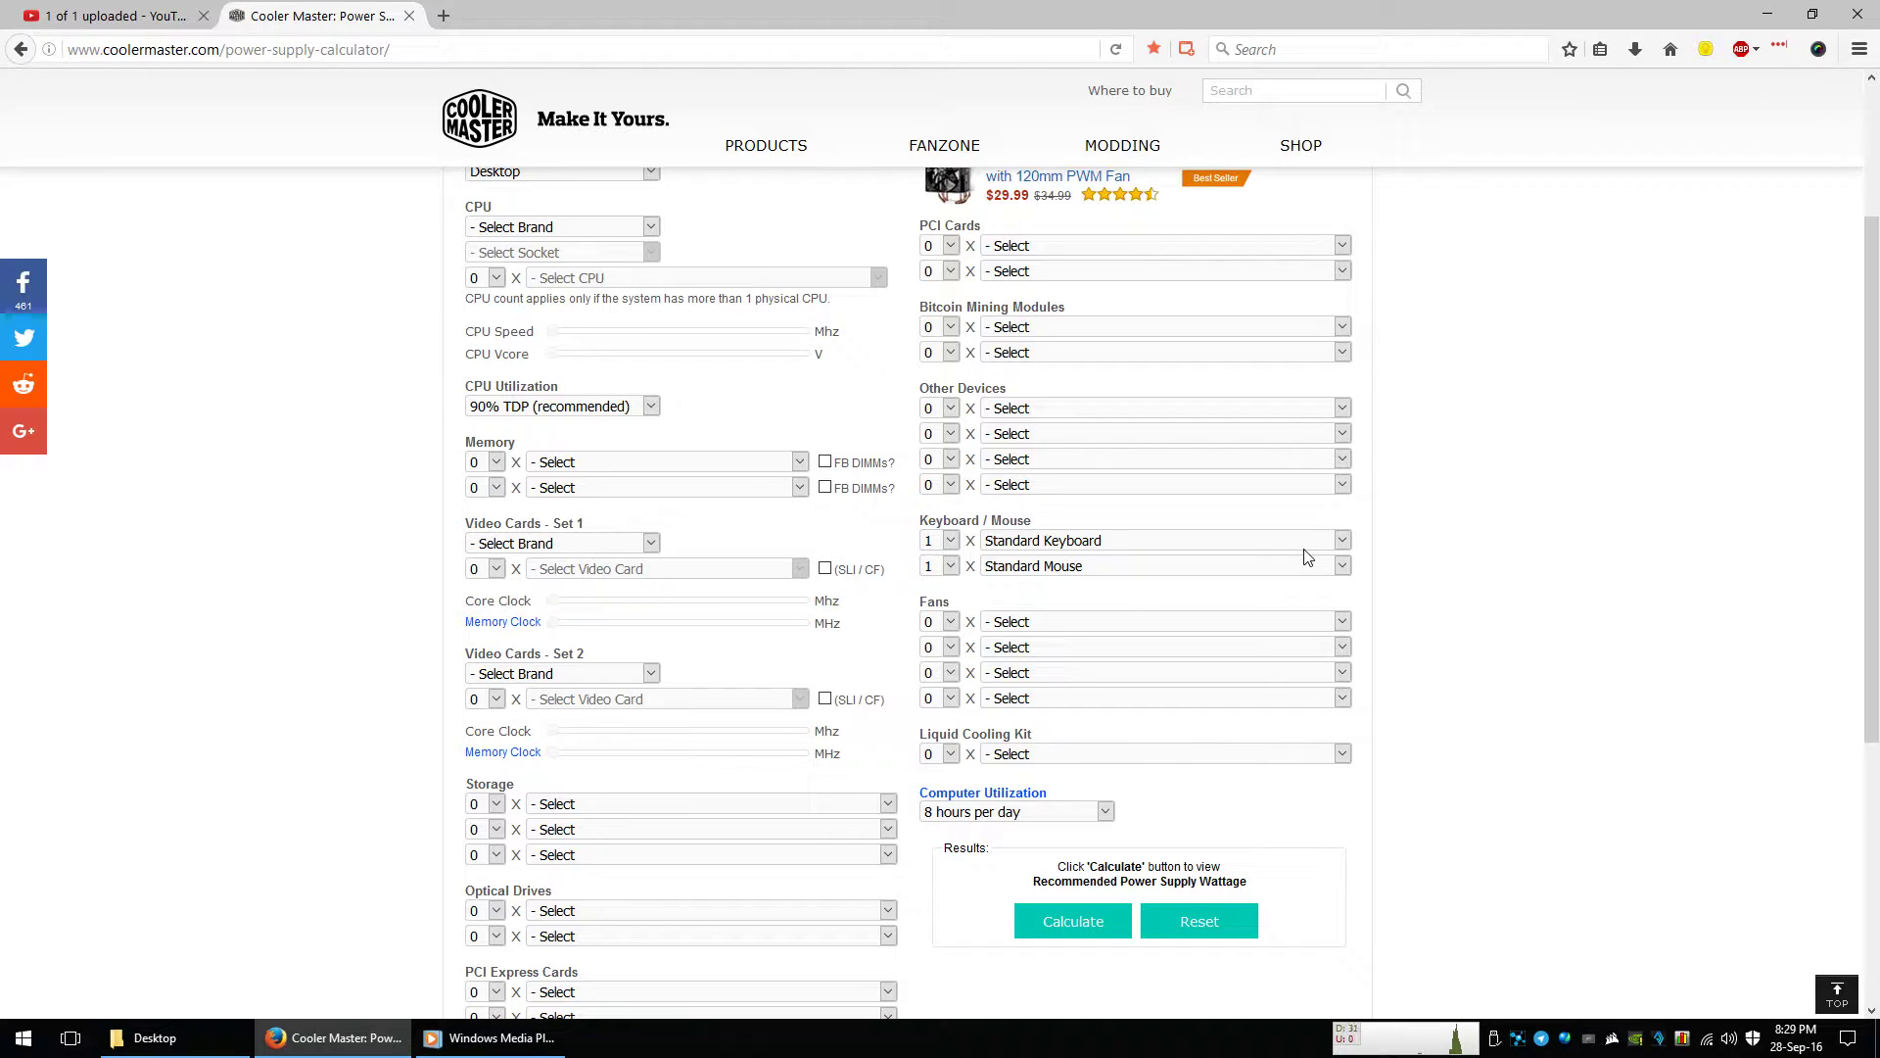
scroll(1271, 558, "up", 1)
scroll(979, 636, "down", 4)
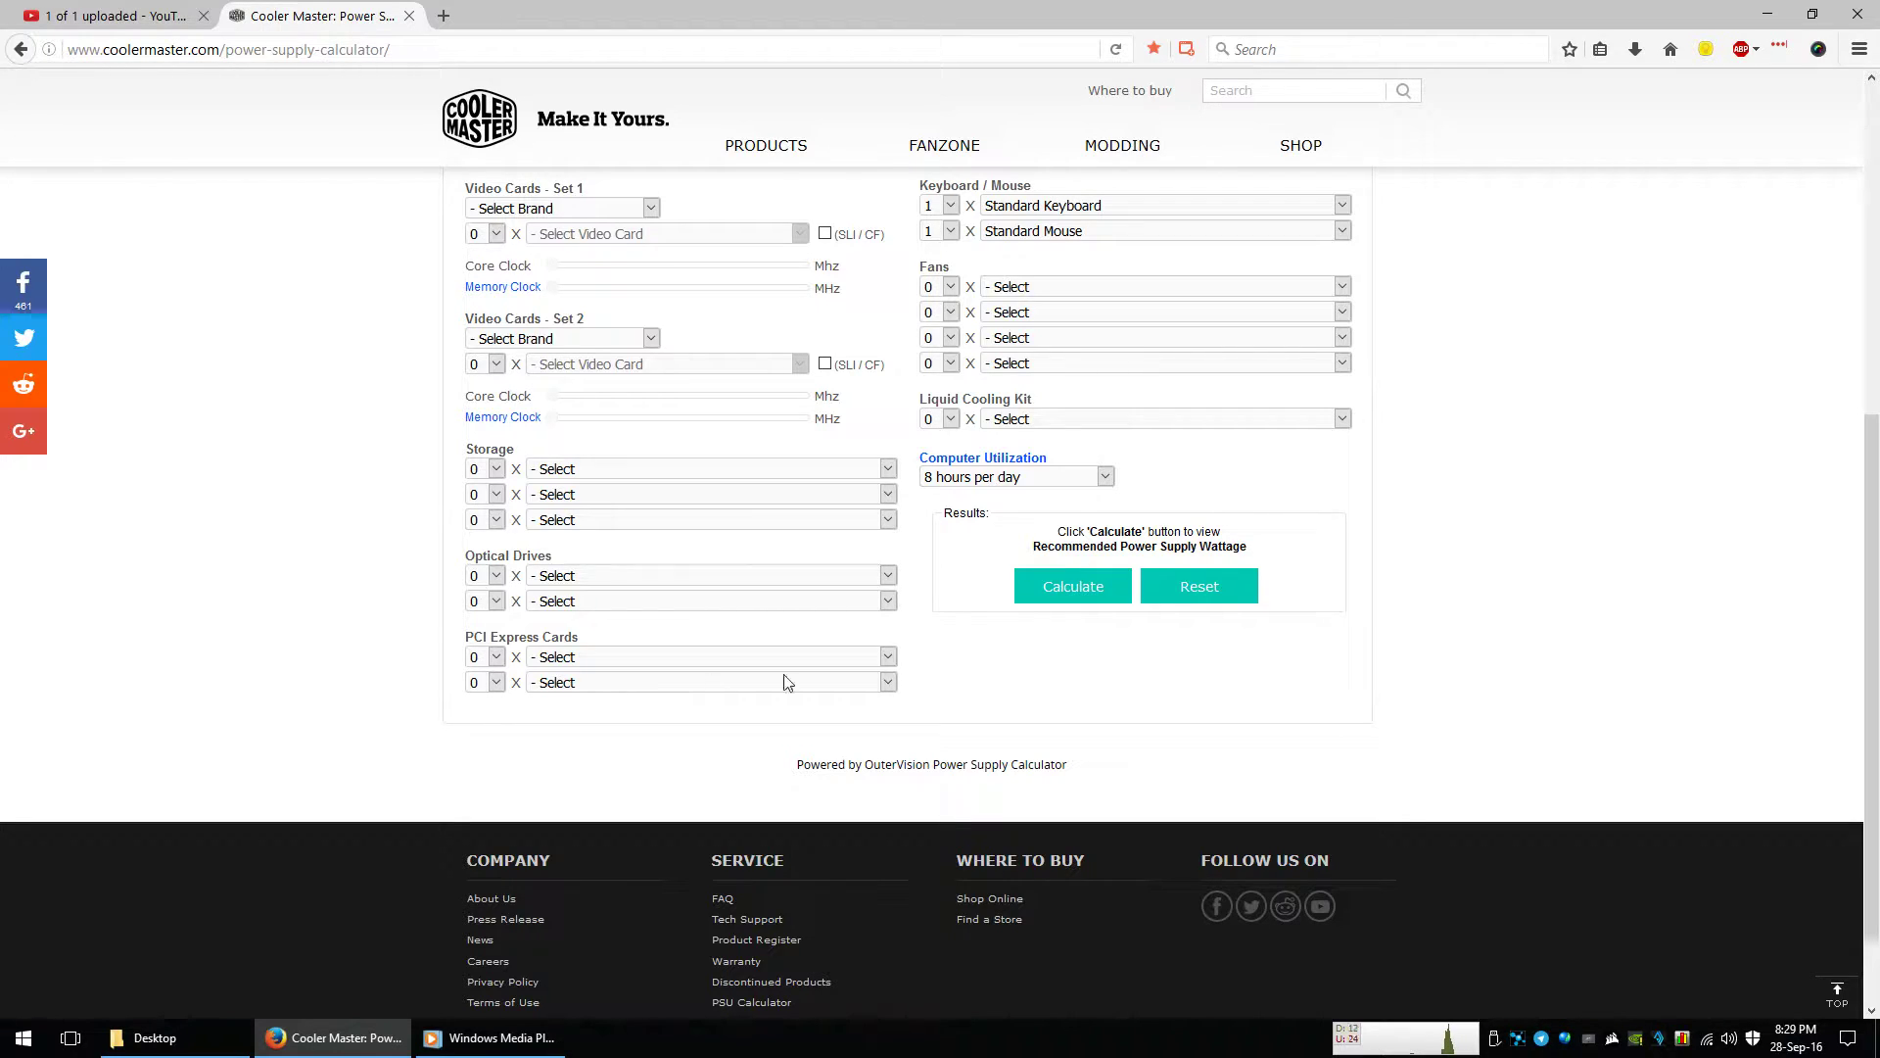
left_click(1767, 13)
- Launch CPUID HWMonitor from the Start menu and reposition its window on the desktop
right_click(572, 498)
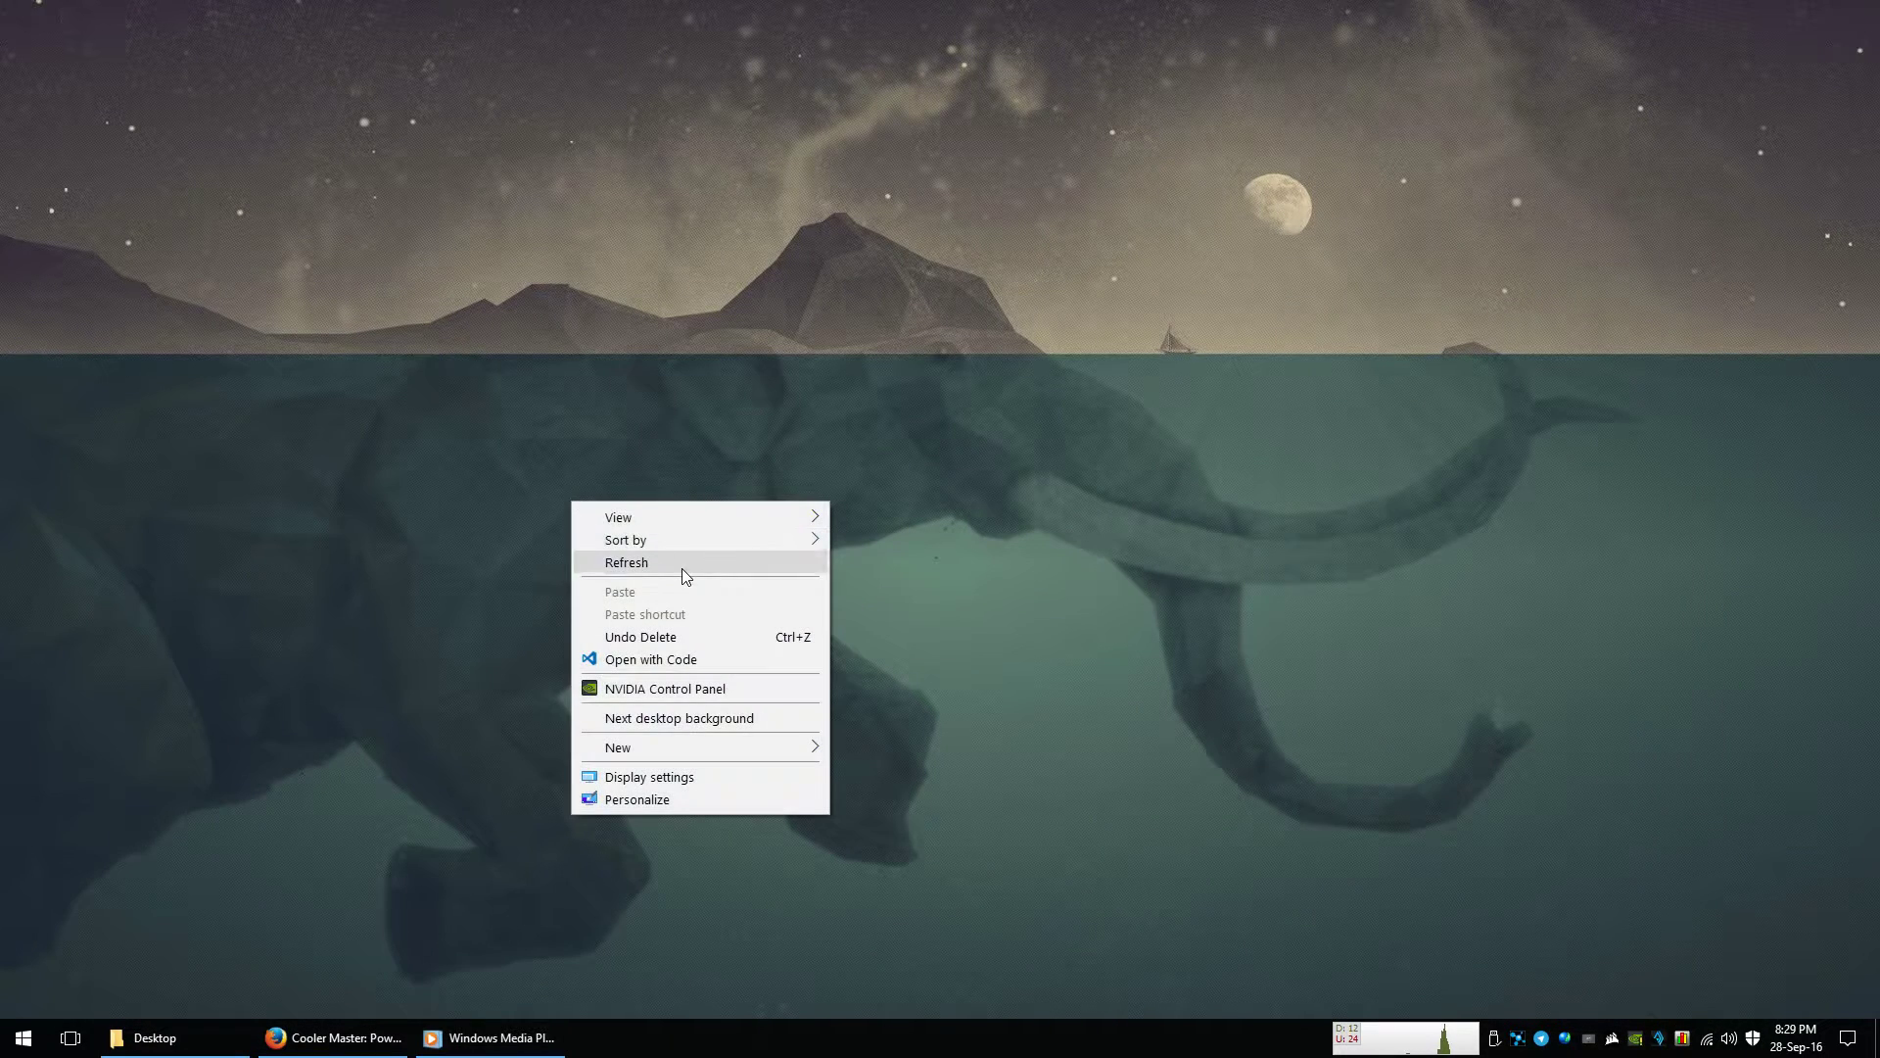
left_click(683, 572)
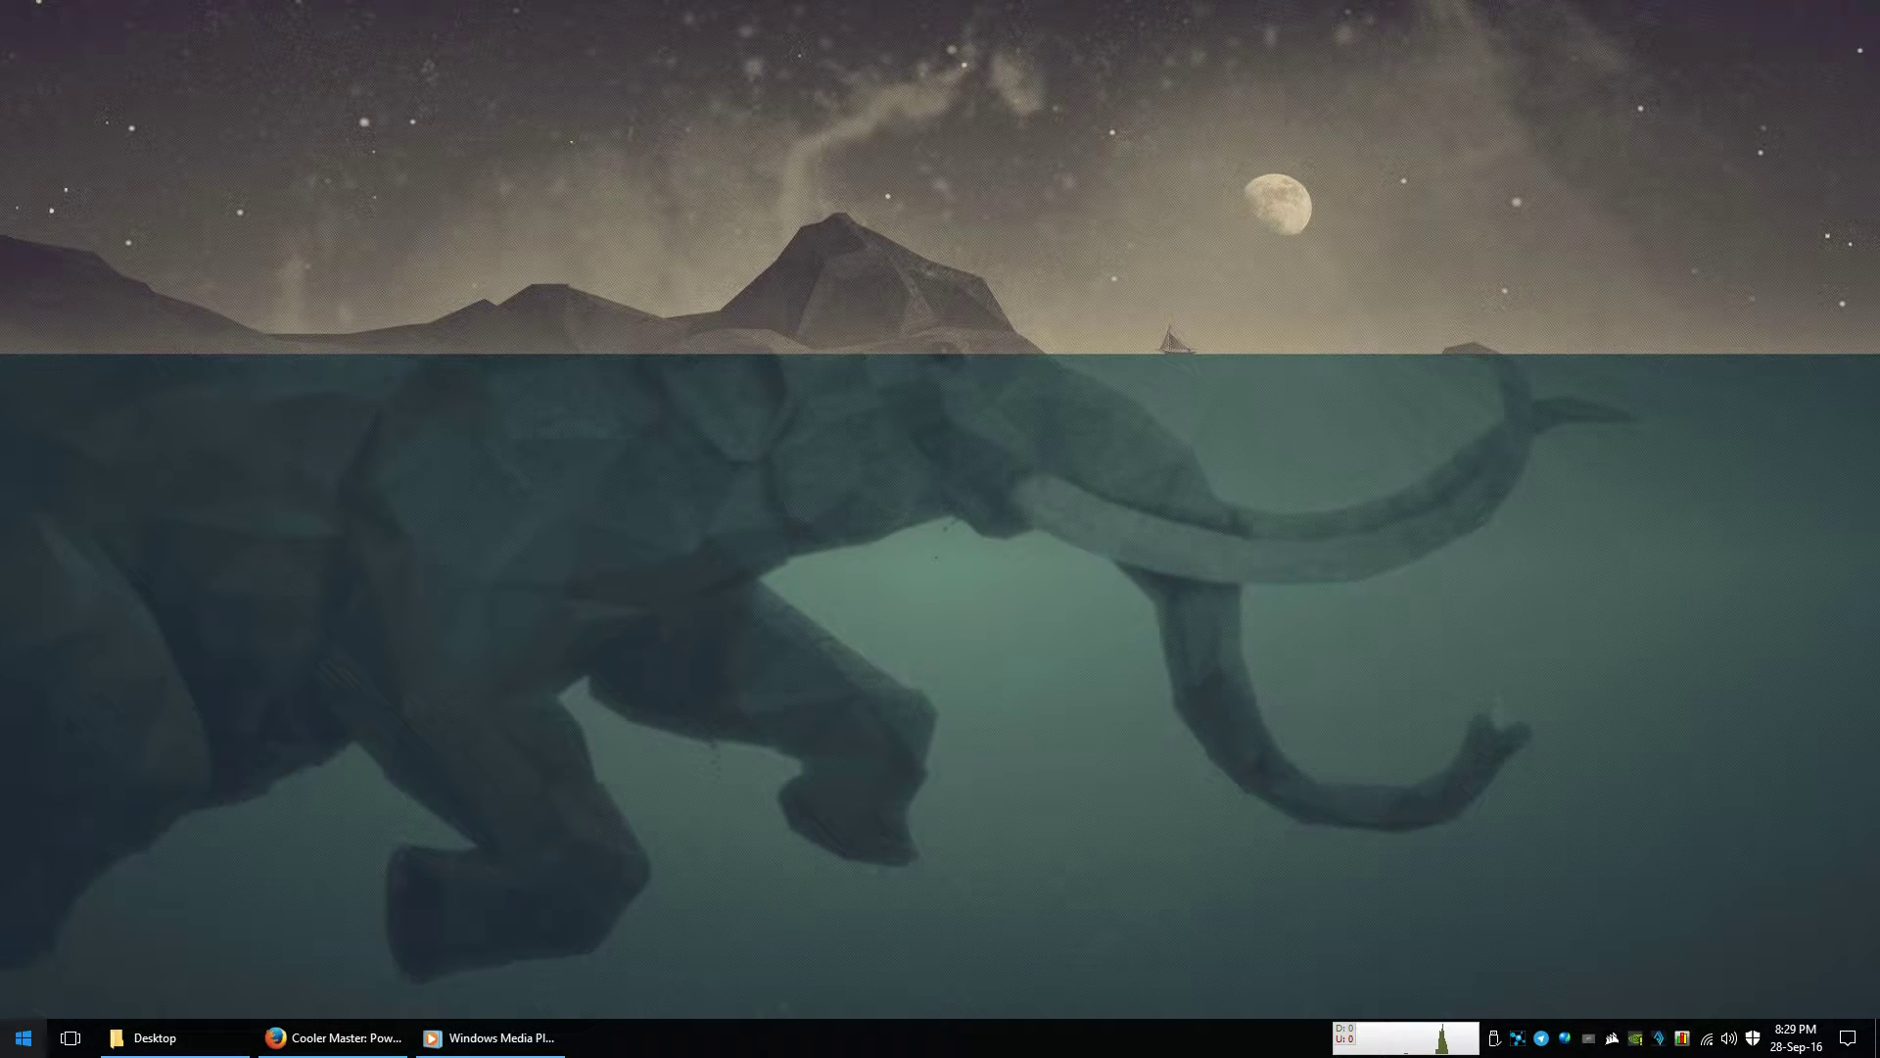
key("super")
left_click(761, 861)
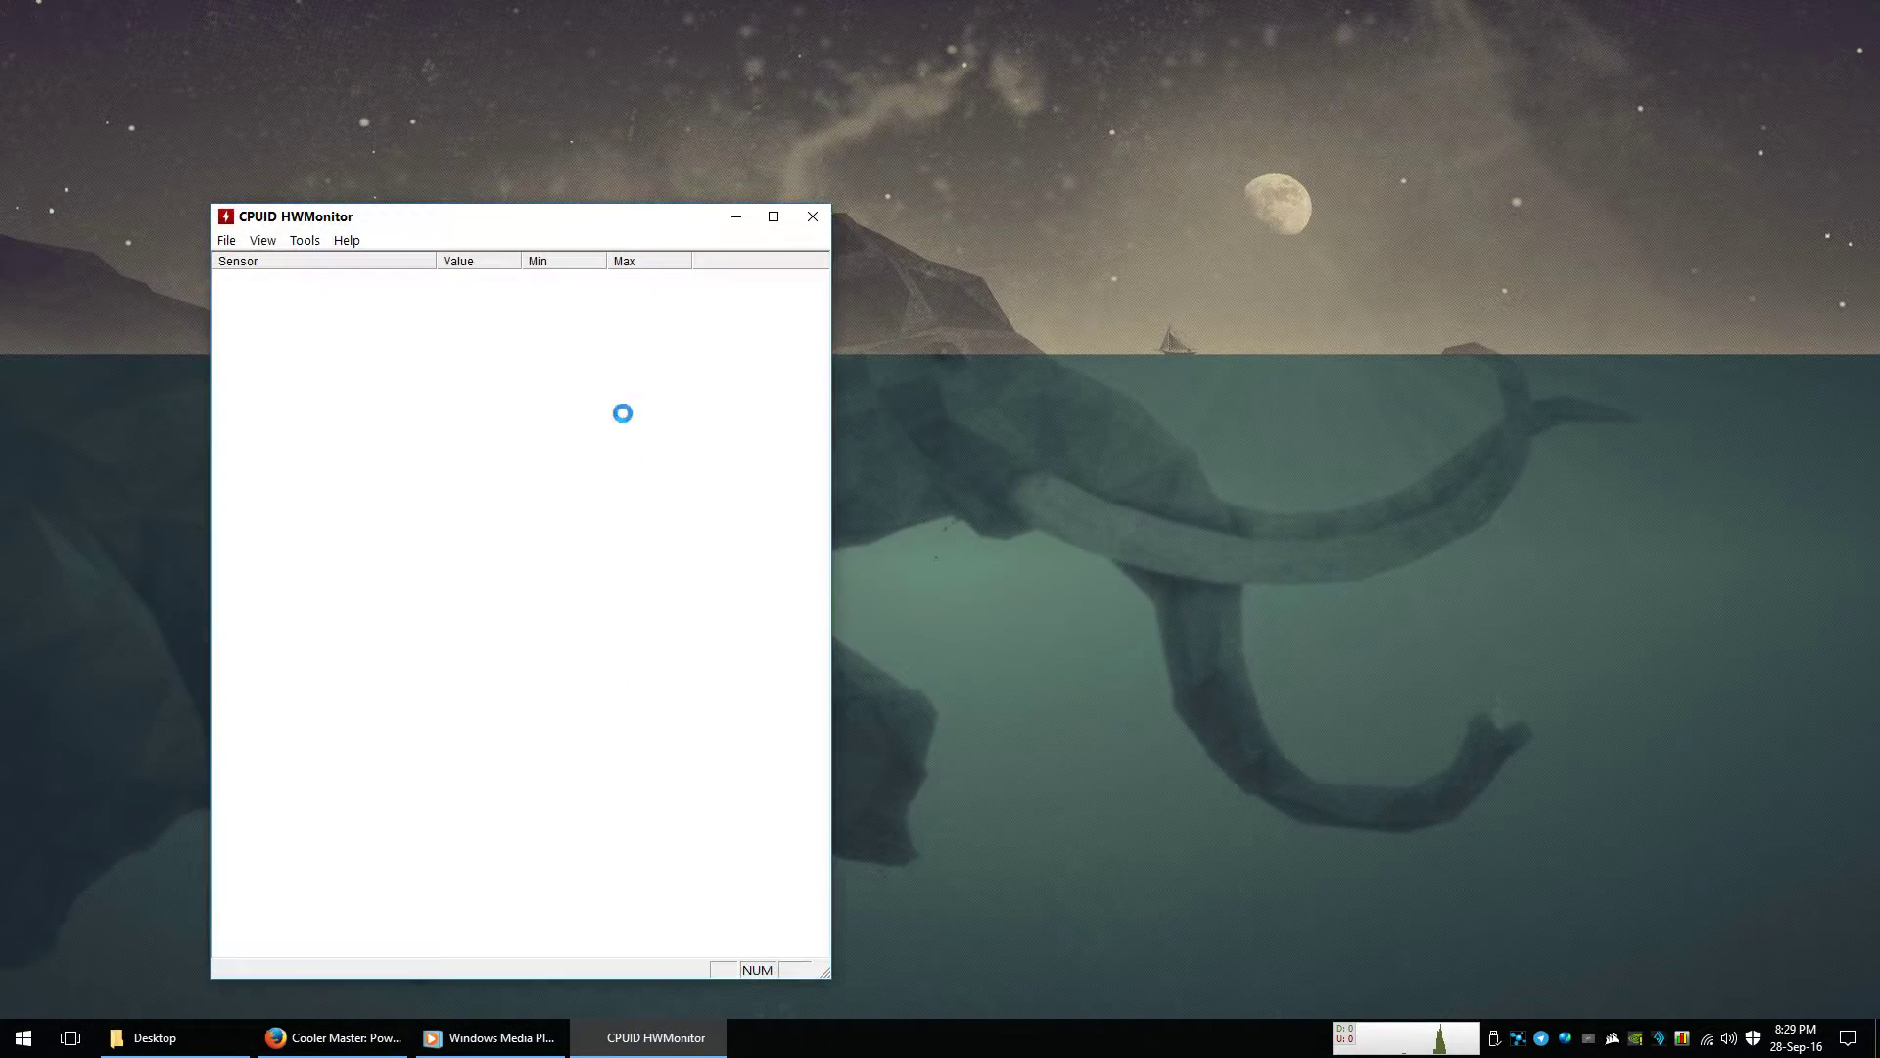
left_click_drag(617, 218, 840, 127)
right_click(1312, 354)
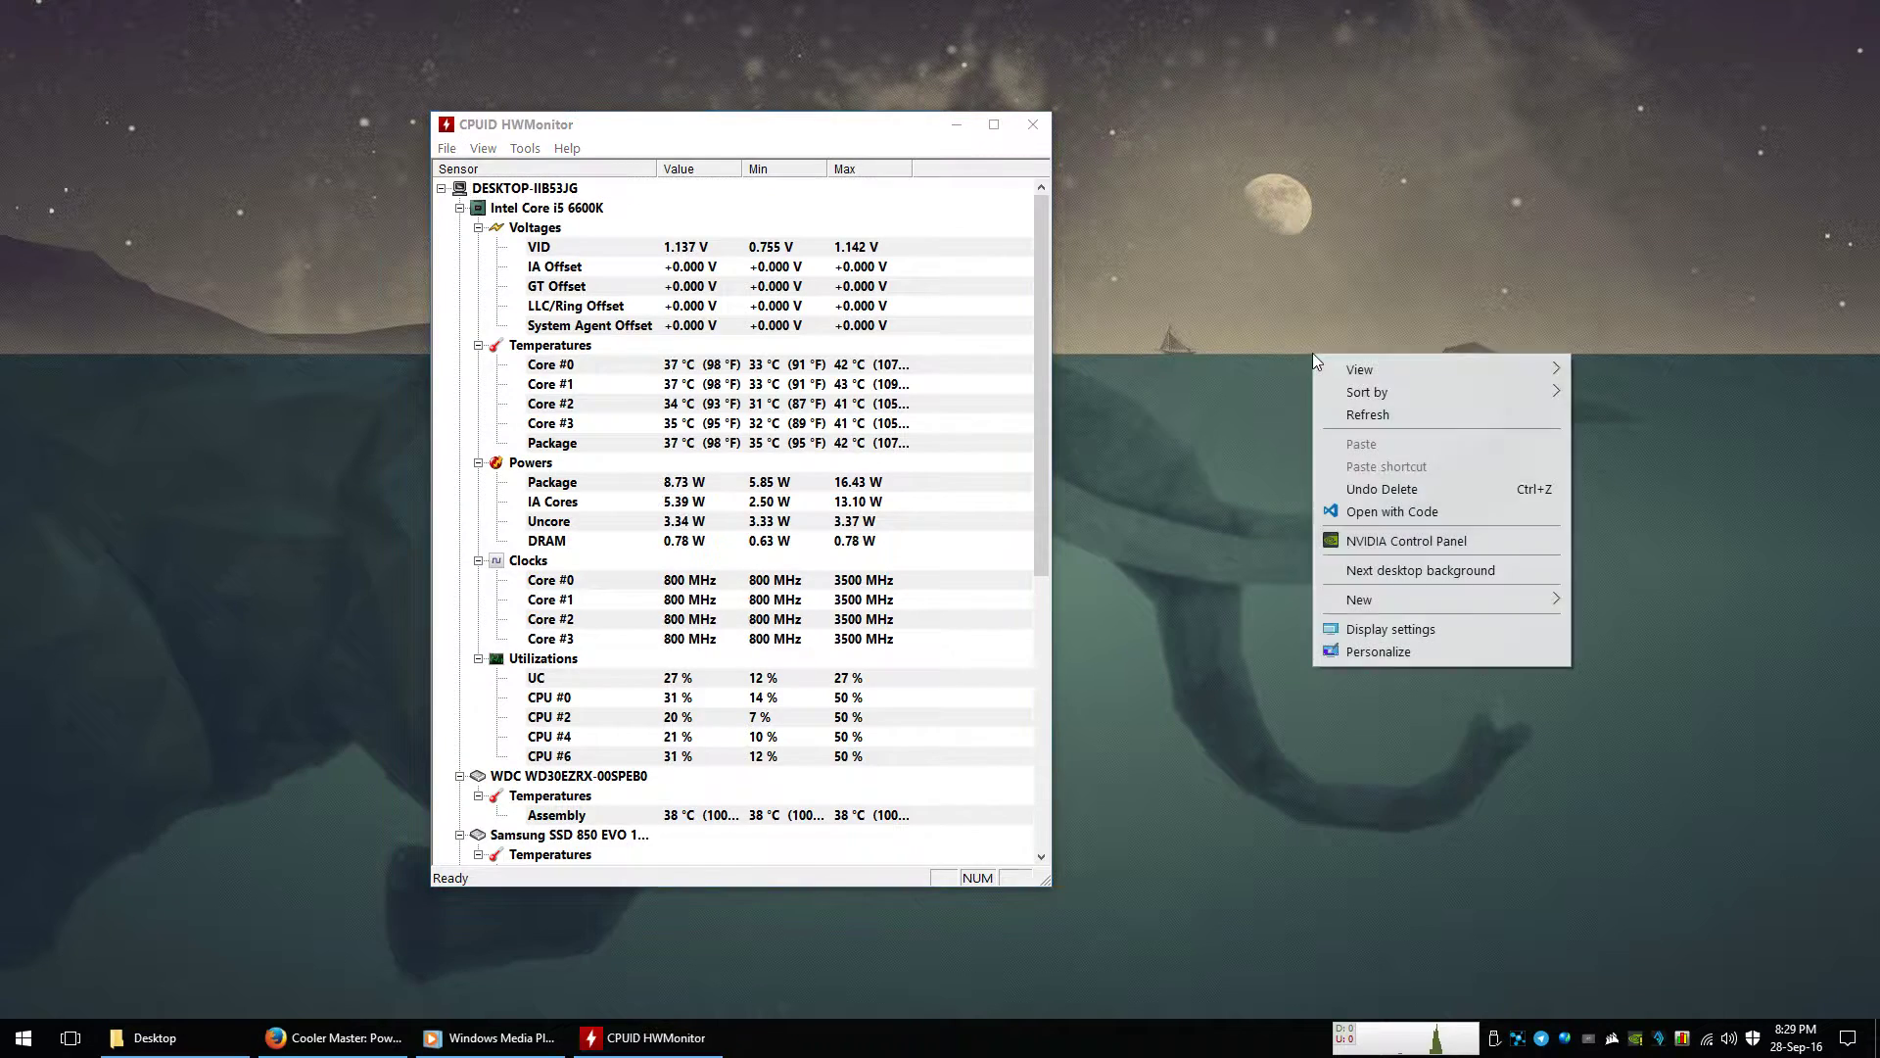
left_click(1385, 412)
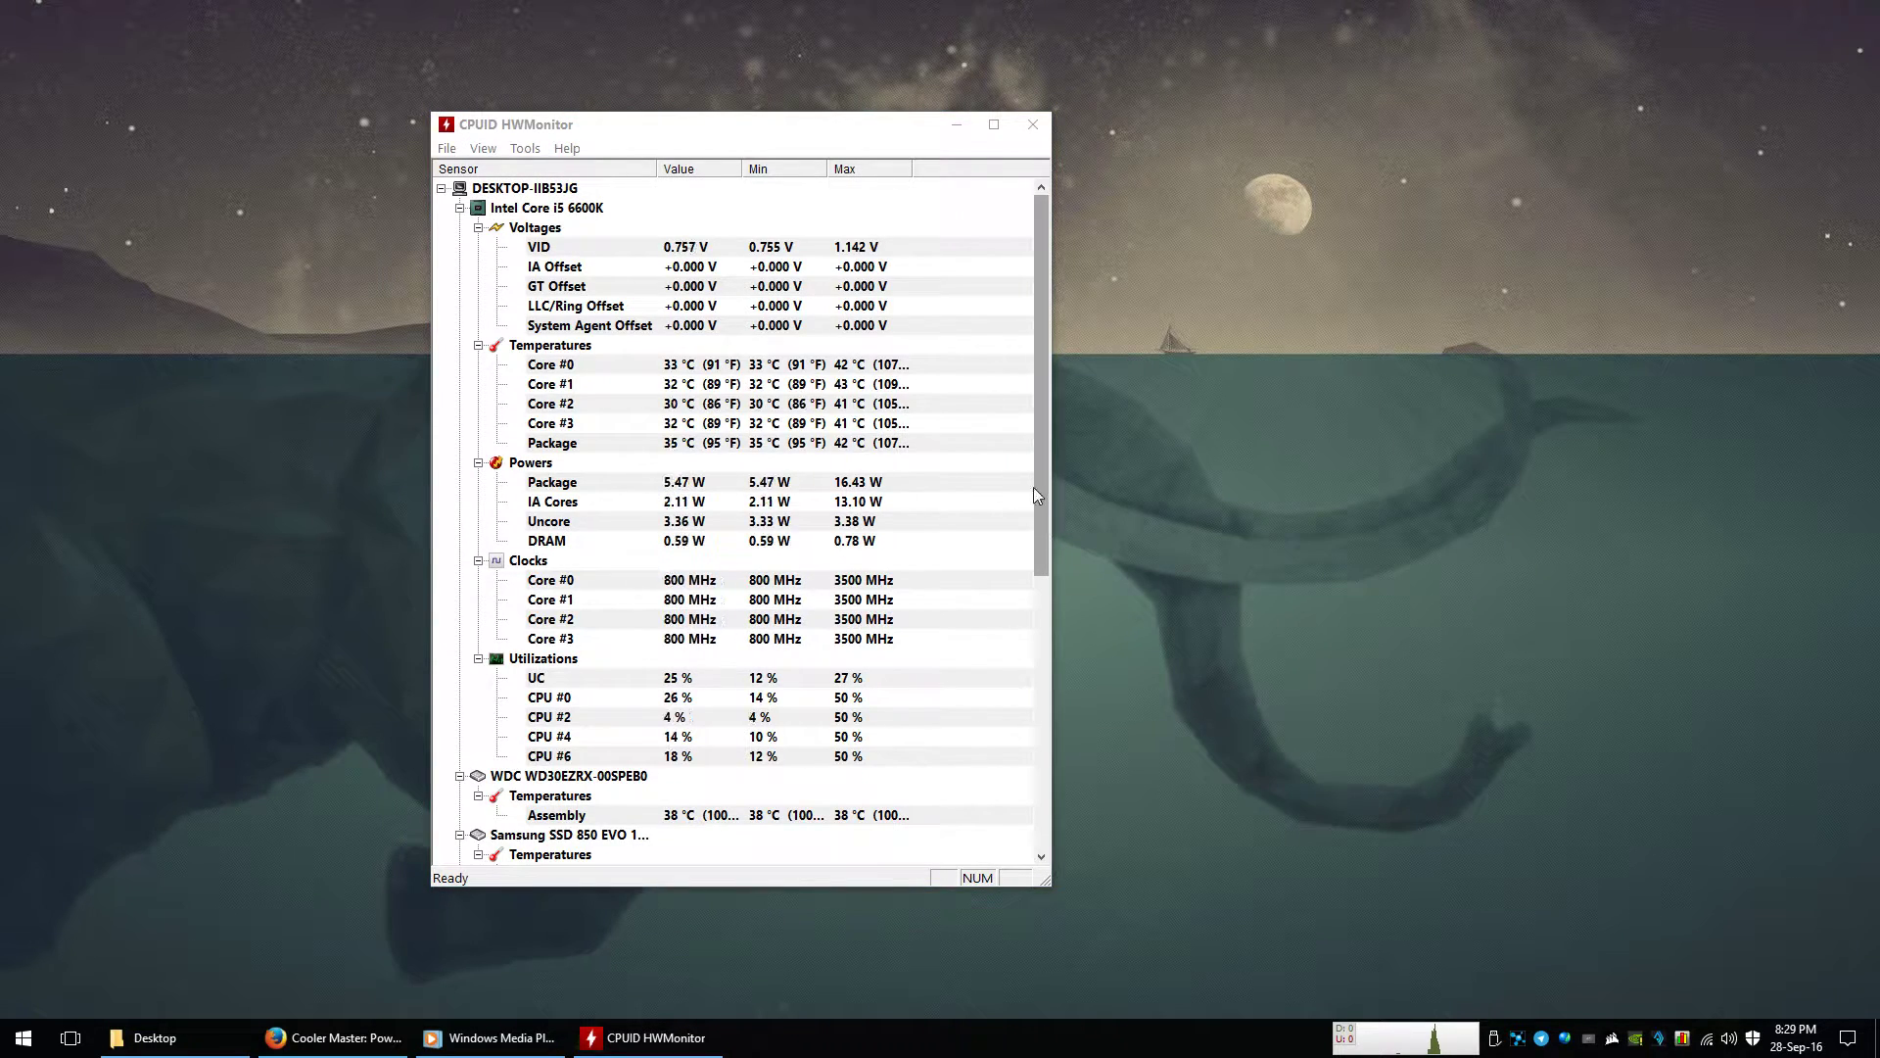
- Collapse the sensor branches of the Core i5 6600K, the three drives and the GeForce GTX 960
left_click(460, 208)
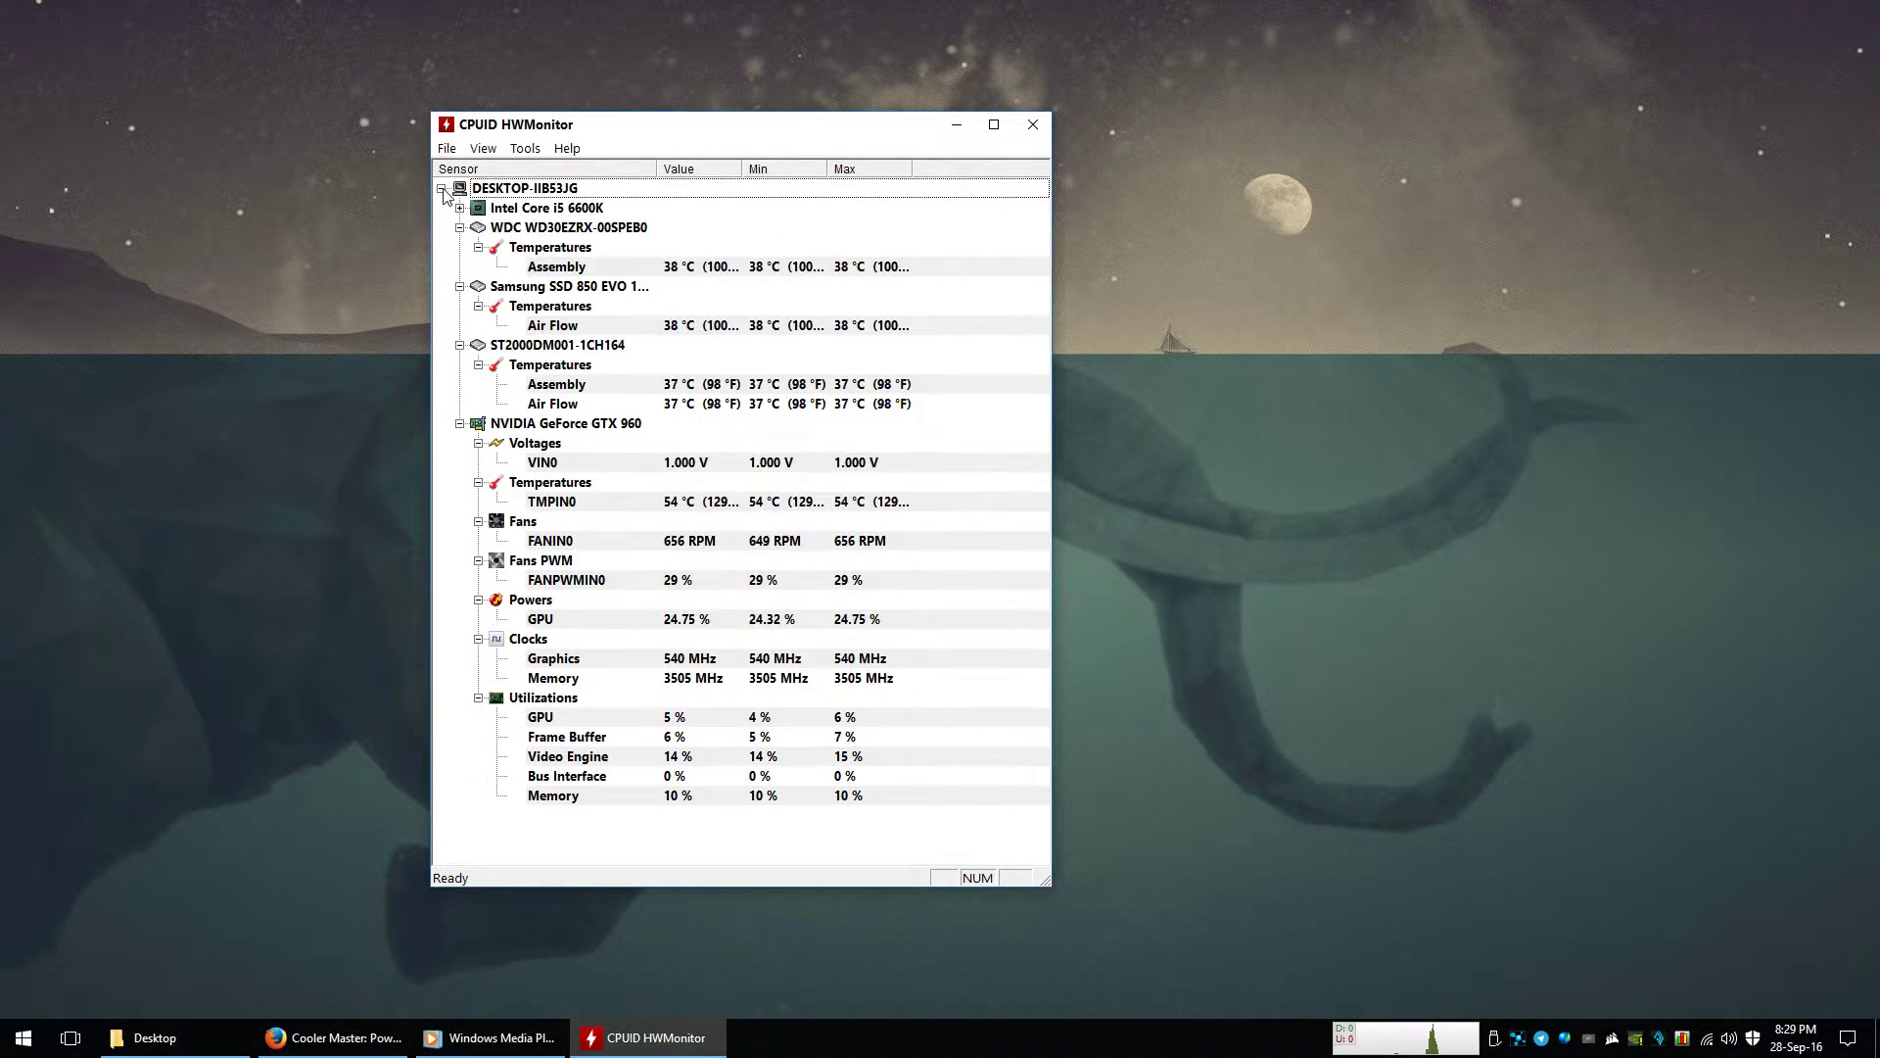
left_click(441, 189)
double_click(535, 192)
left_click(459, 227)
left_click(460, 247)
left_click(460, 266)
left_click(459, 286)
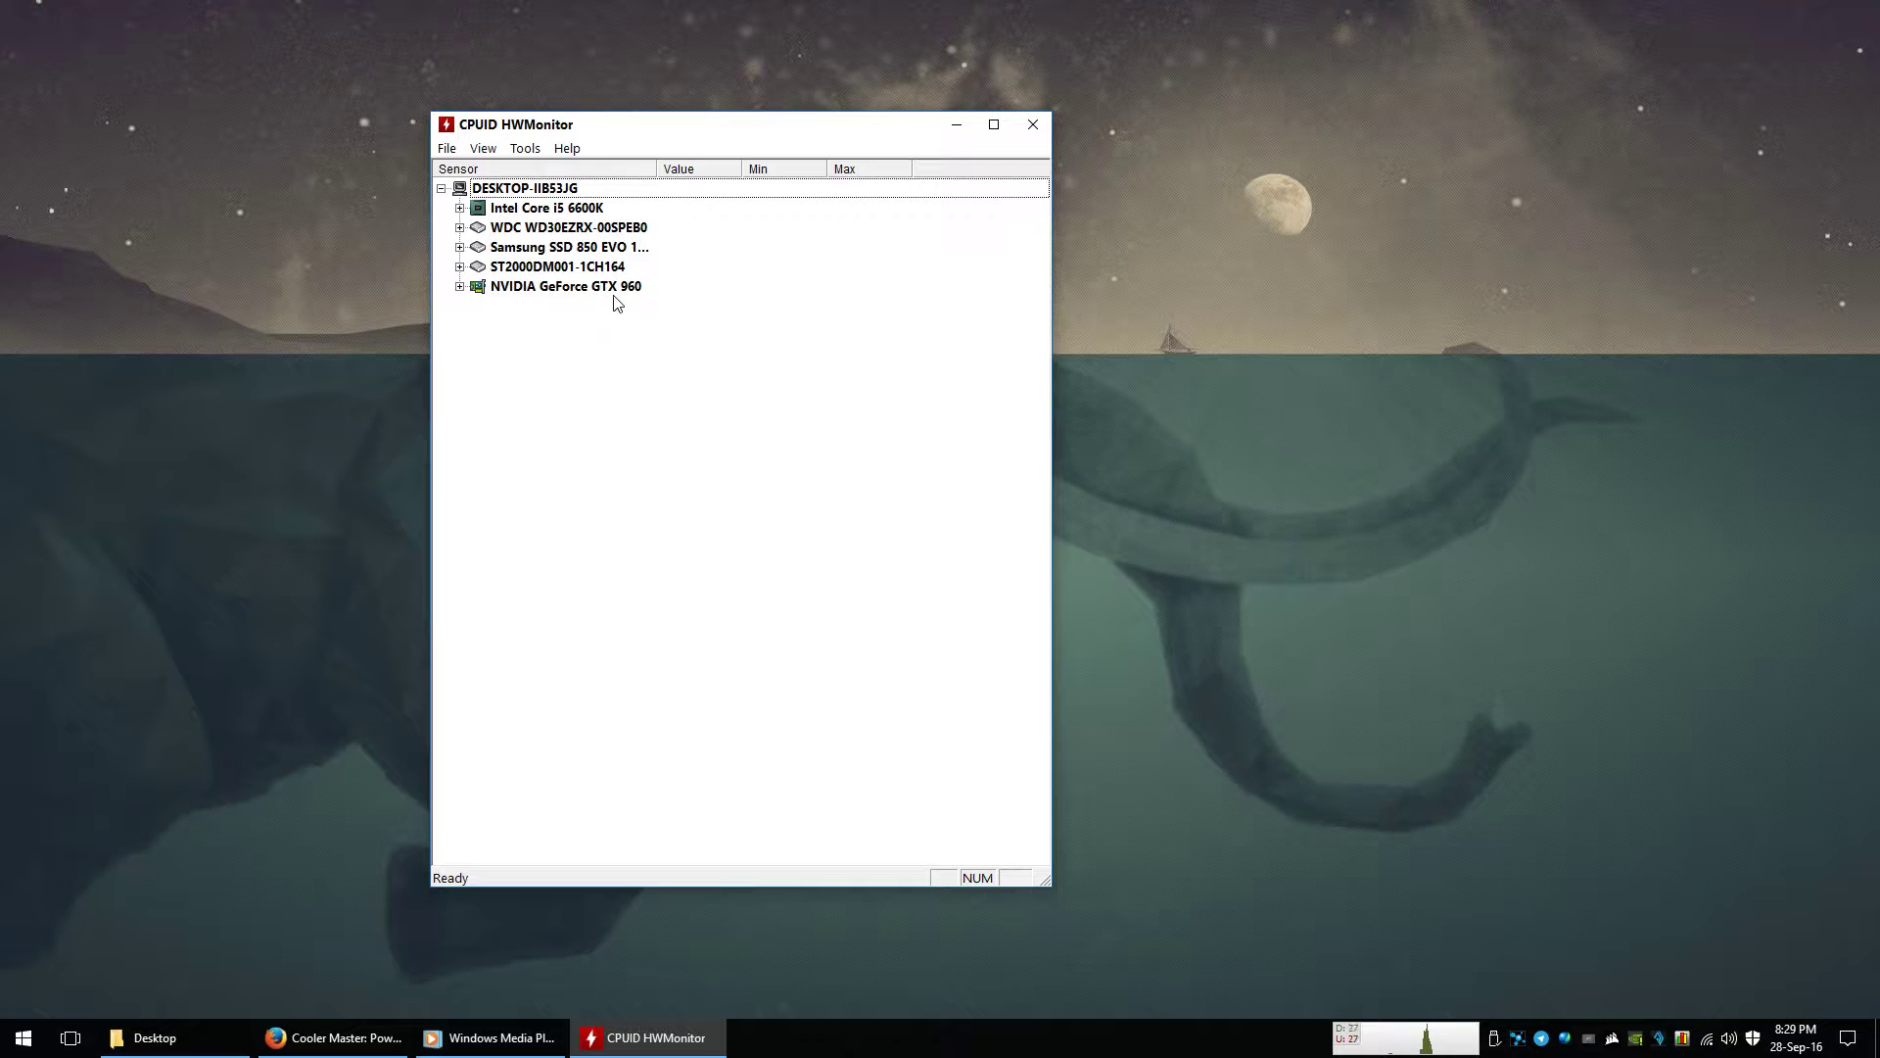
- Inspect the GeForce GTX 960's power, utilization and fan readings, then collapse it again
double_click(578, 286)
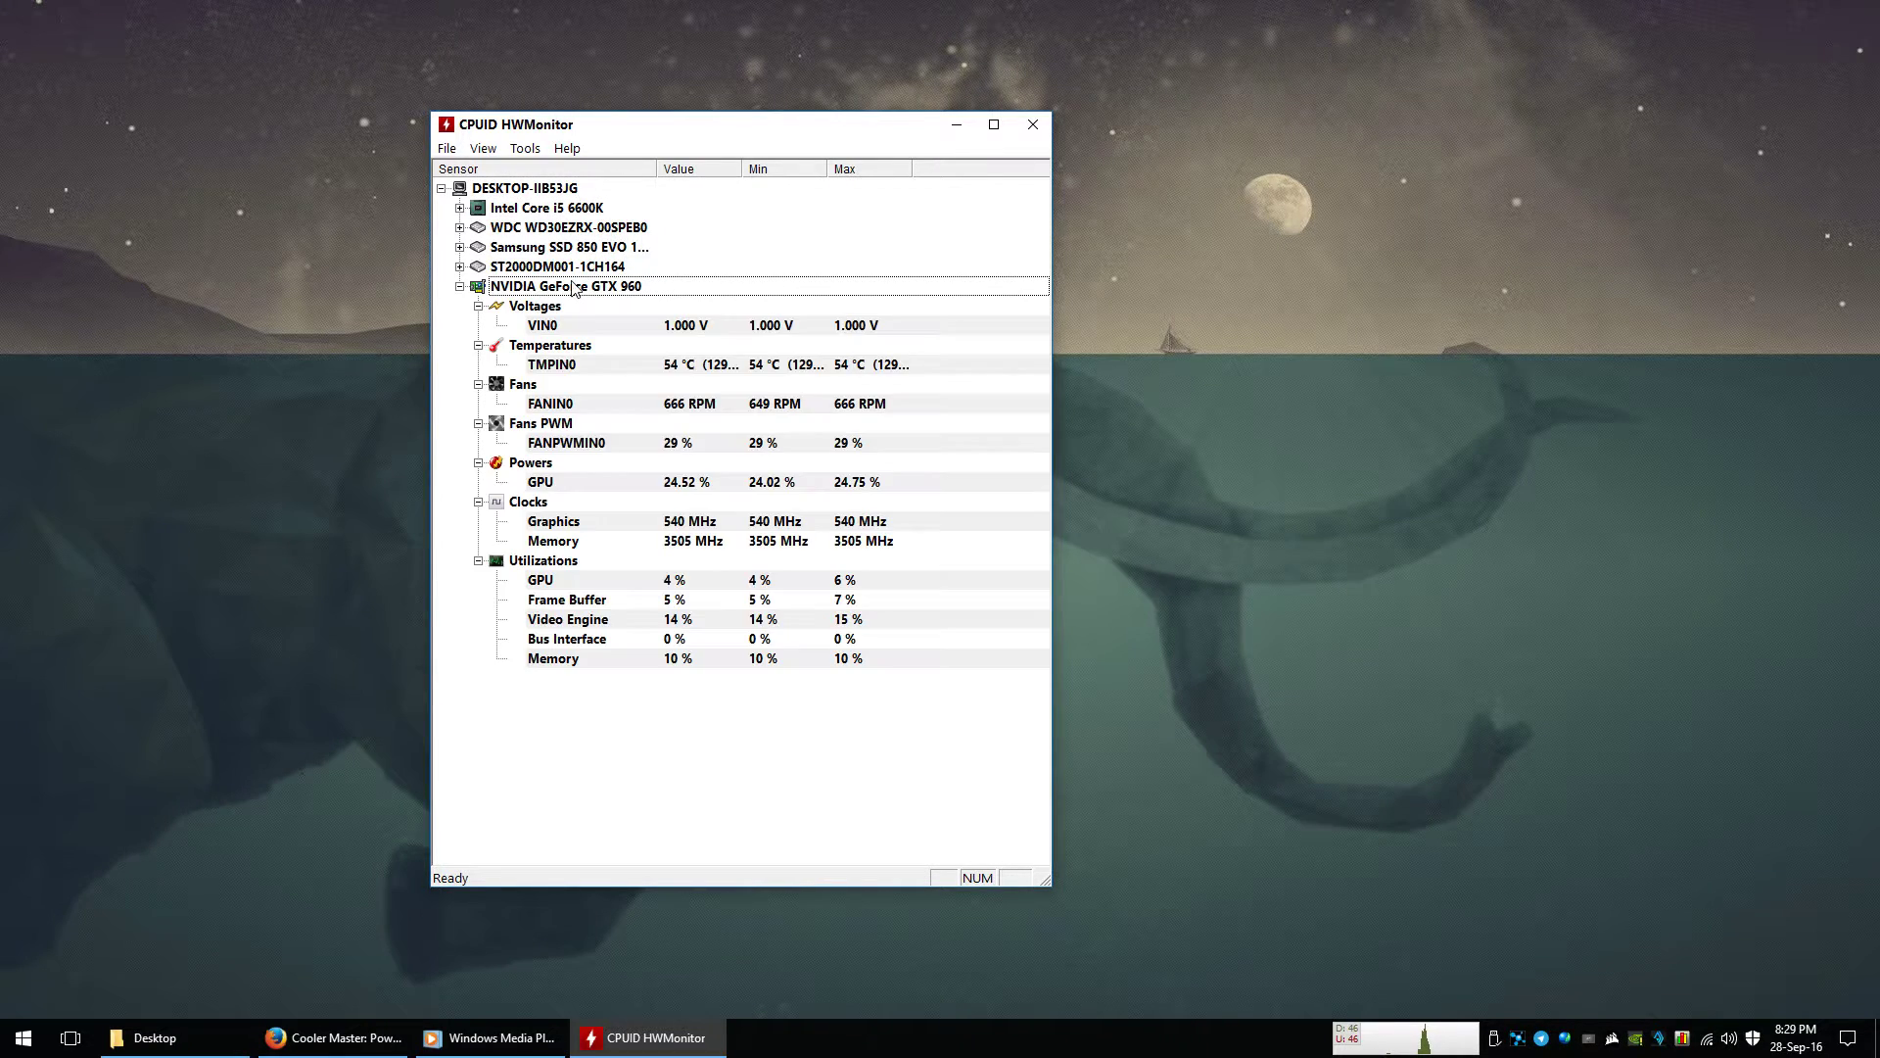
left_click(548, 462)
left_click(583, 483)
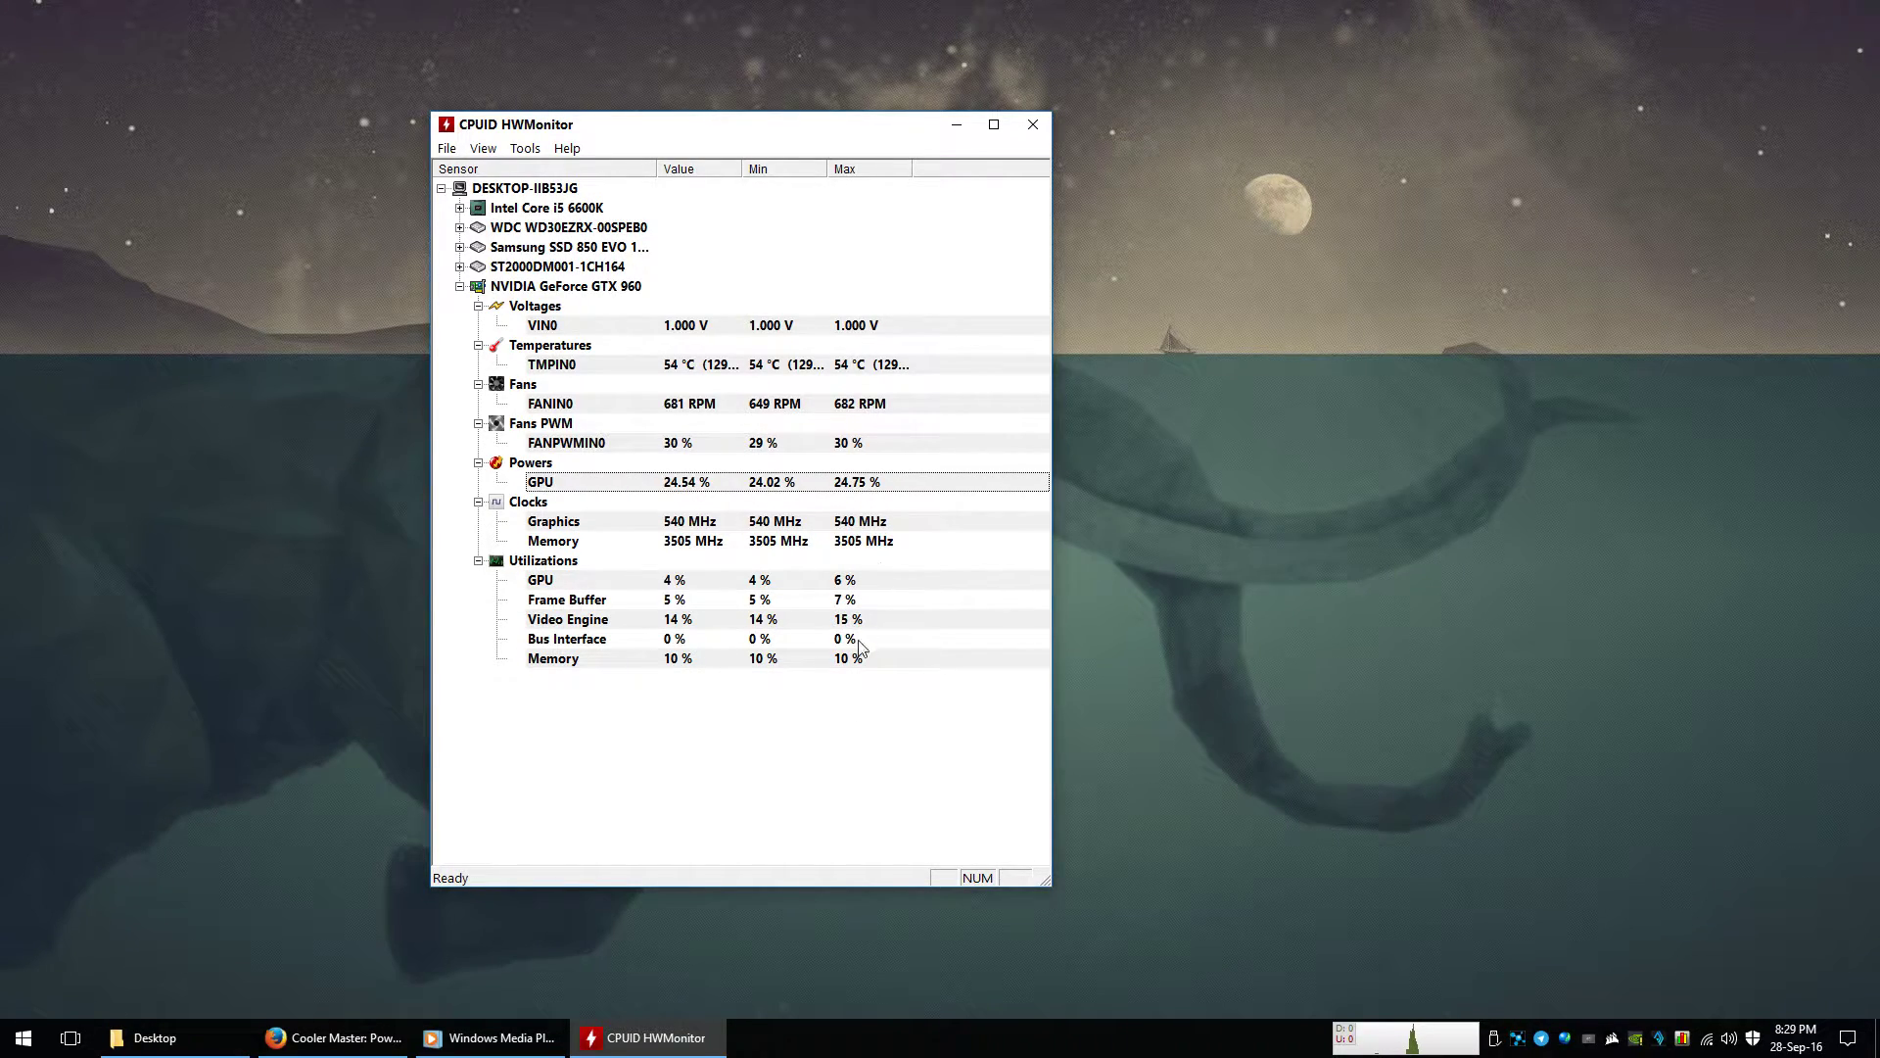
left_click_drag(859, 642, 867, 585)
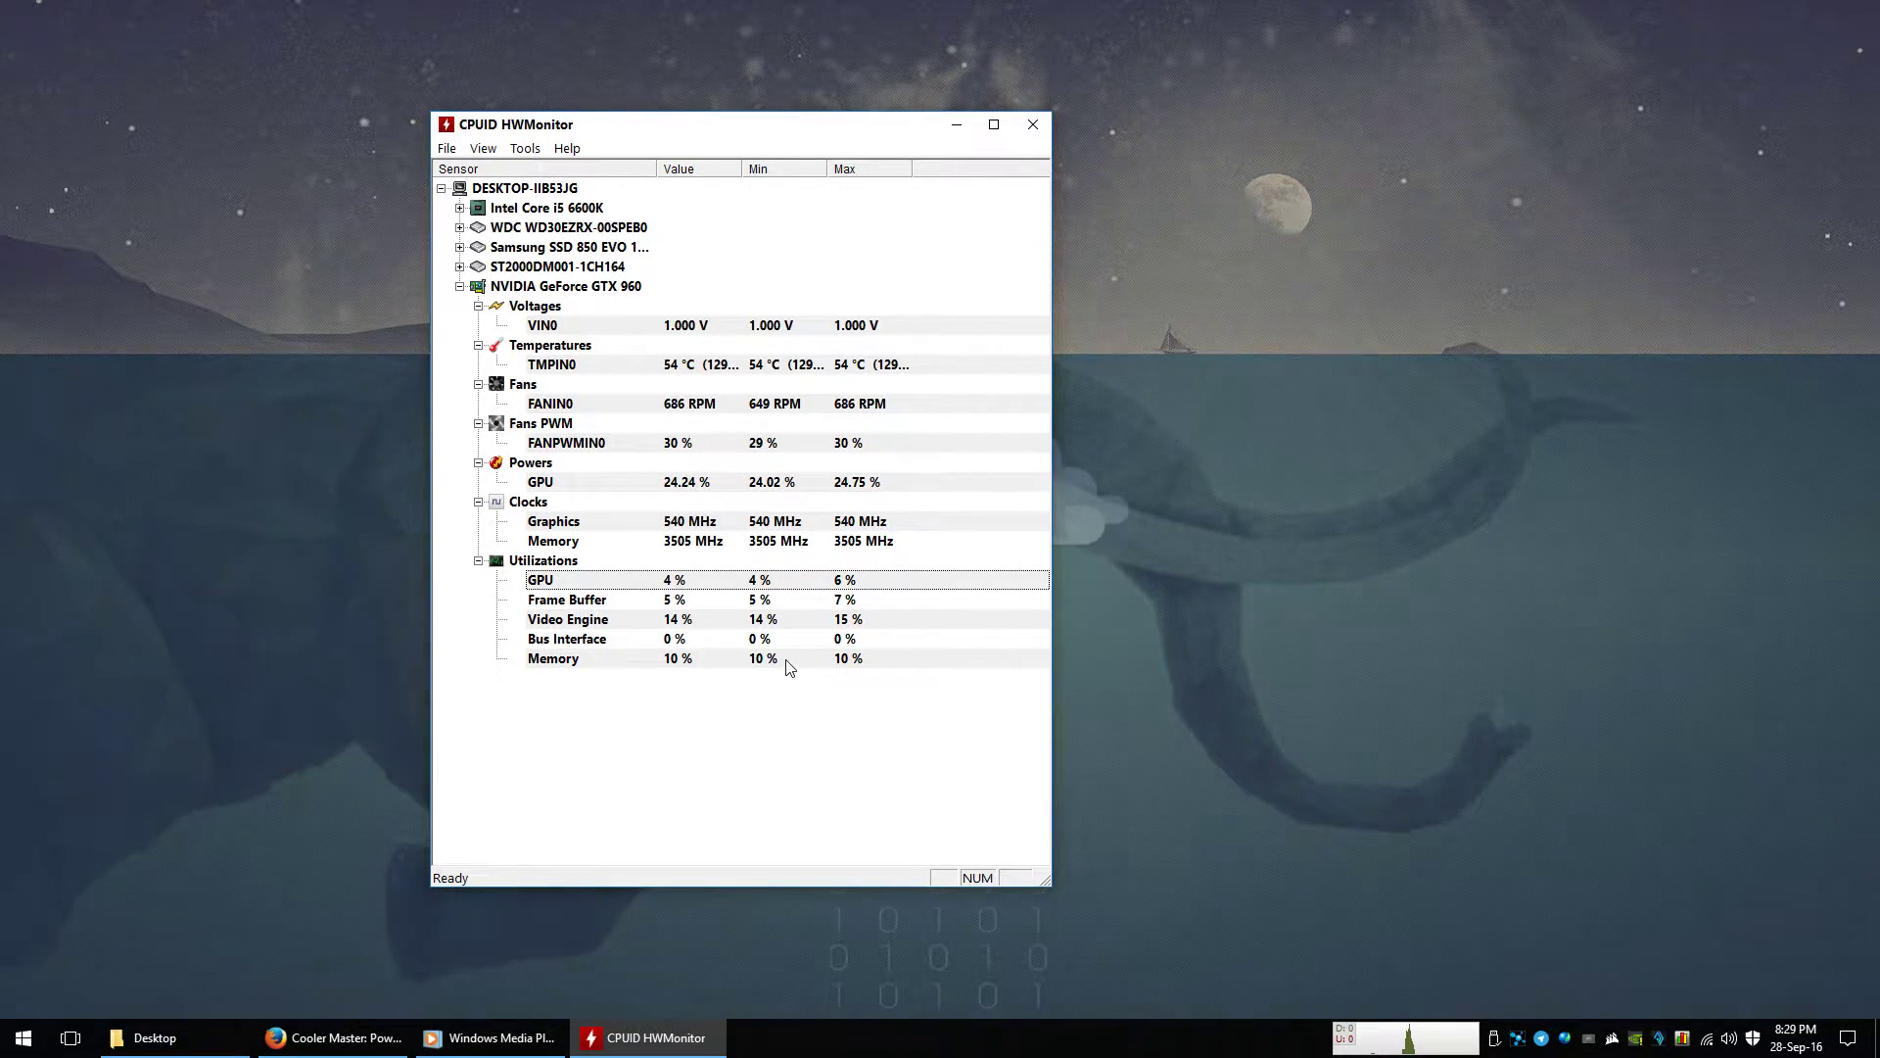
left_click(893, 409)
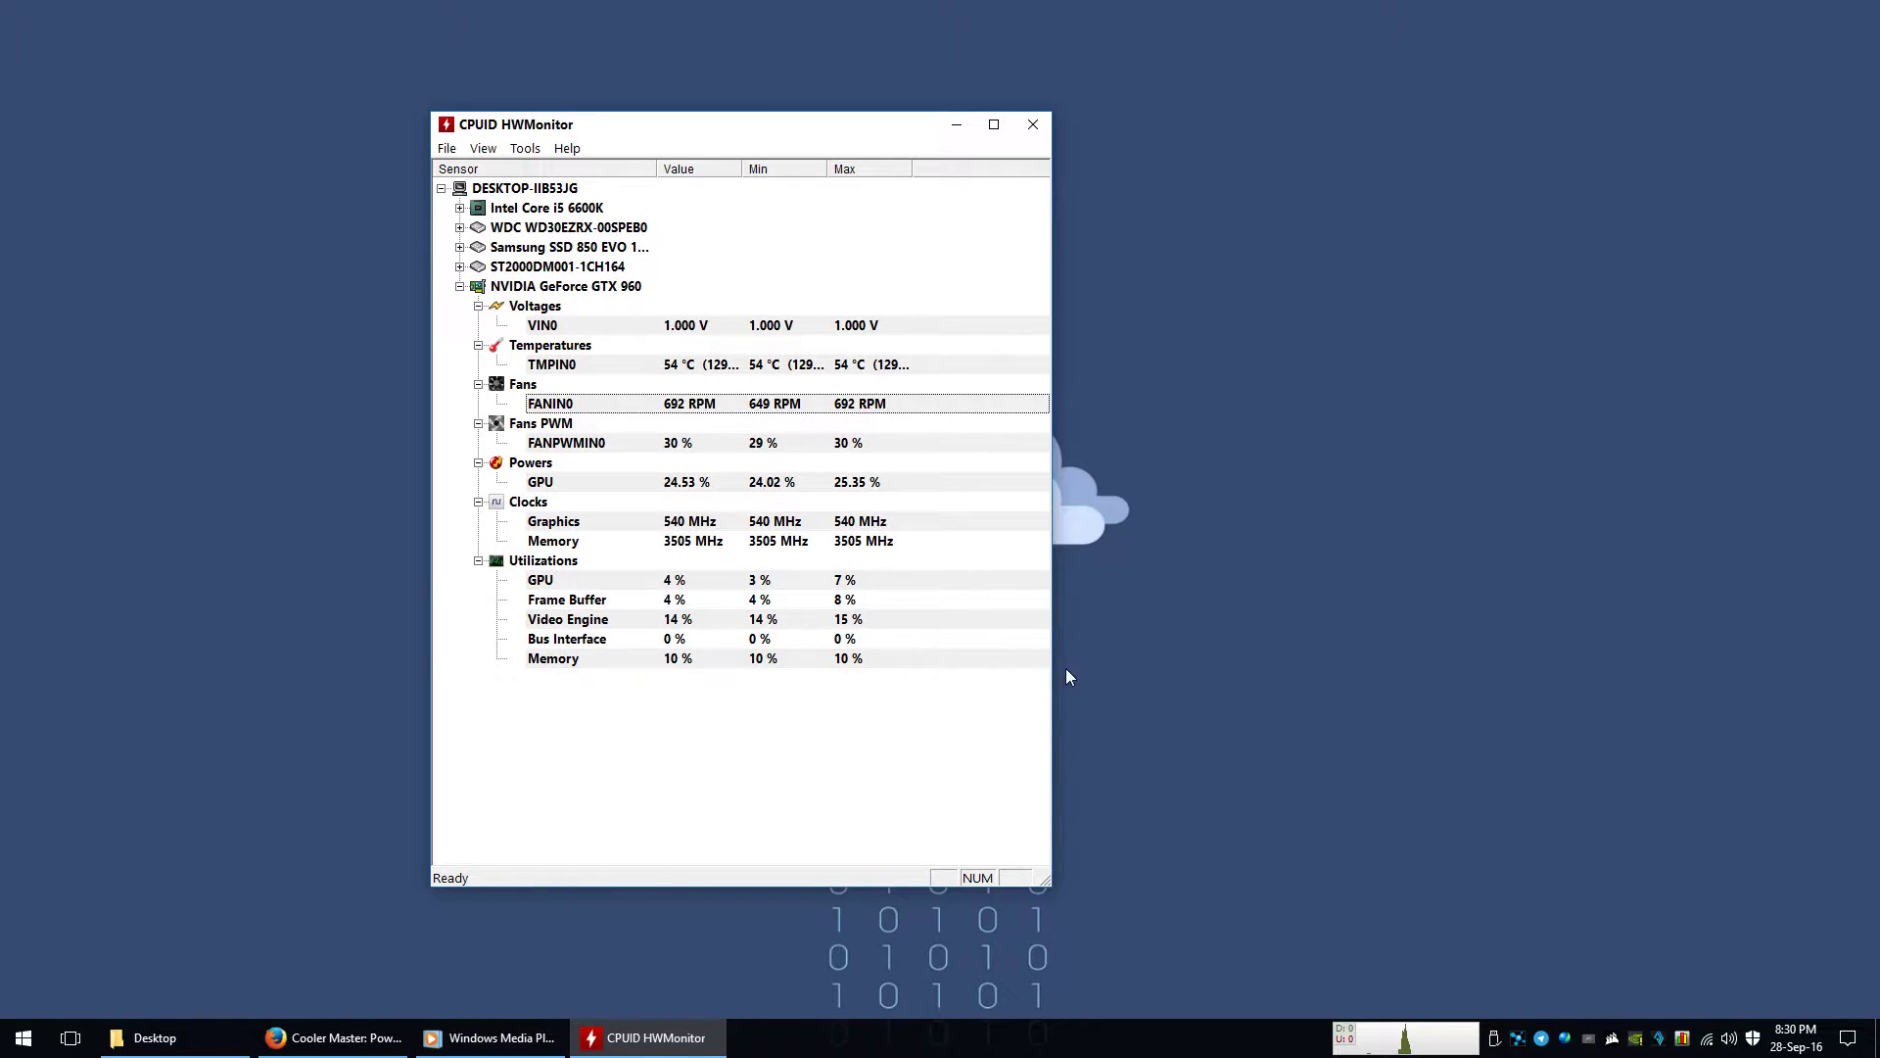
right_click(1324, 468)
left_click(1508, 530)
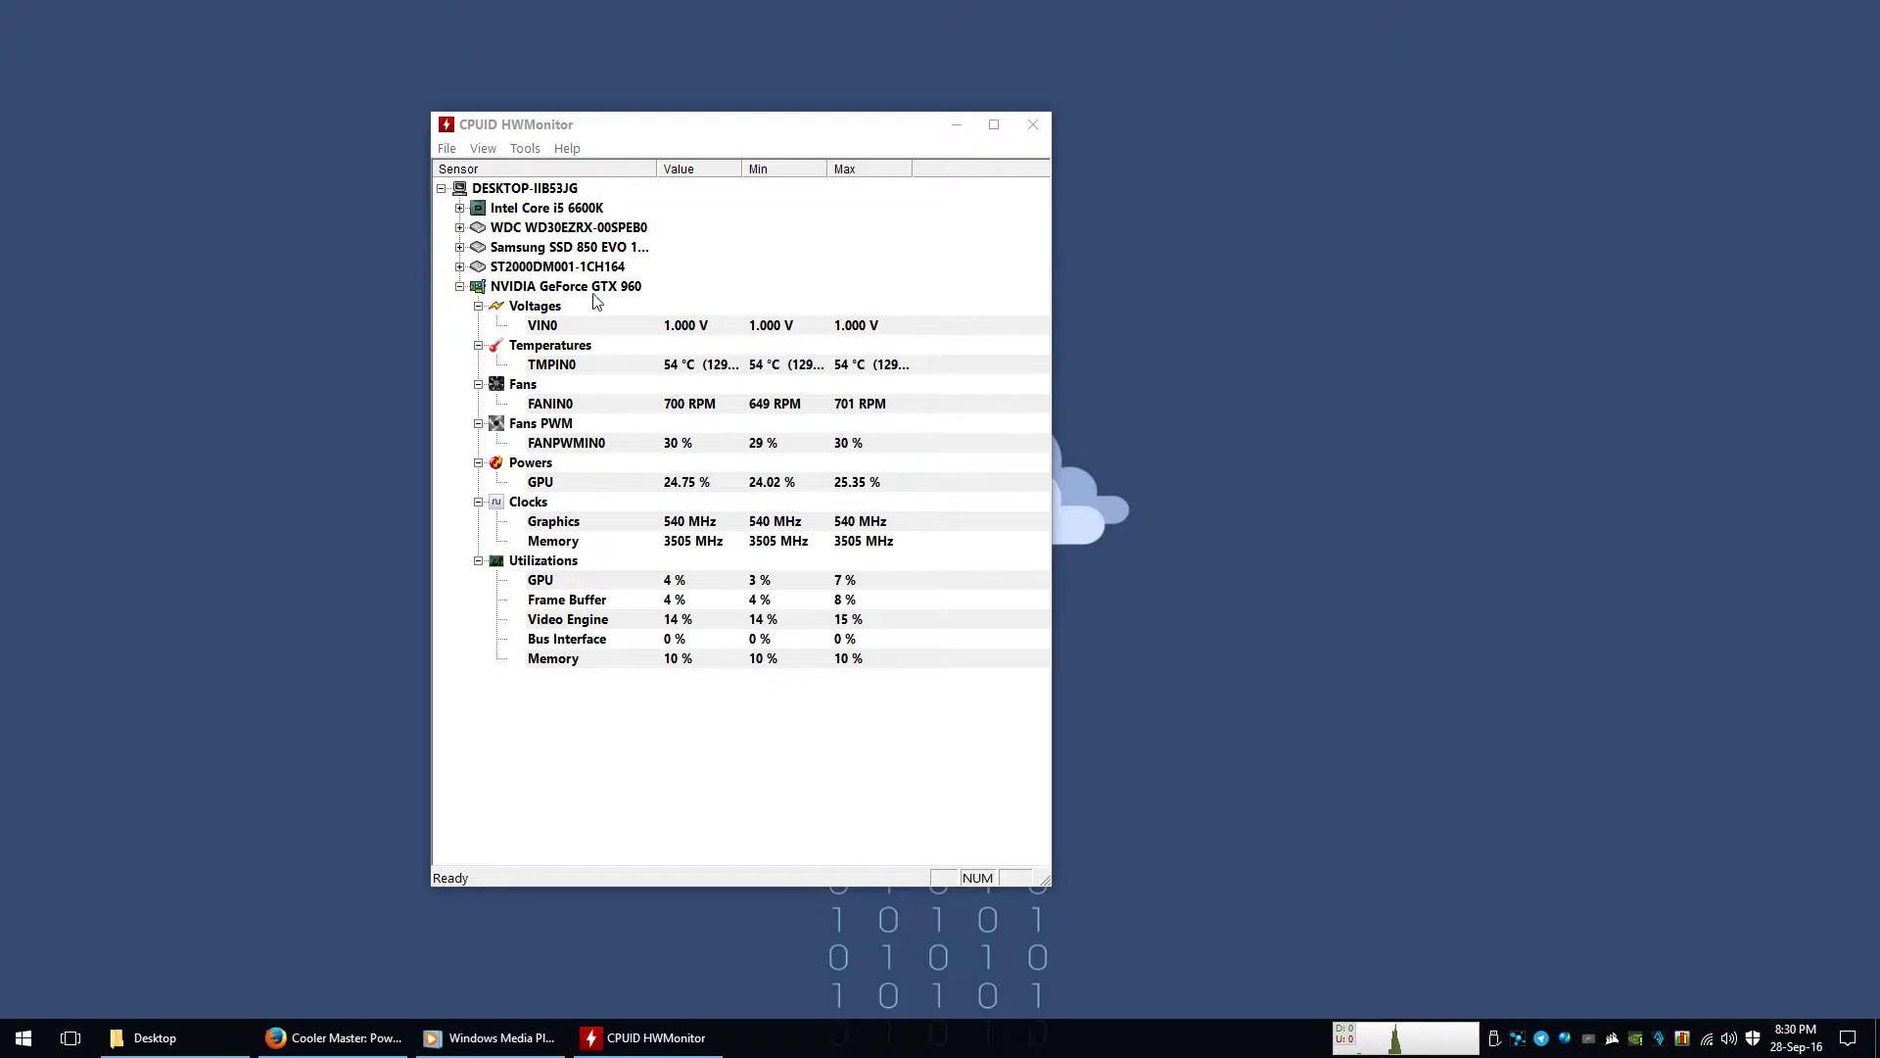
left_click(561, 481)
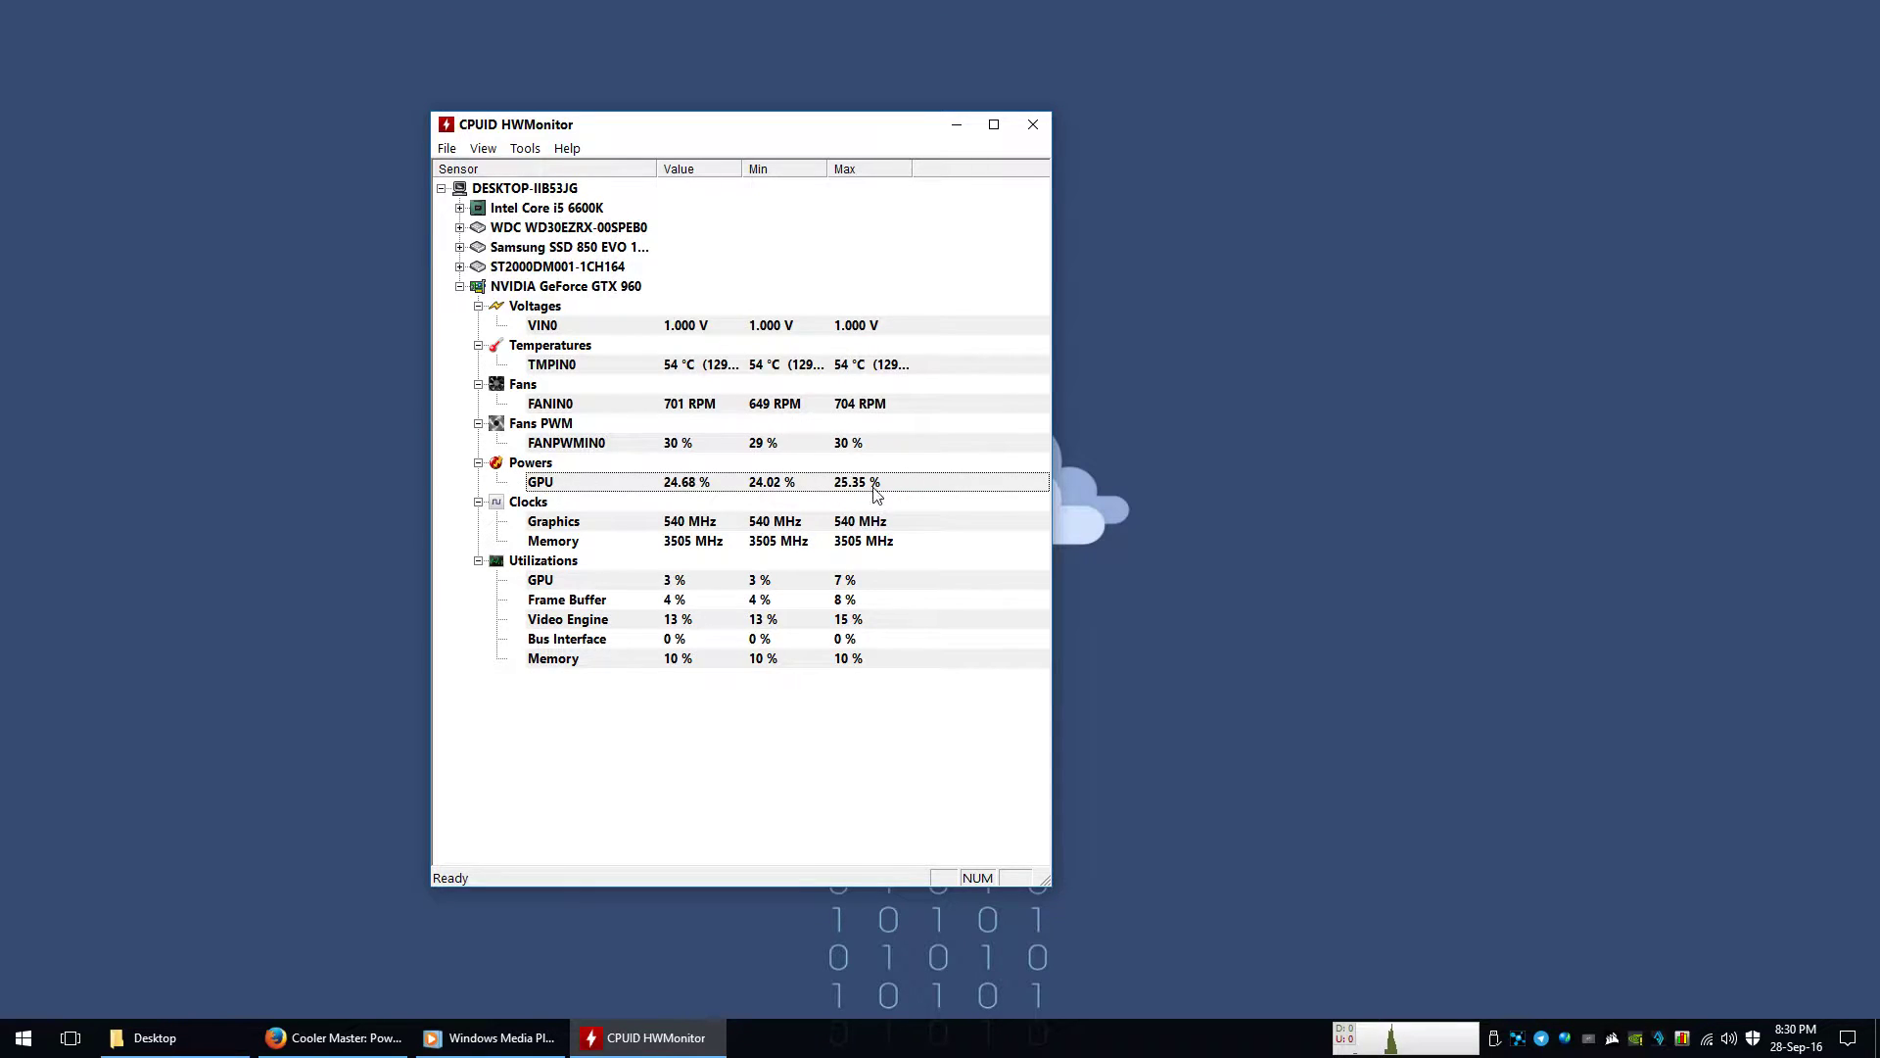
double_click(575, 287)
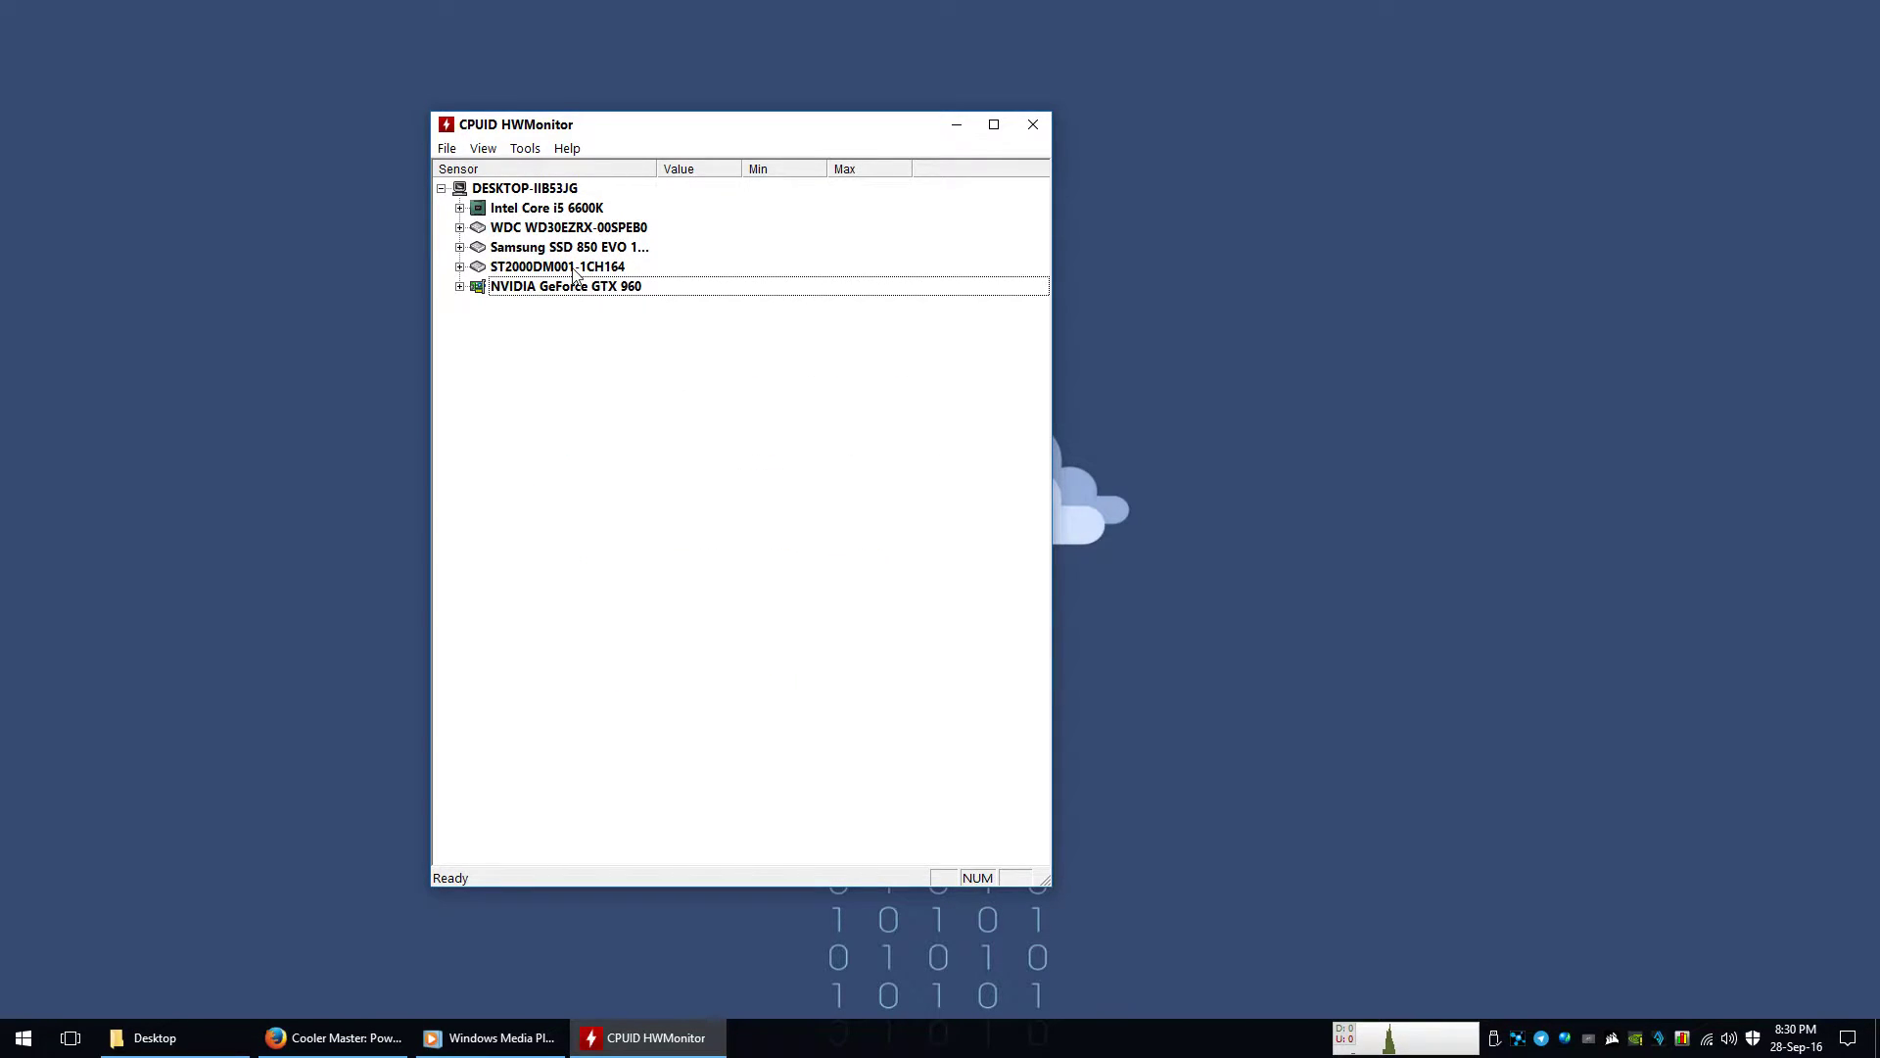
- Expand the ST2000DM001, Samsung SSD and WDC drive branches to show their temperatures
double_click(576, 269)
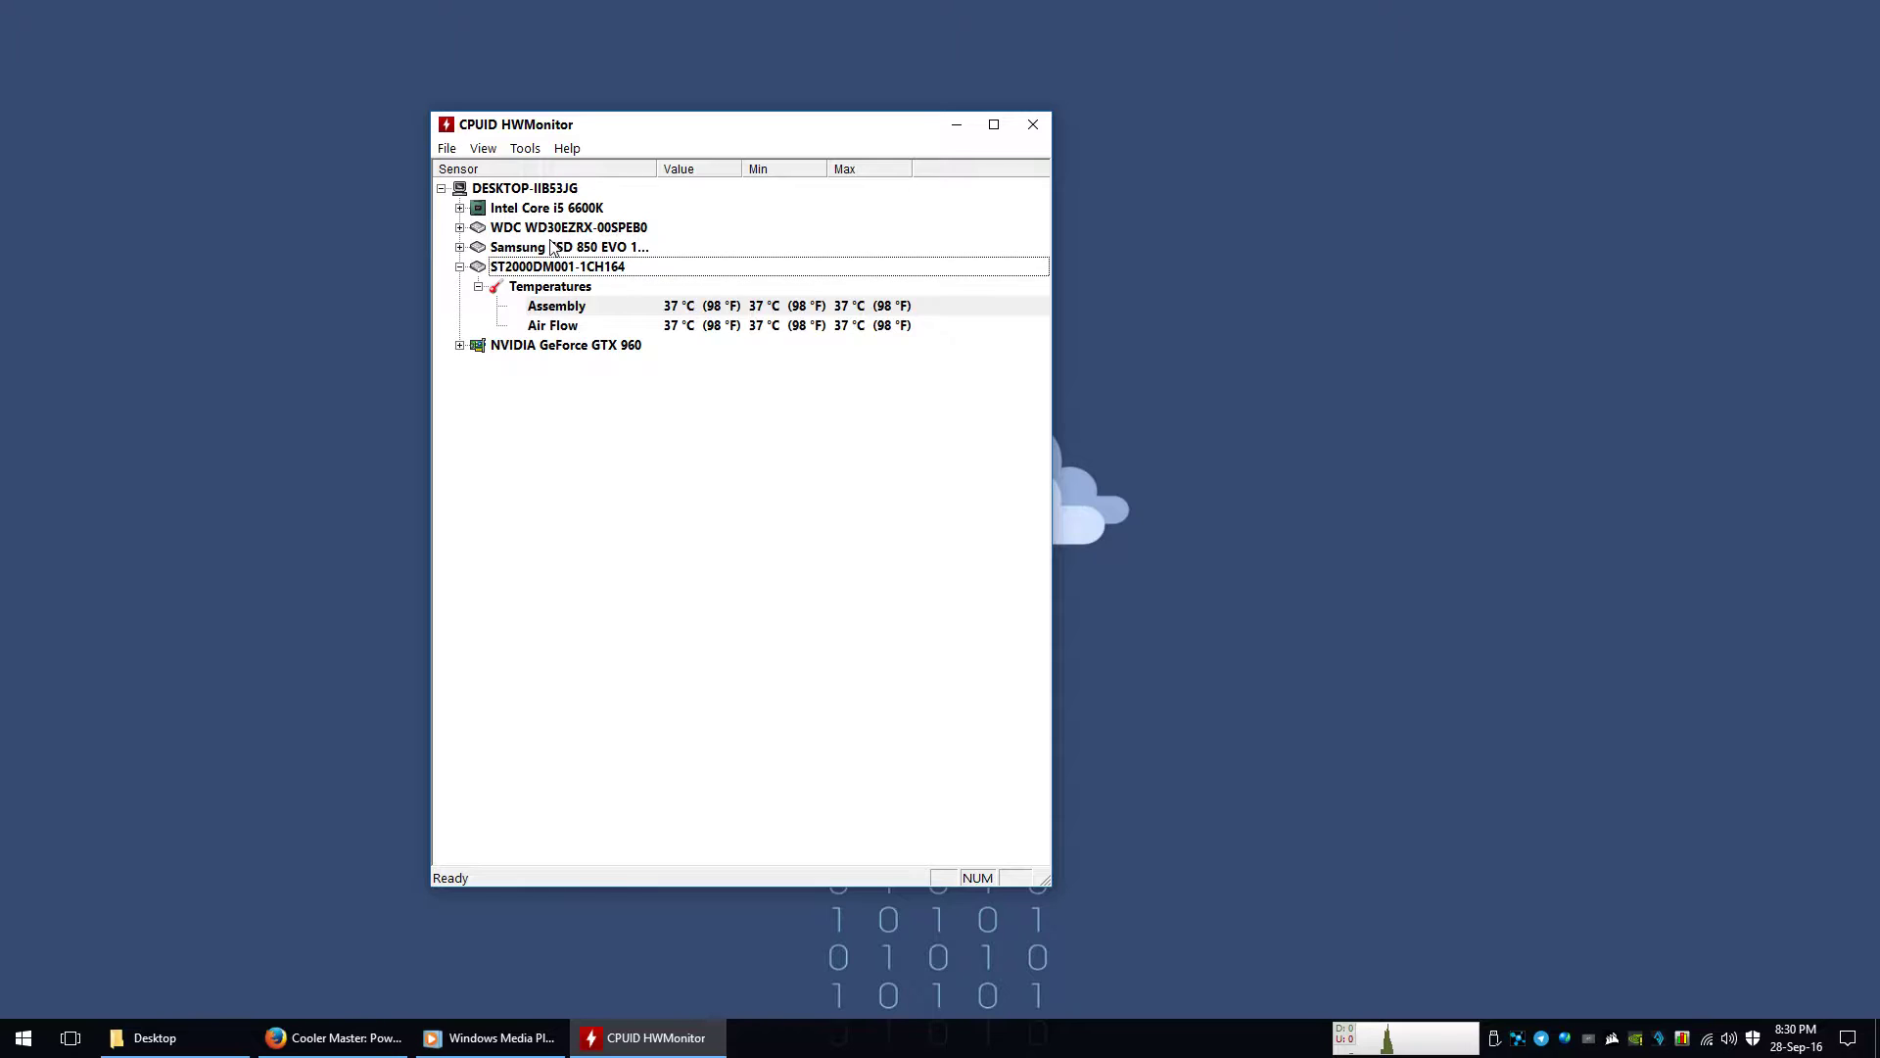
double_click(558, 249)
left_click(581, 236)
double_click(580, 233)
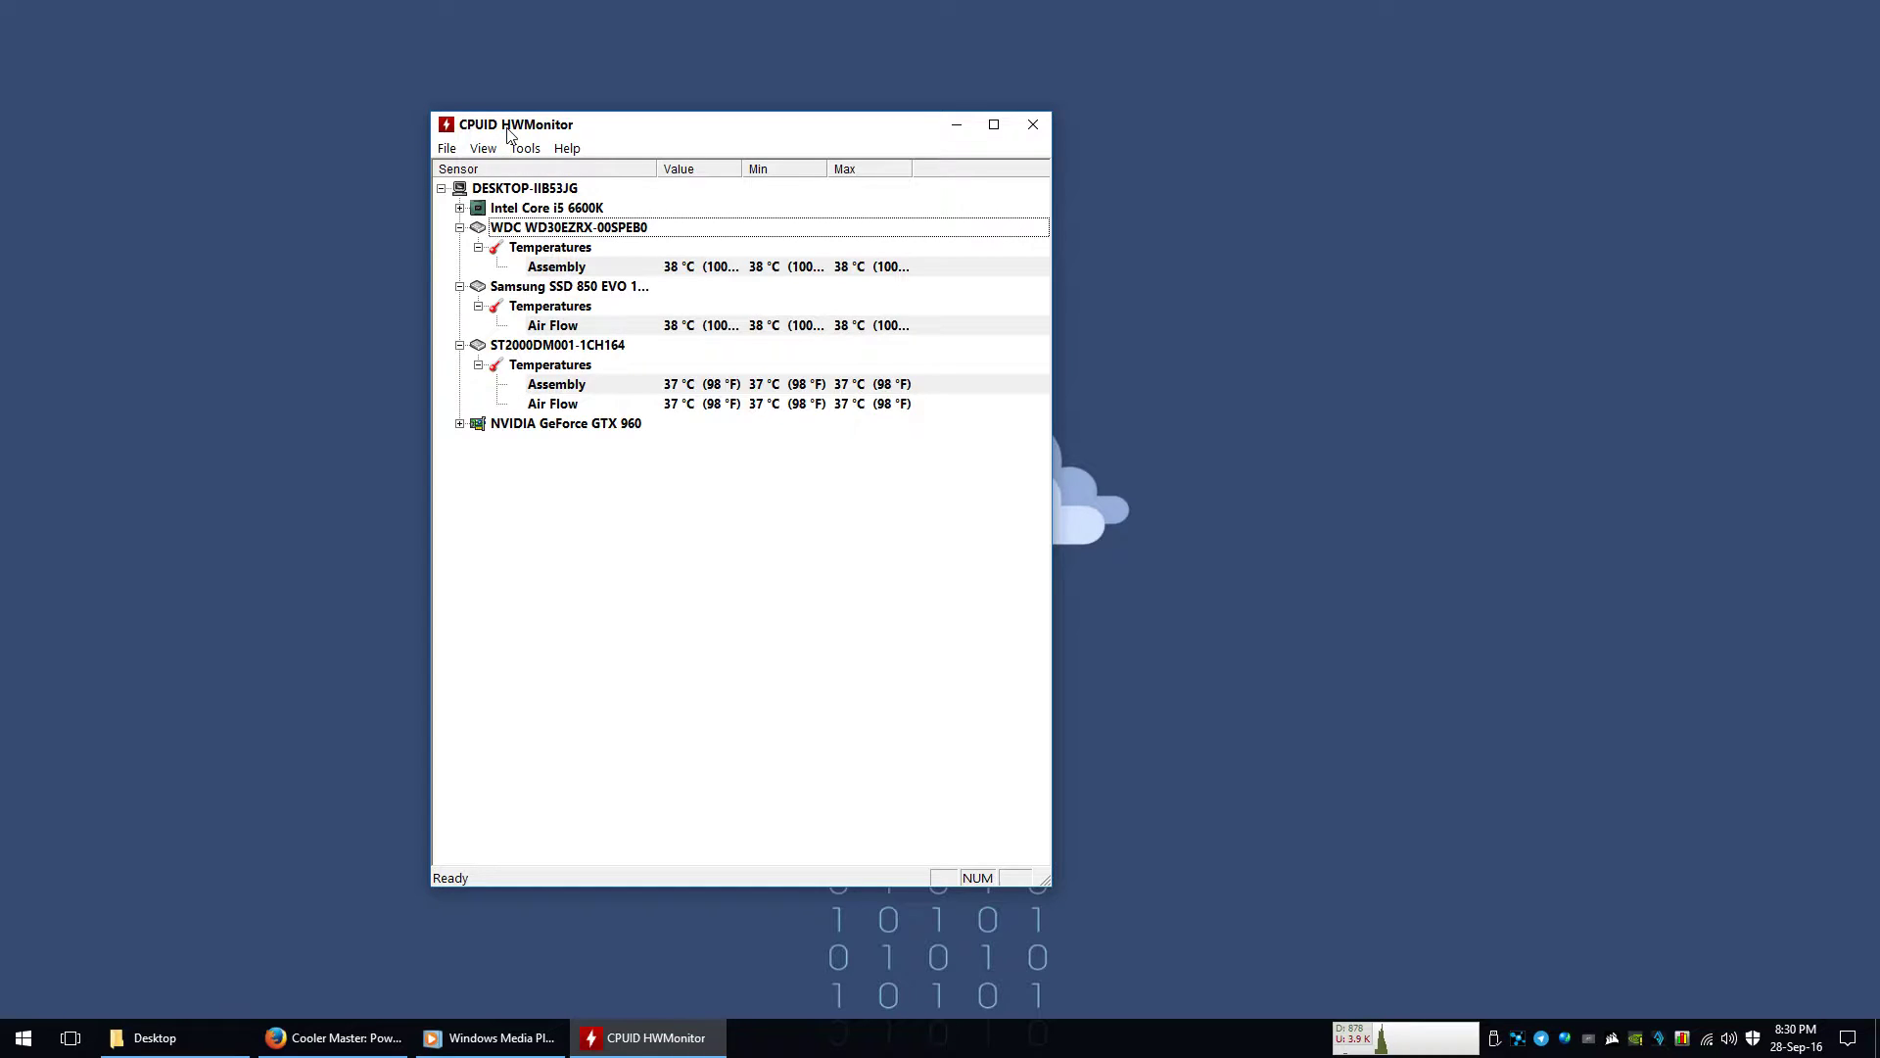
- Dismiss the Start menu and bring the HWMonitor window back into focus
right_click(1365, 315)
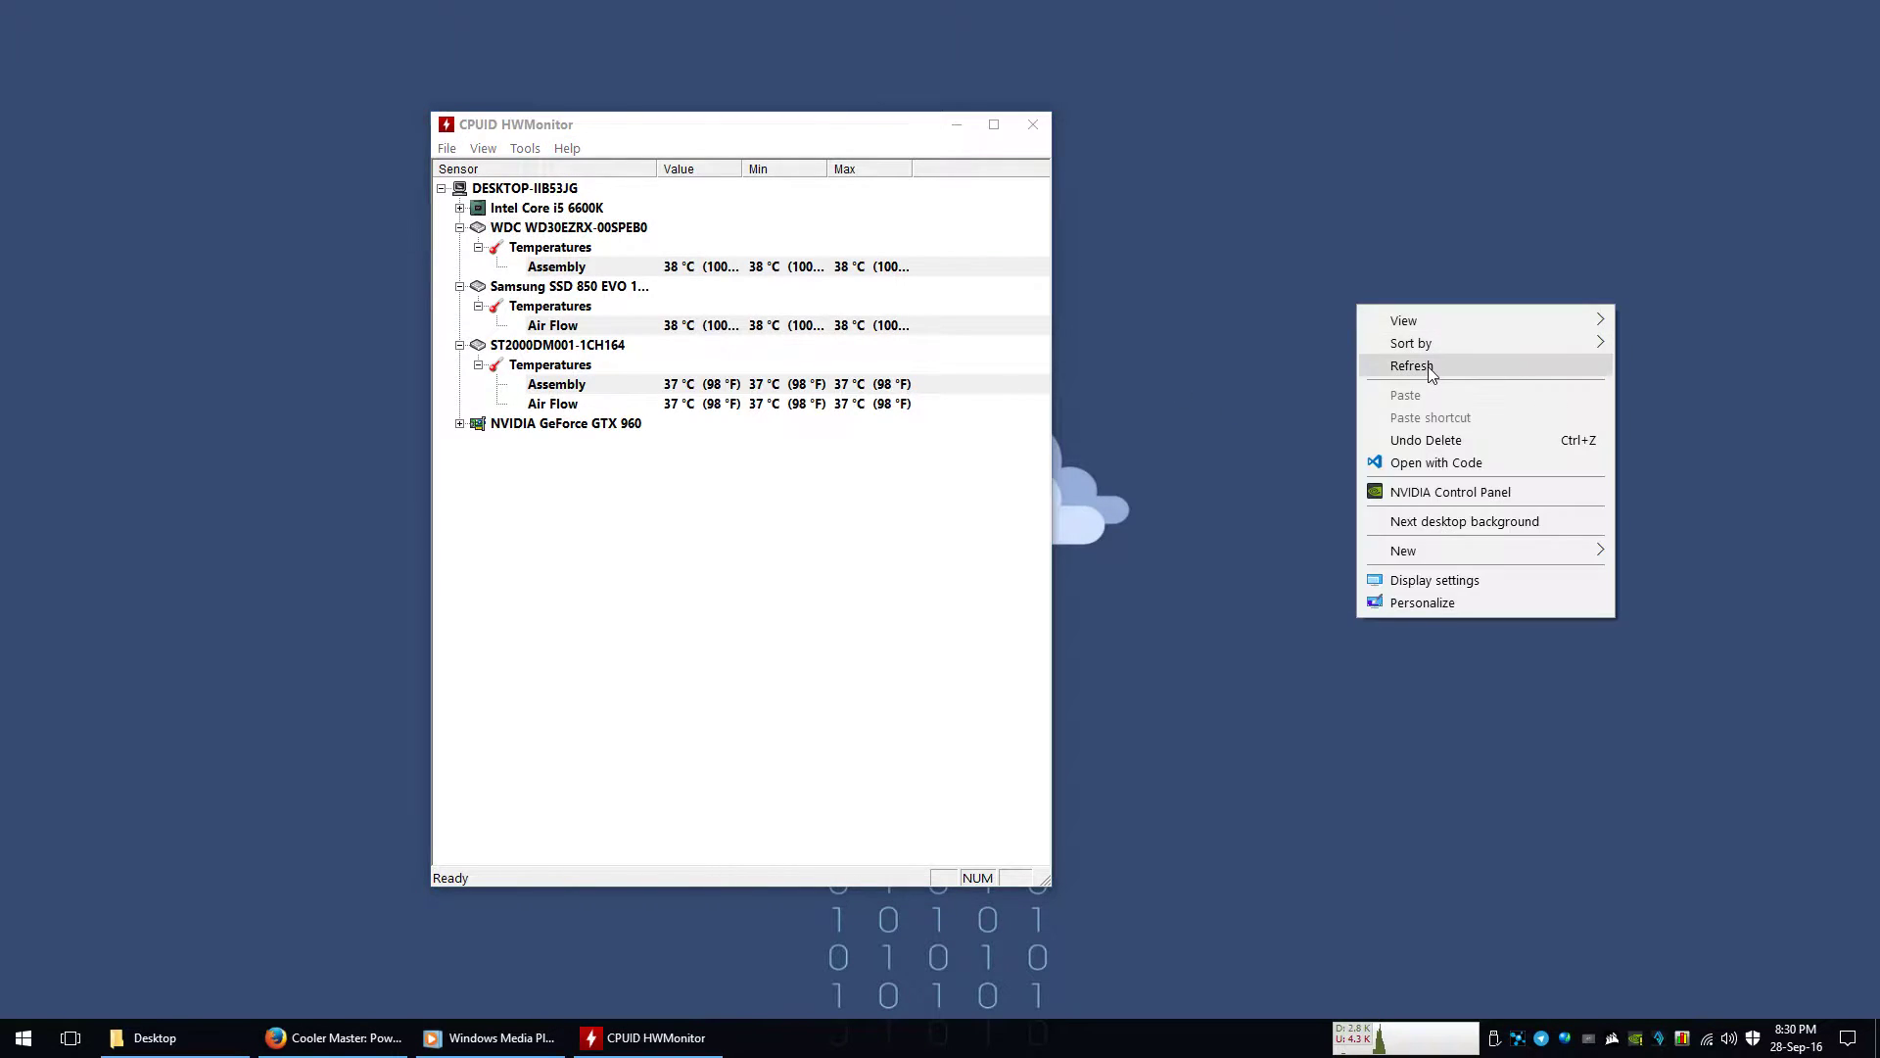
left_click(1430, 364)
left_click(24, 1037)
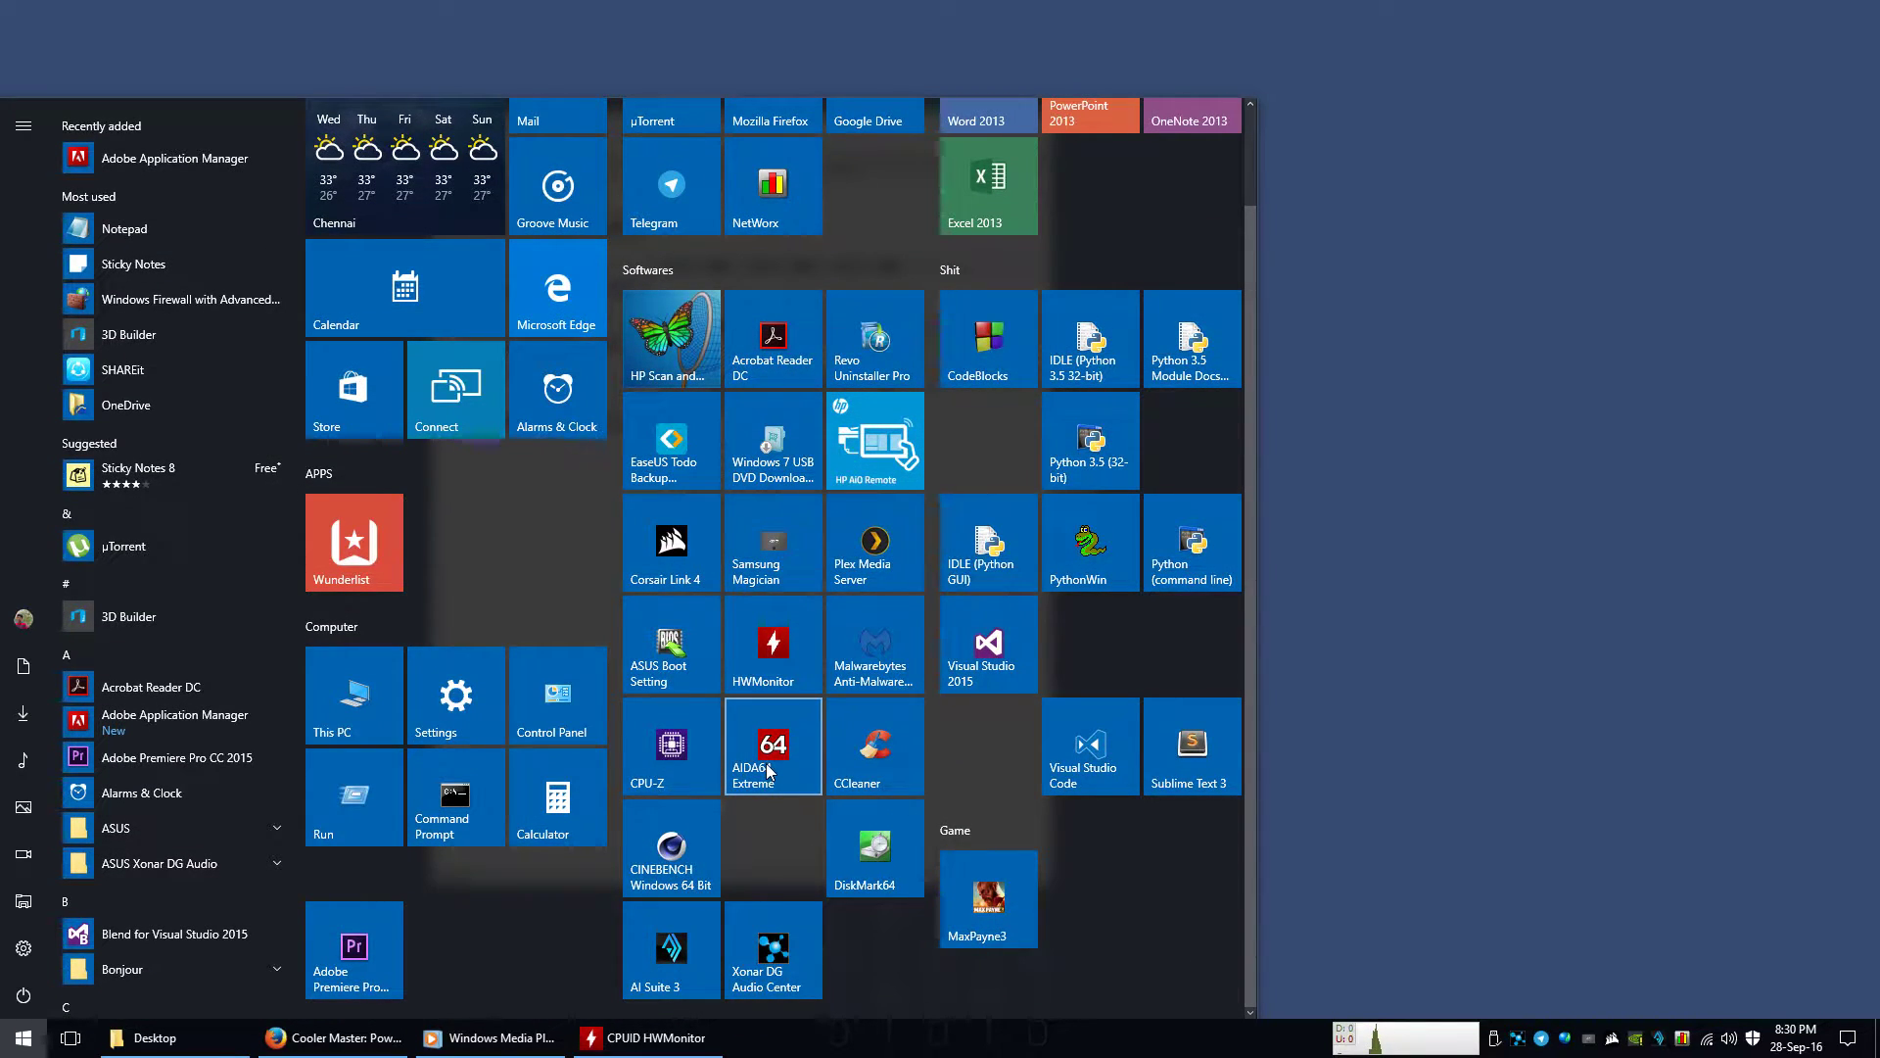
left_click(1574, 535)
left_click(724, 575)
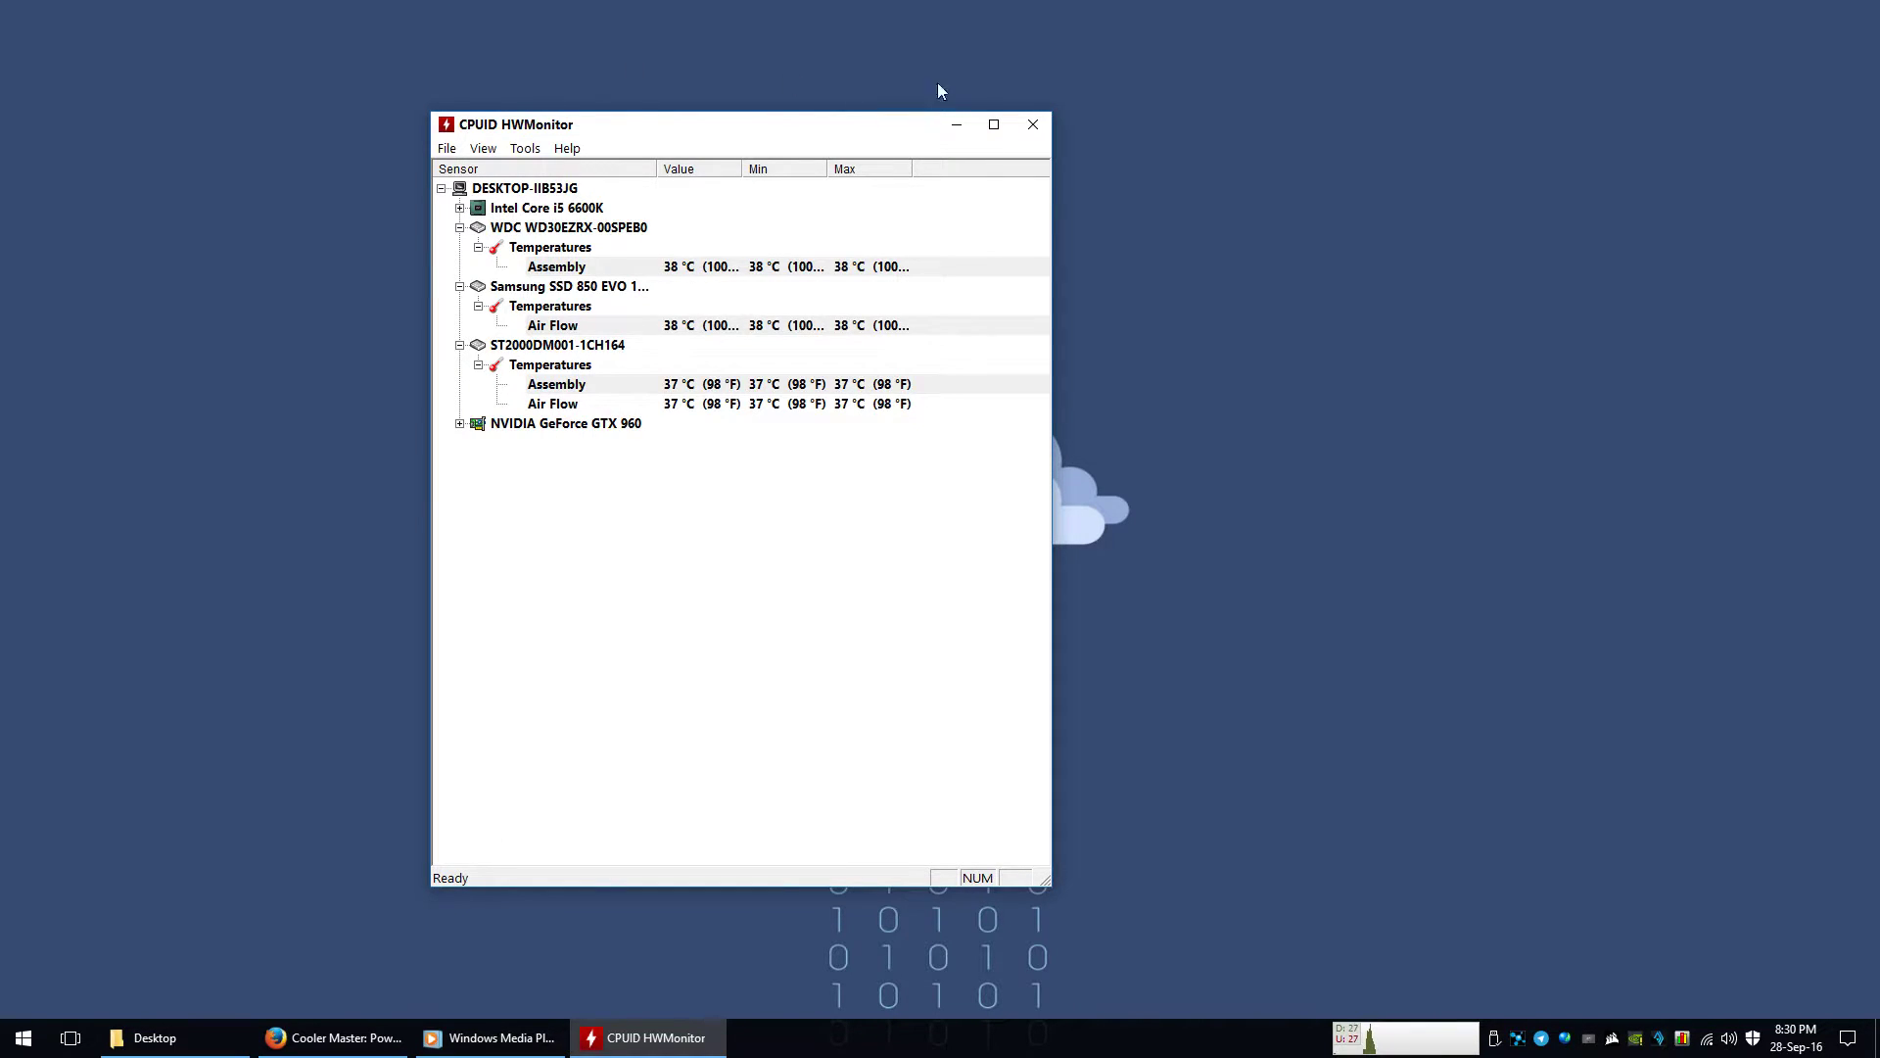
right_click(1377, 494)
- Expand the Core i5 6600K and fold Voltages, Temperatures, Powers and Clocks, keeping Utilizations open
left_click(1461, 556)
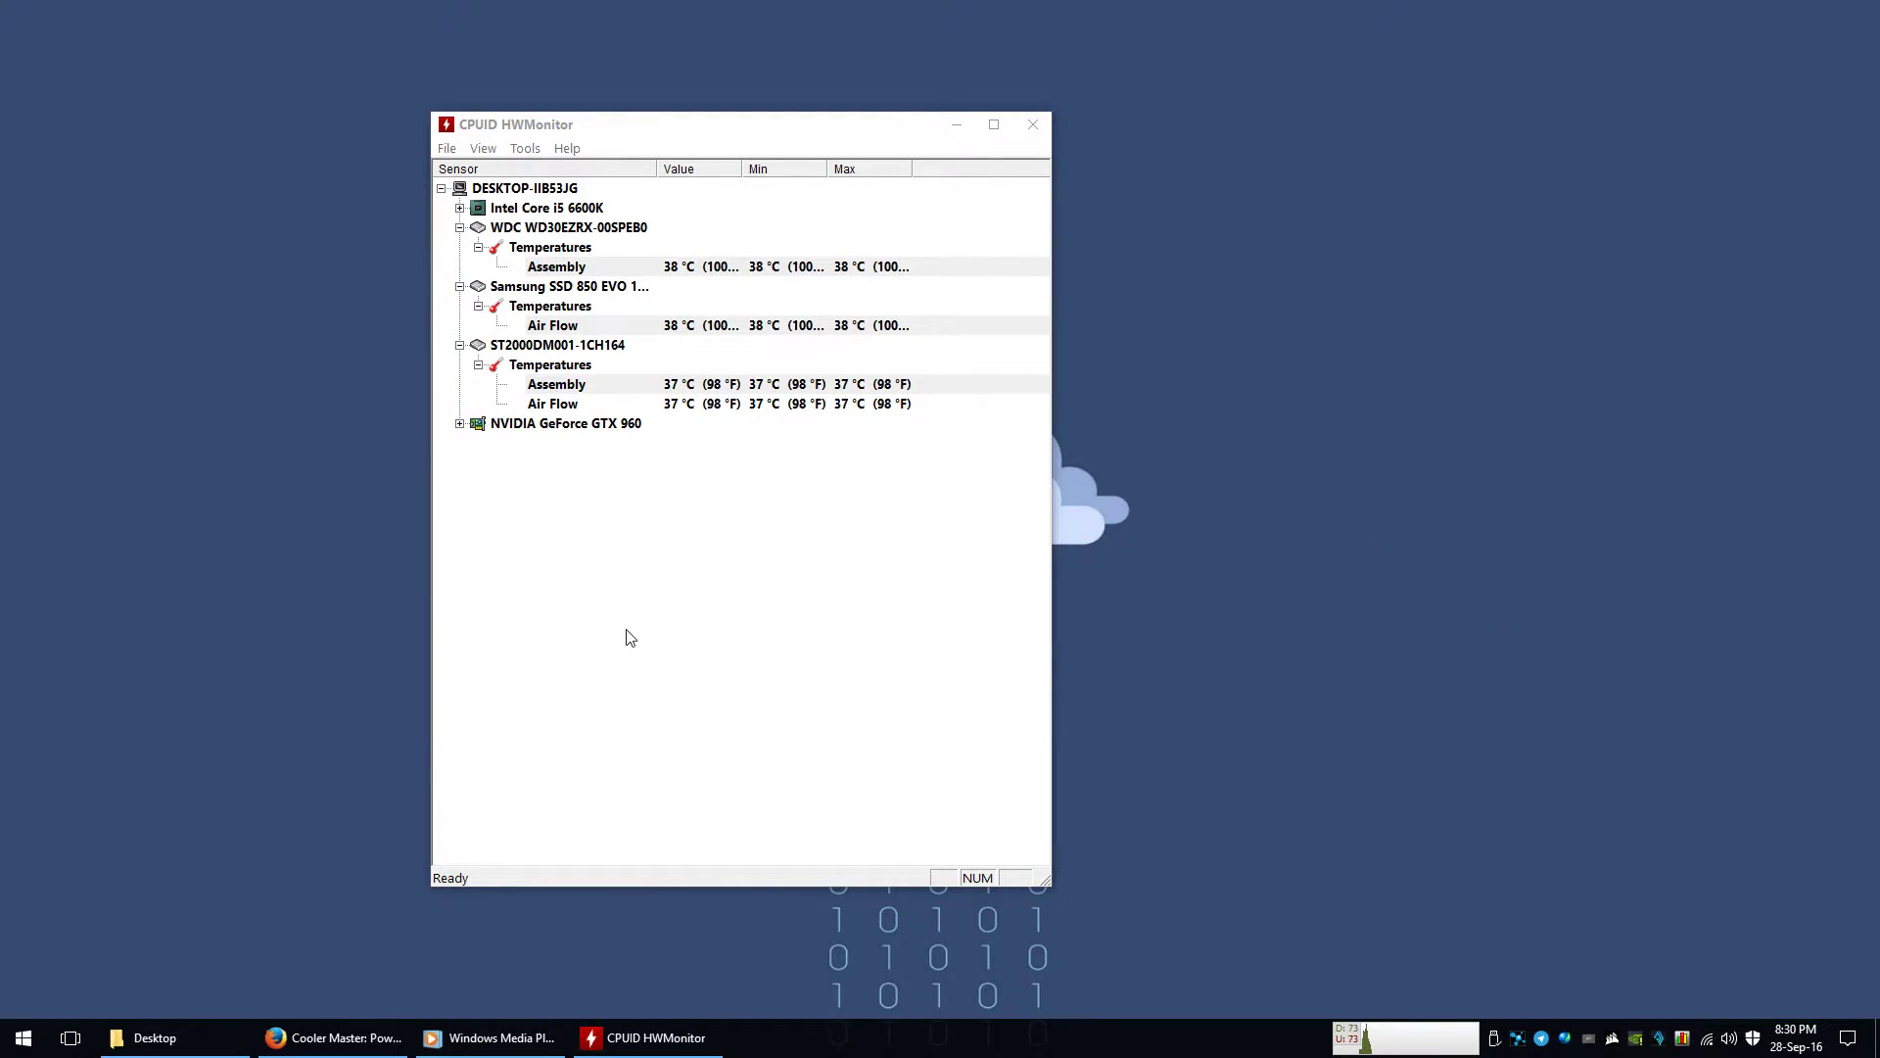
double_click(576, 208)
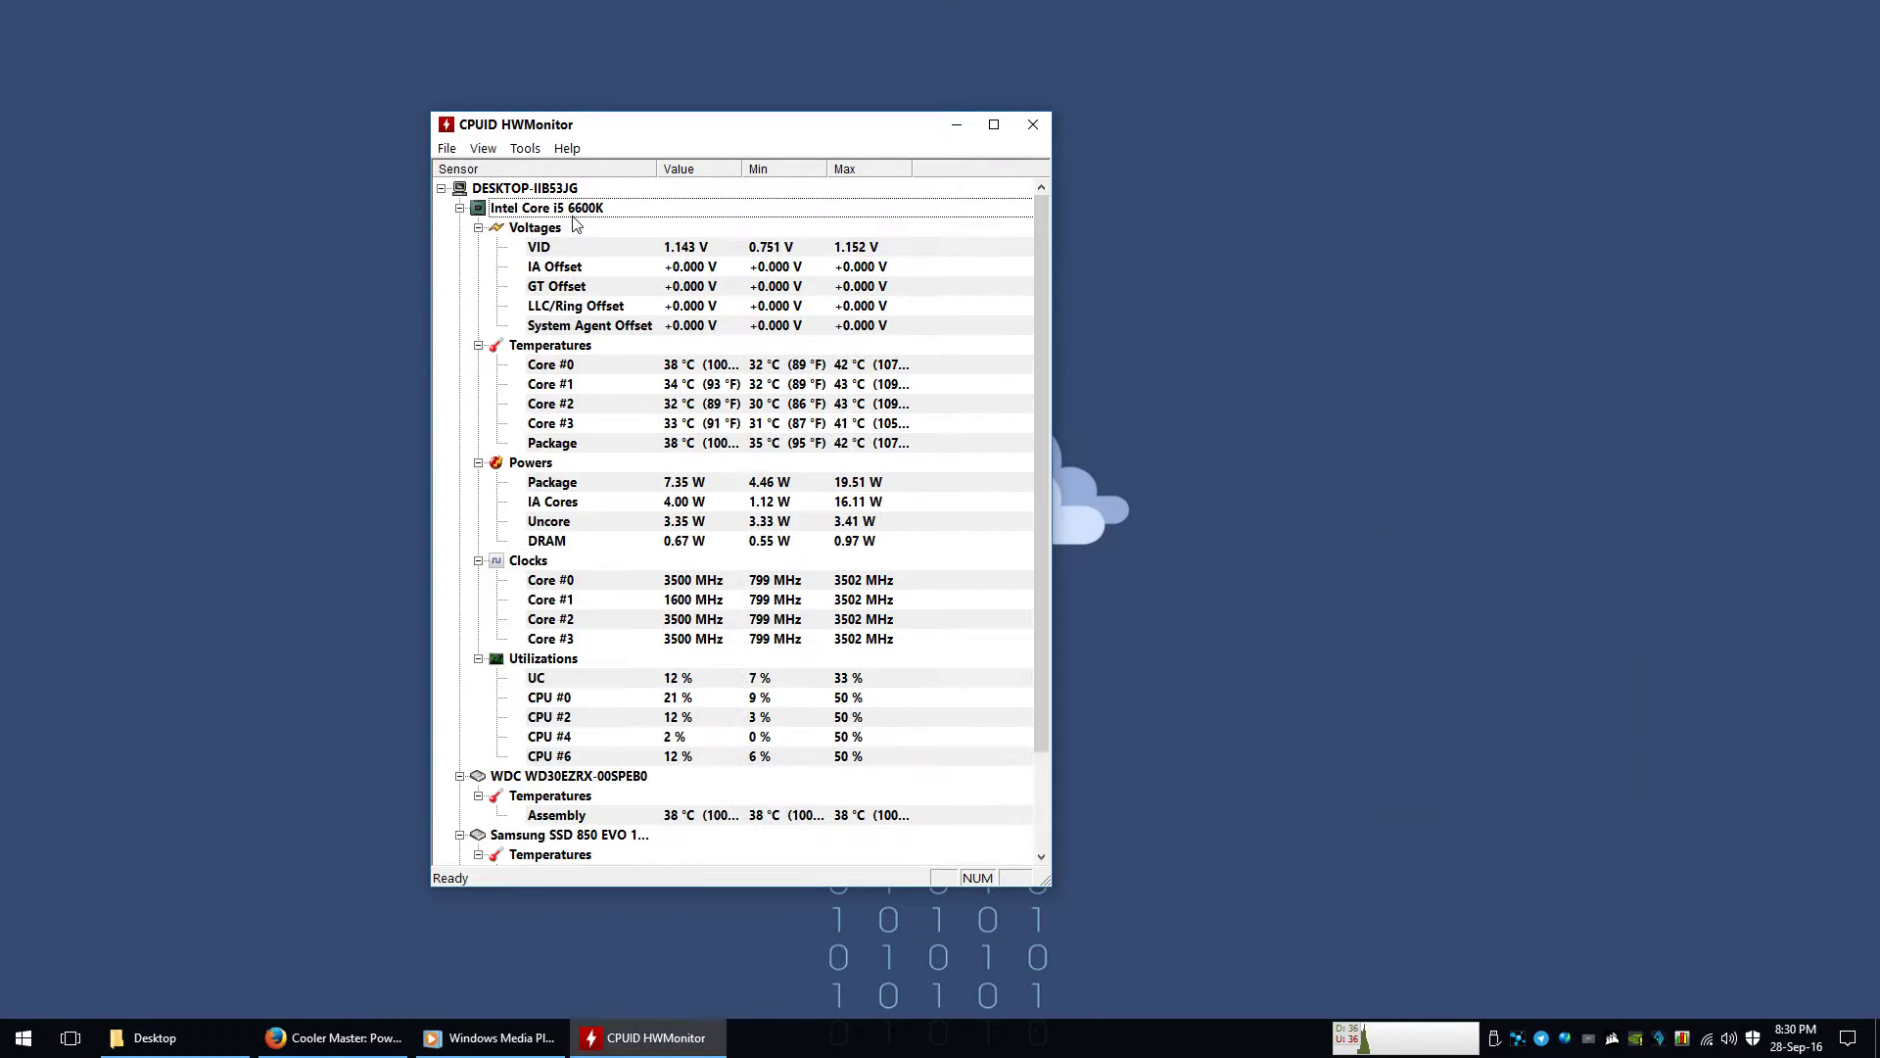
left_click(478, 227)
left_click(478, 247)
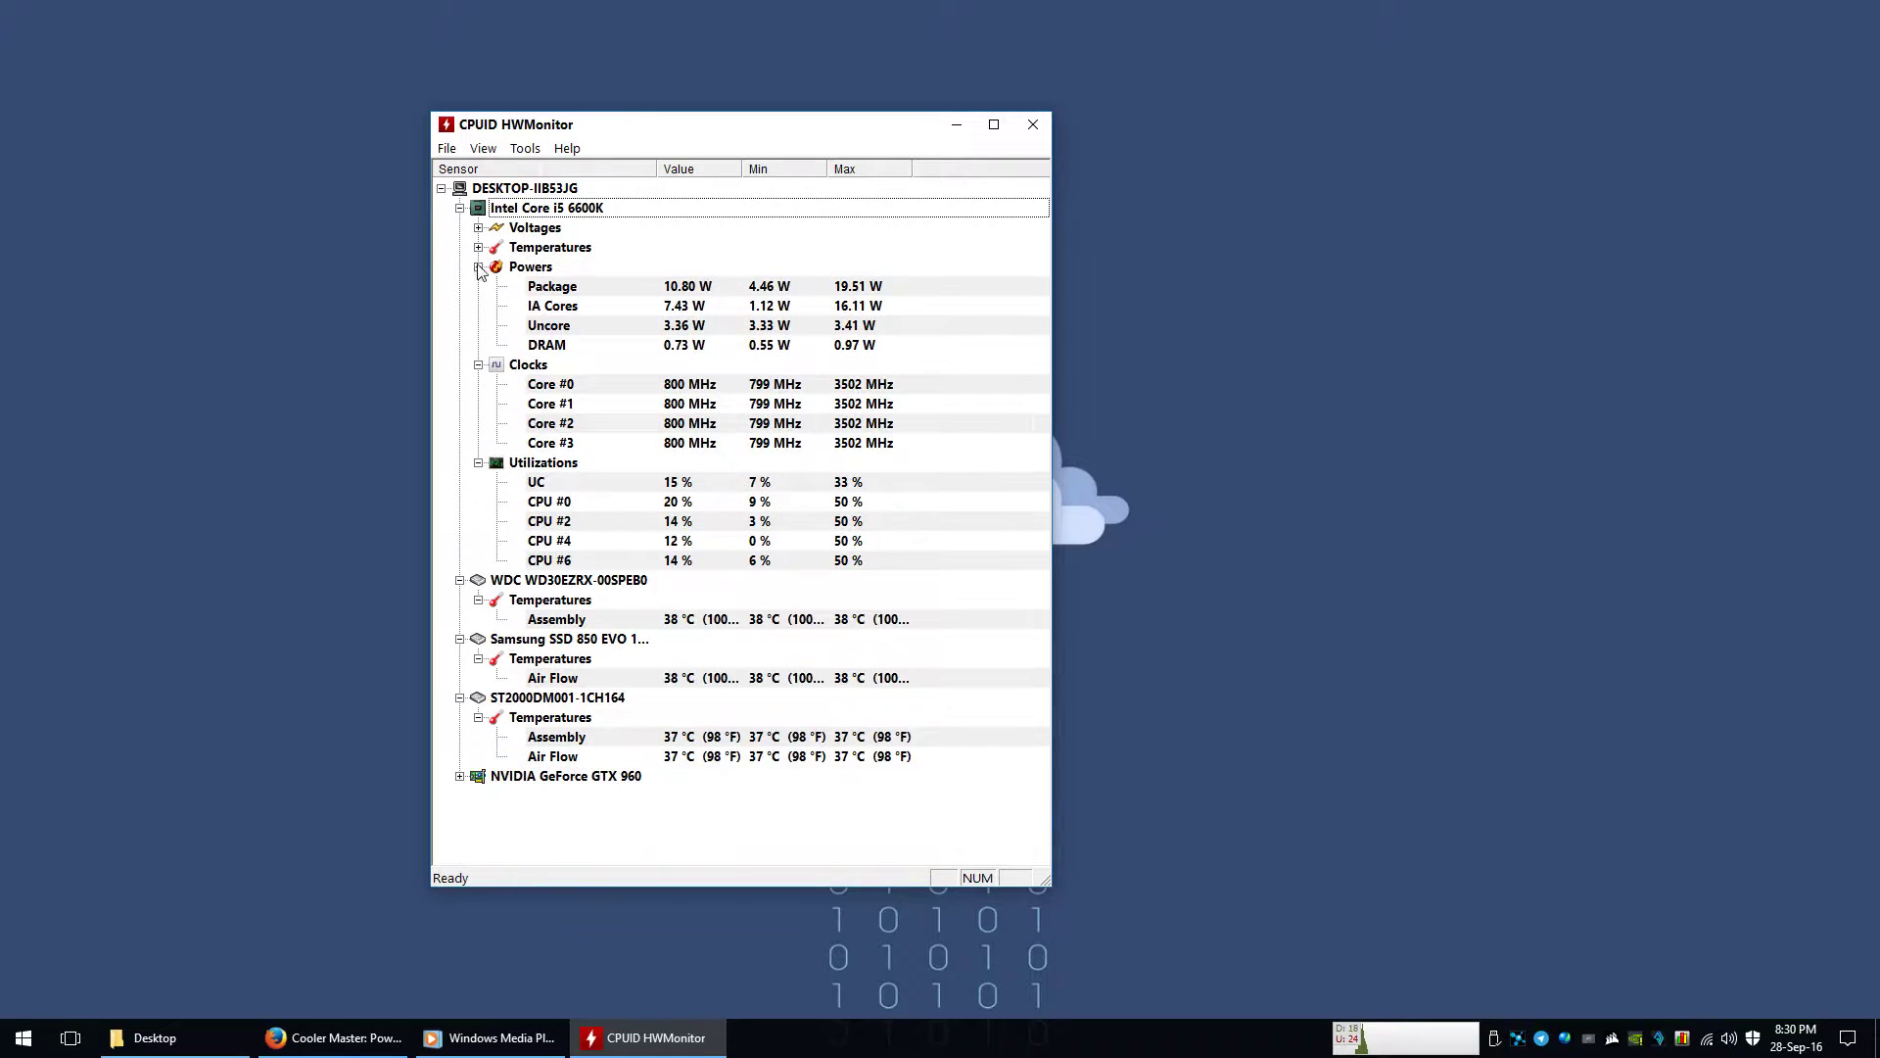
left_click(478, 267)
left_click(478, 286)
left_click(477, 305)
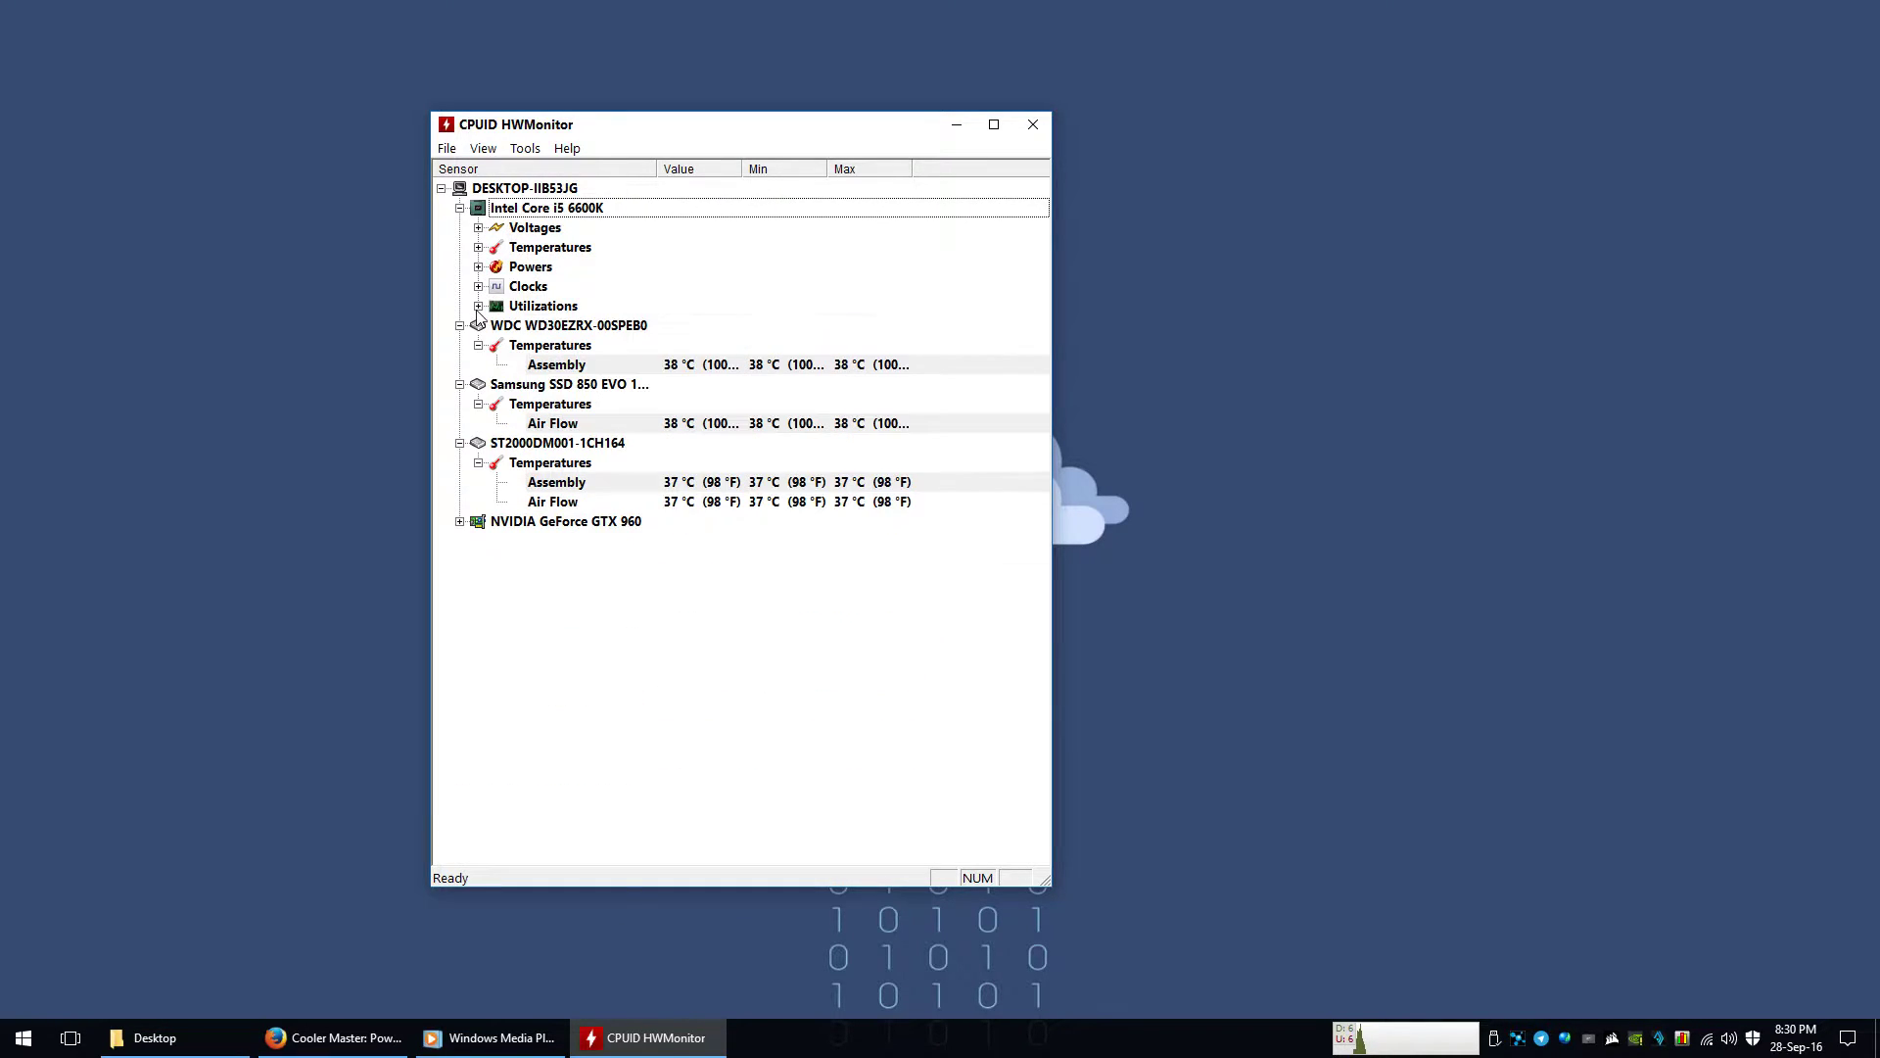
left_click(478, 305)
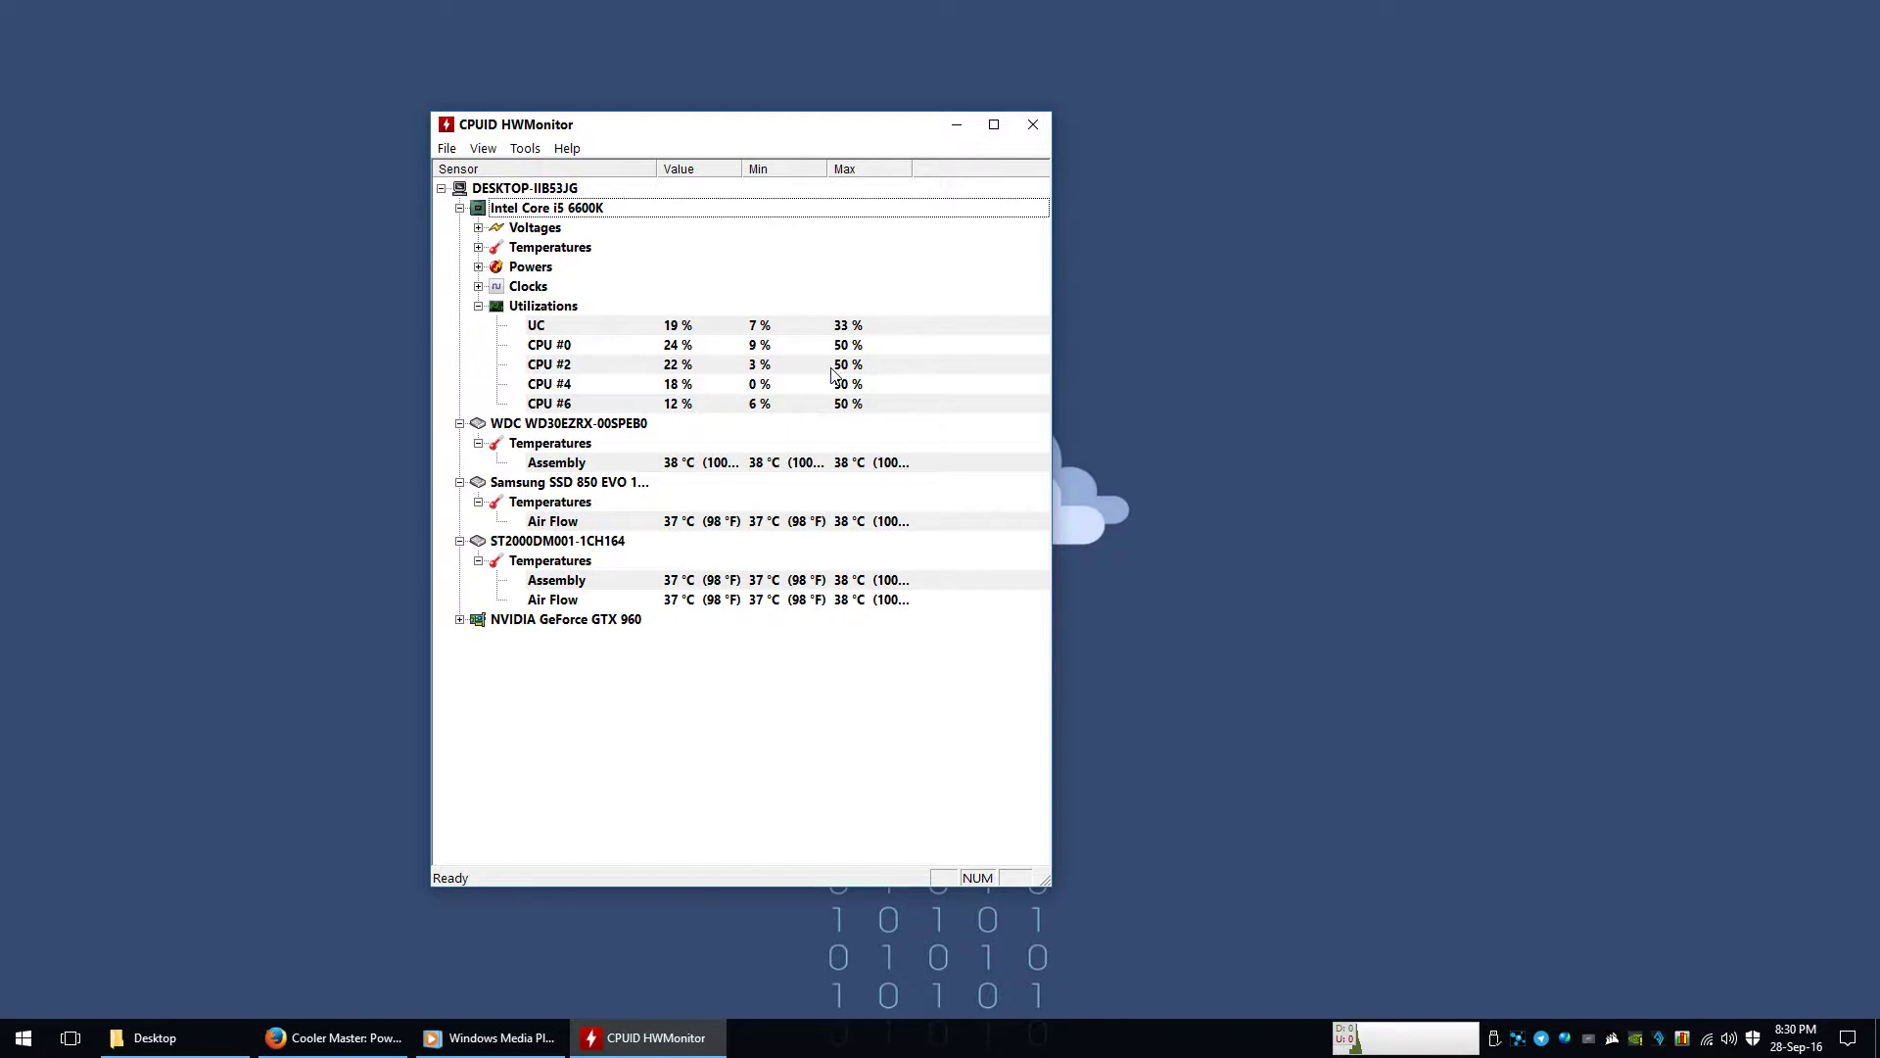
- Expand the CPU's Powers and Voltages branches, showing Package 6.14 W and VID 0.756 V
right_click(1383, 344)
left_click(1490, 404)
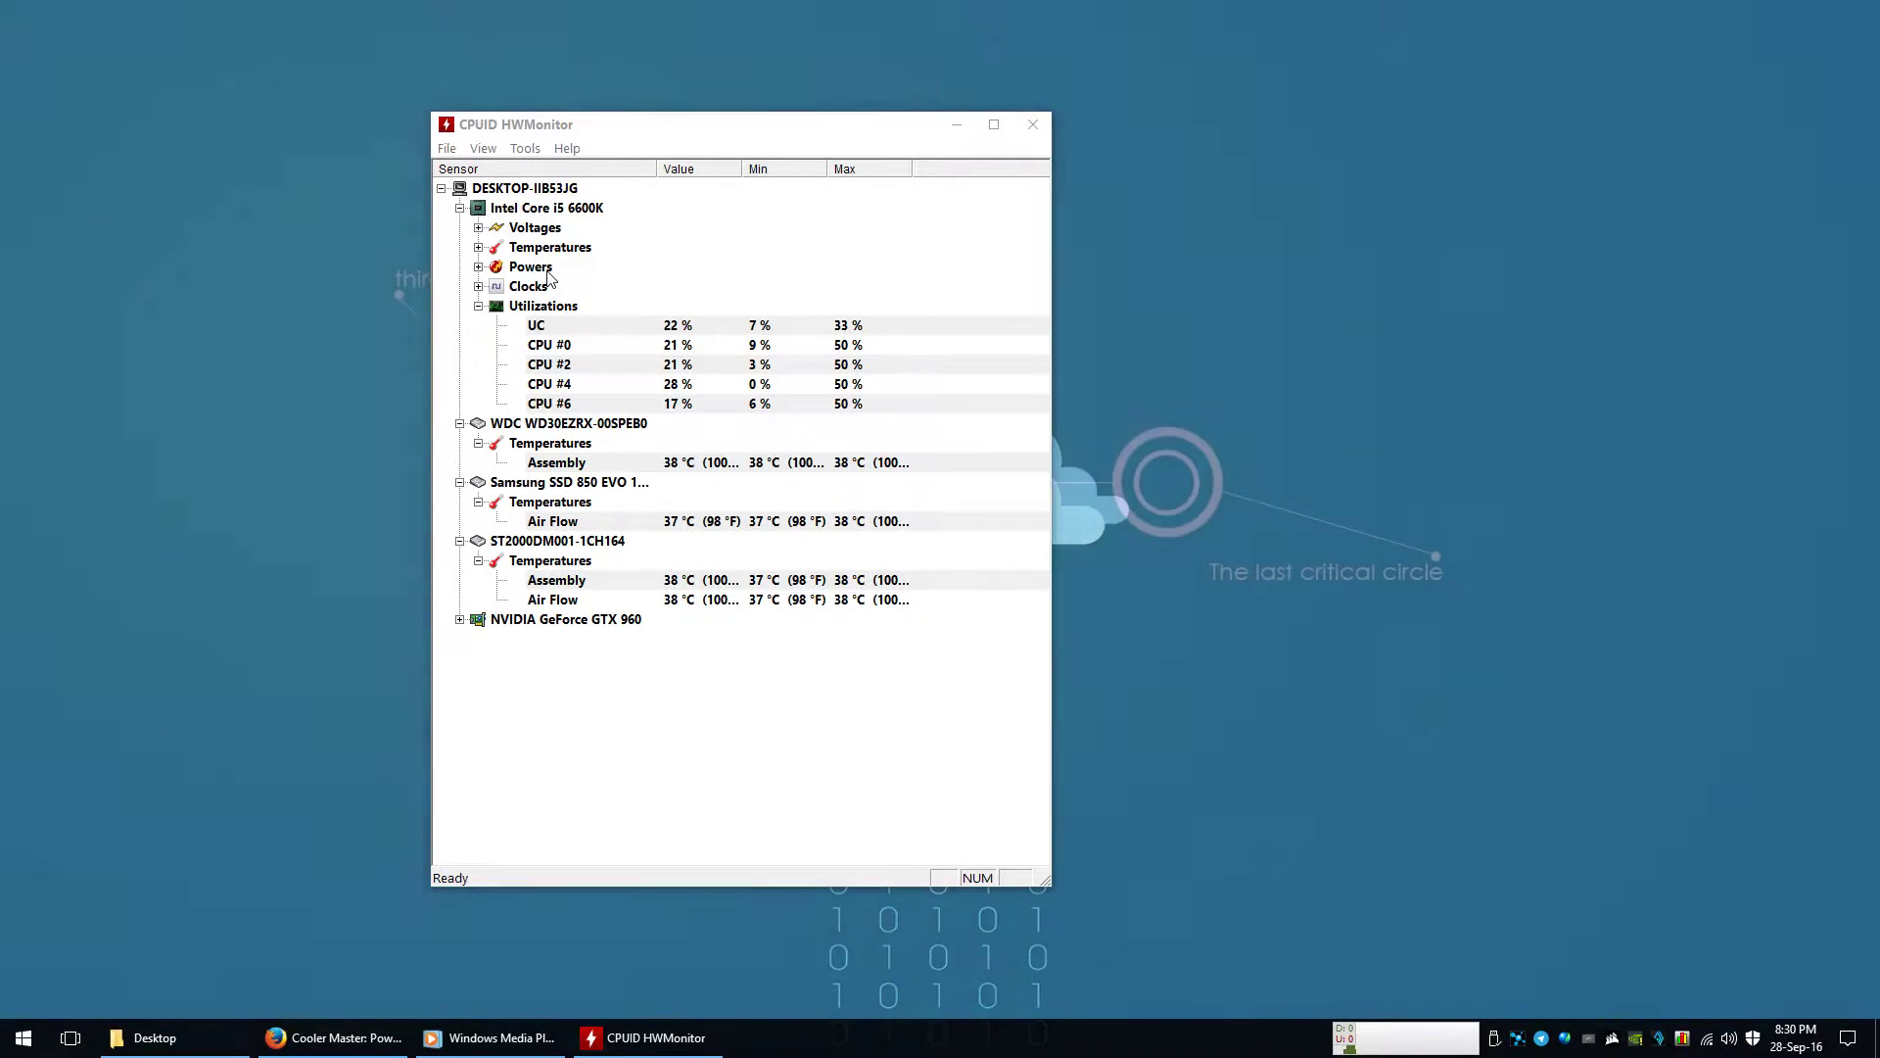
double_click(545, 273)
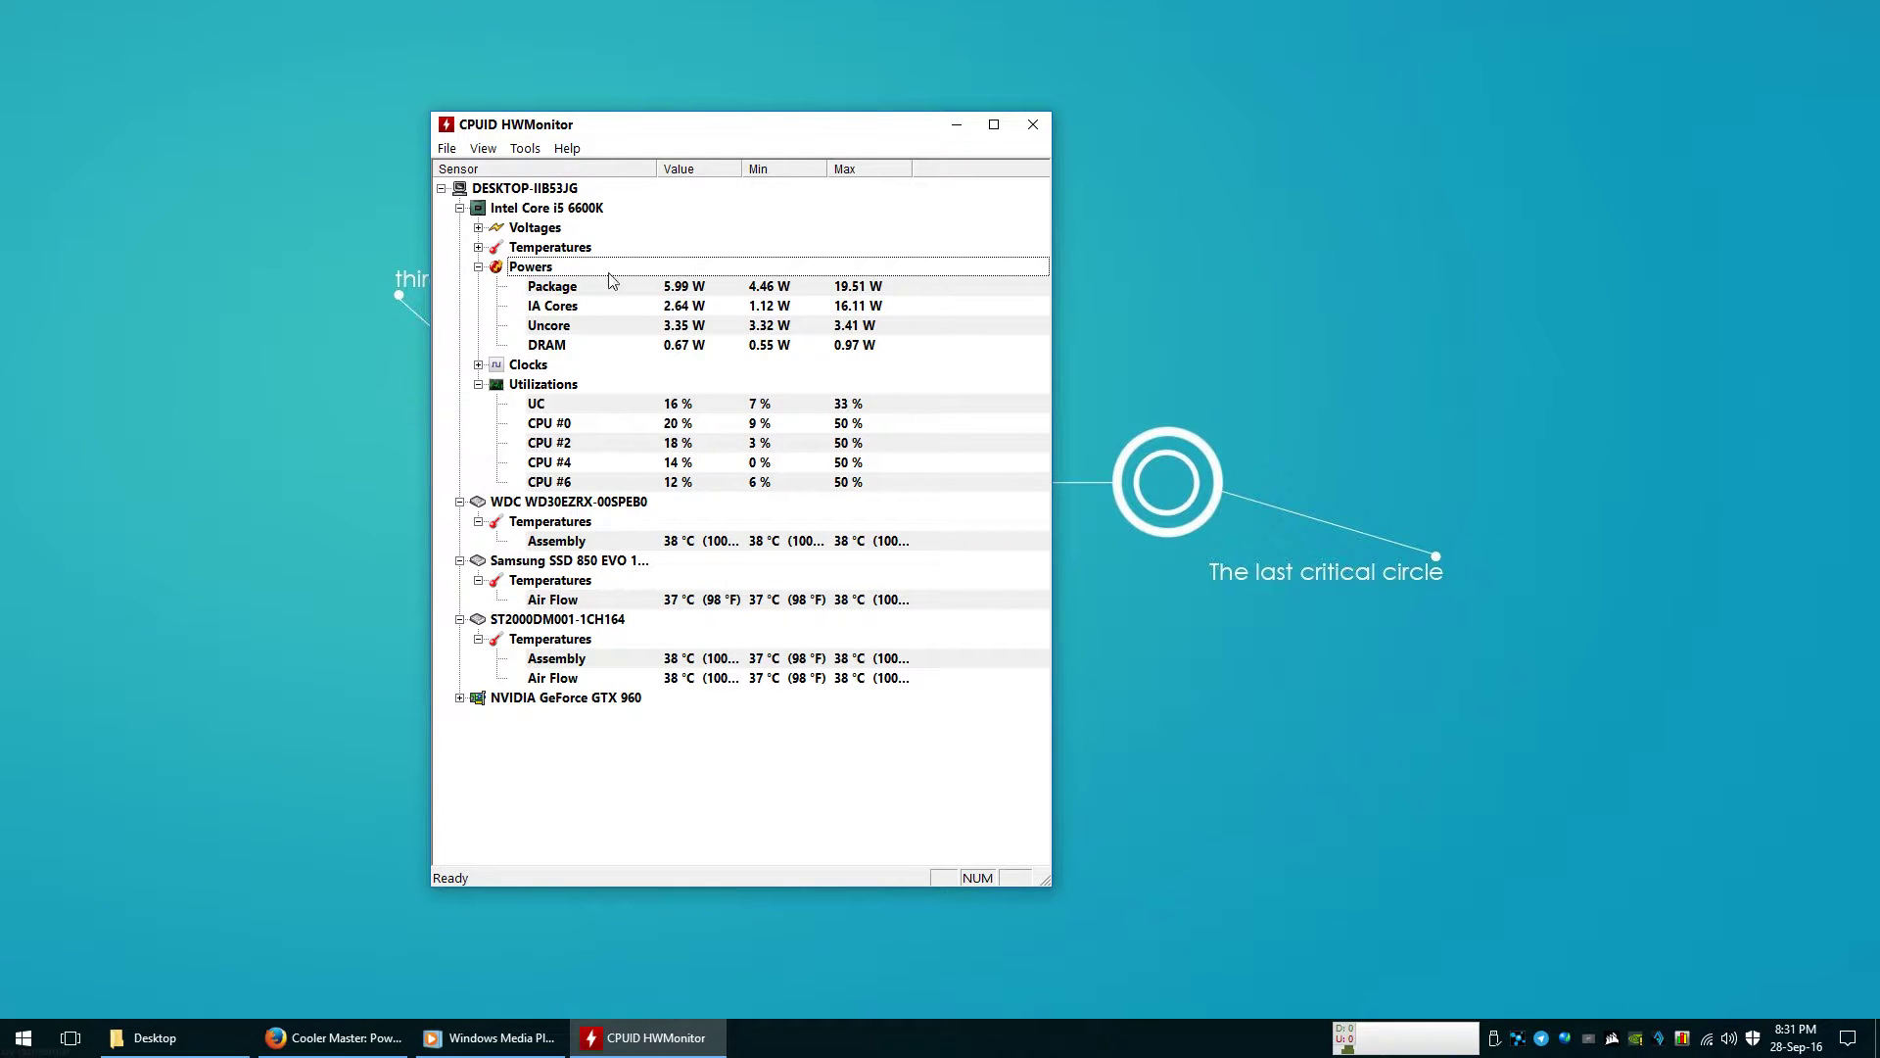
double_click(537, 228)
right_click(1342, 304)
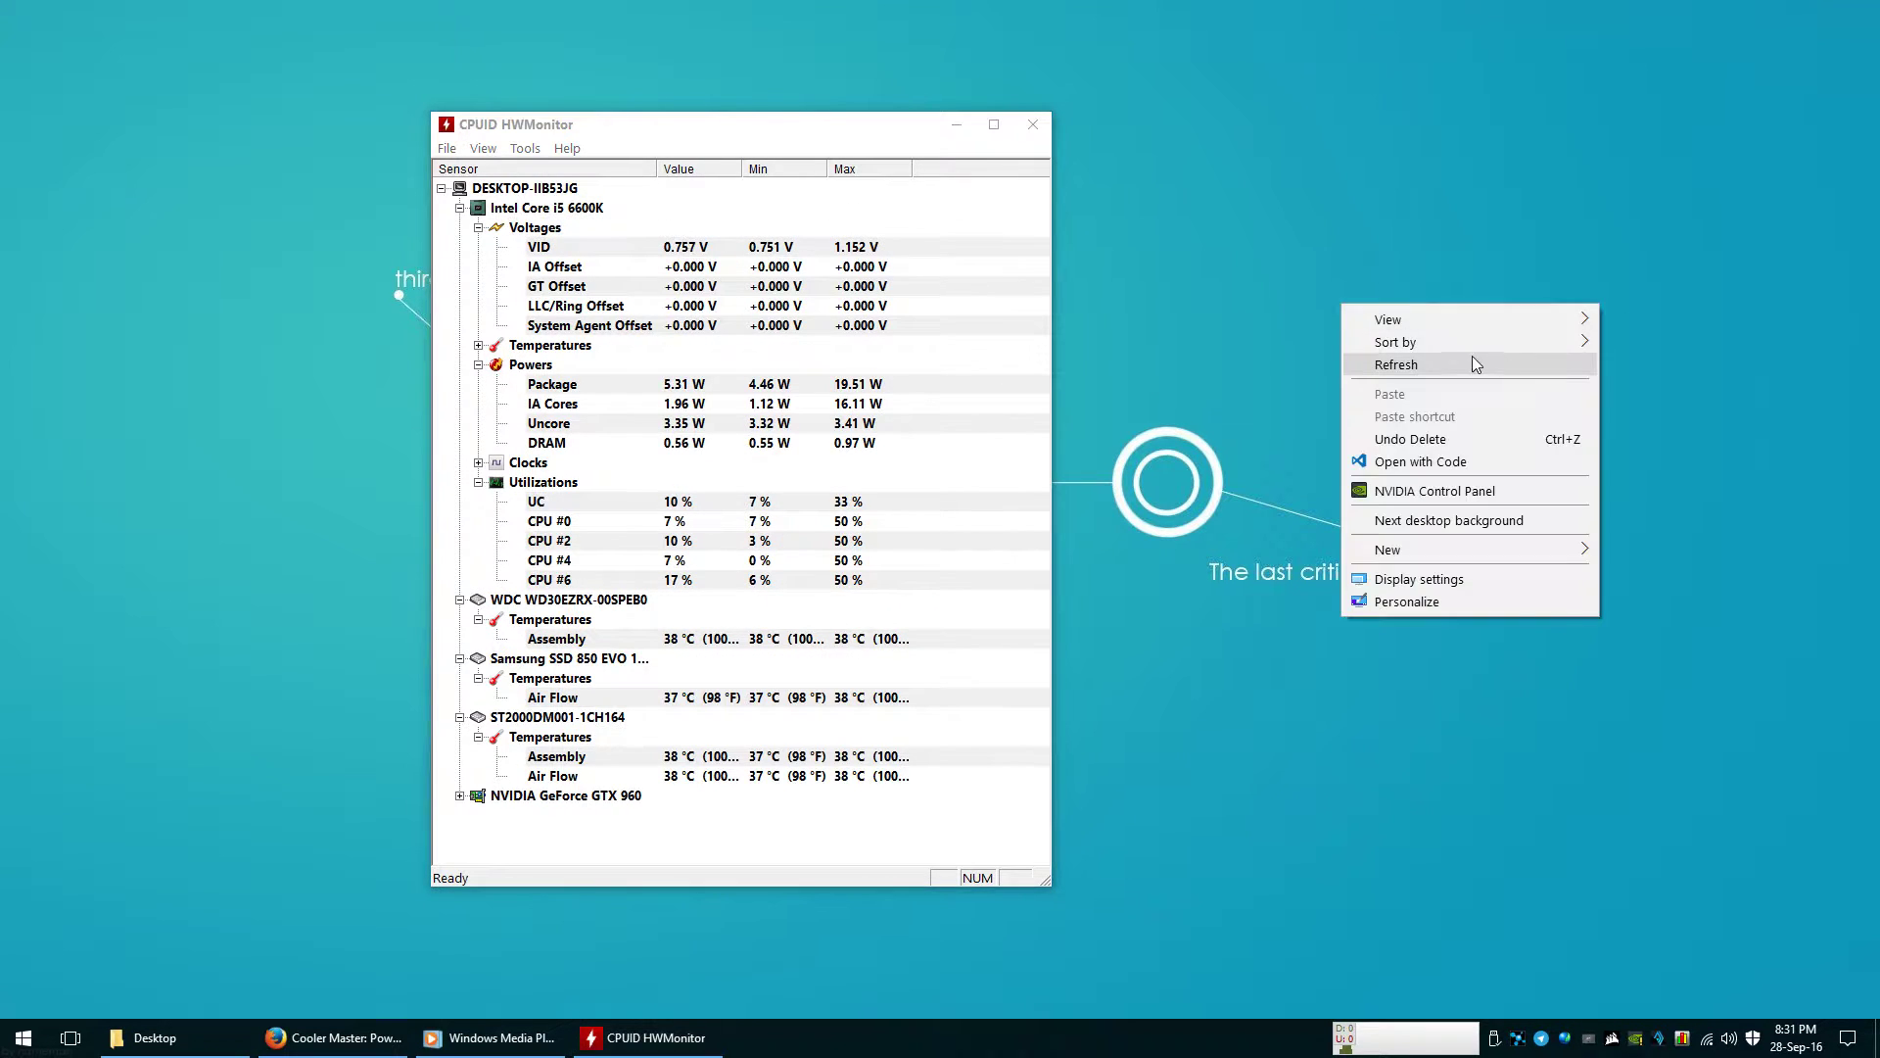
left_click(1476, 365)
left_click(519, 232)
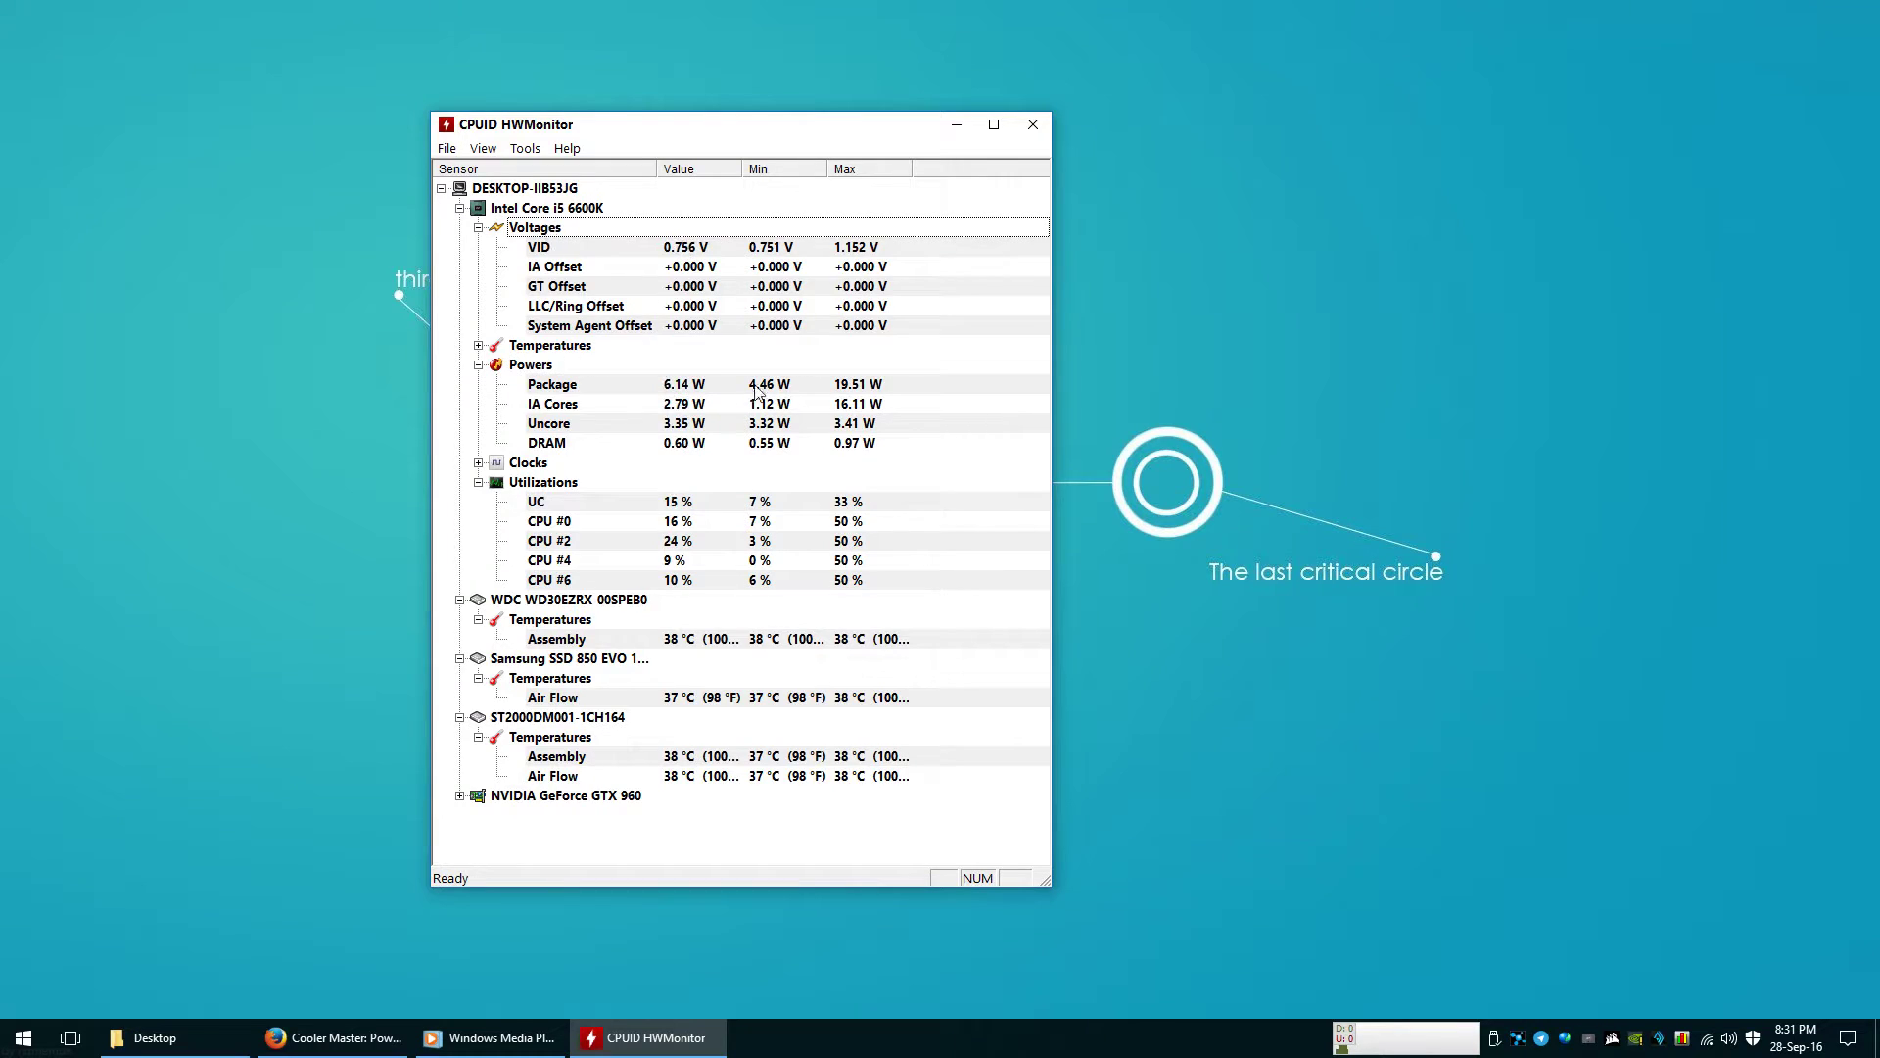
- Collapse the CPU Voltages branch and select the Package power reading, now 9.07 W
key("Down")
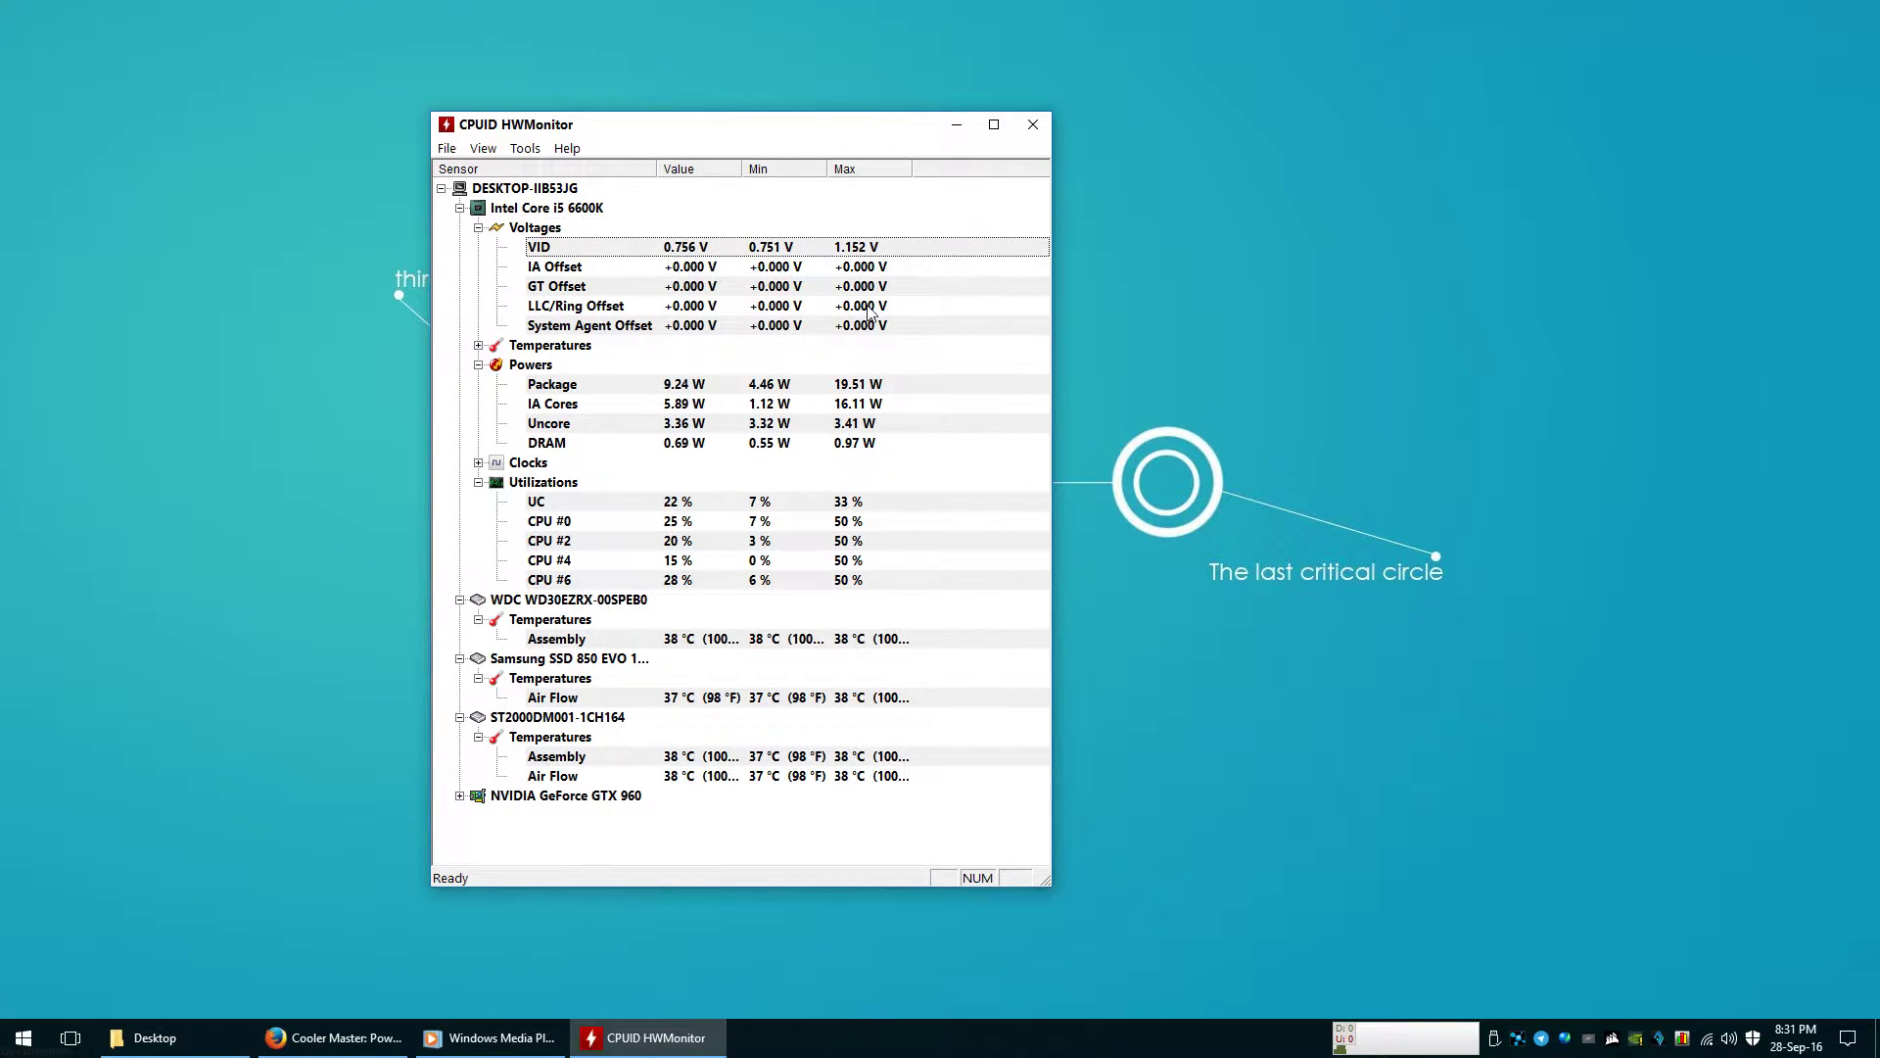
right_click(1302, 345)
left_click(1424, 405)
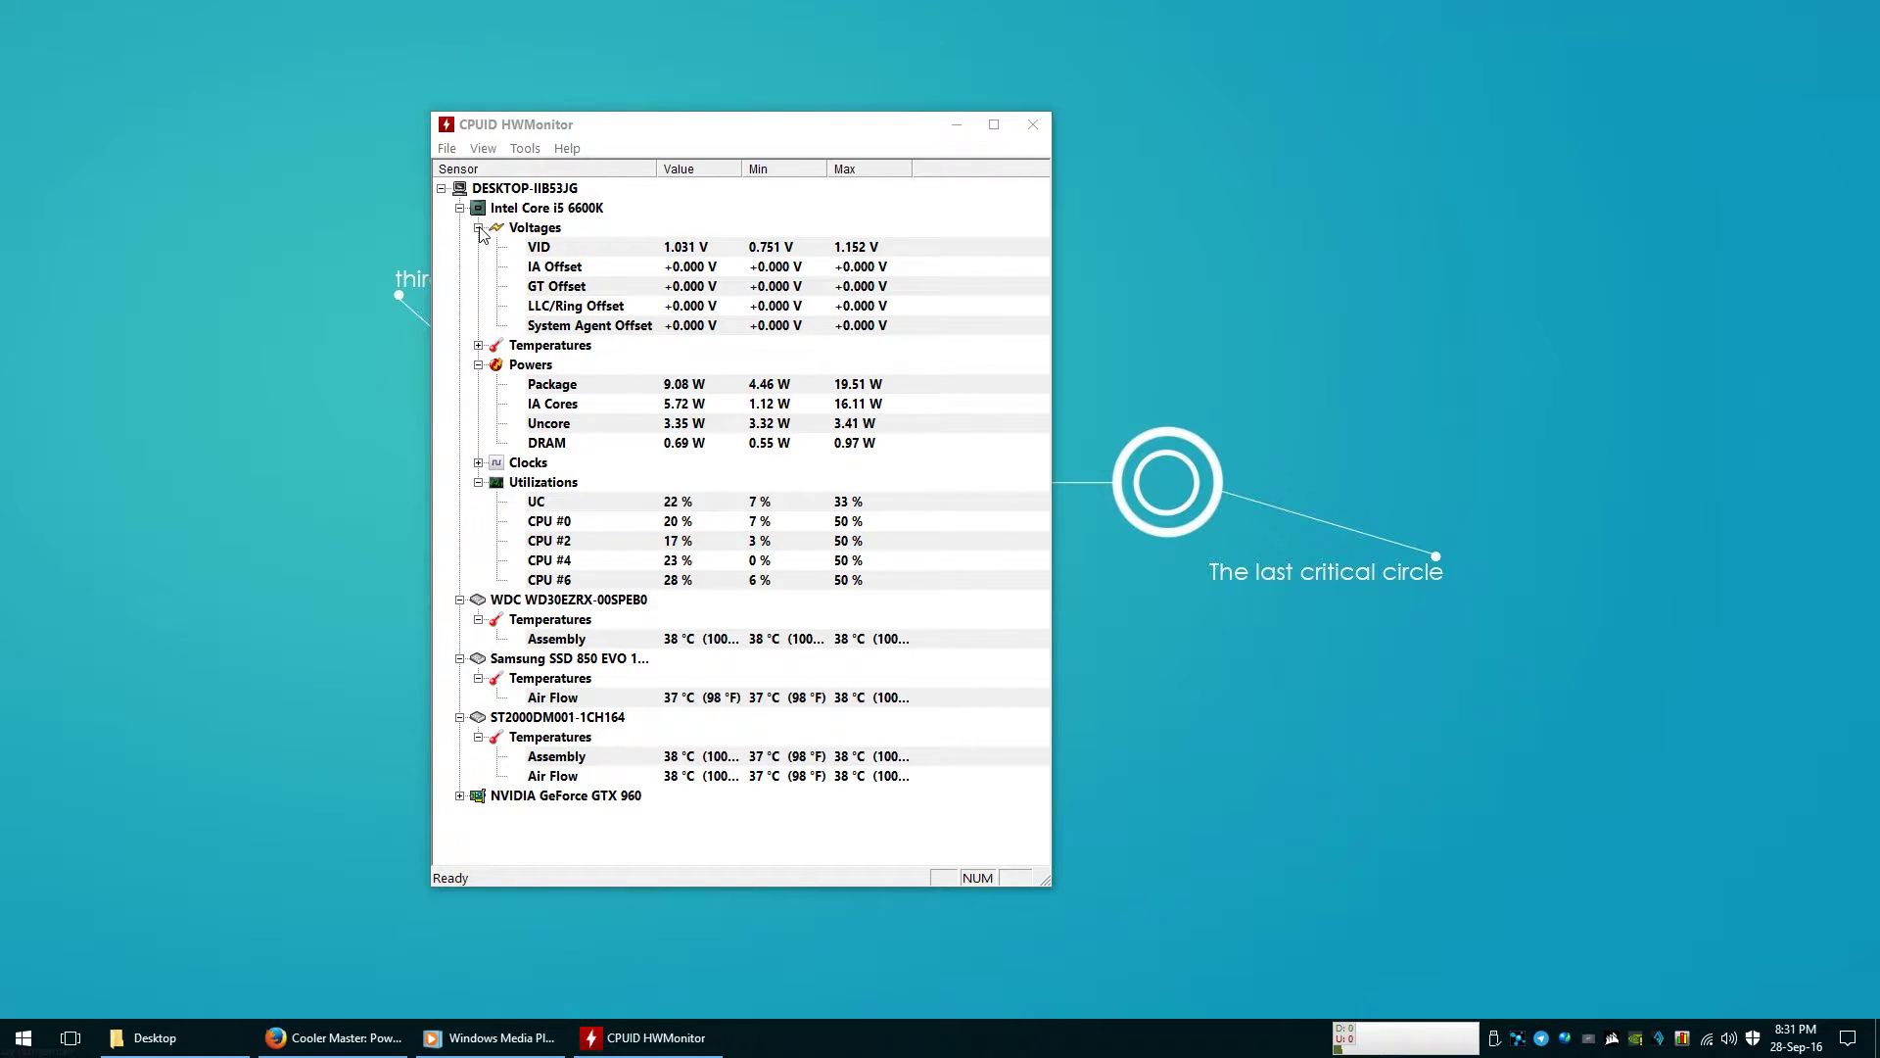
left_click(479, 228)
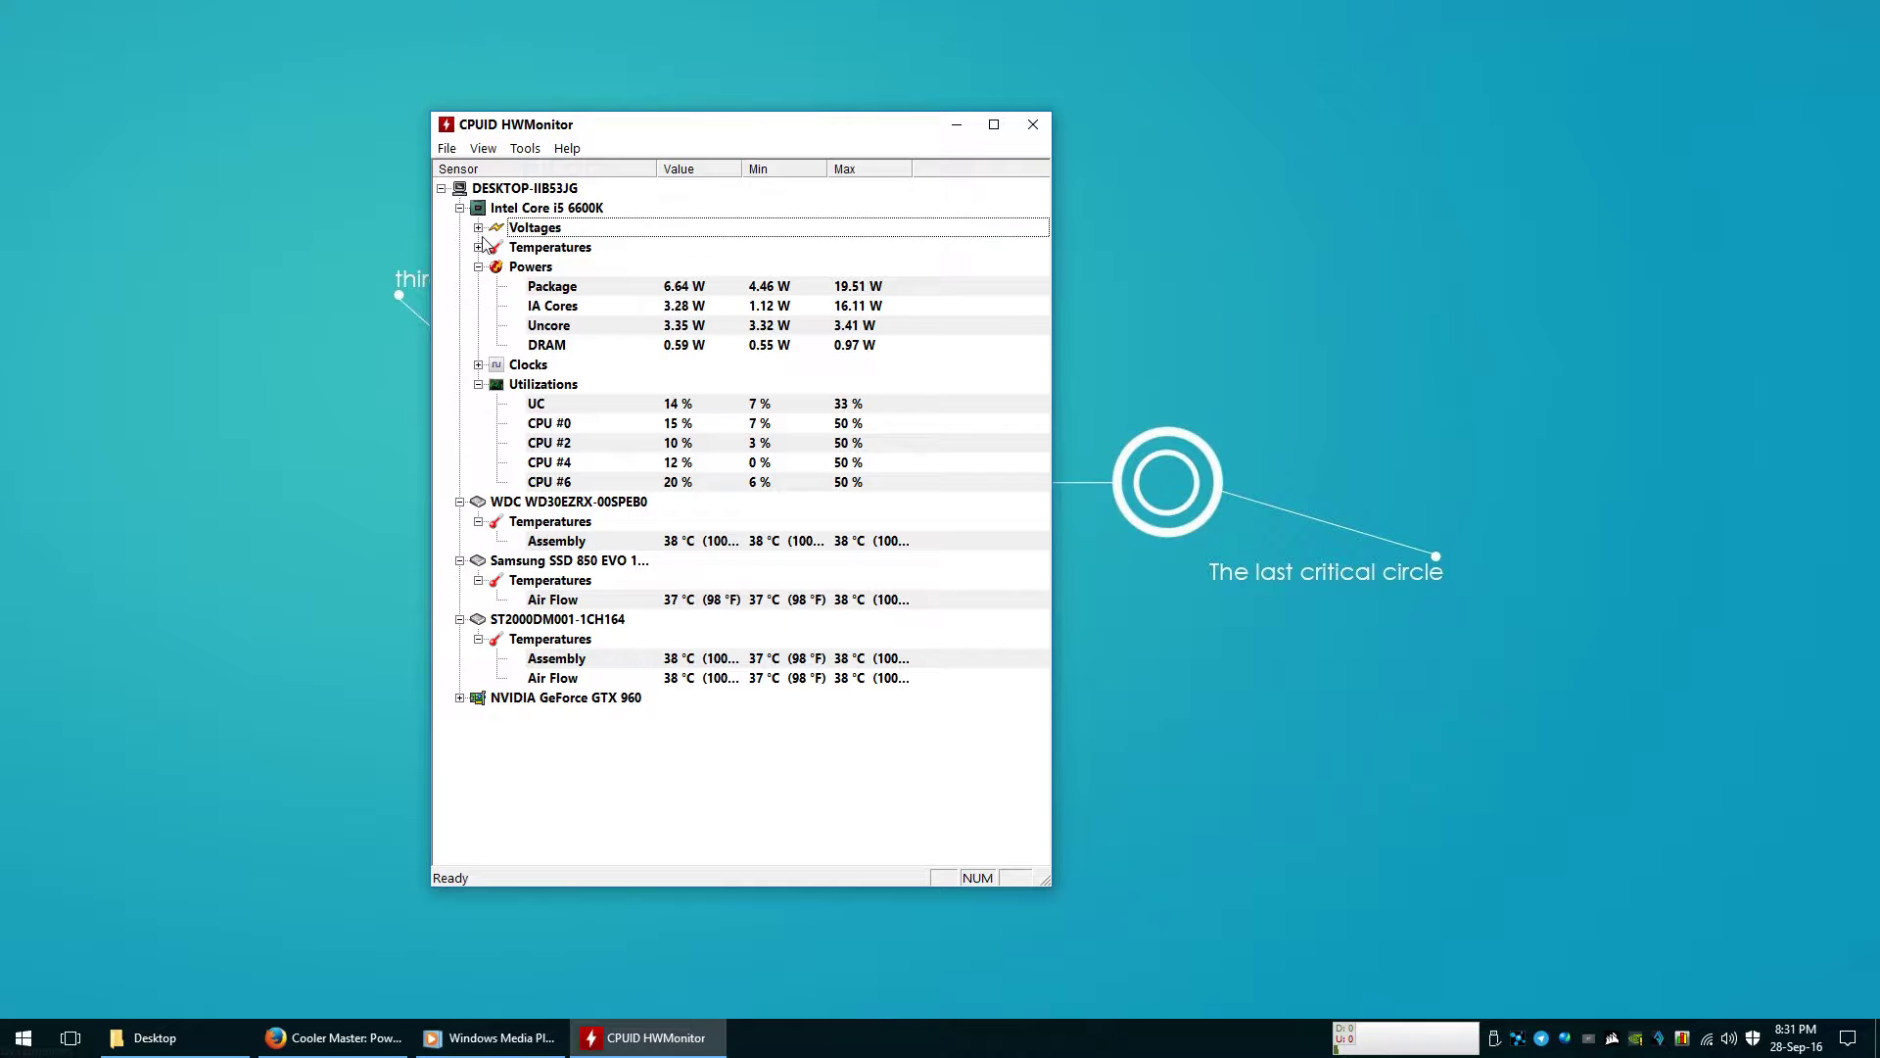
left_click(582, 294)
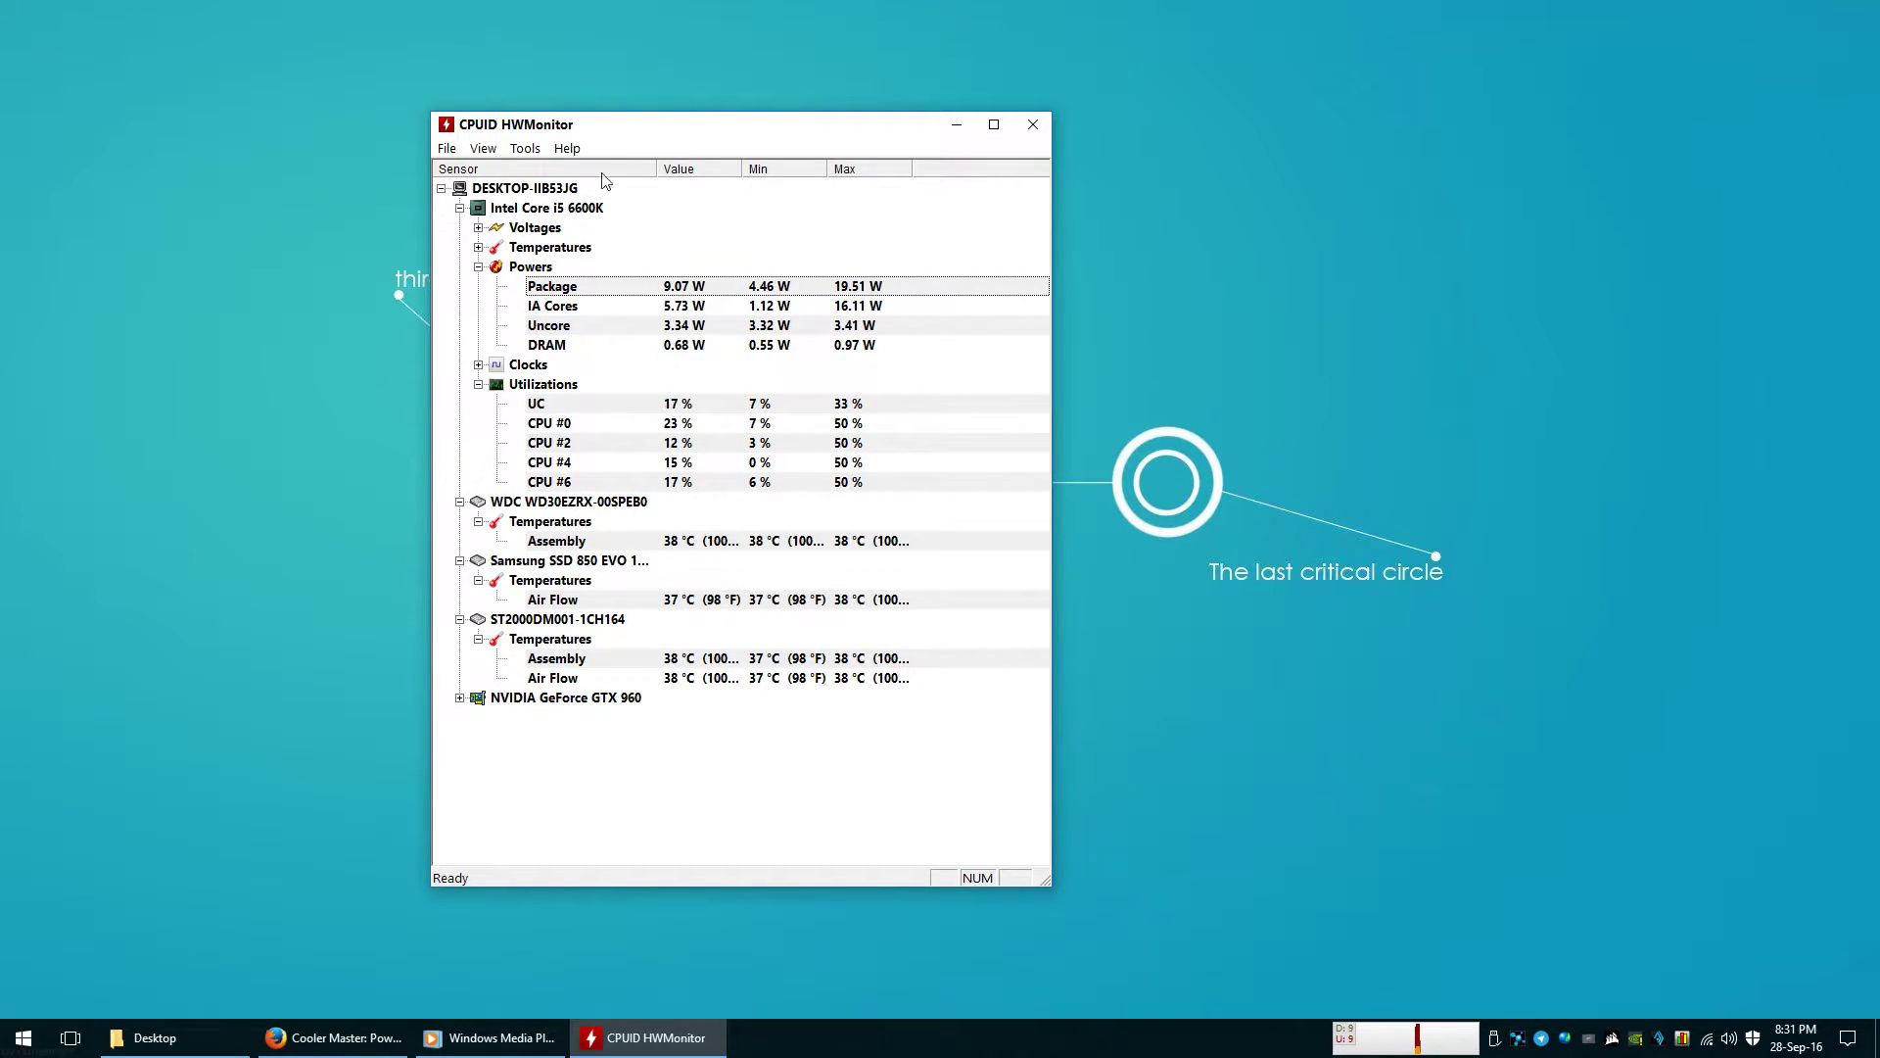
- Clear HWMonitor's recorded minimum and maximum values via View > Clear Min/Max
left_click(525, 148)
mouse_move(491, 157)
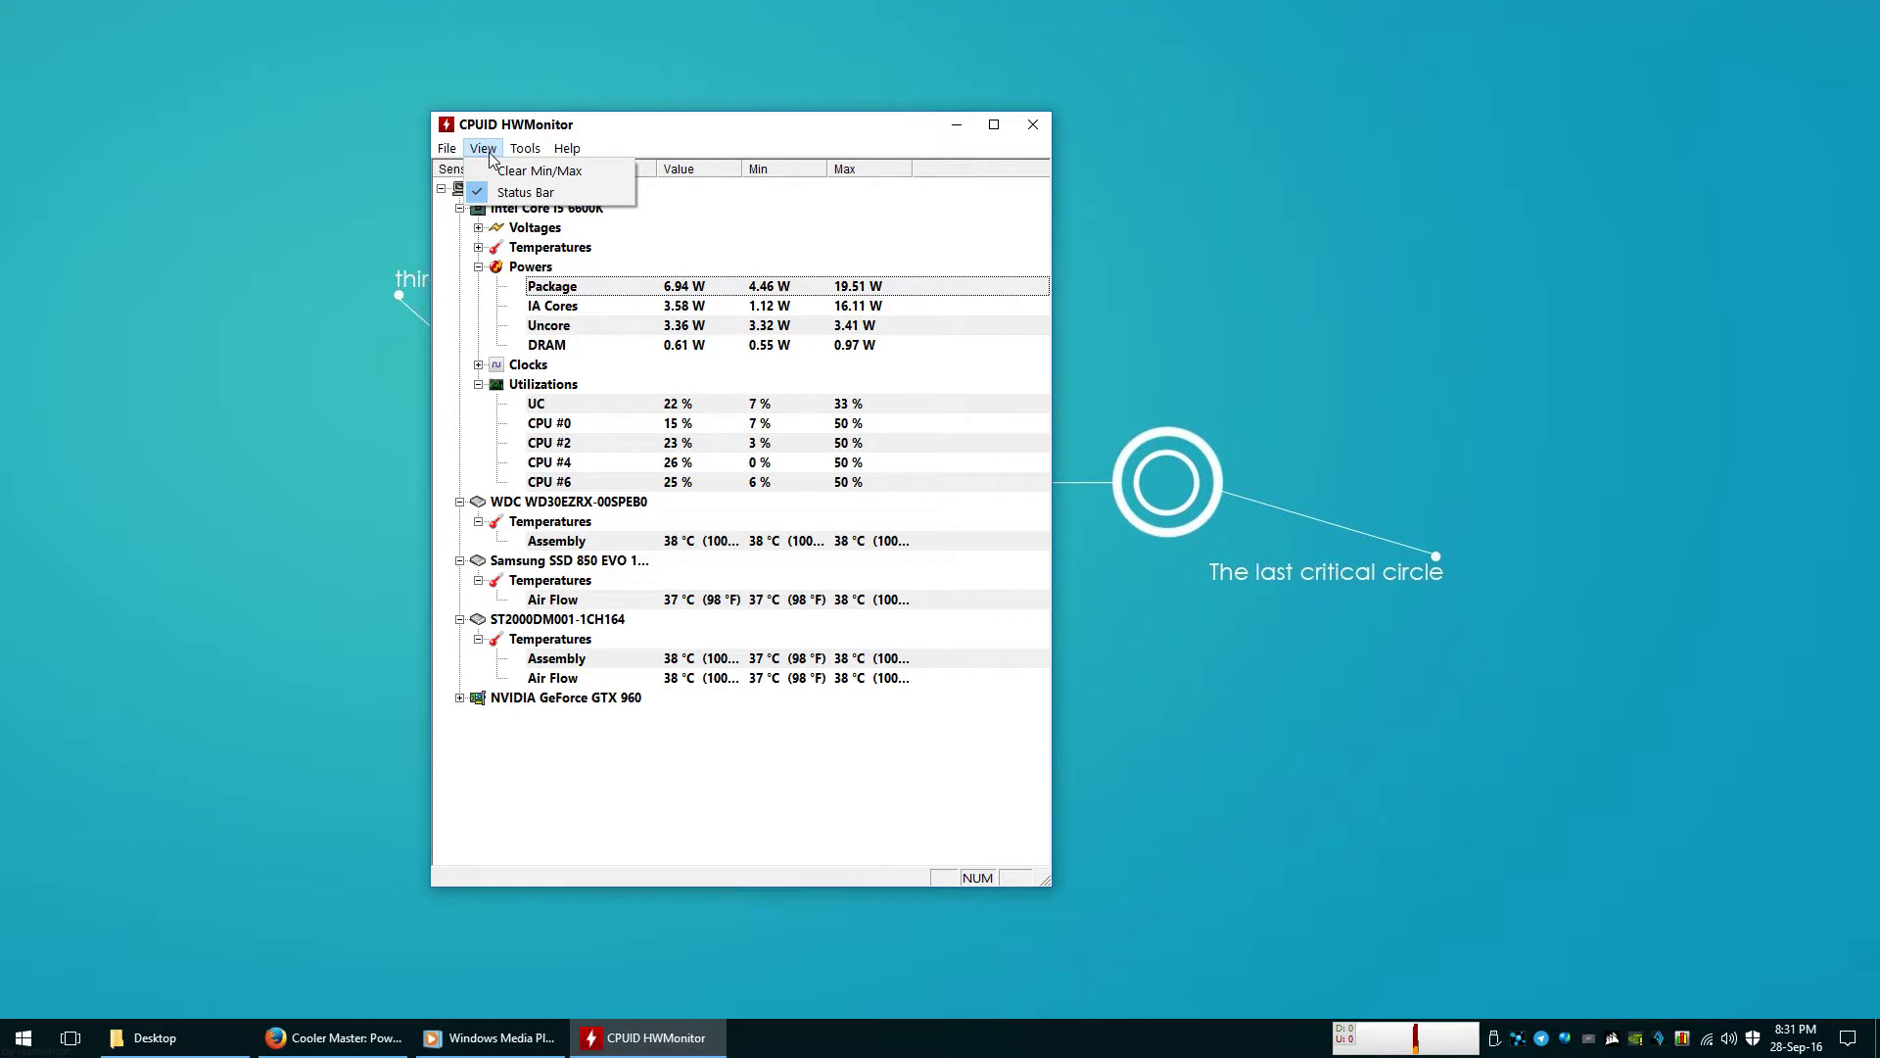
left_click(915, 351)
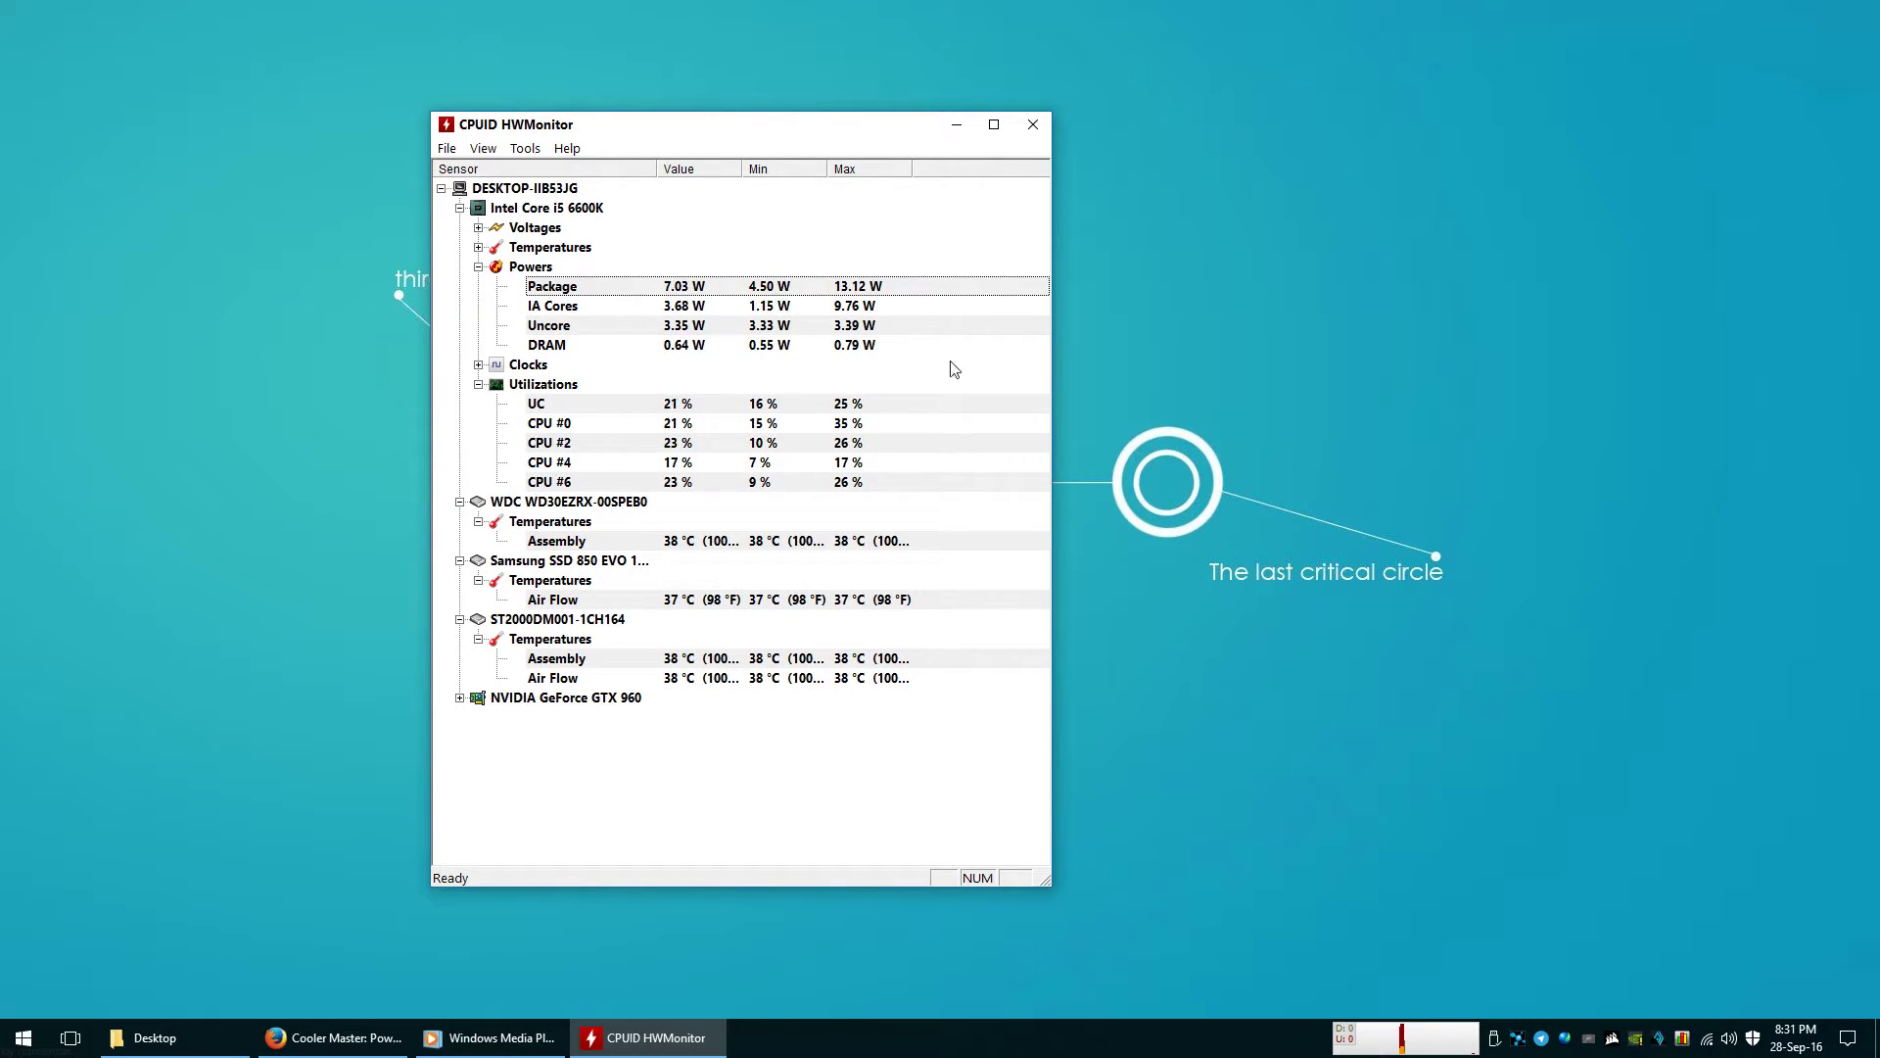
right_click(1165, 335)
left_click(1259, 394)
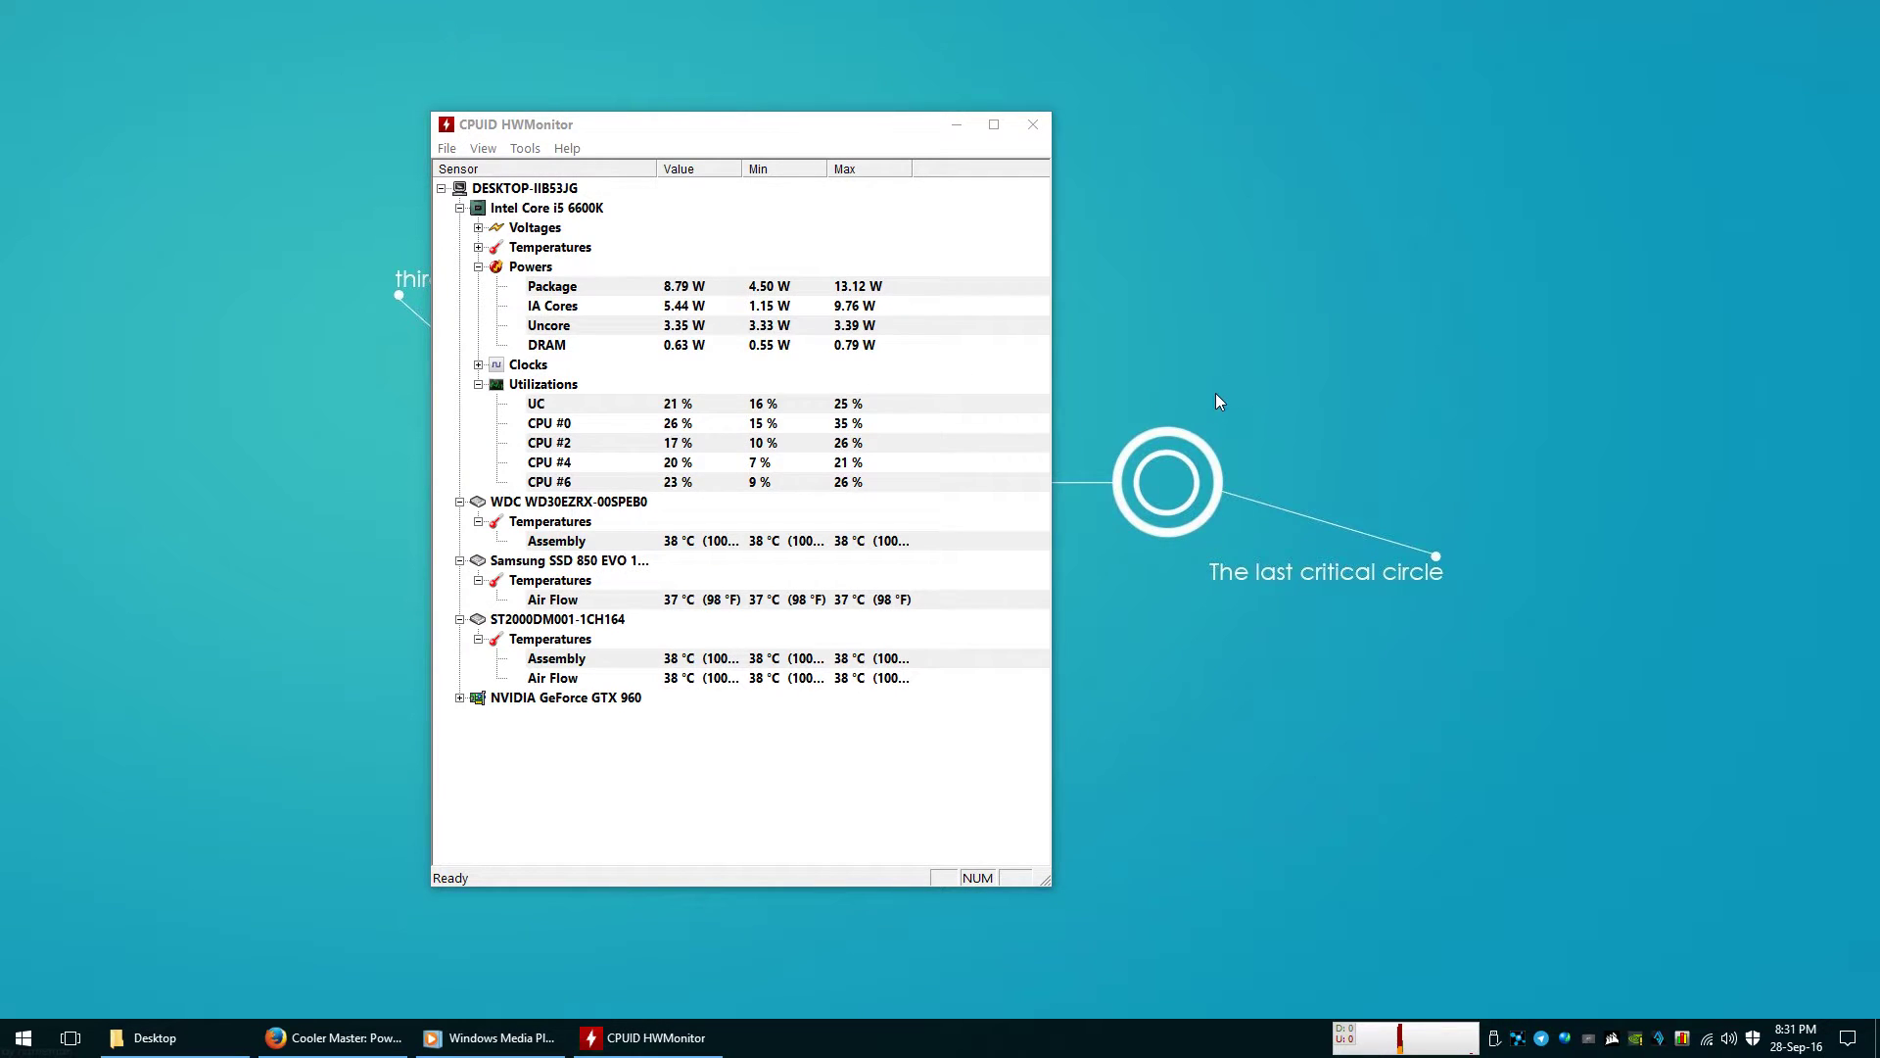
right_click(1221, 390)
left_click(1353, 434)
- Search Windows for 'power' and open Power Options
key("super")
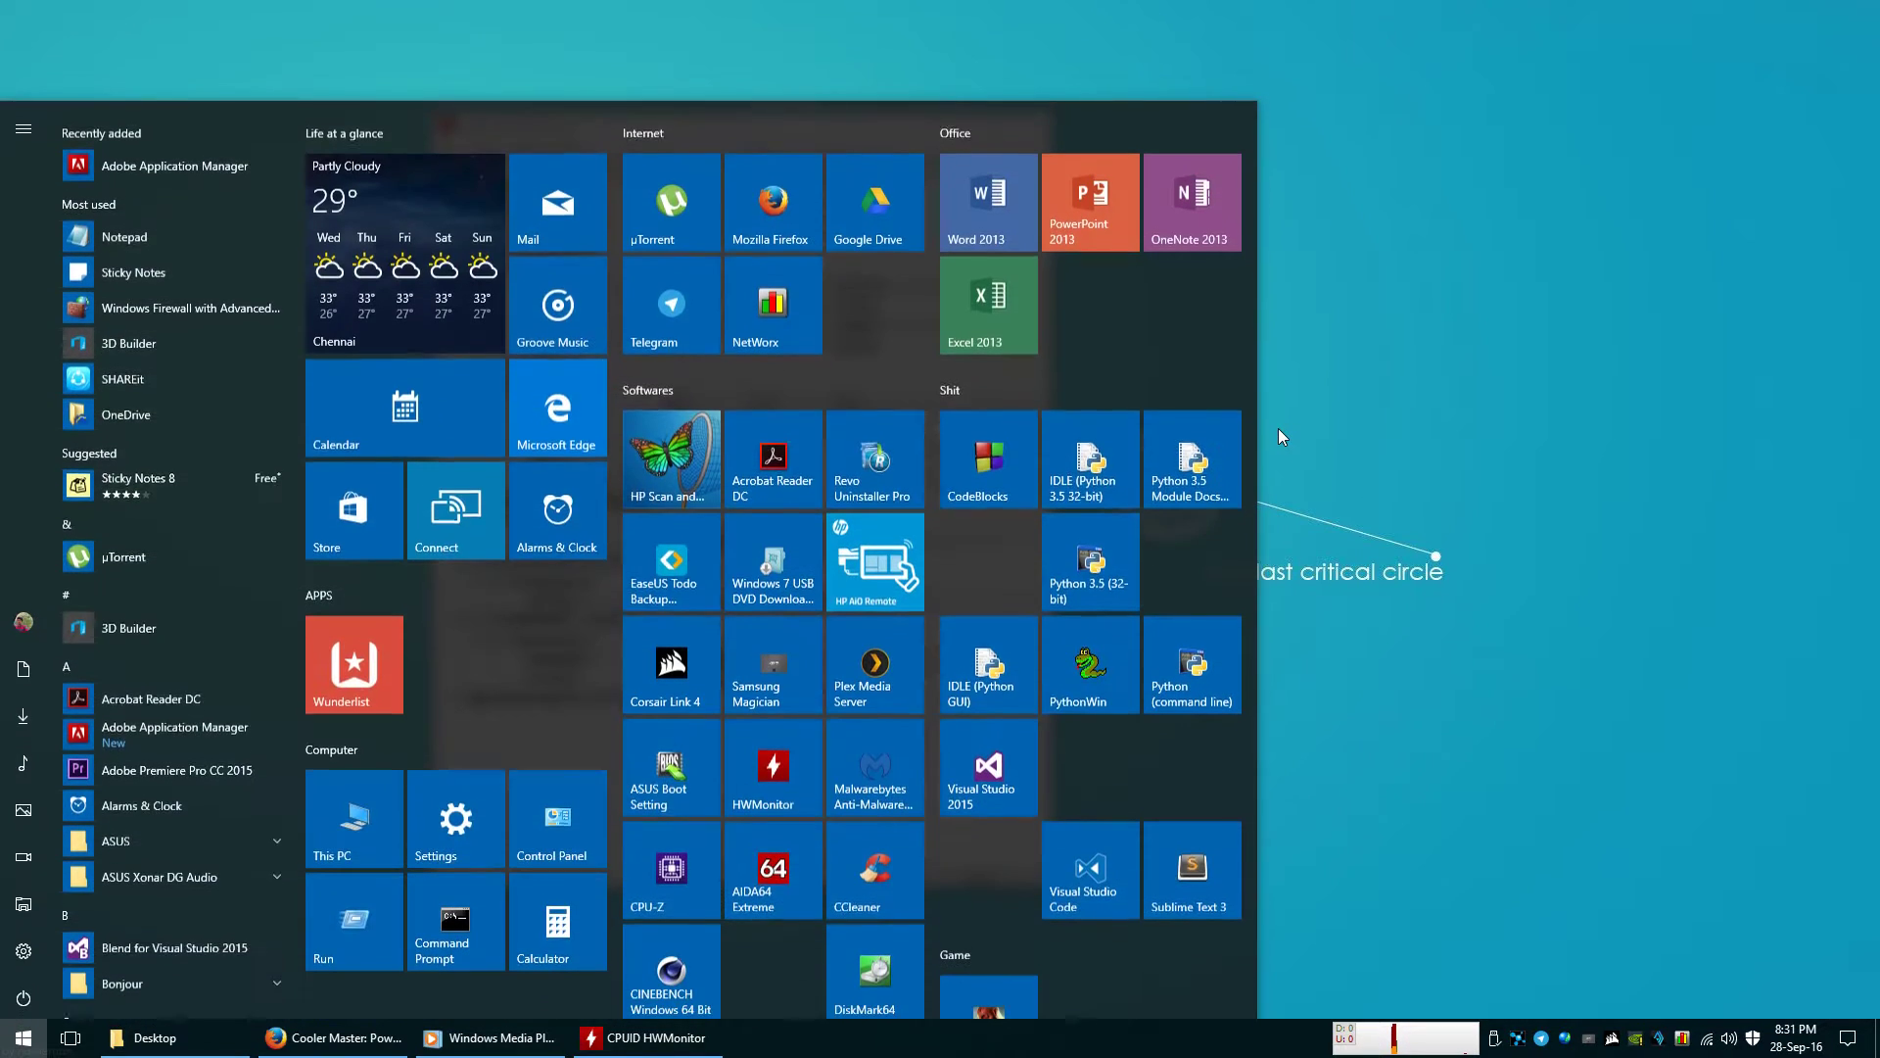
type("power")
key("Return")
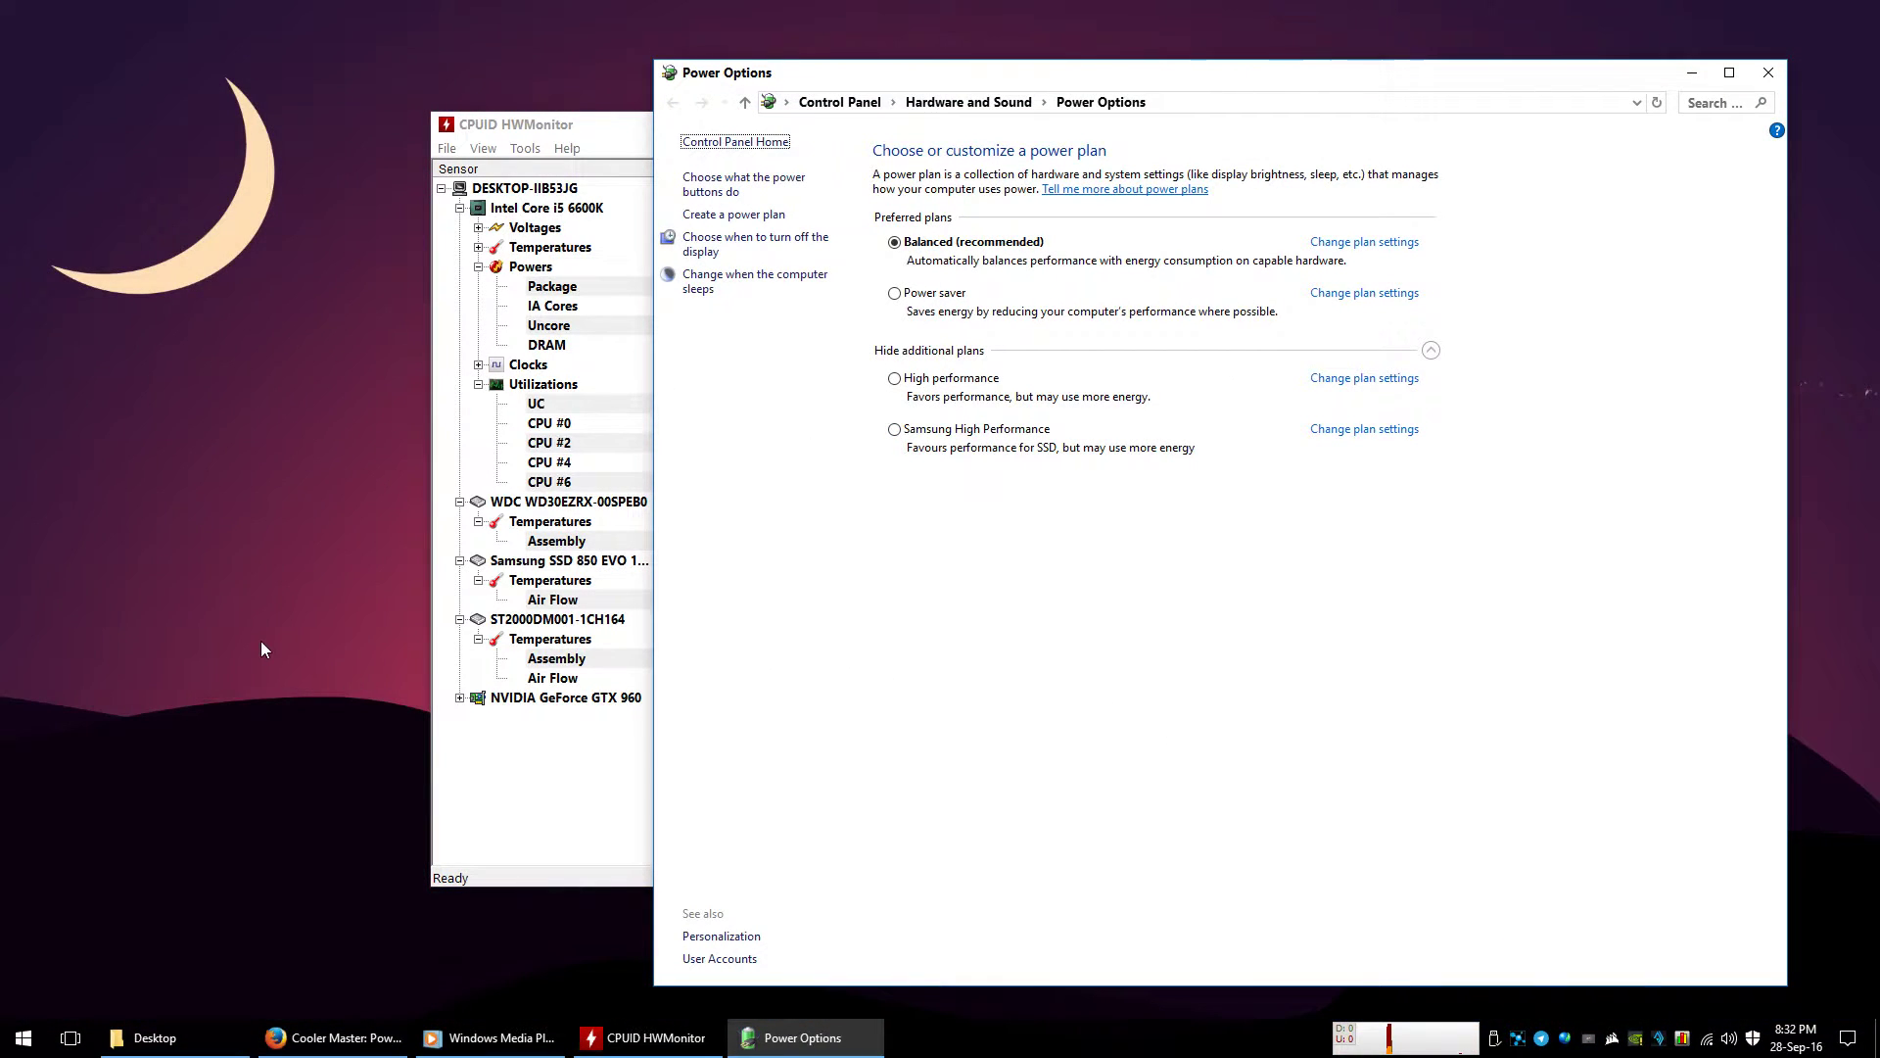
right_click(260, 416)
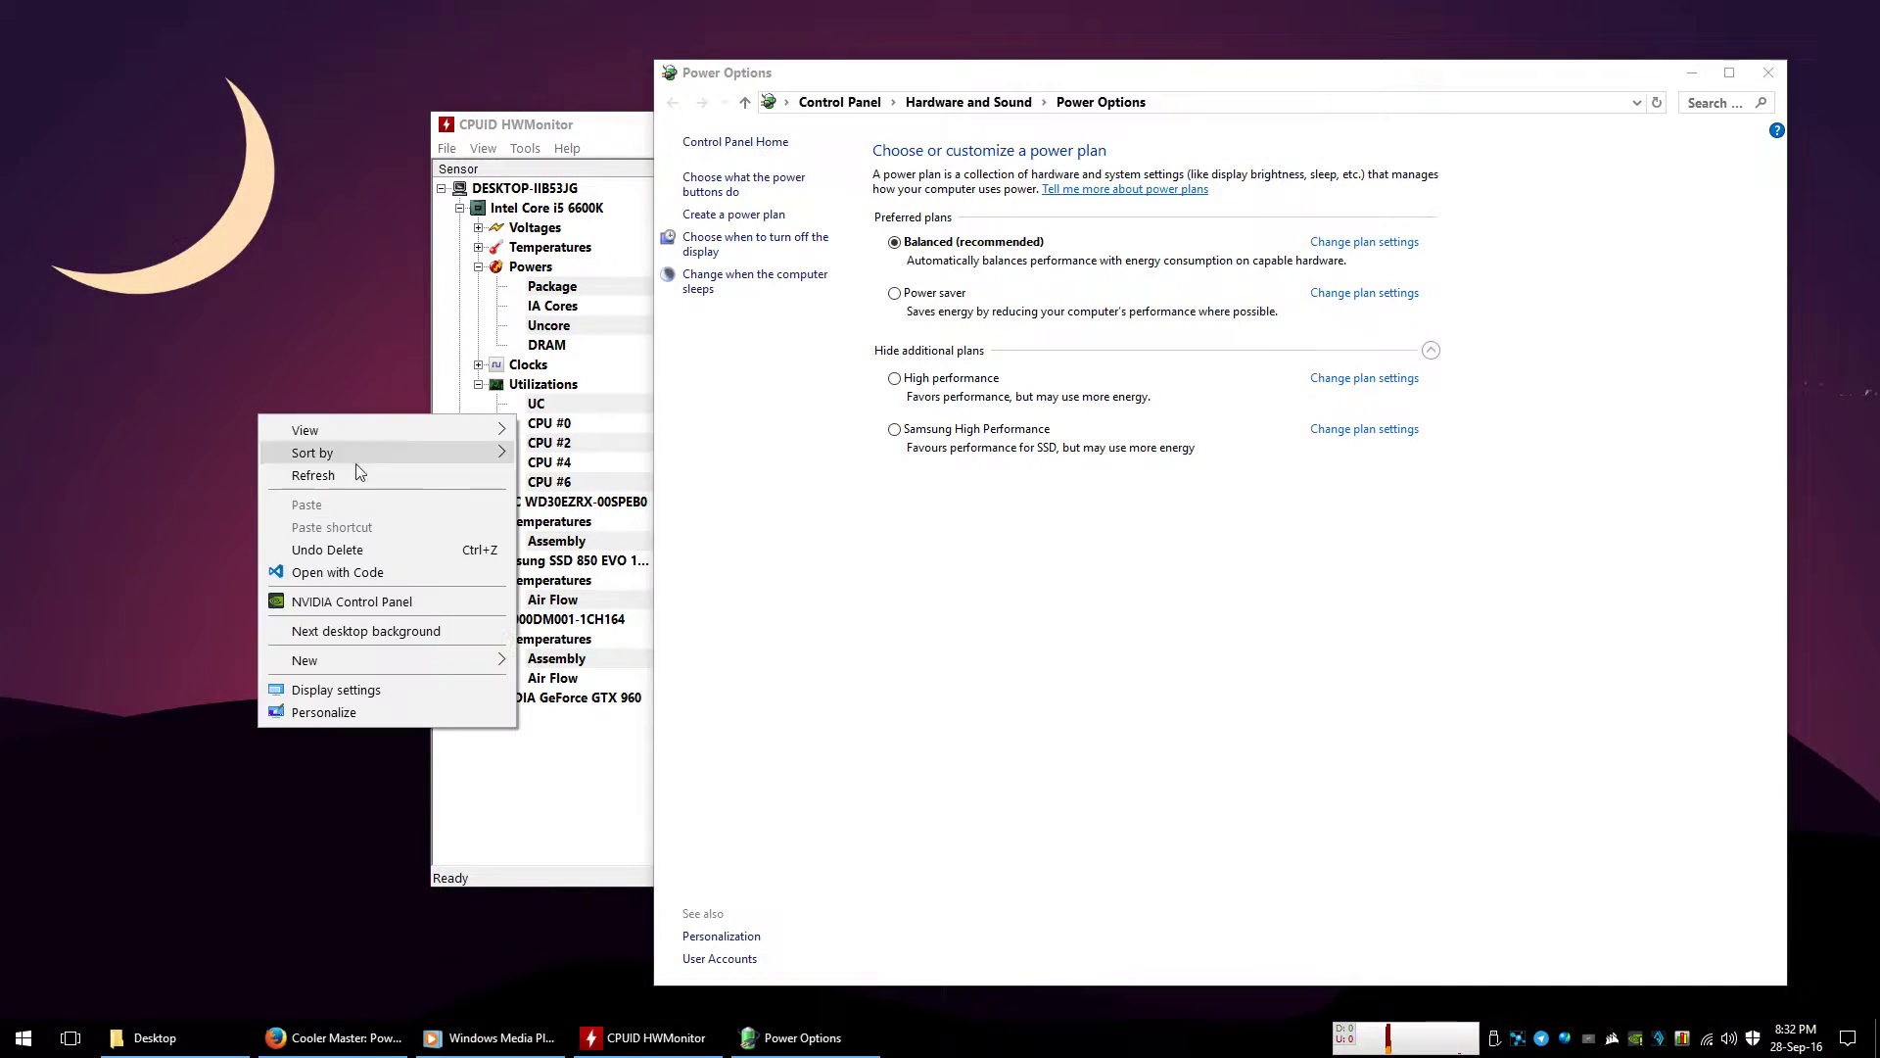
left_click(359, 479)
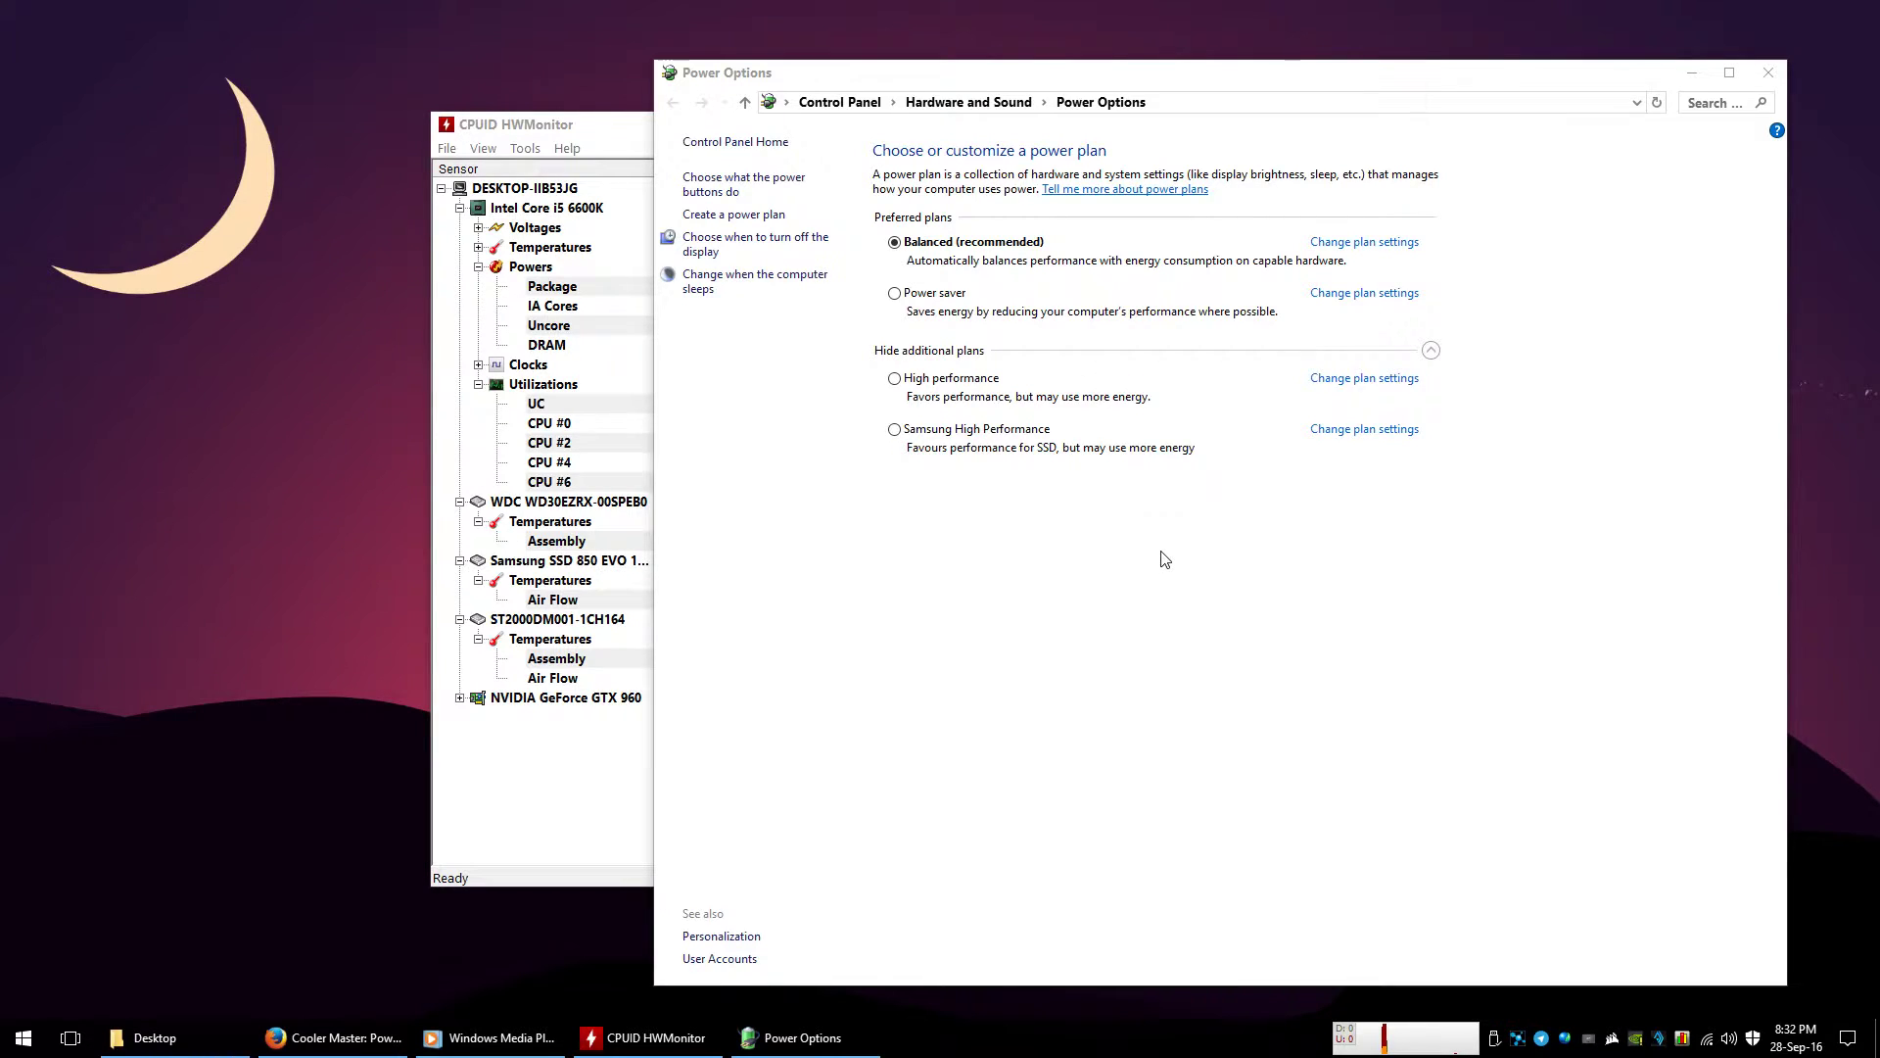
- Switch to the Power saver plan, then select Samsung High Performance and open its plan settings
left_click(909, 312)
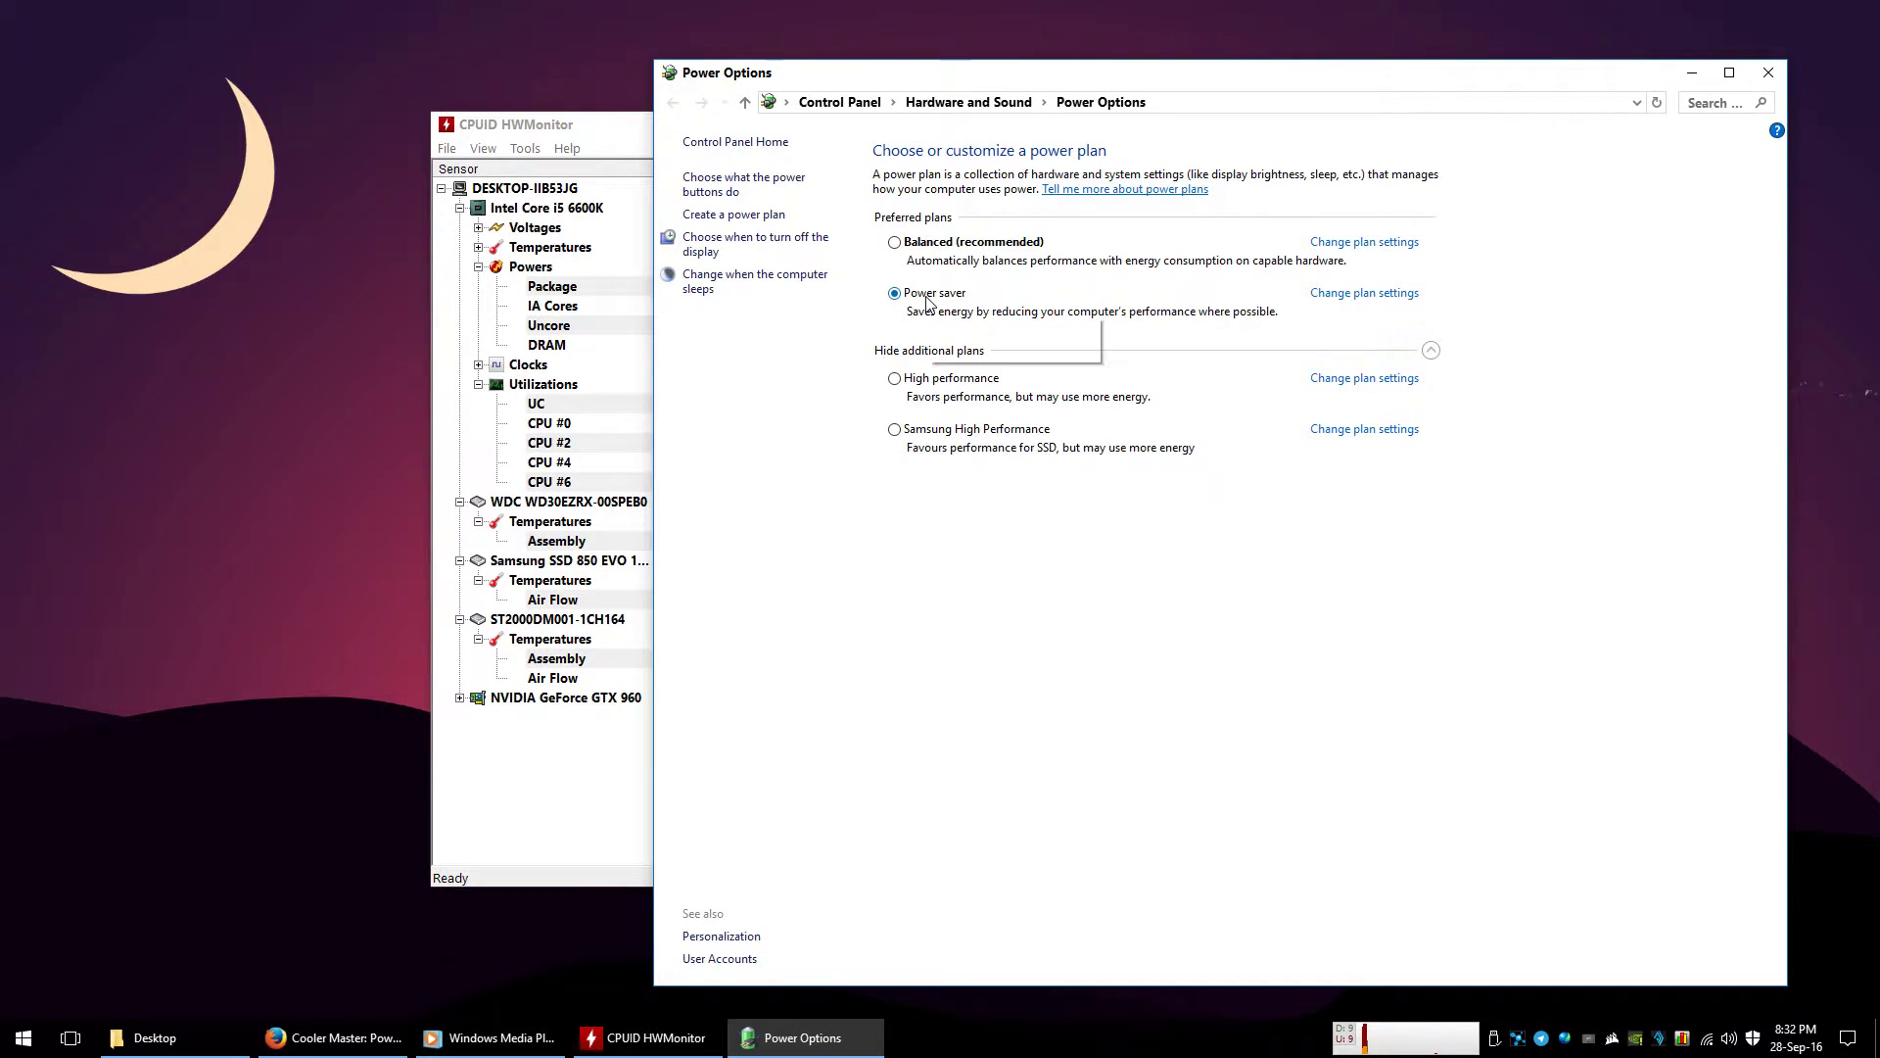
right_click(220, 361)
left_click(304, 427)
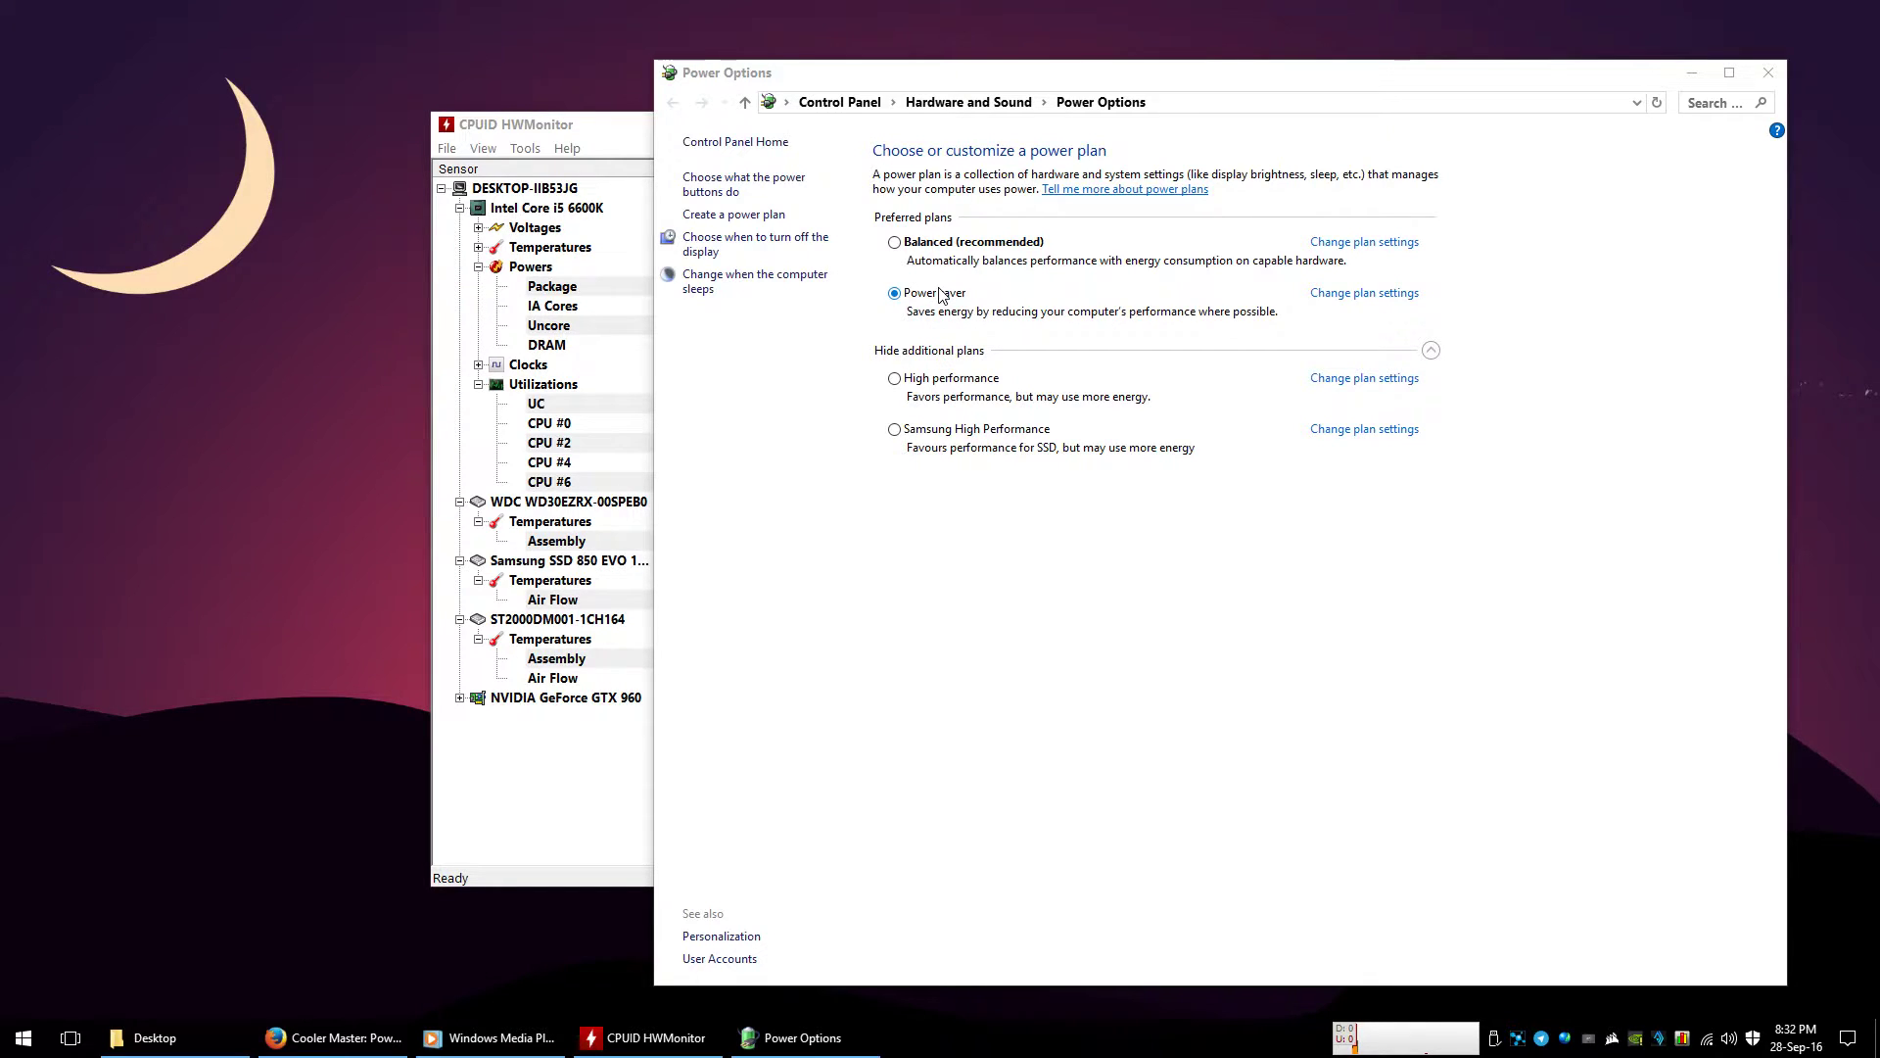
left_click(935, 250)
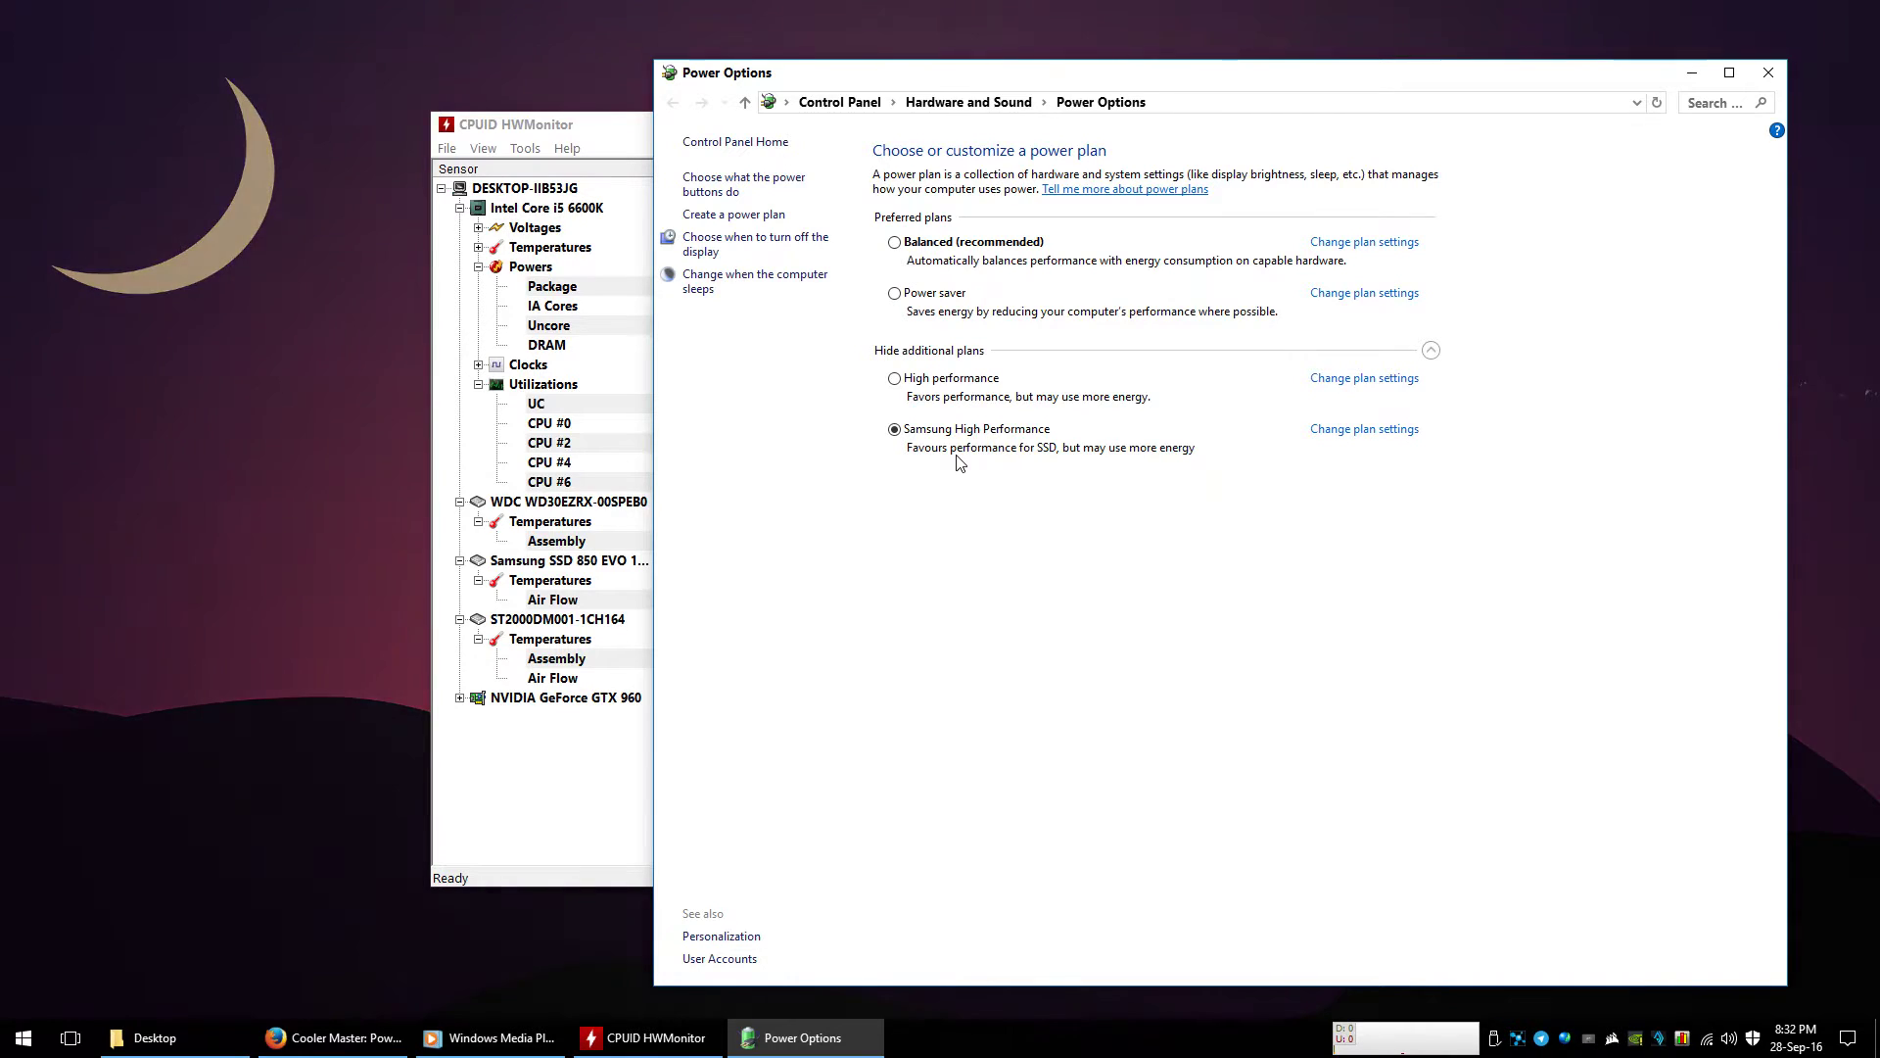
left_click(1328, 432)
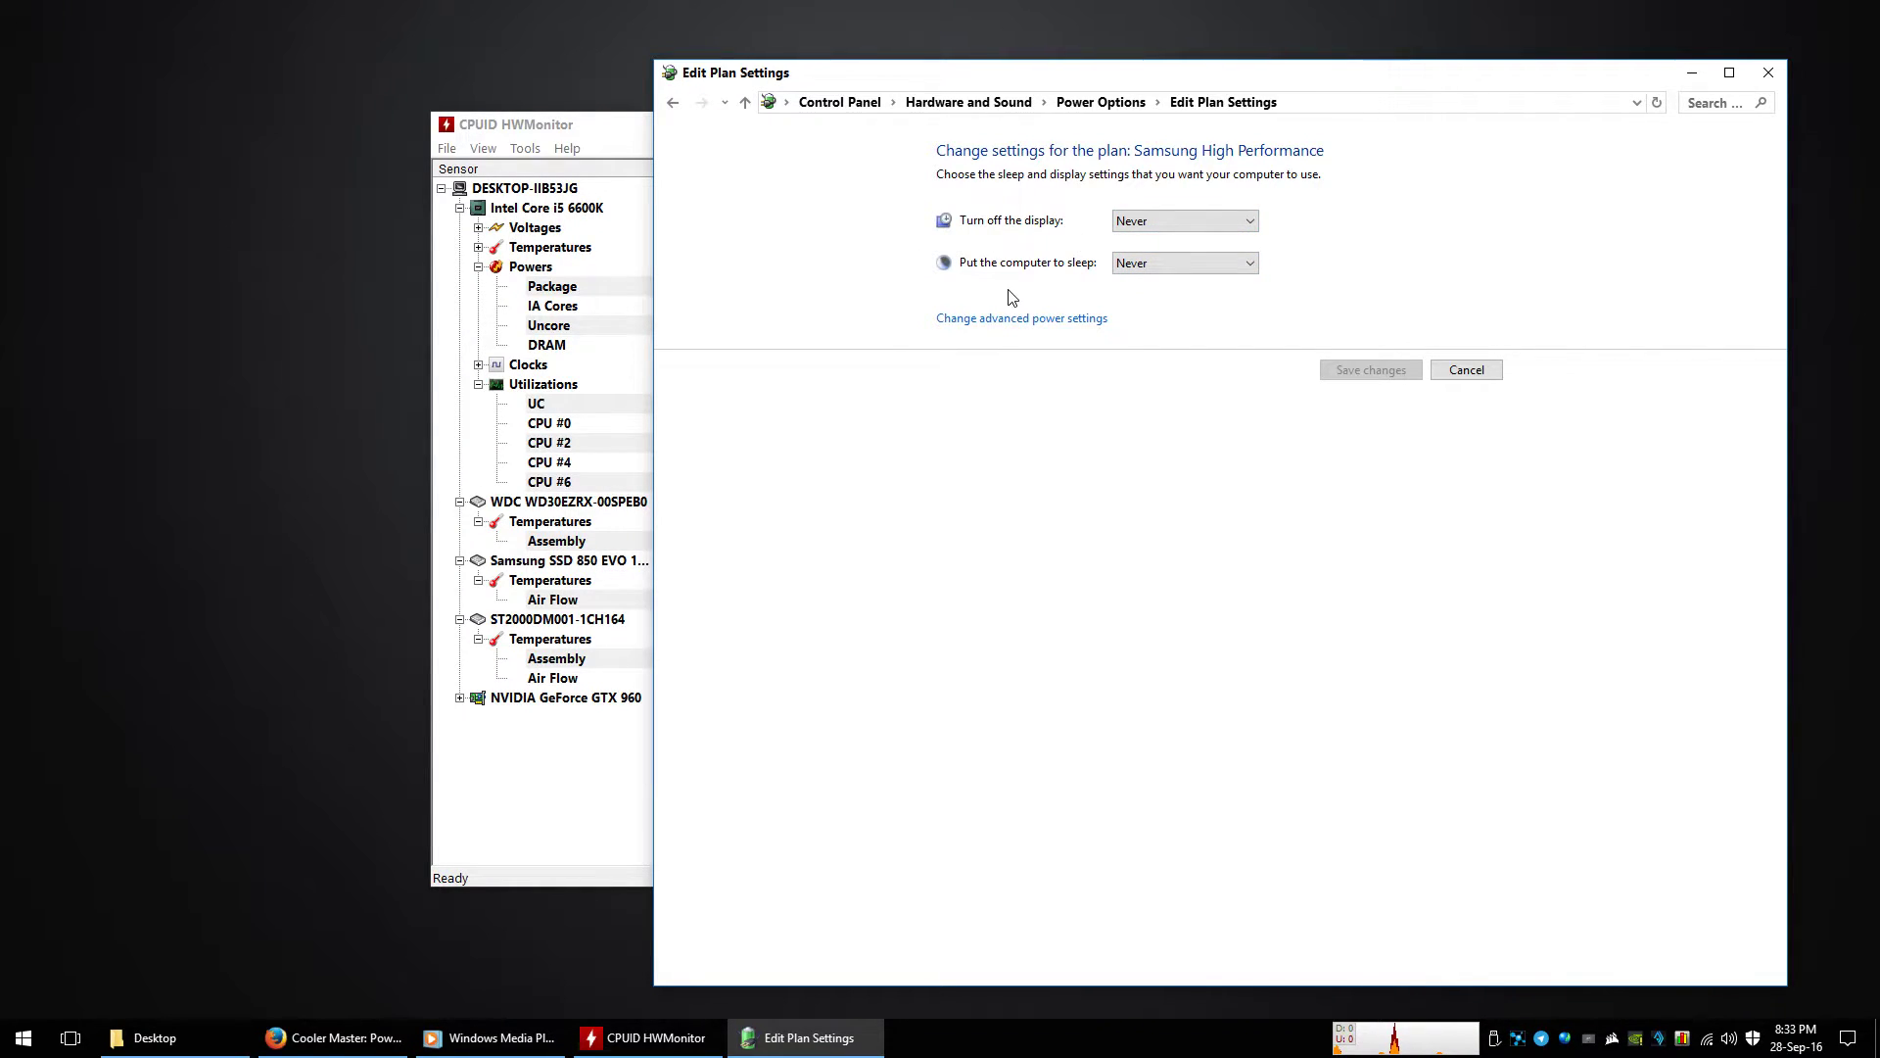
- Return to the power plan list and move HWMonitor to the screen's far left
left_click(674, 104)
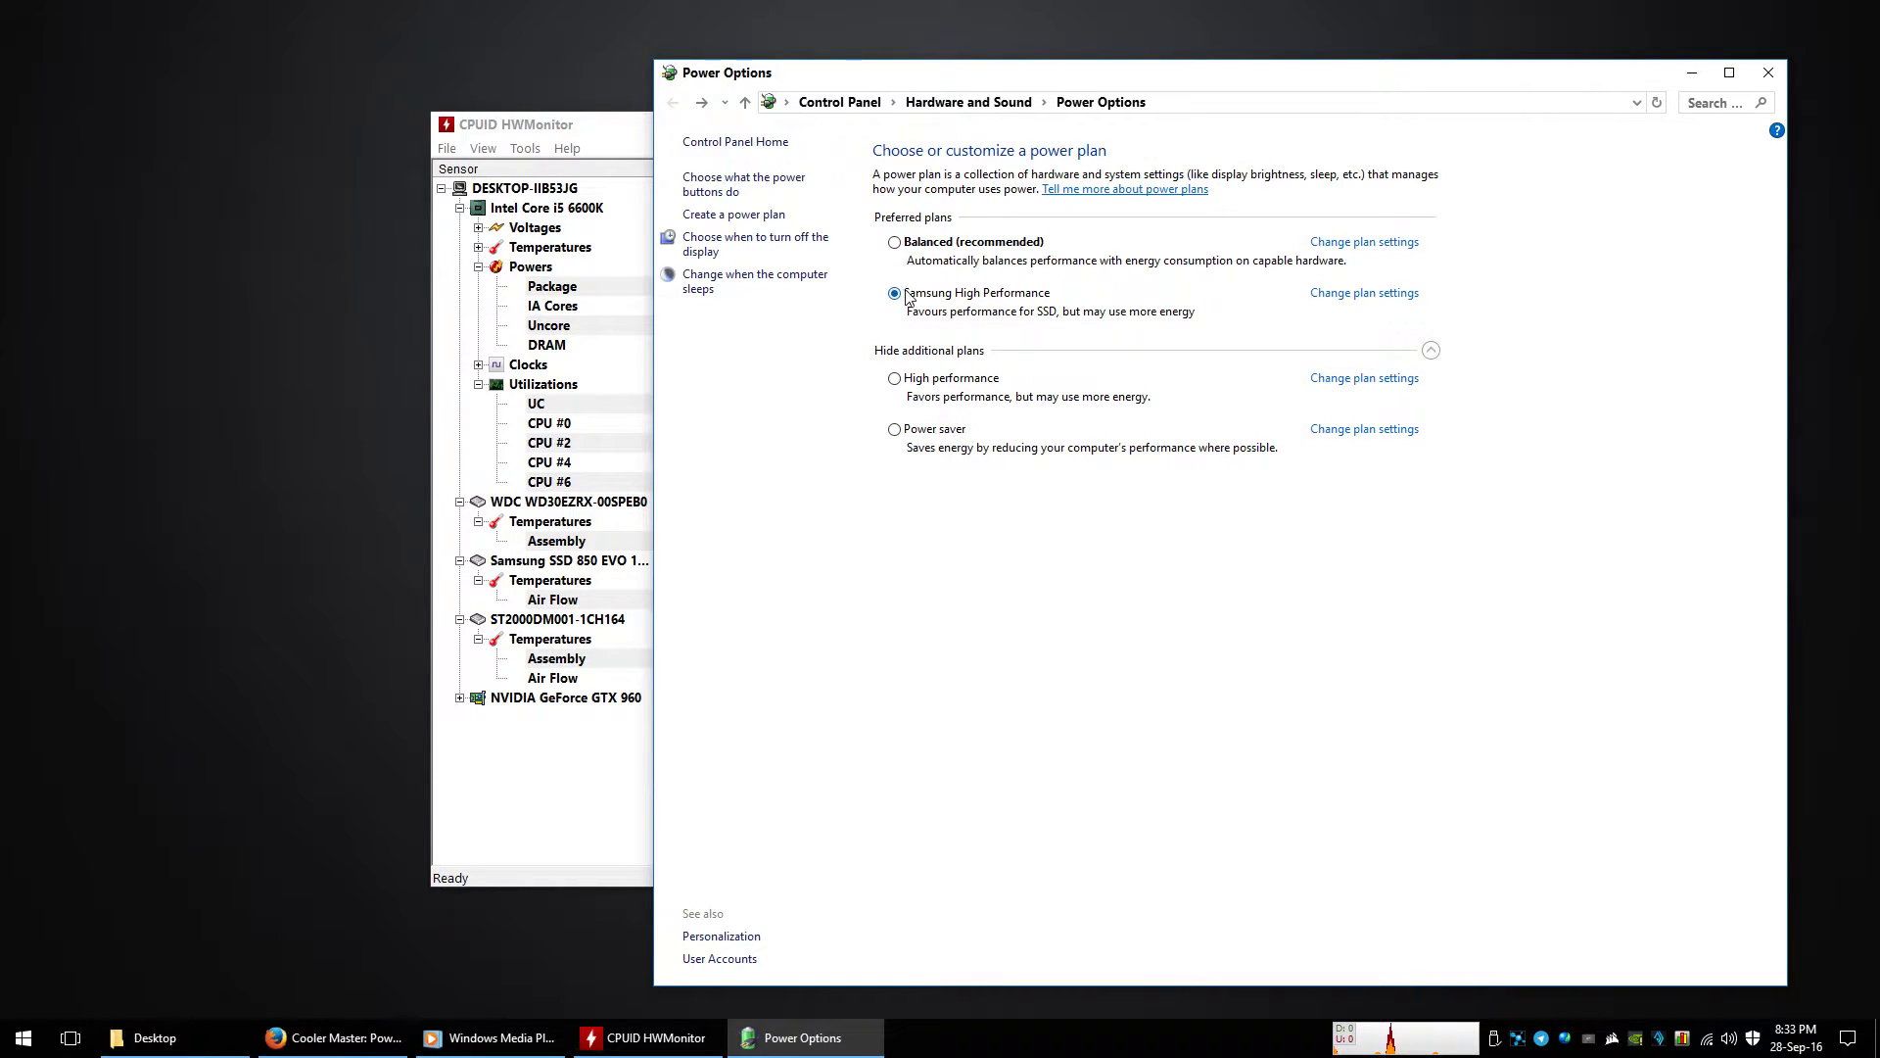
left_click_drag(601, 133, 204, 136)
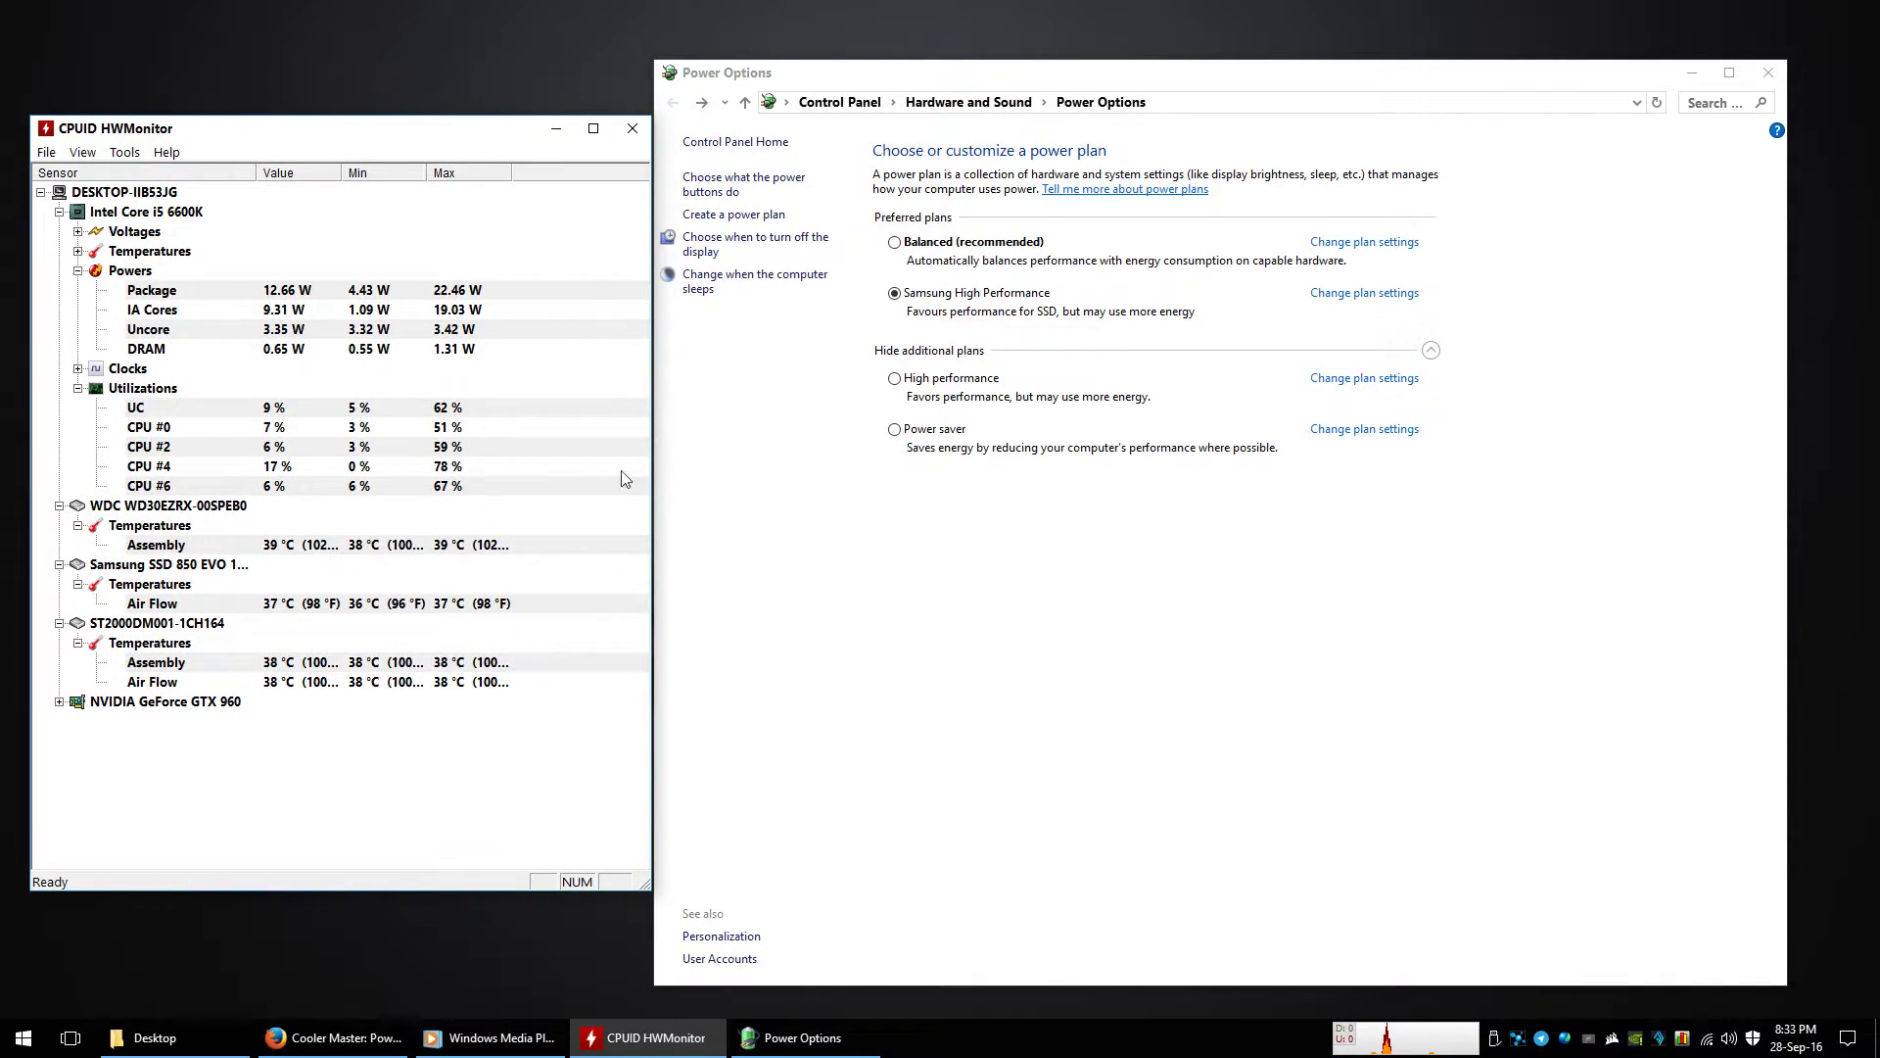
- Switch to the Power saver plan and clear HWMonitor's recorded min and max values
left_click(894, 429)
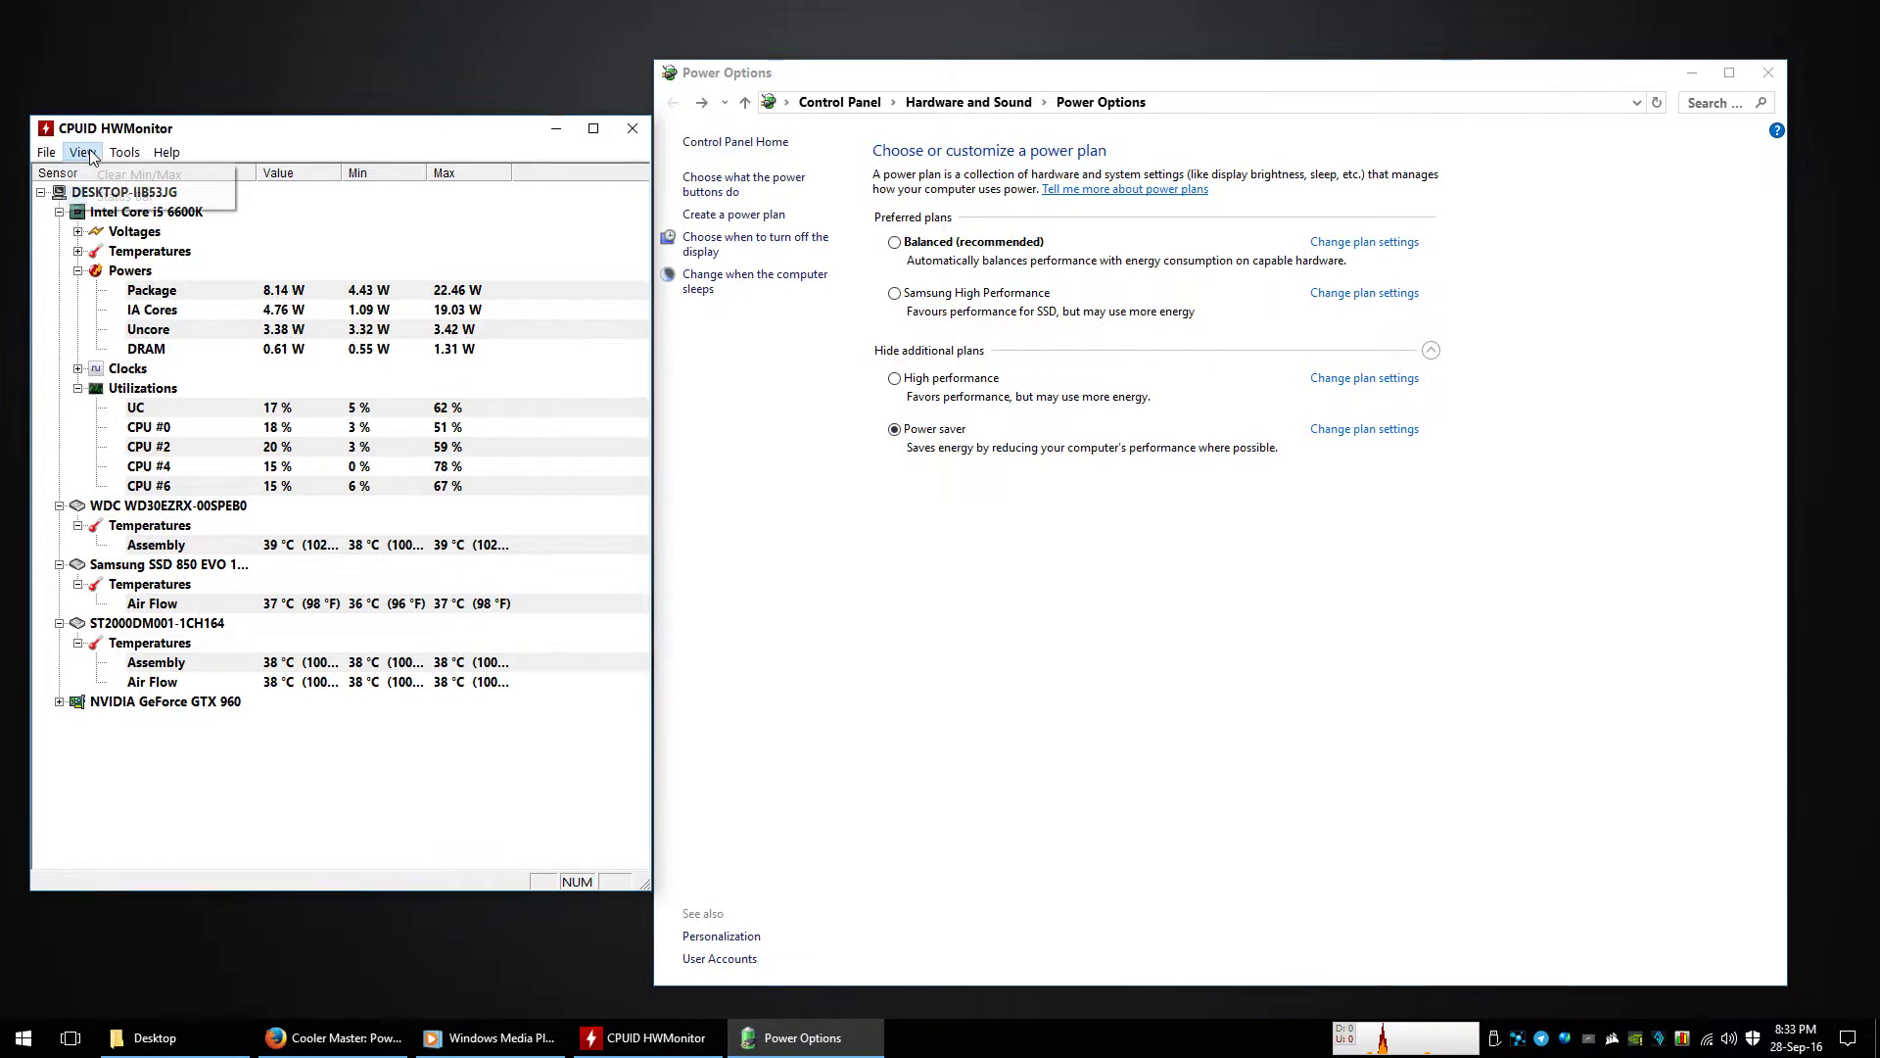
left_click(82, 151)
left_click(97, 178)
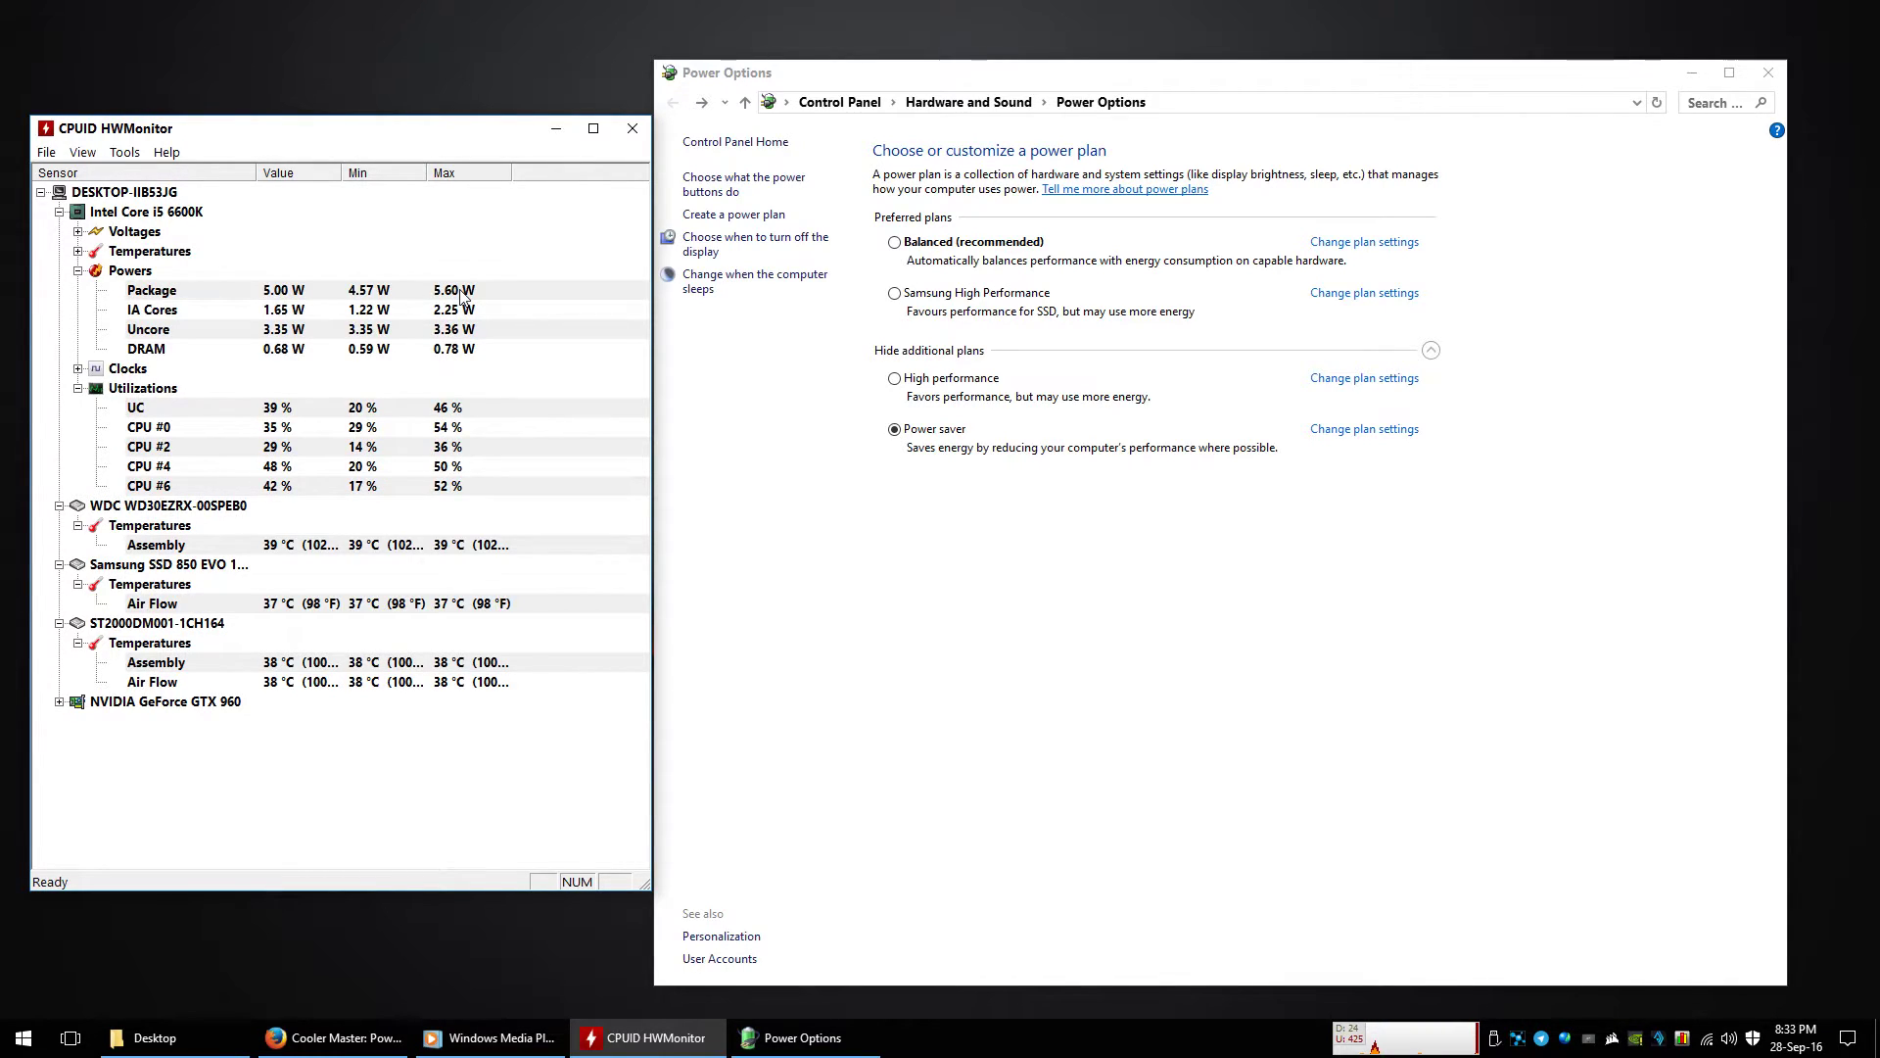
- Minimize Firefox from its taskbar button to uncover the monitoring windows
mouse_move(338, 1037)
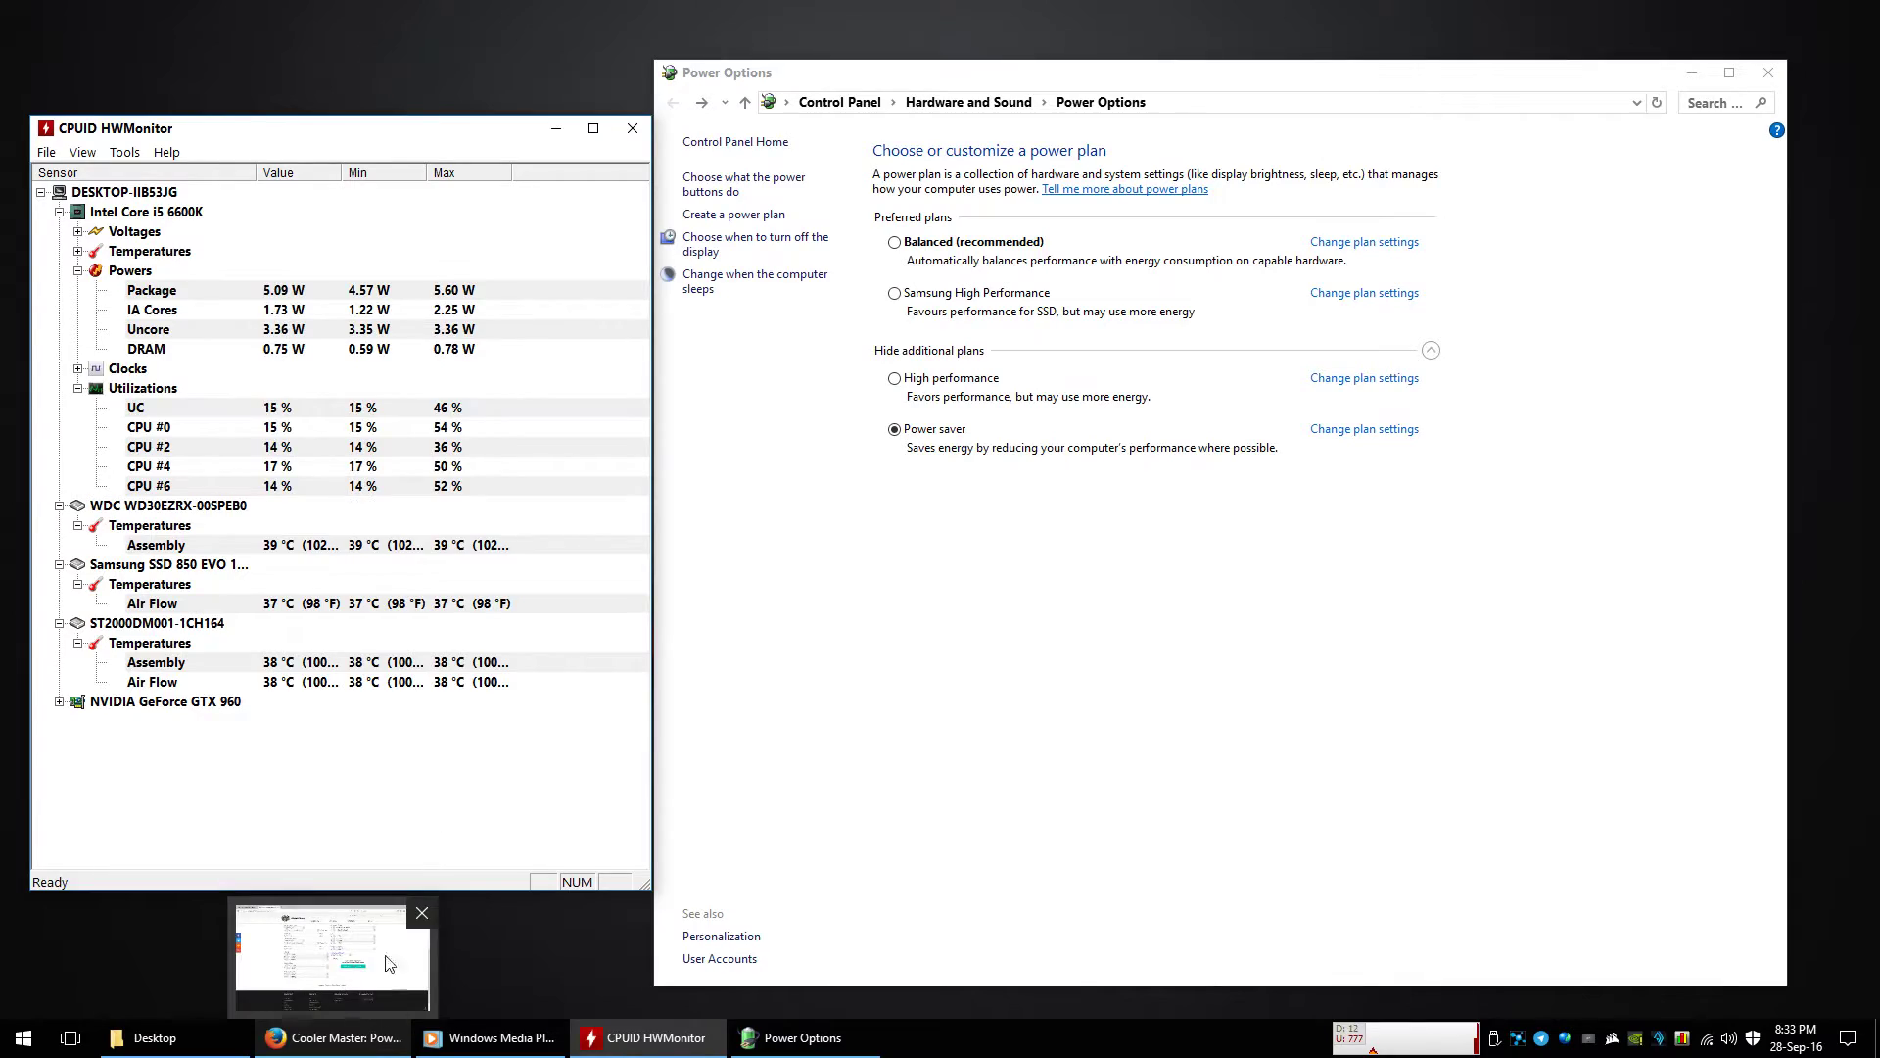
left_click(354, 1049)
left_click(355, 1049)
left_click(355, 1050)
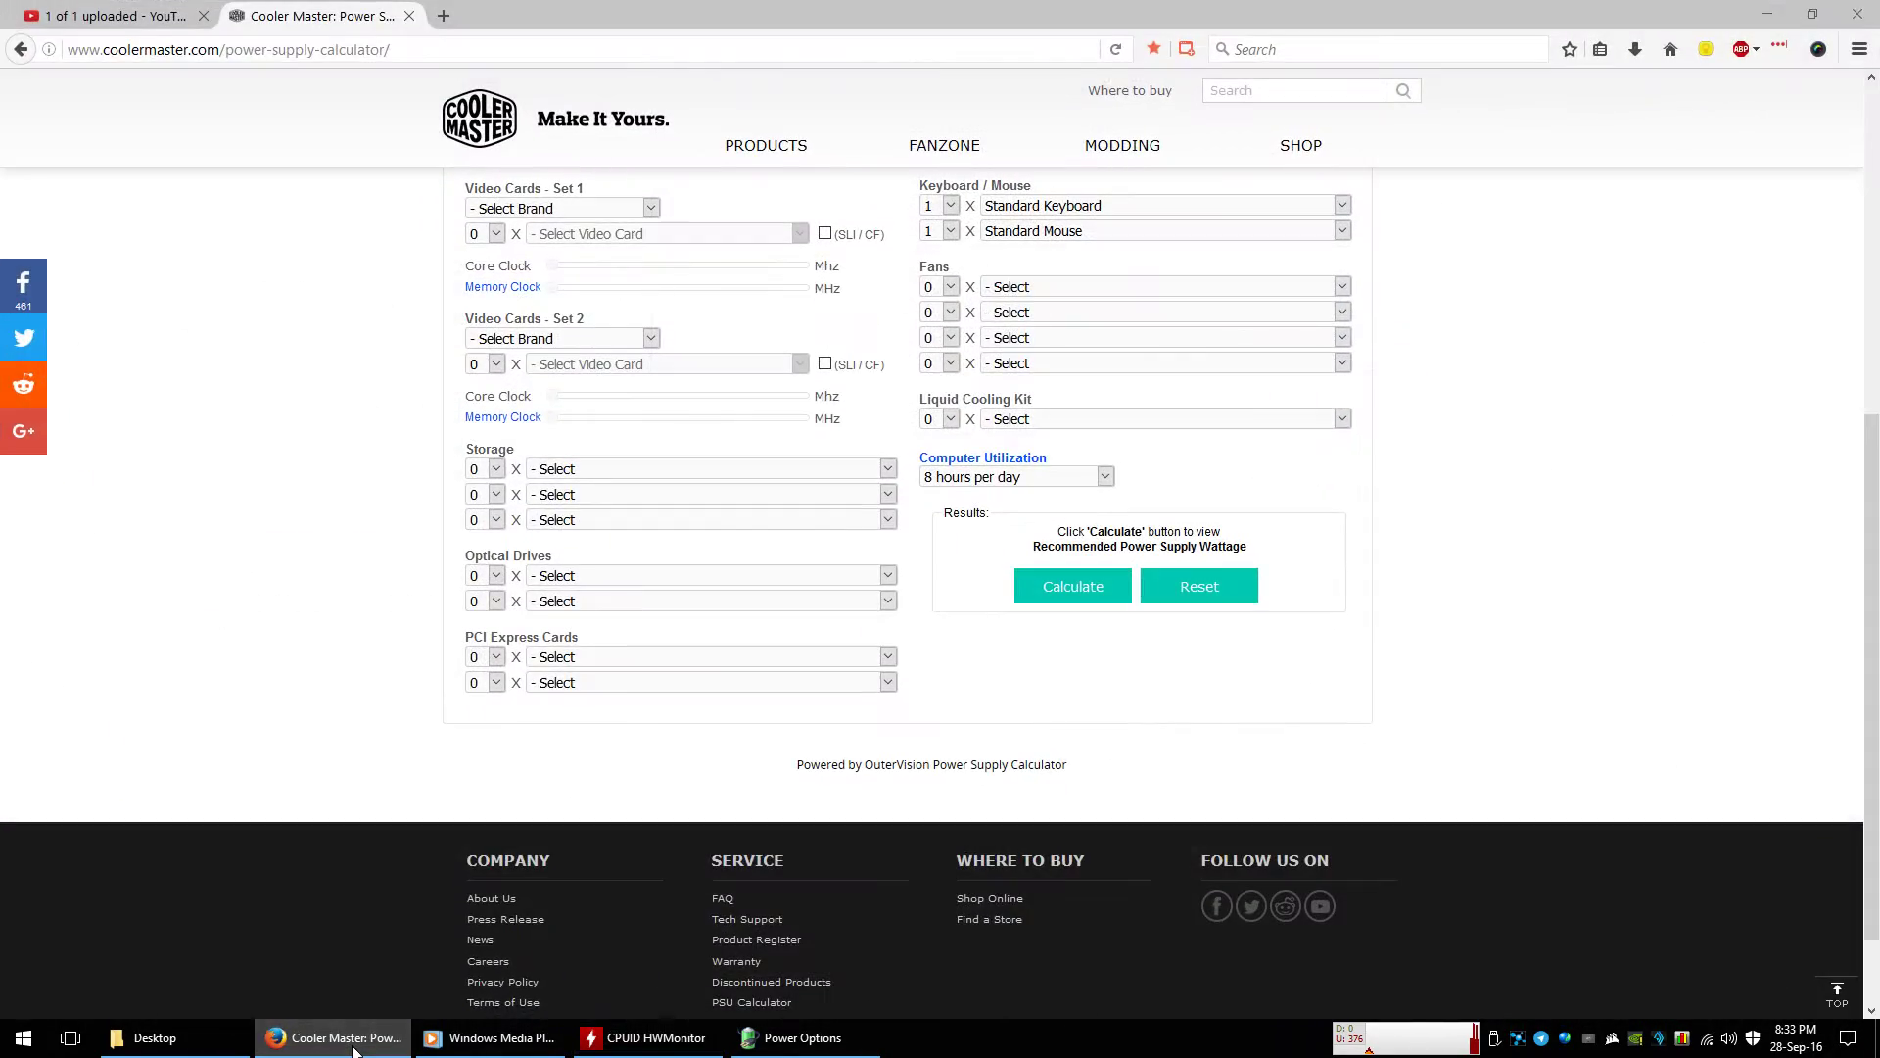
left_click(355, 1050)
left_click(354, 1050)
left_click(355, 1050)
left_click(355, 1049)
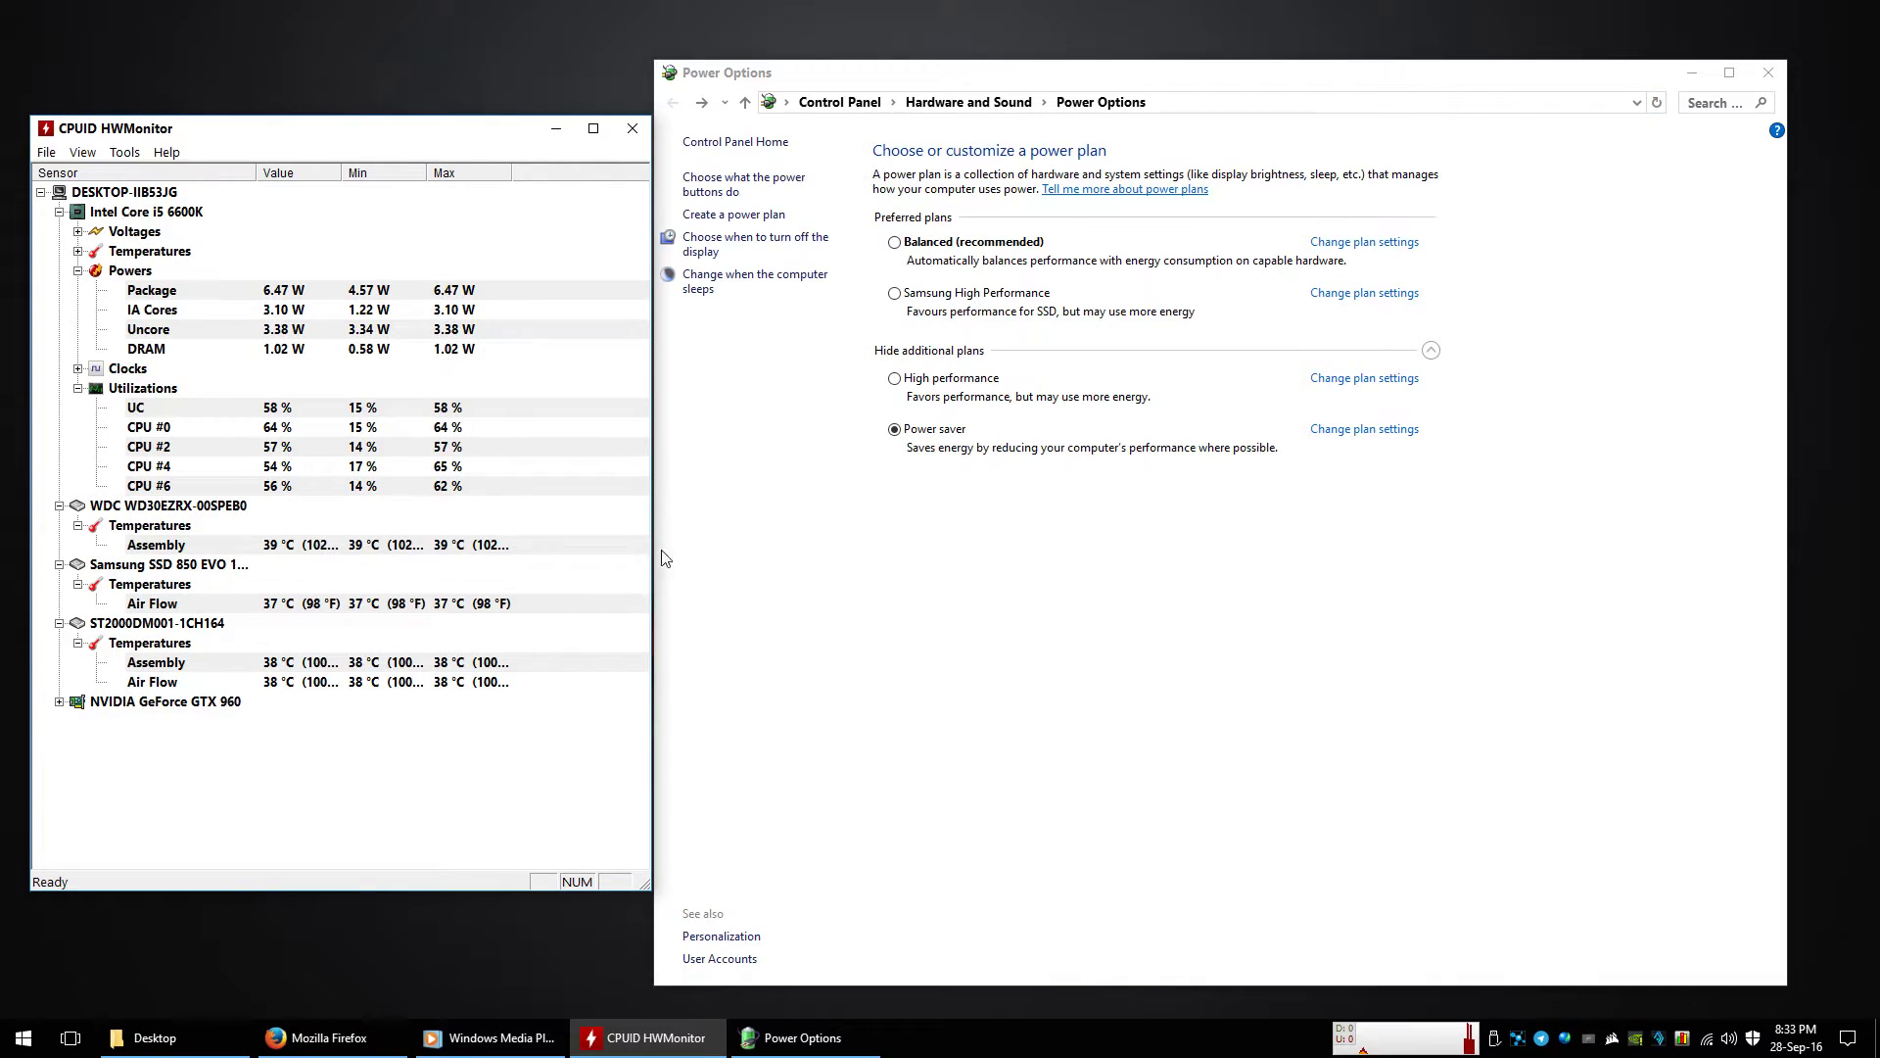
- Refresh the desktop and confirm Power saver is the active plan
left_click(450, 8)
right_click(450, 8)
left_click(542, 62)
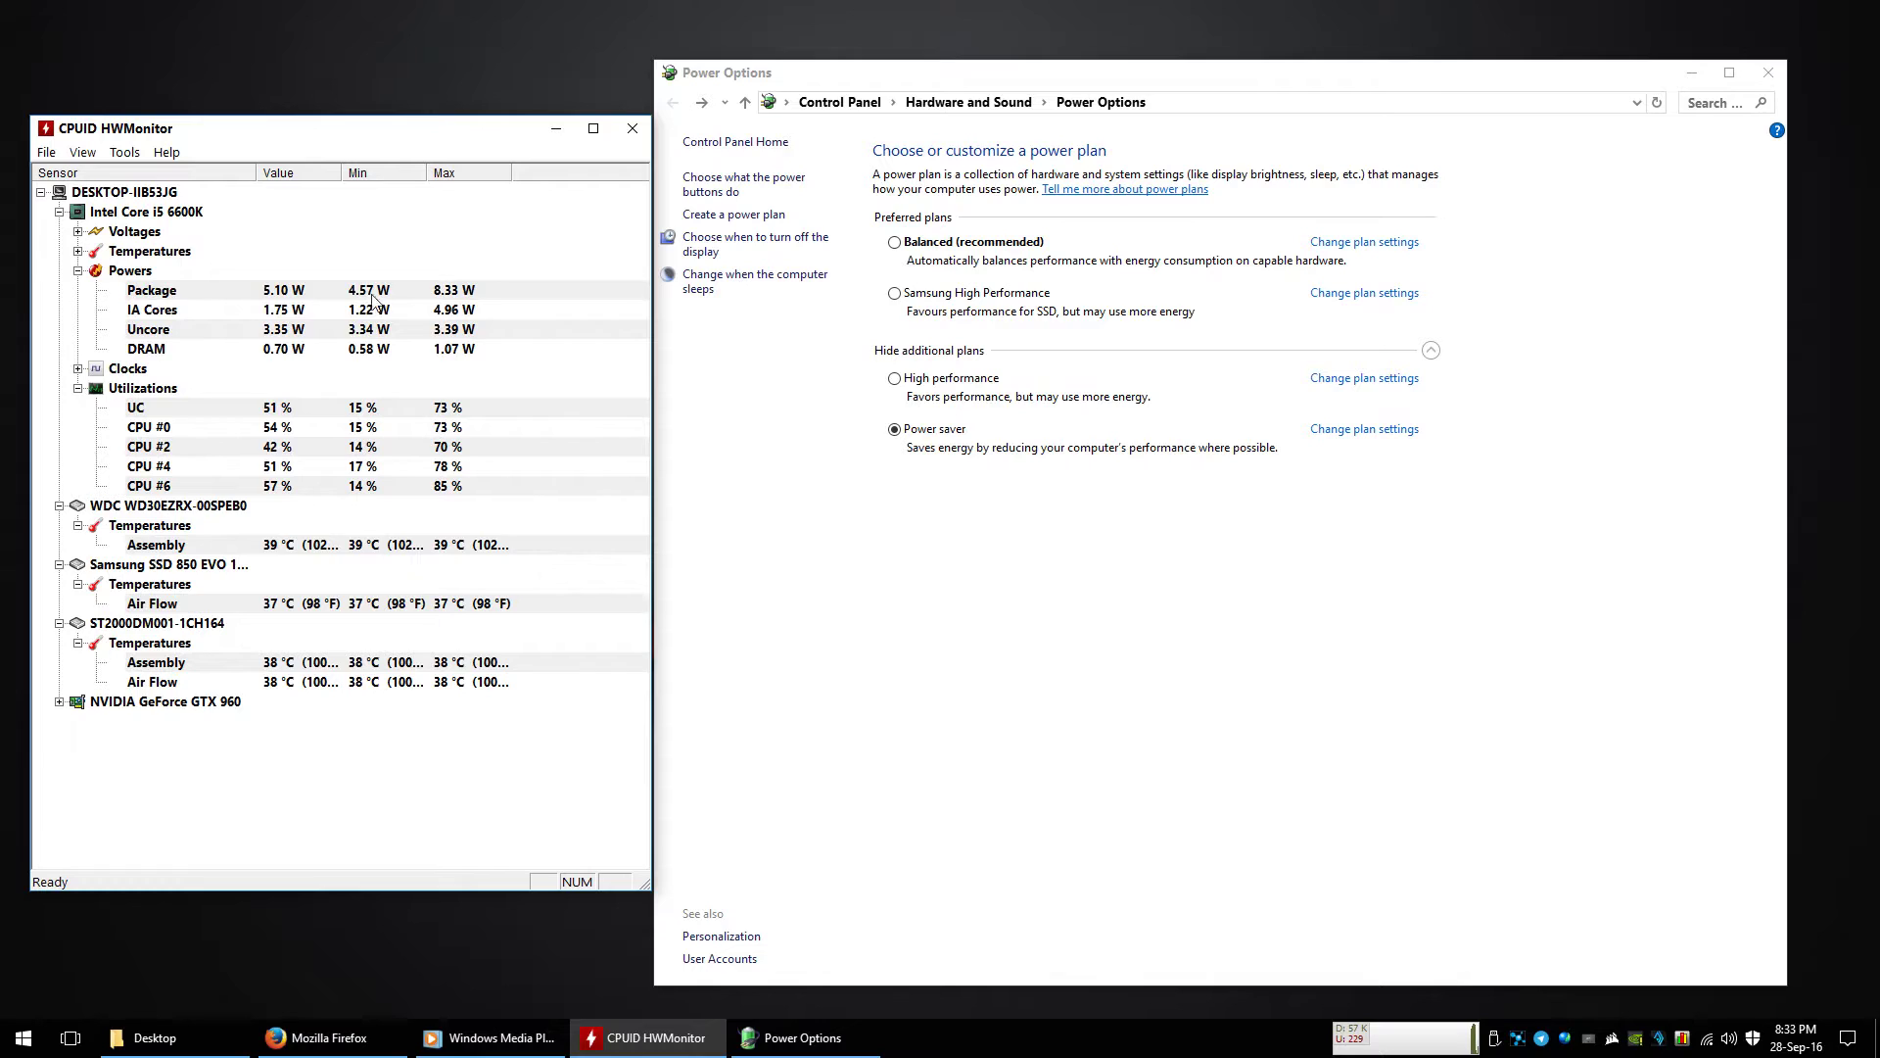
mouse_move(329, 1037)
left_click(908, 437)
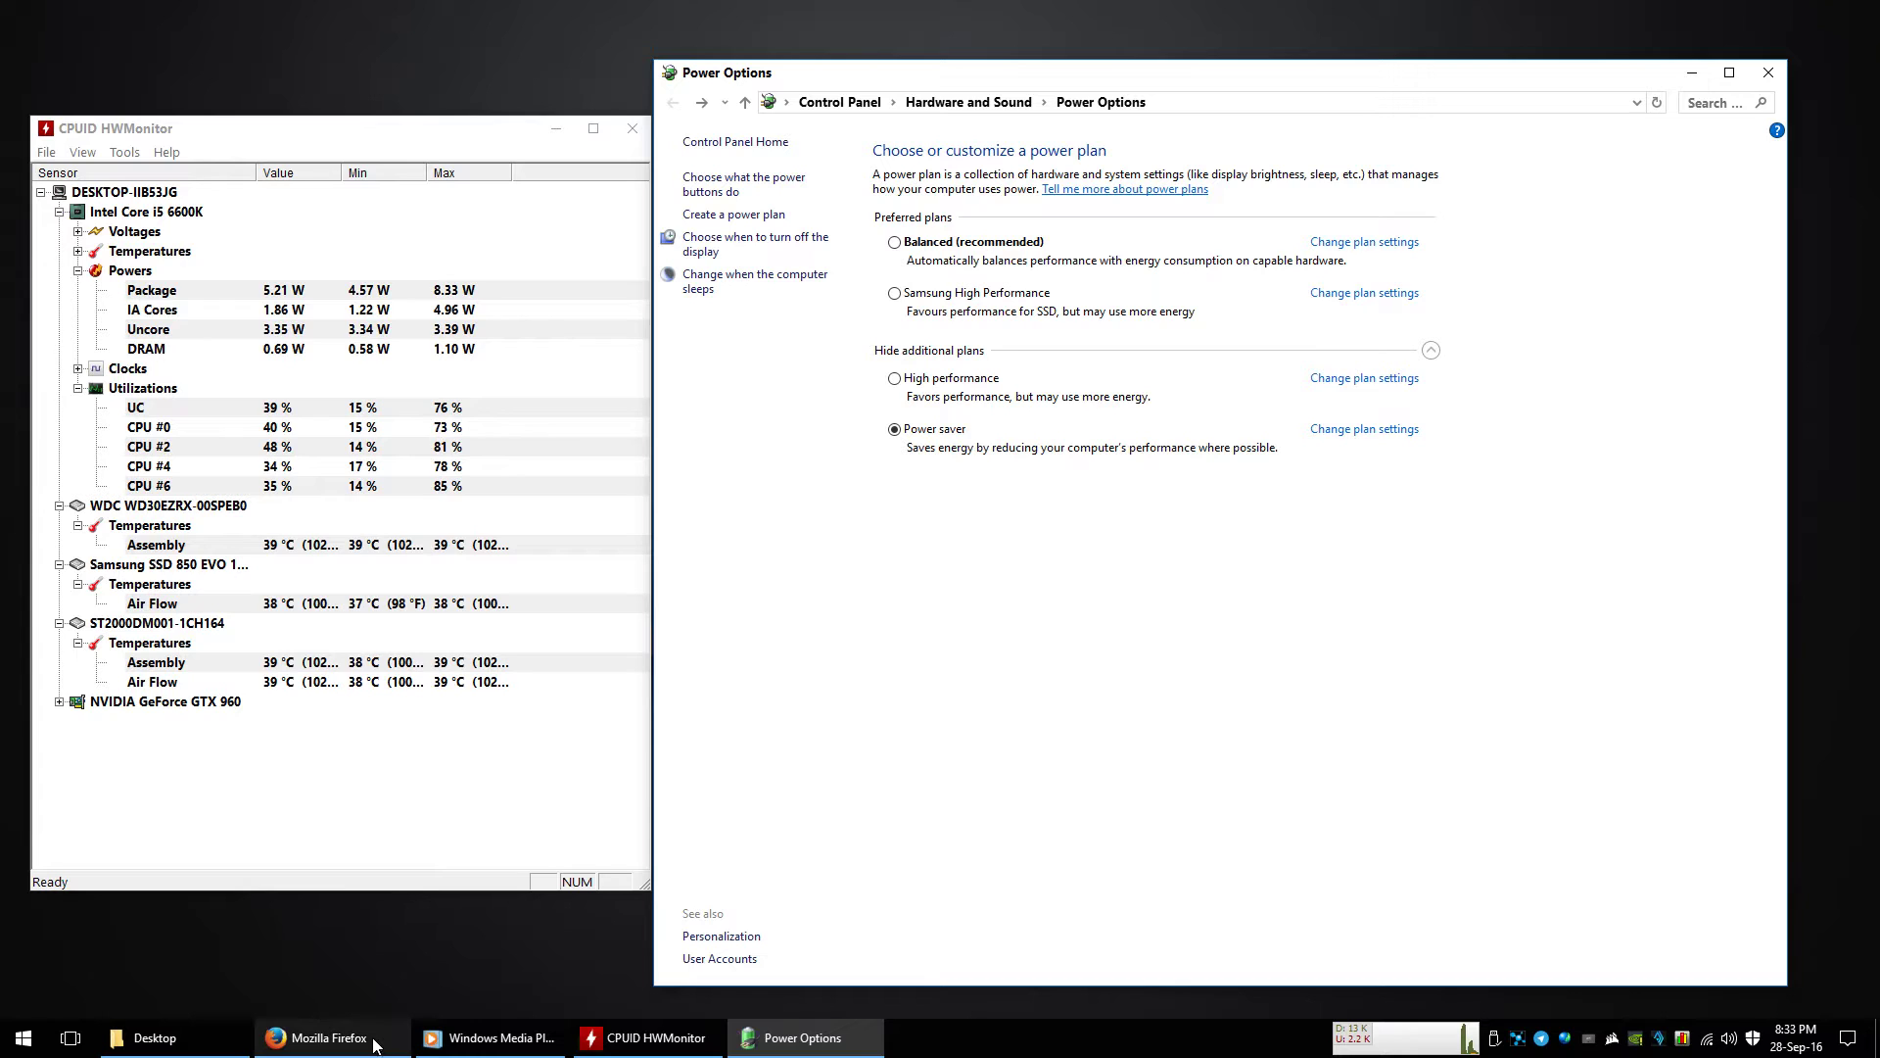
- Restore Firefox, close the two blank tabs and the Atavi tab, then minimize it
mouse_move(374, 1044)
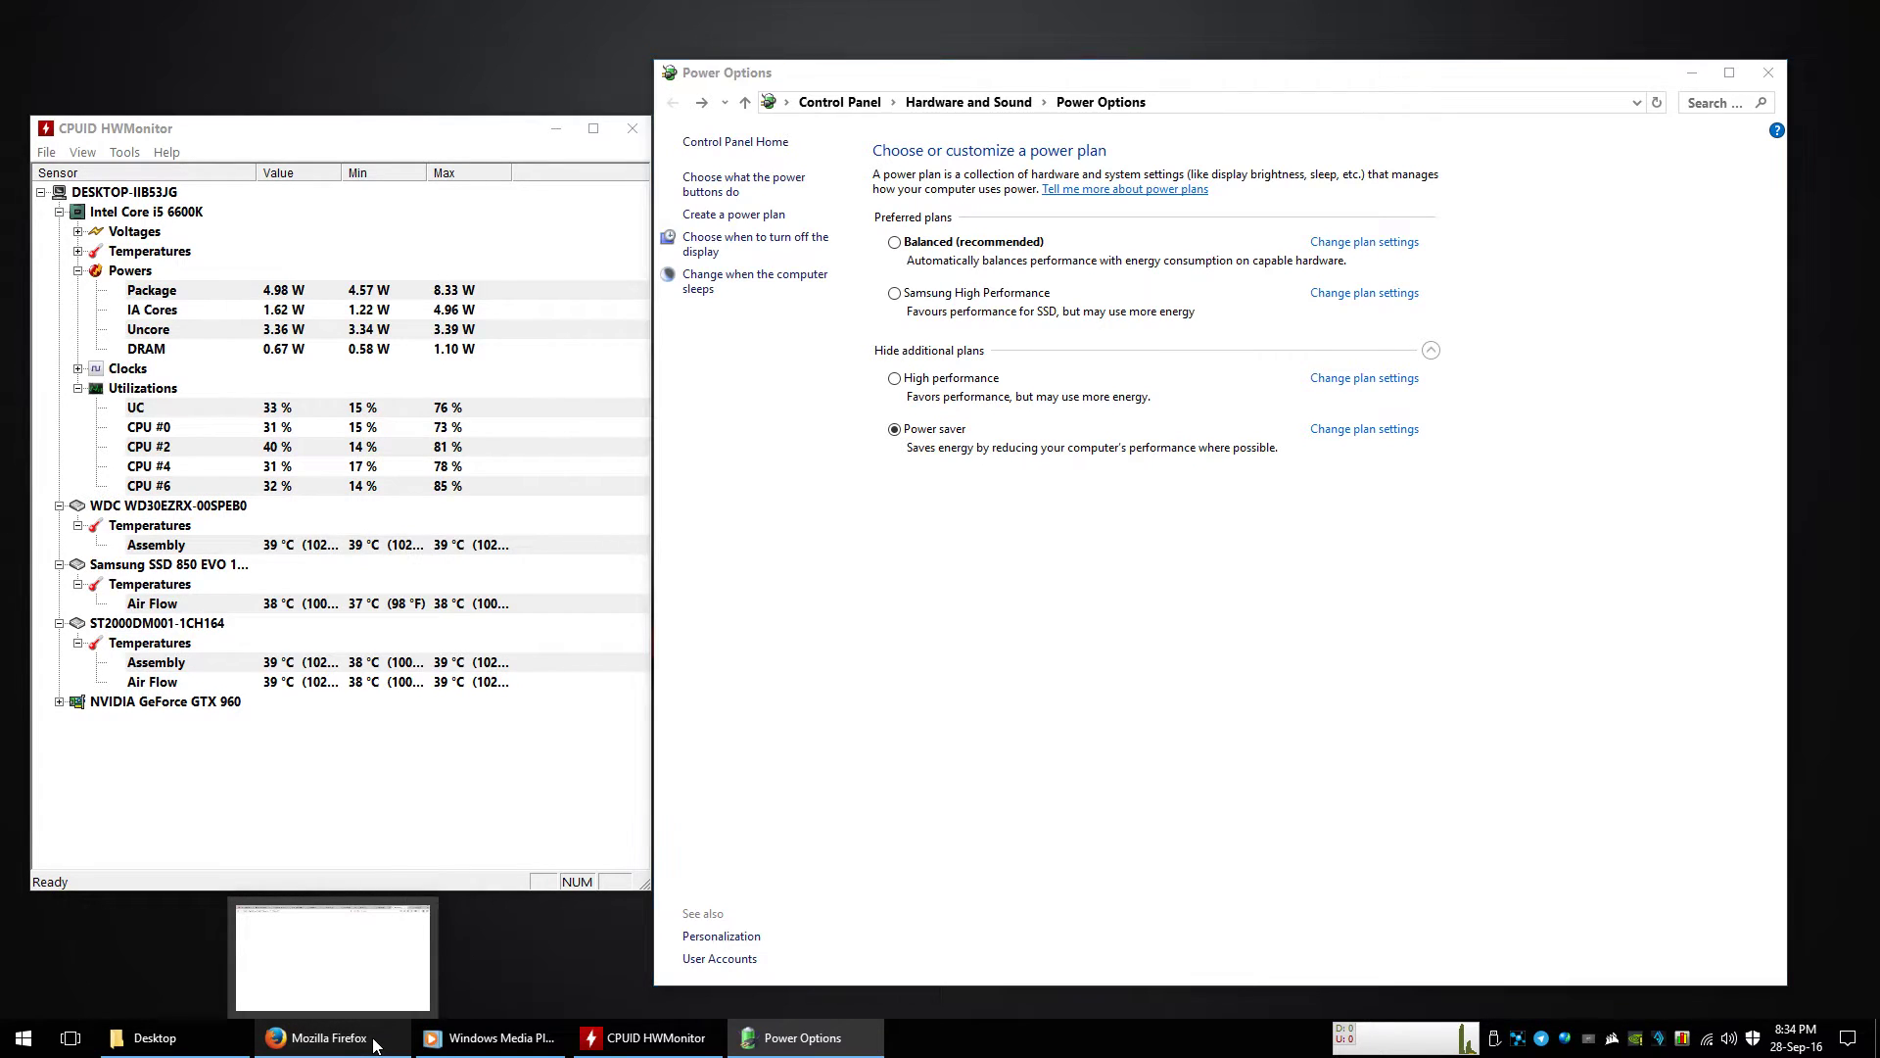
right_click(374, 1044)
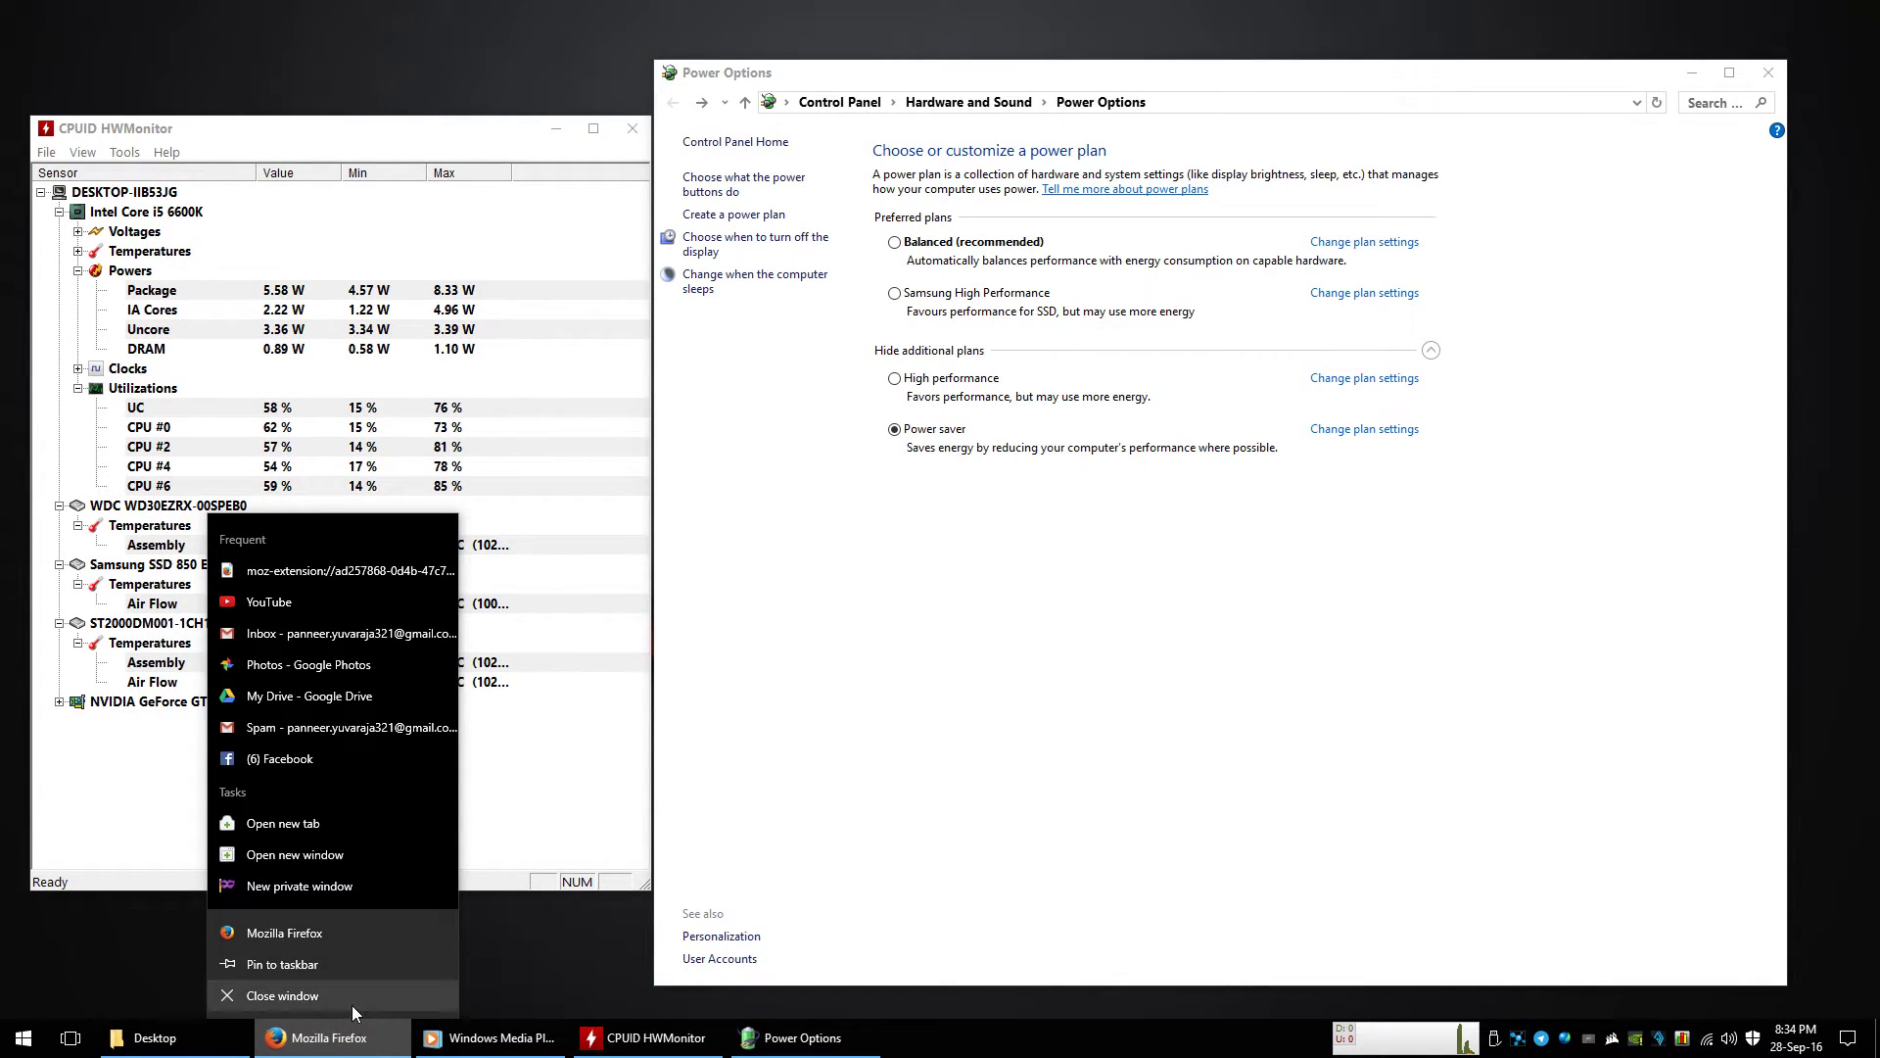
left_click(323, 1037)
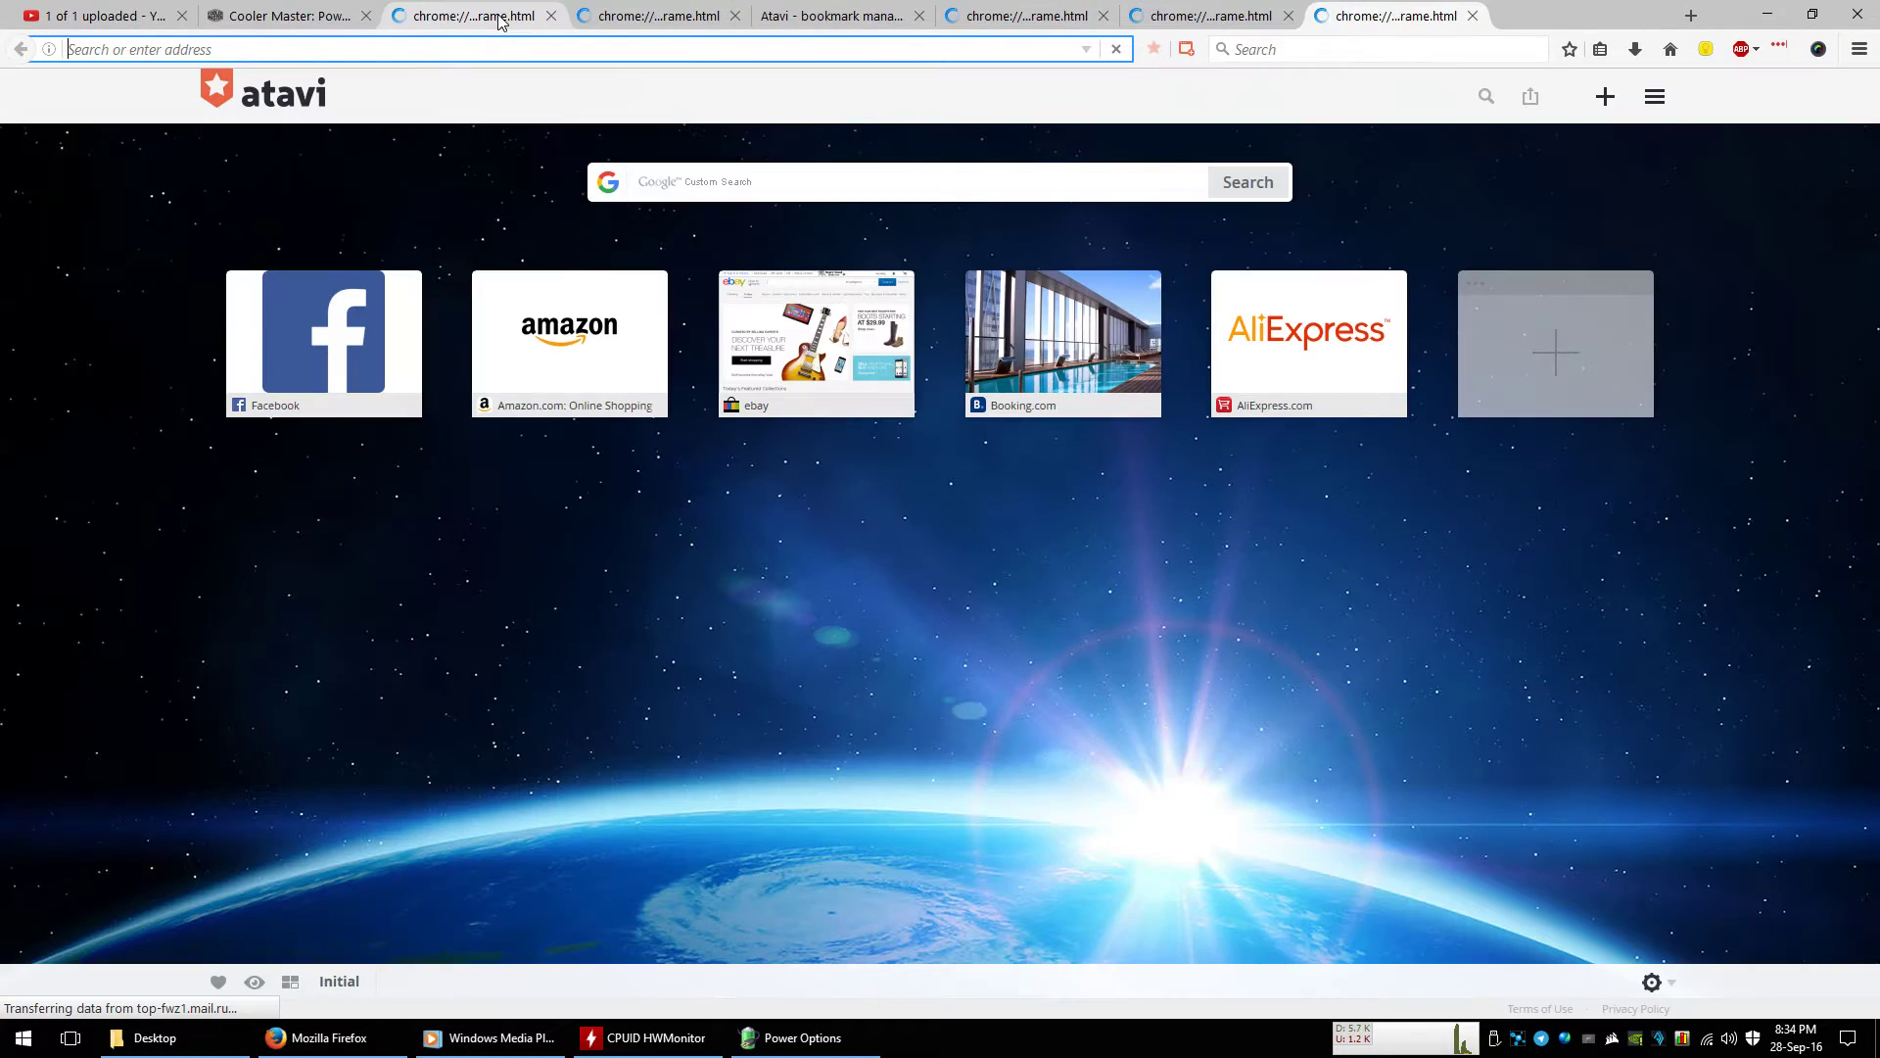
left_click(495, 16)
left_click(494, 16)
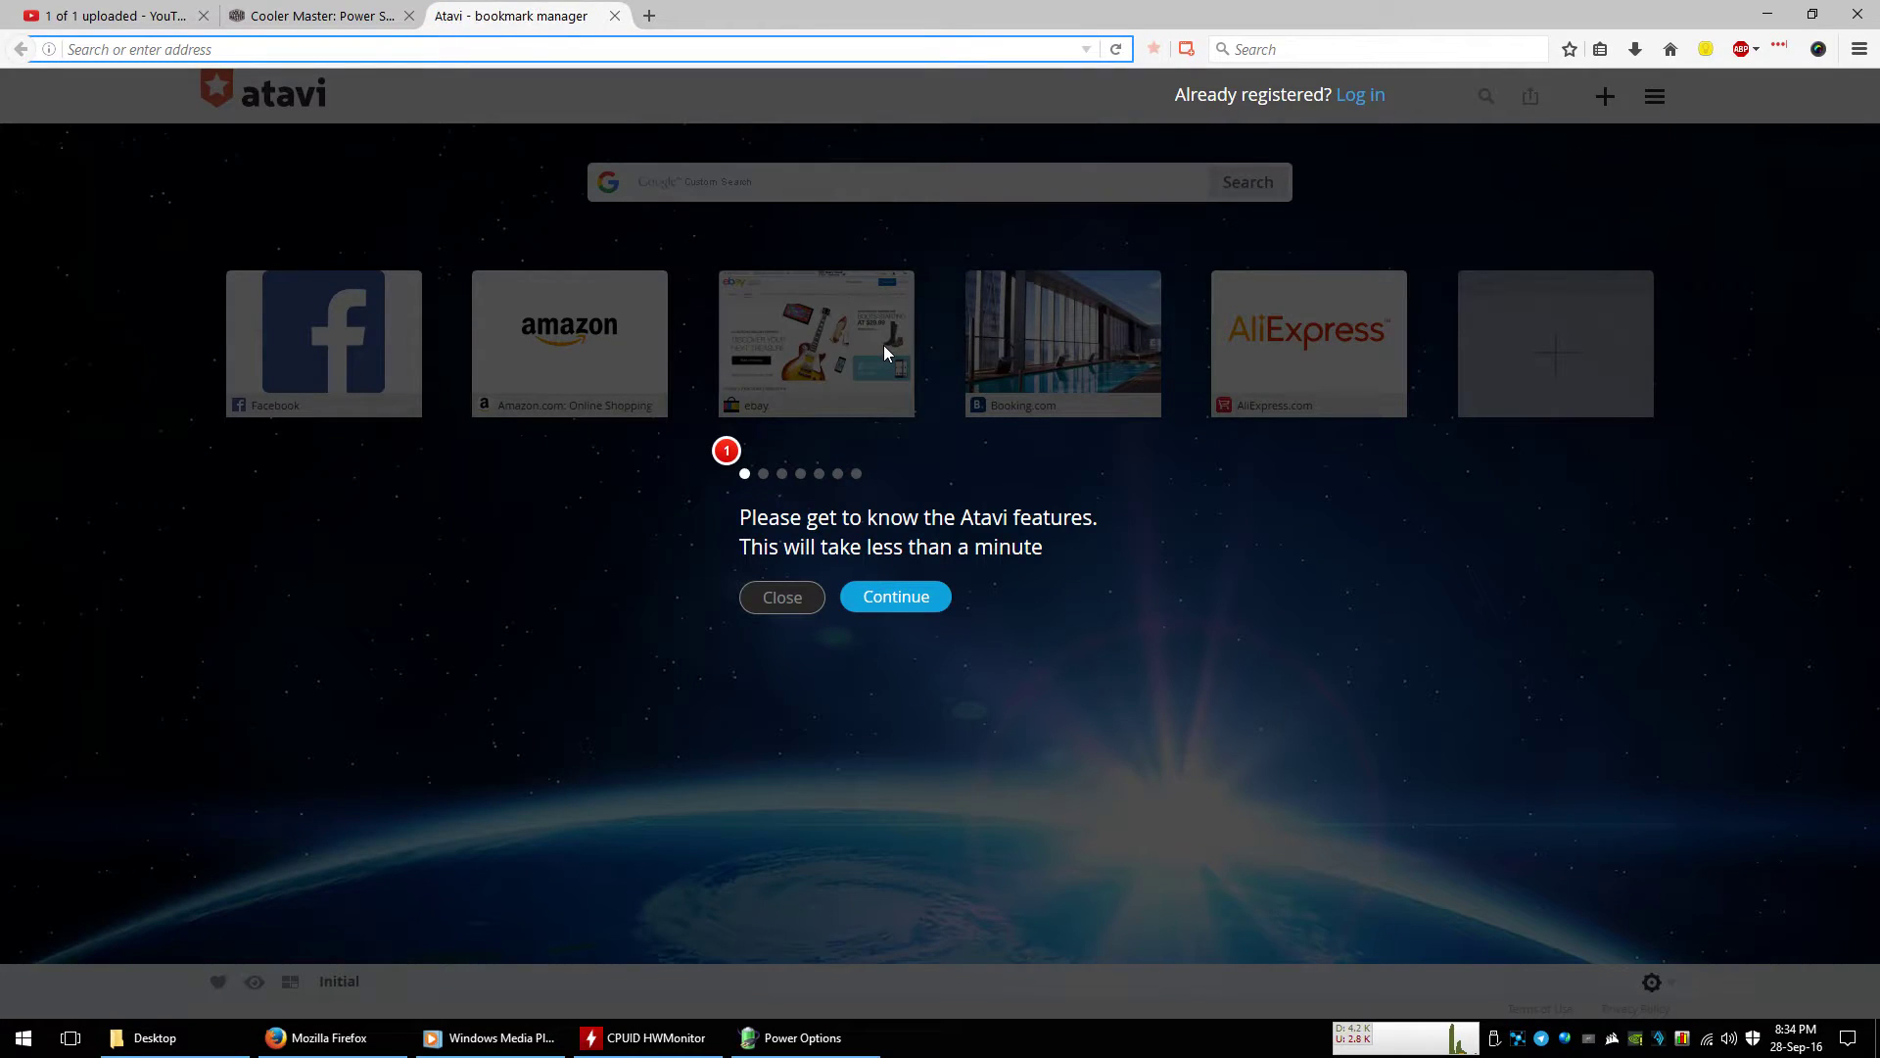
key("ctrl+w")
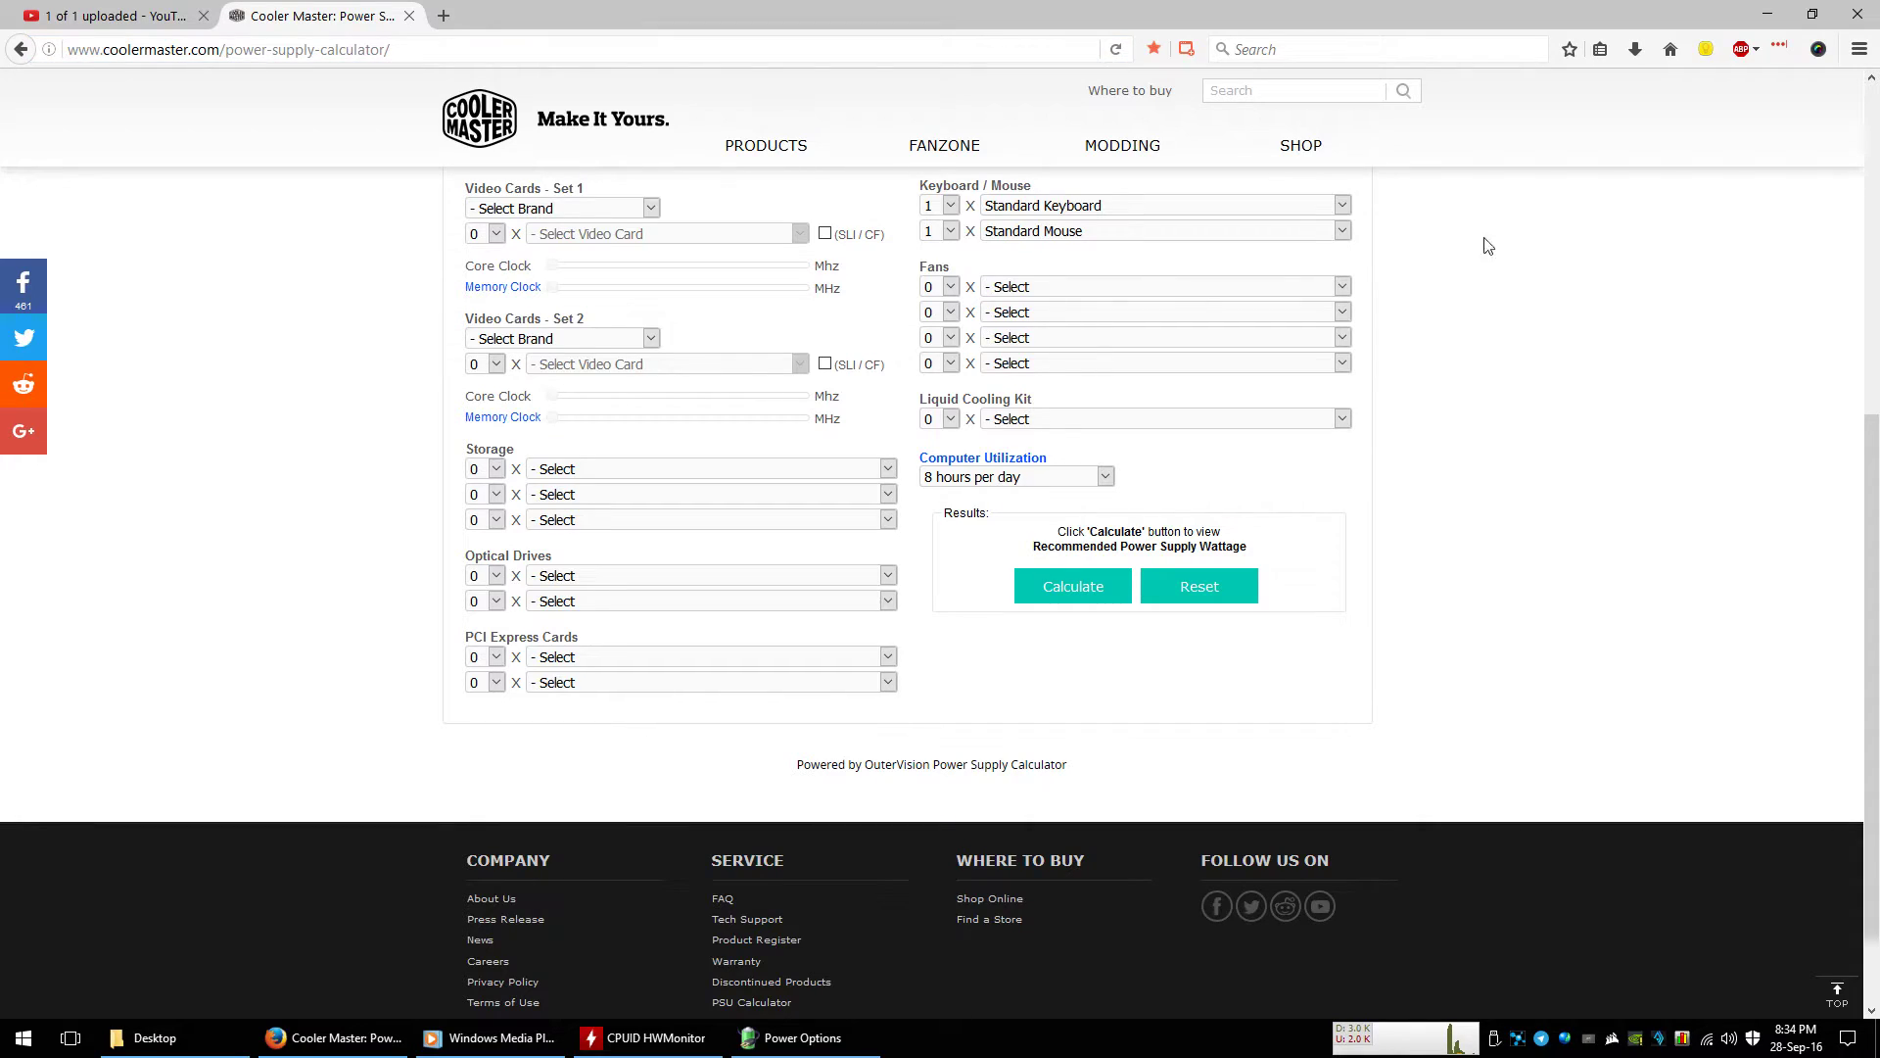
scroll(1684, 323, "up", 6)
left_click(1768, 14)
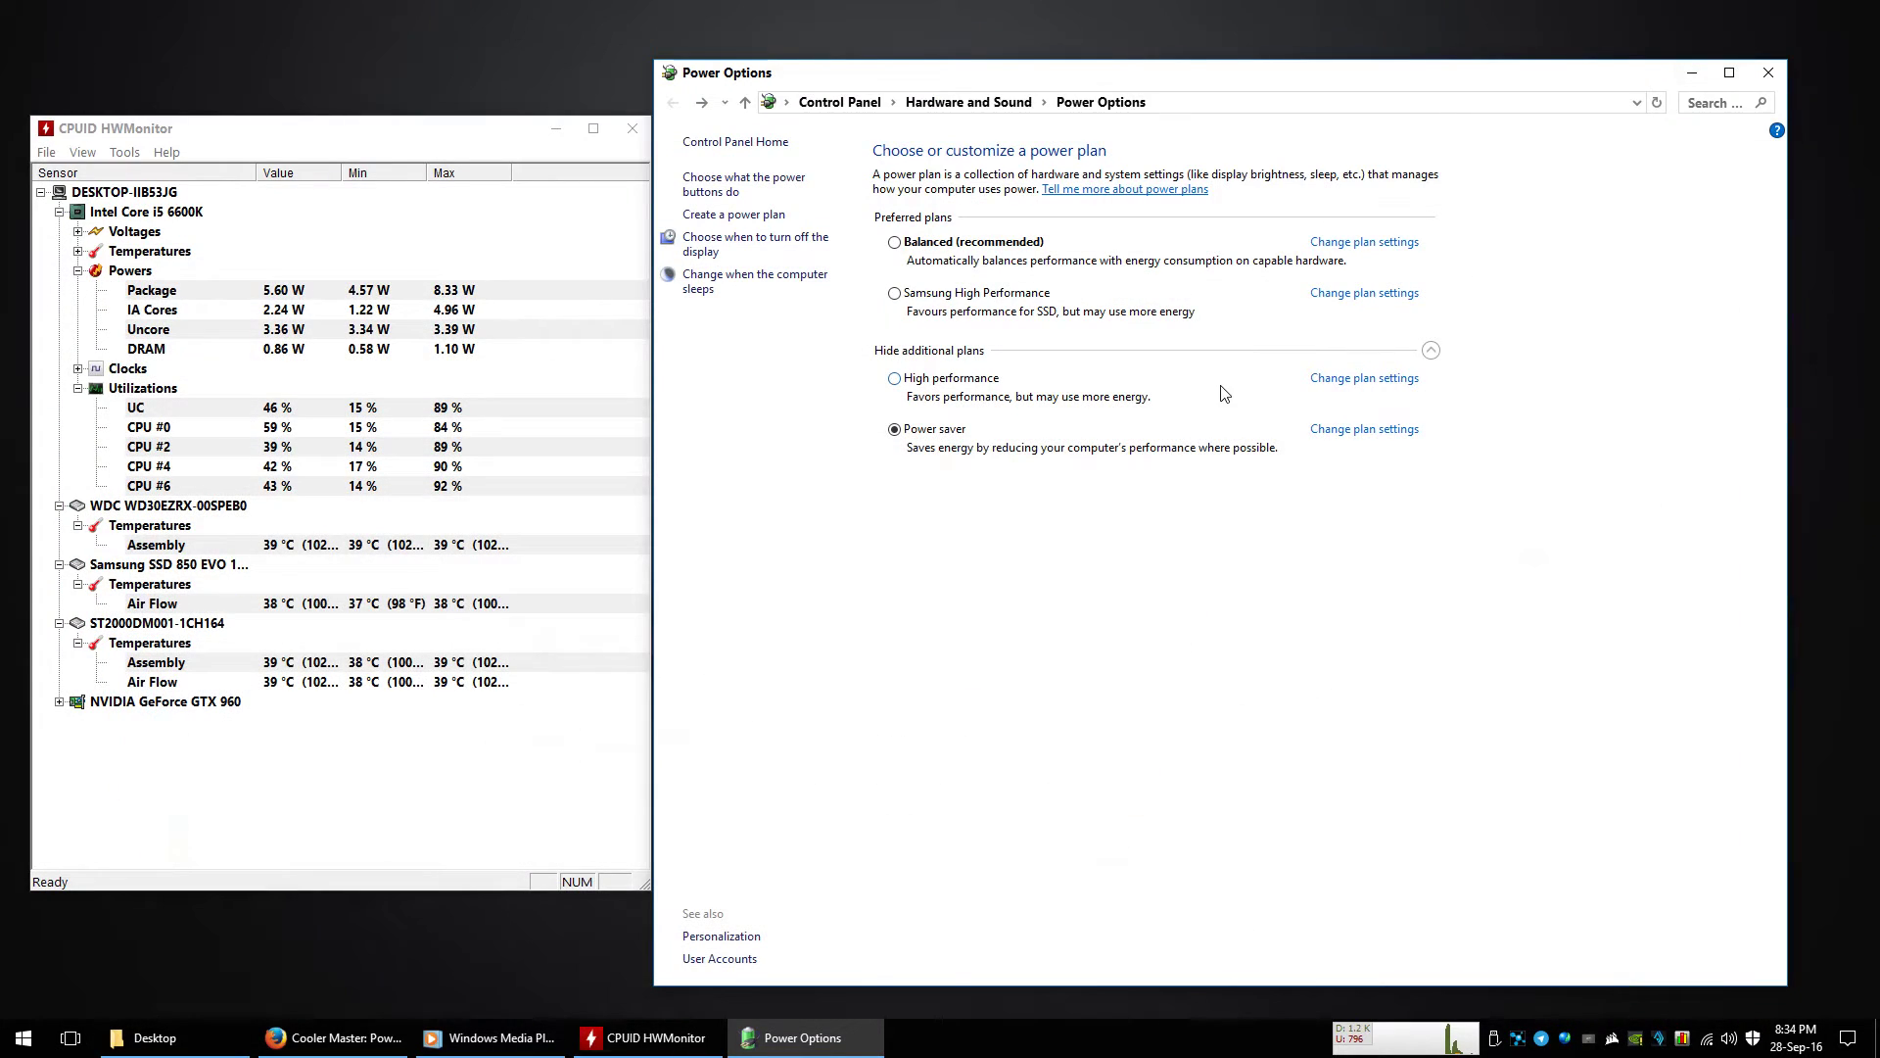
- Activate the Balanced (recommended) plan and select HWMonitor's CPU Package reading
left_click(928, 243)
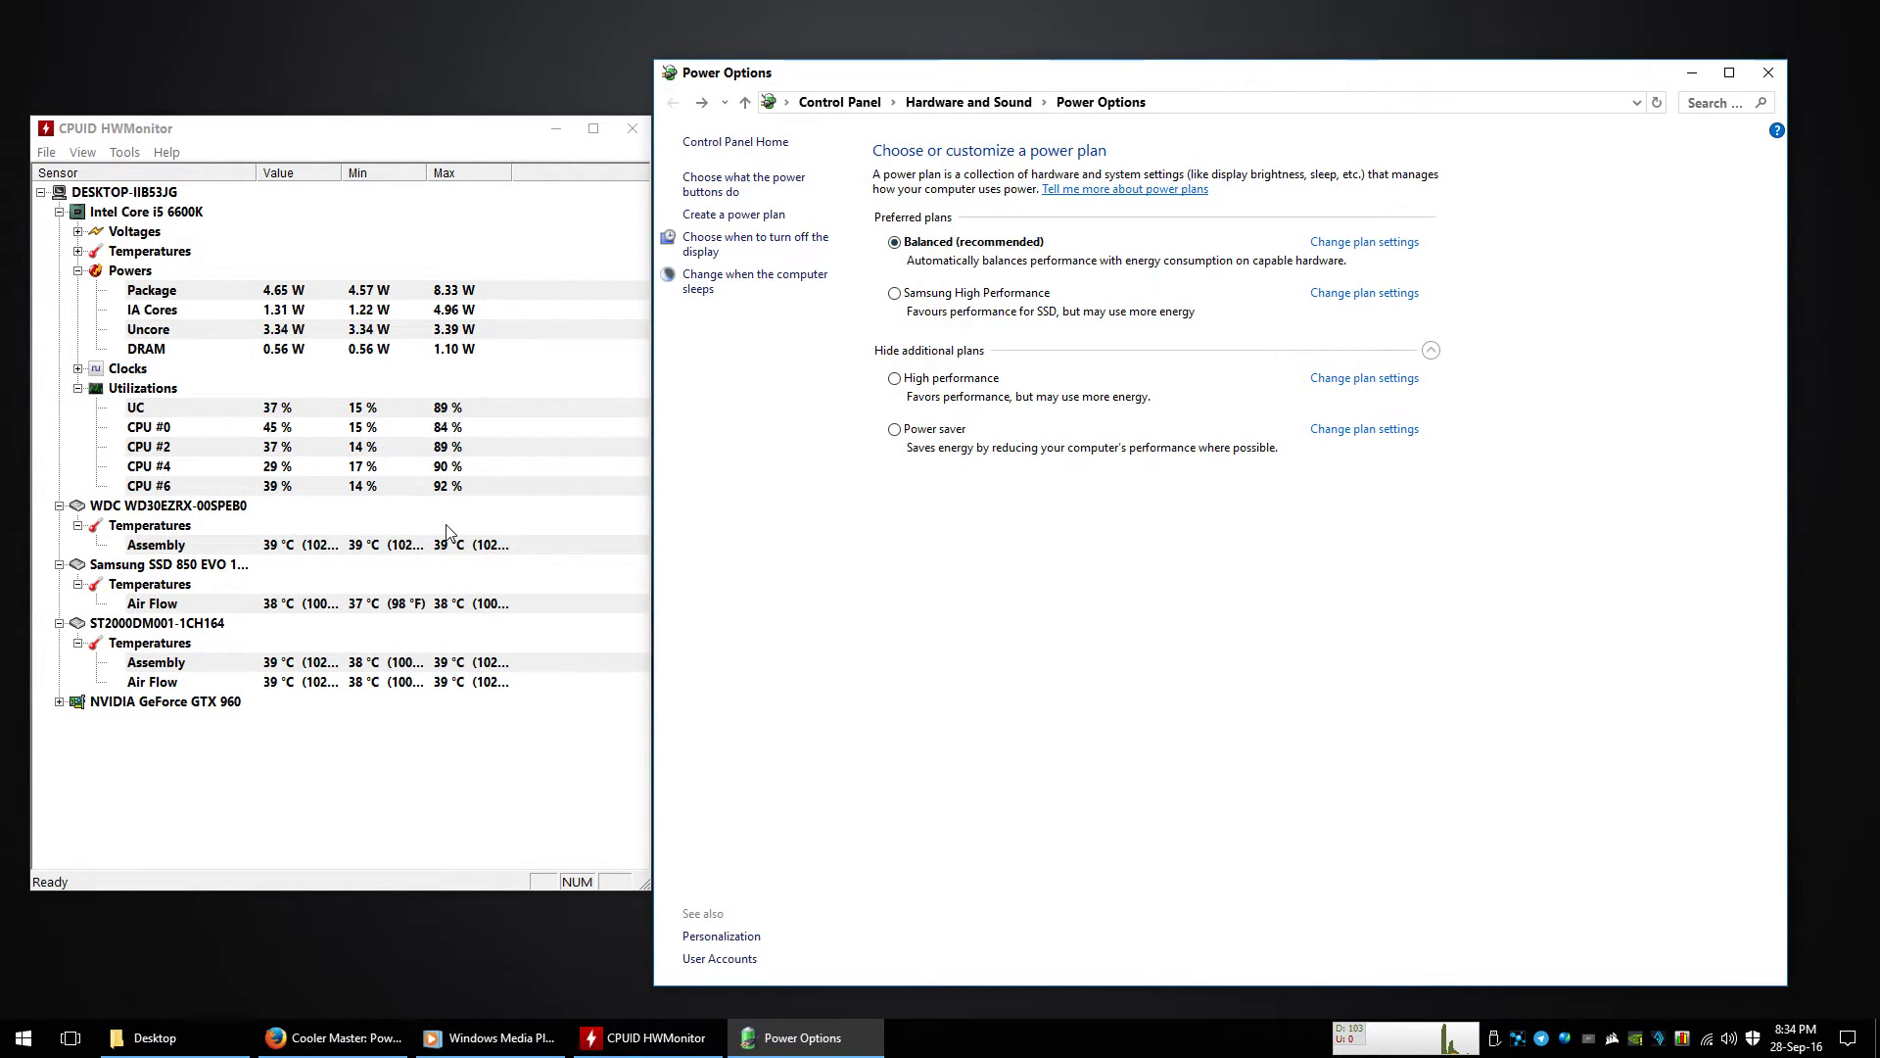
left_click(449, 309)
left_click(457, 296)
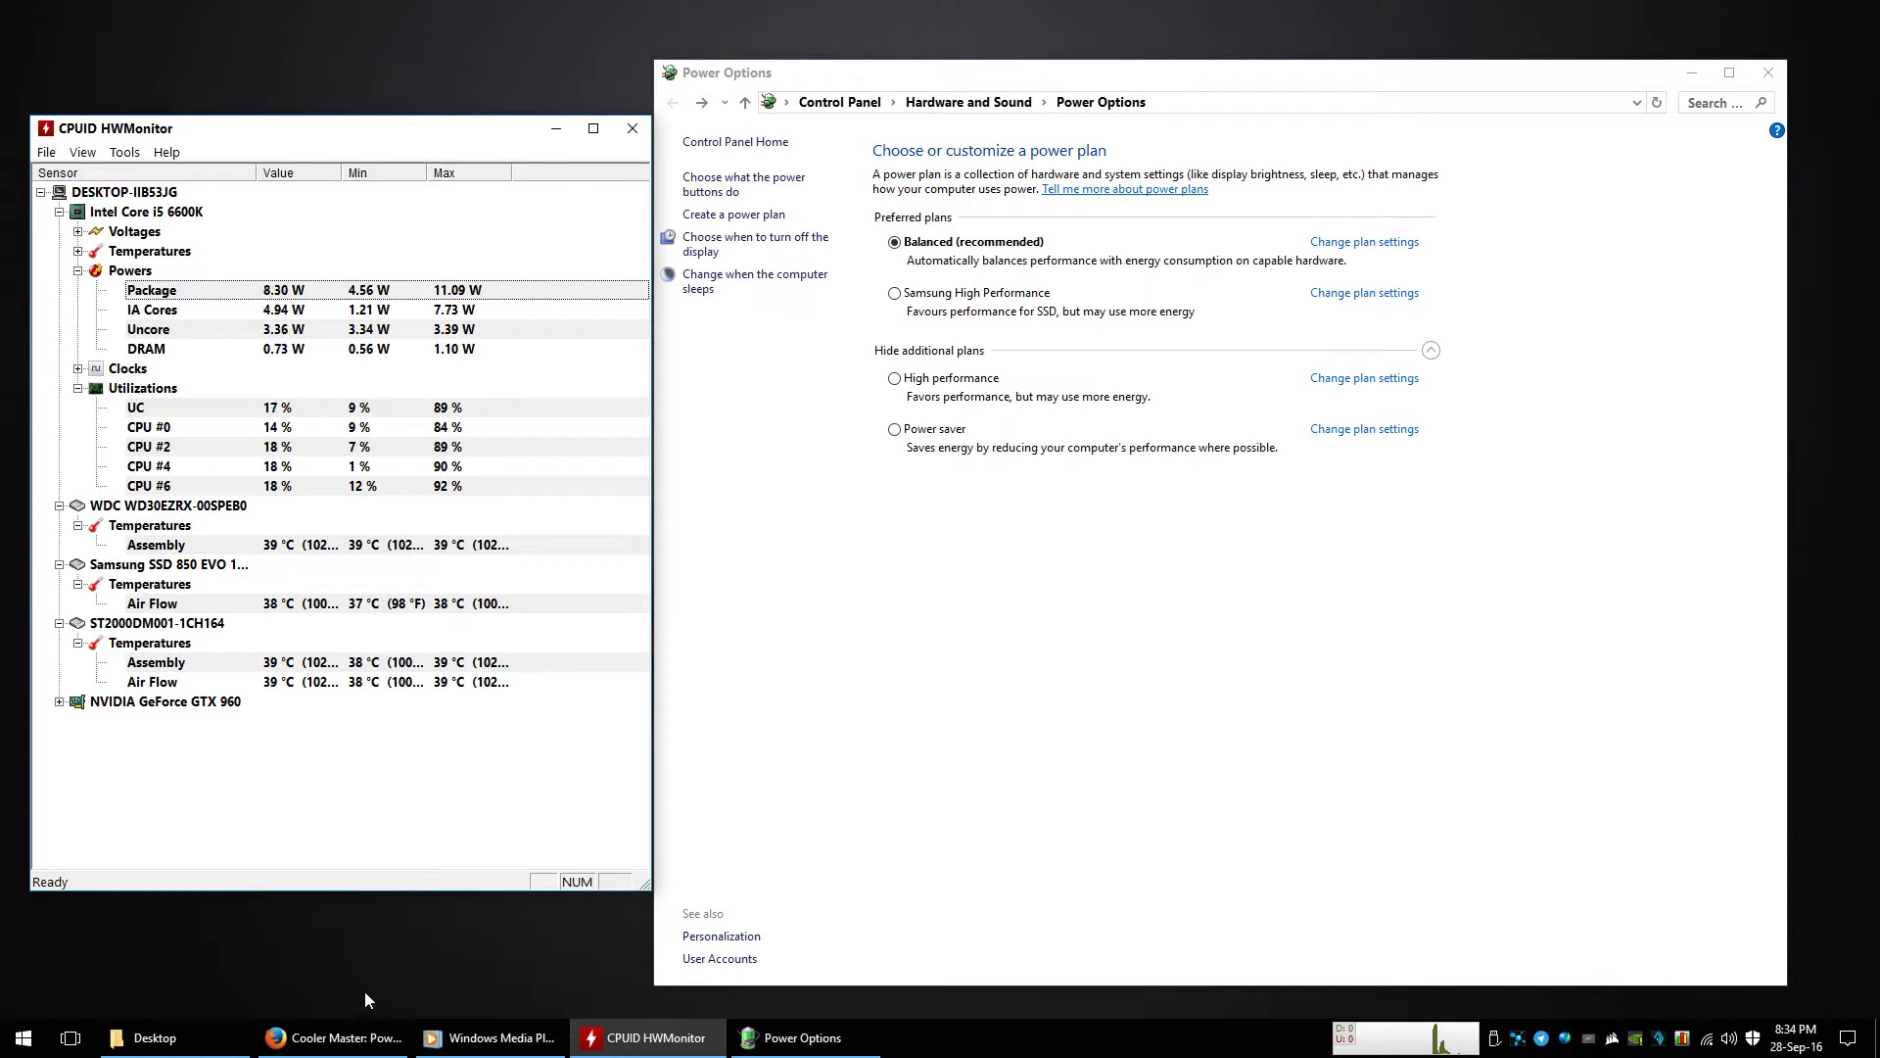
- Minimize Firefox so HWMonitor's Package peak of 24.94 W is visible
left_click(345, 1044)
left_click(346, 1051)
left_click(344, 1044)
left_click(345, 1043)
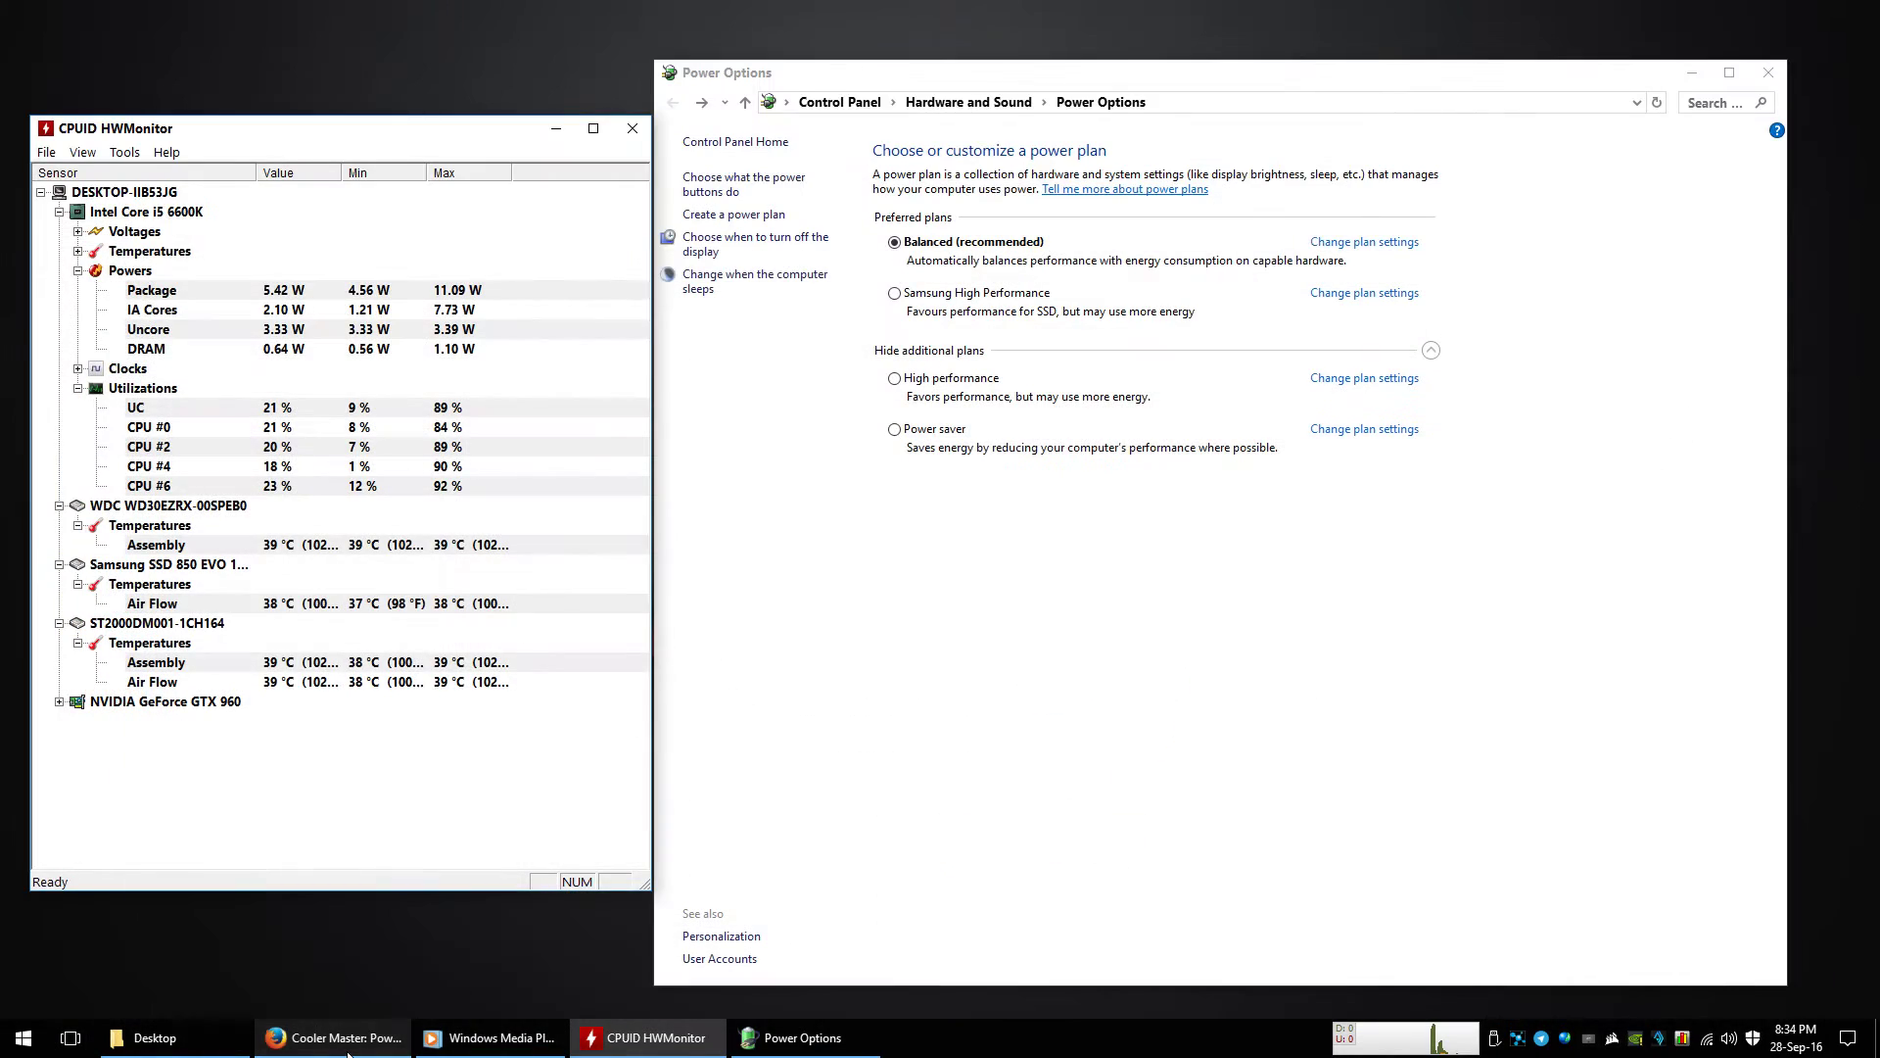
left_click(344, 1044)
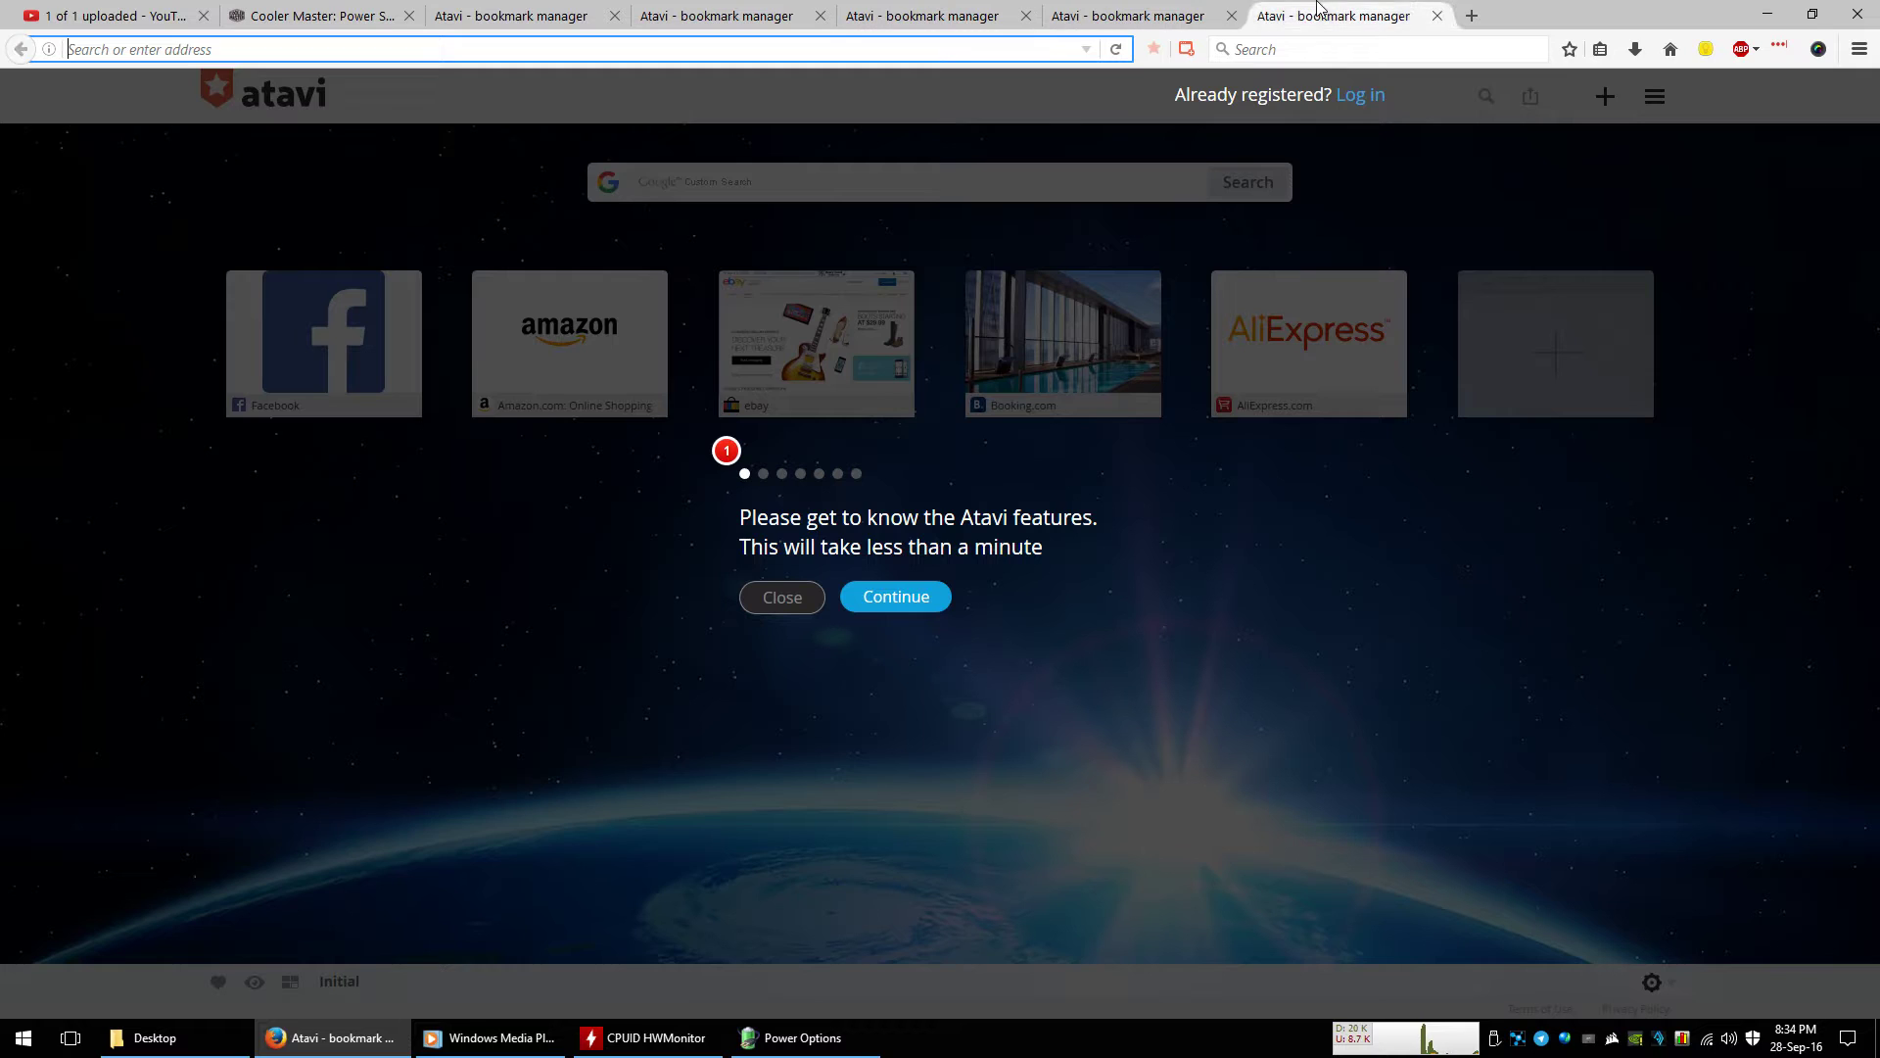
left_click(1782, 12)
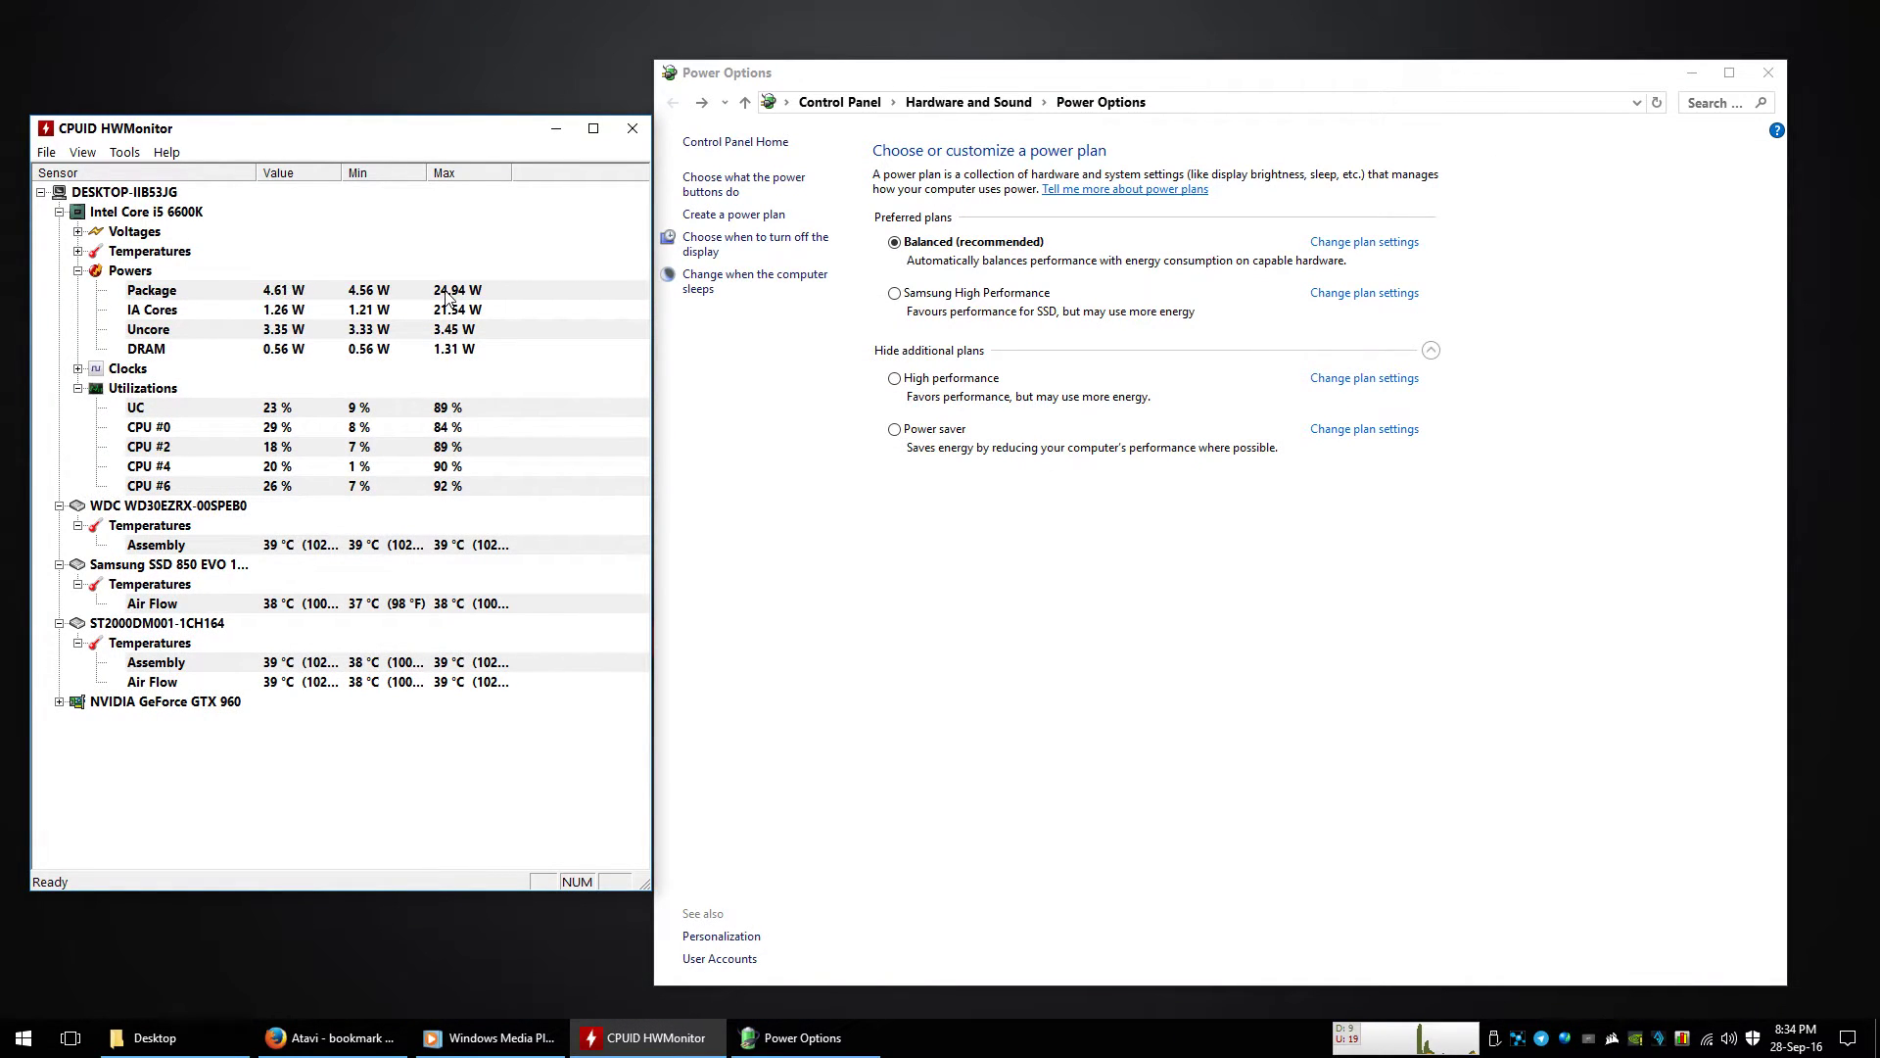
- Launch Notepad from the Start menu search
key("super")
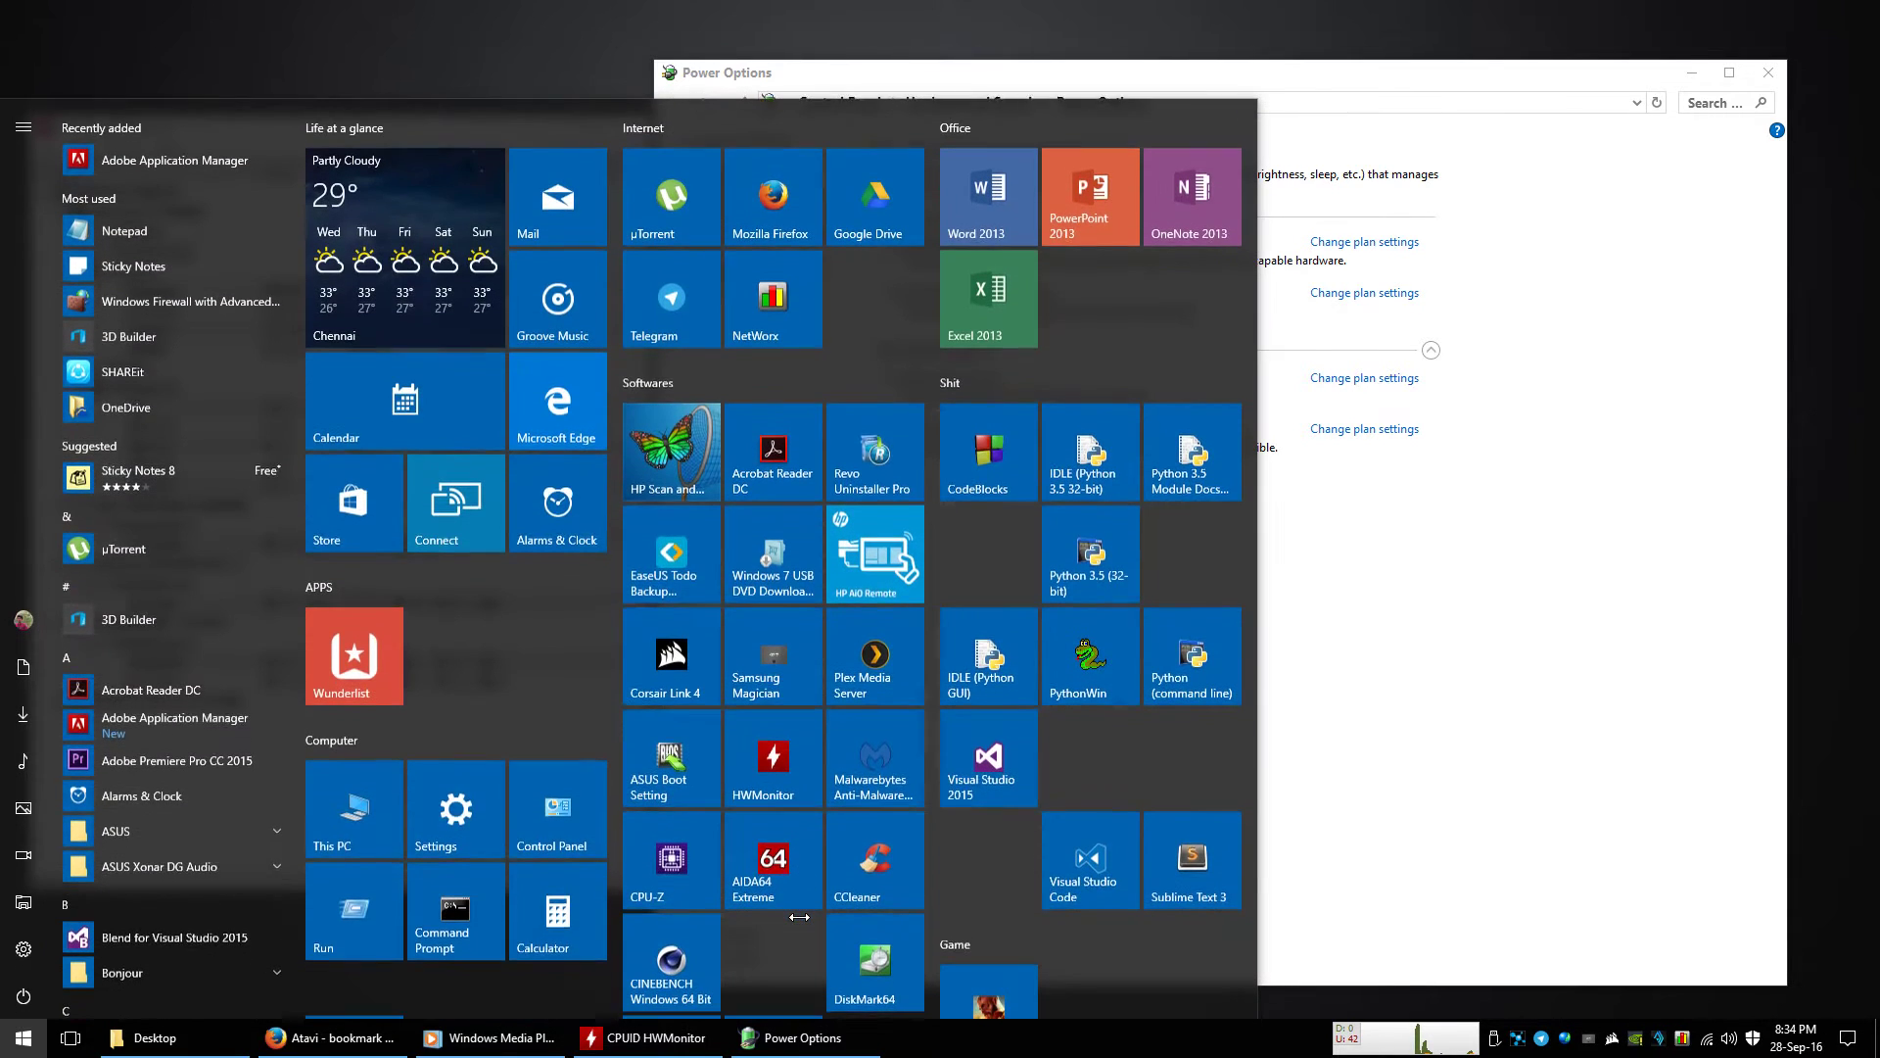
left_click(803, 926)
type("notepad")
key("Return")
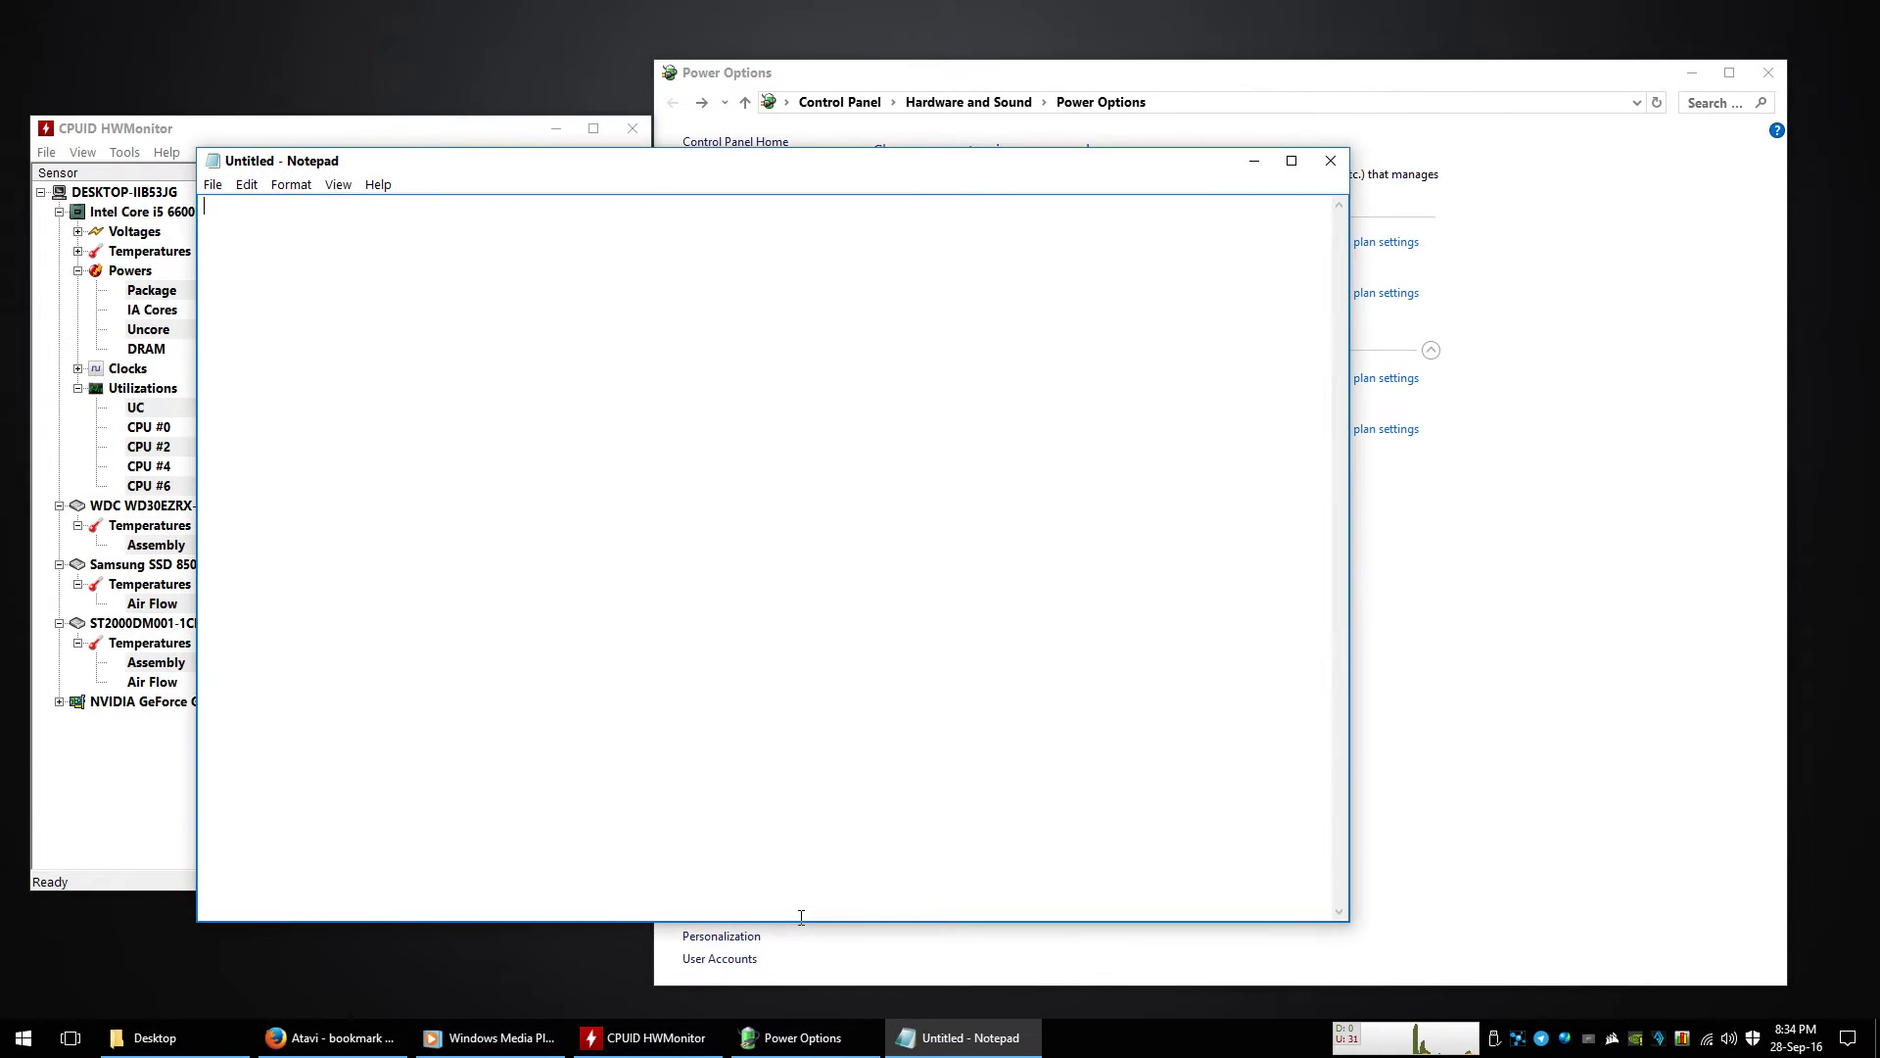
- Note power saver mode consumed 8.33 and balanced mode 27.34 W
type("aver mode - consumed 8.33")
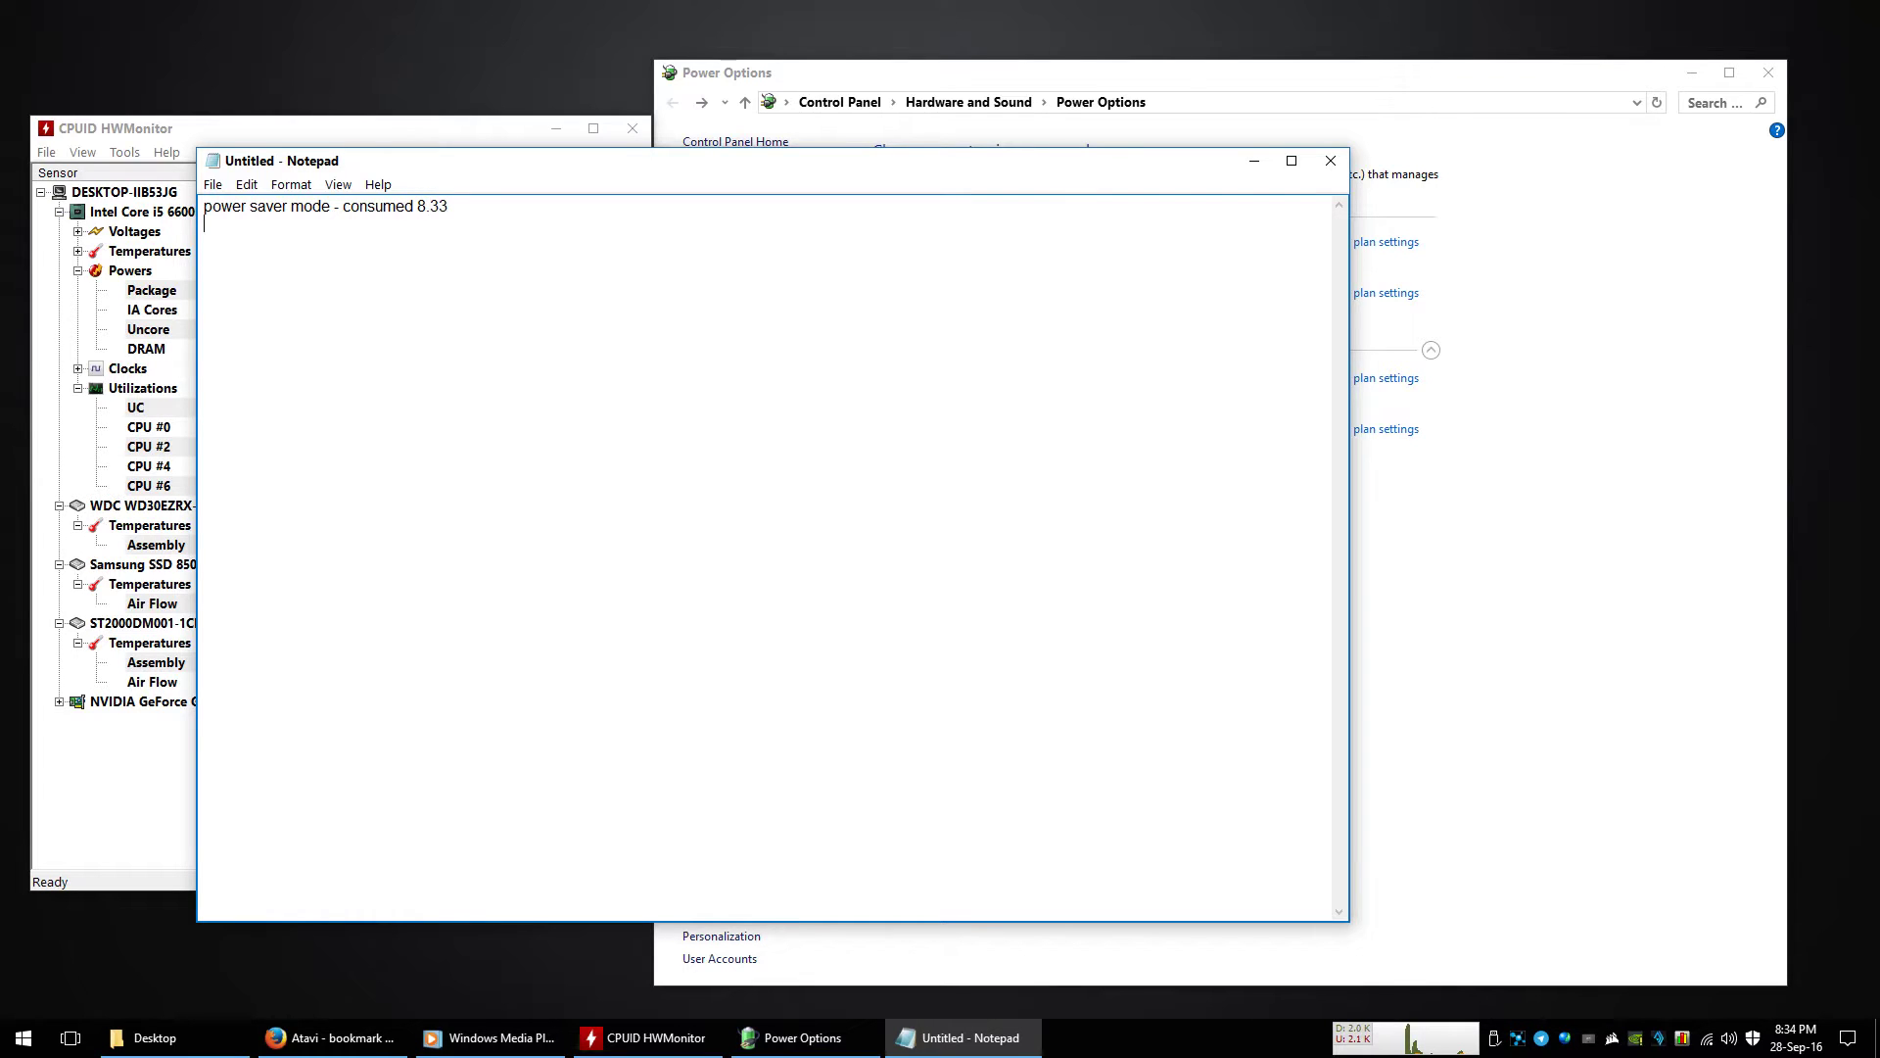
type("  balanced mode -")
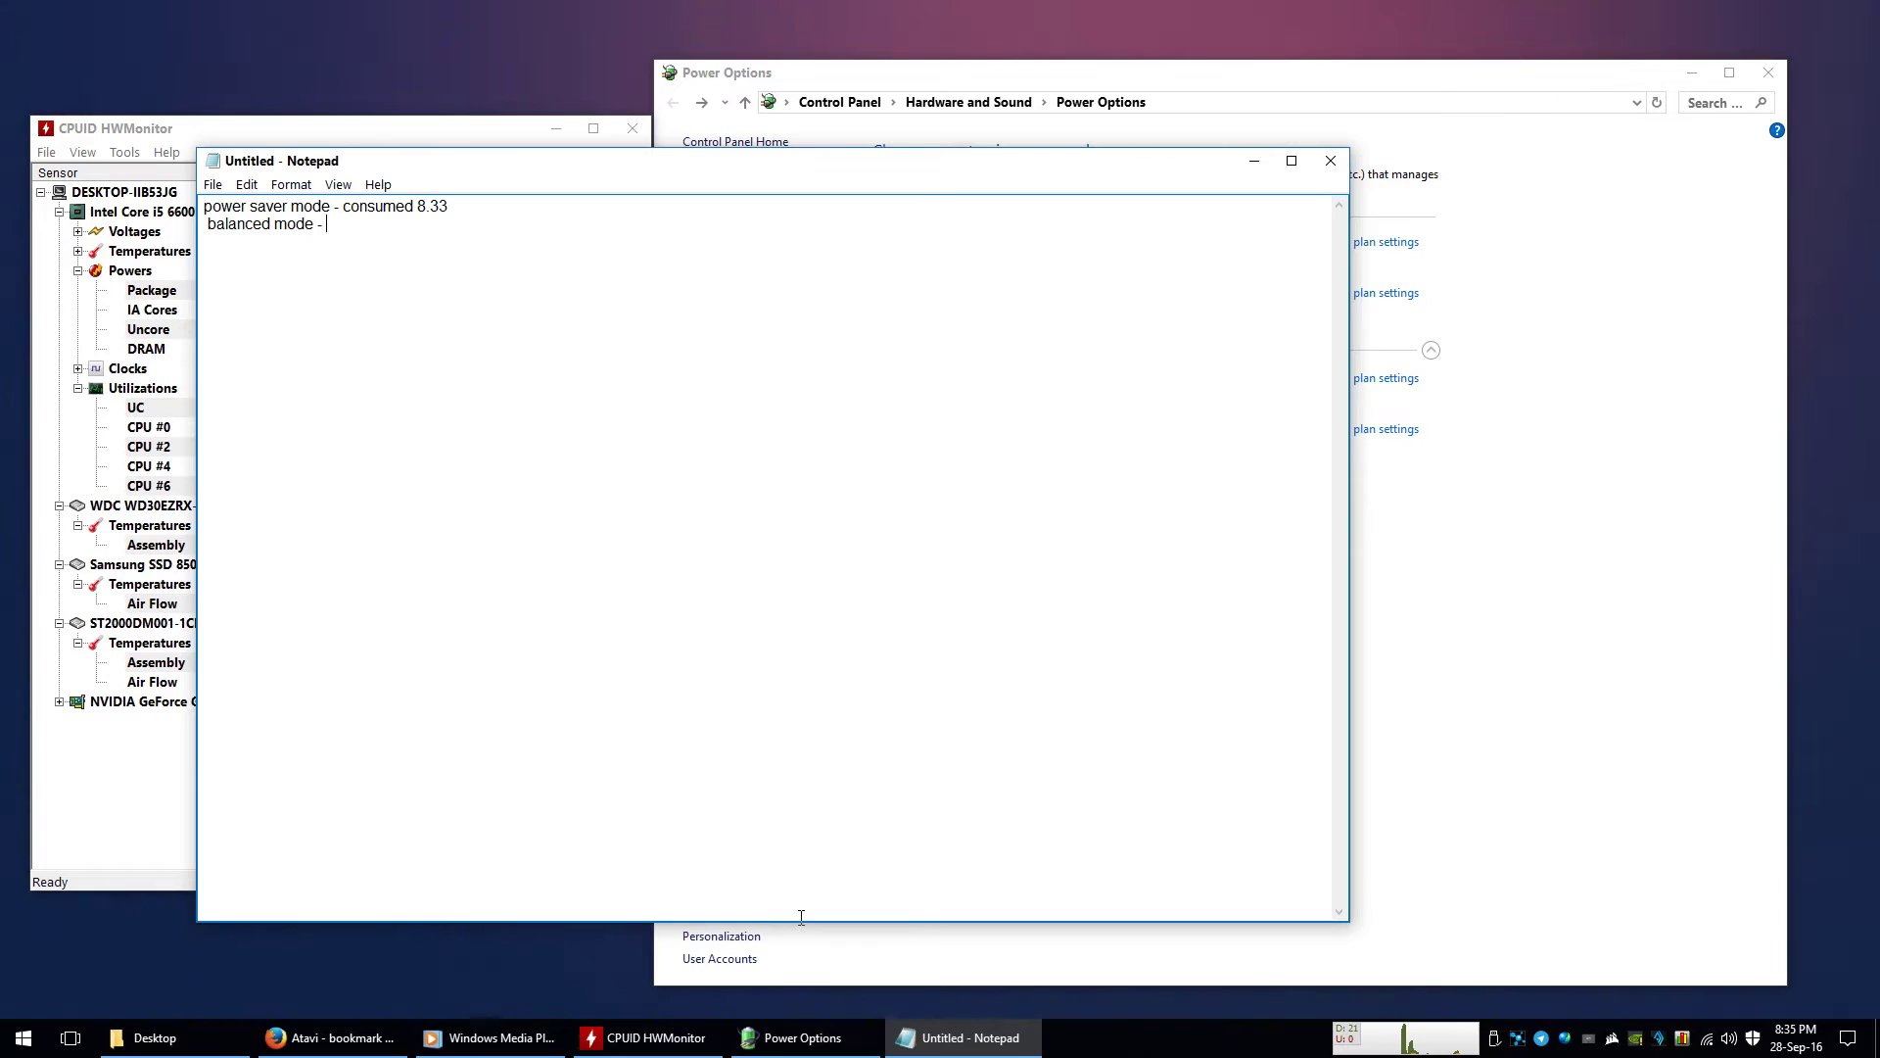
left_click_drag(692, 164, 1122, 194)
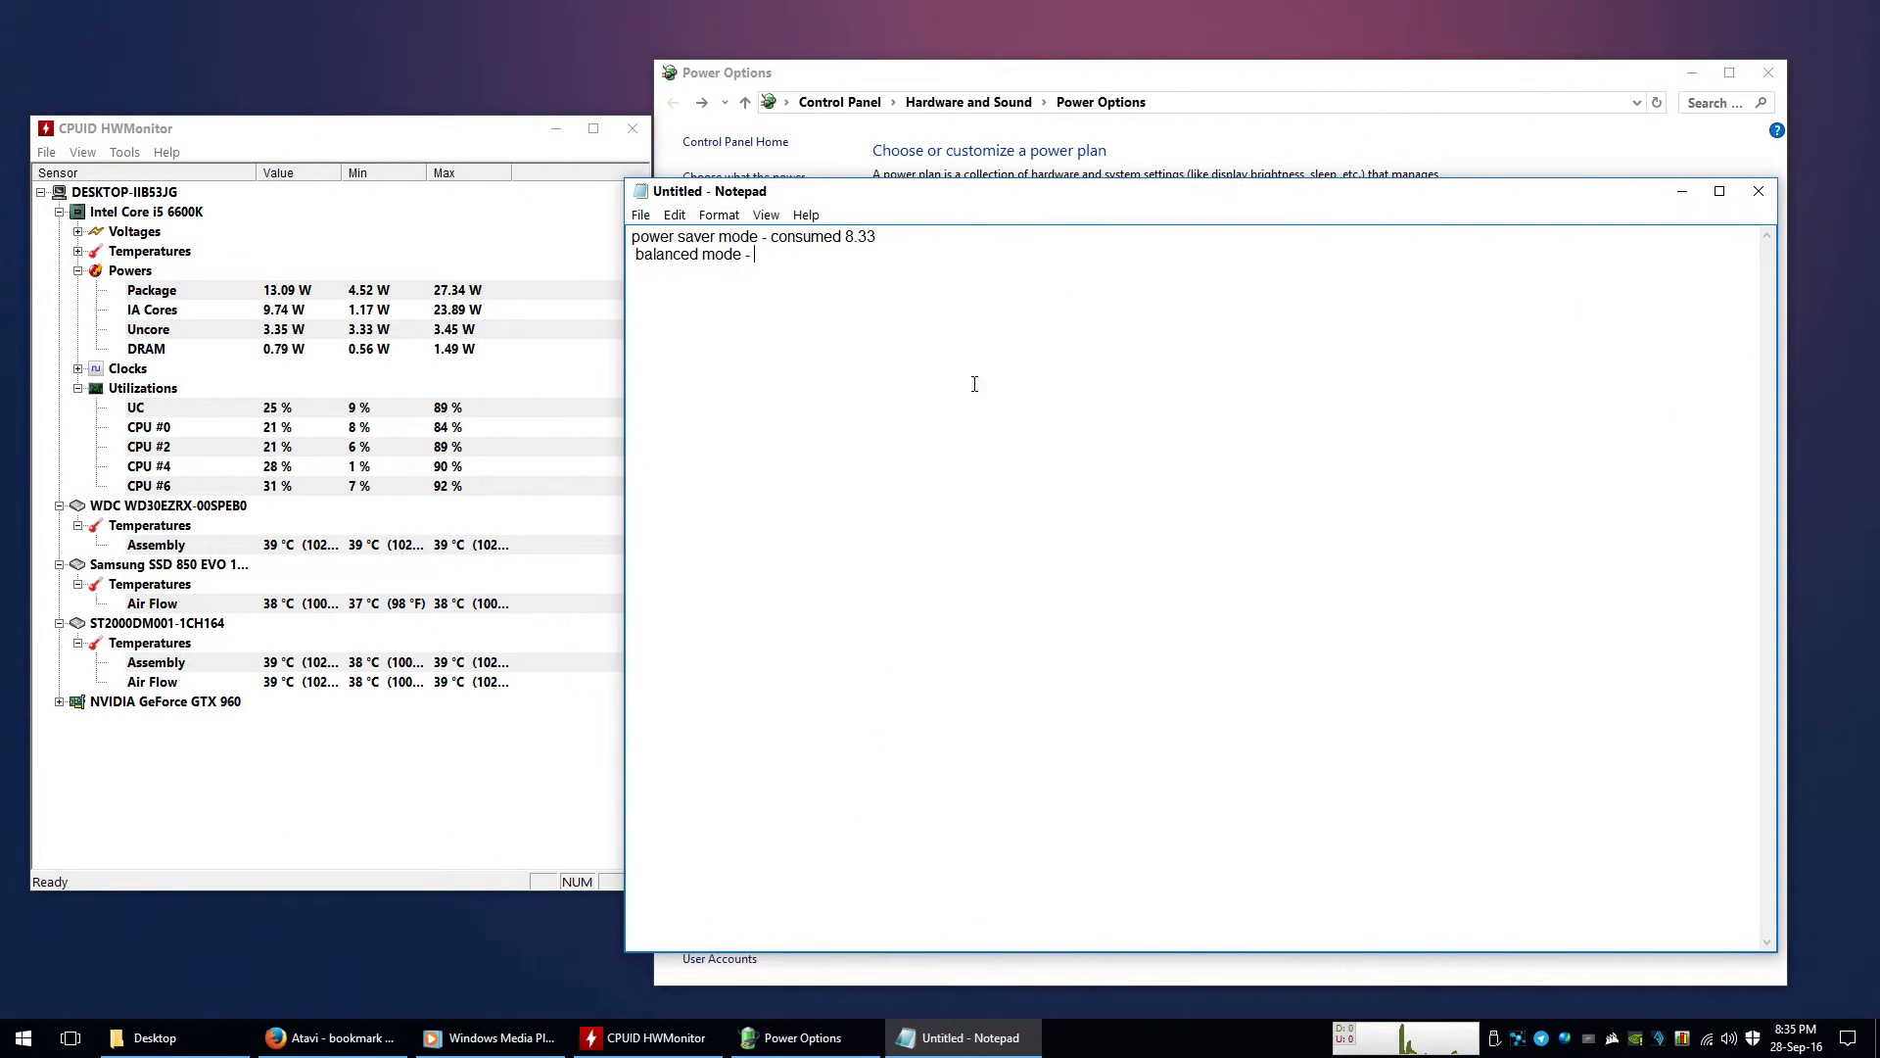
type("27.34 W")
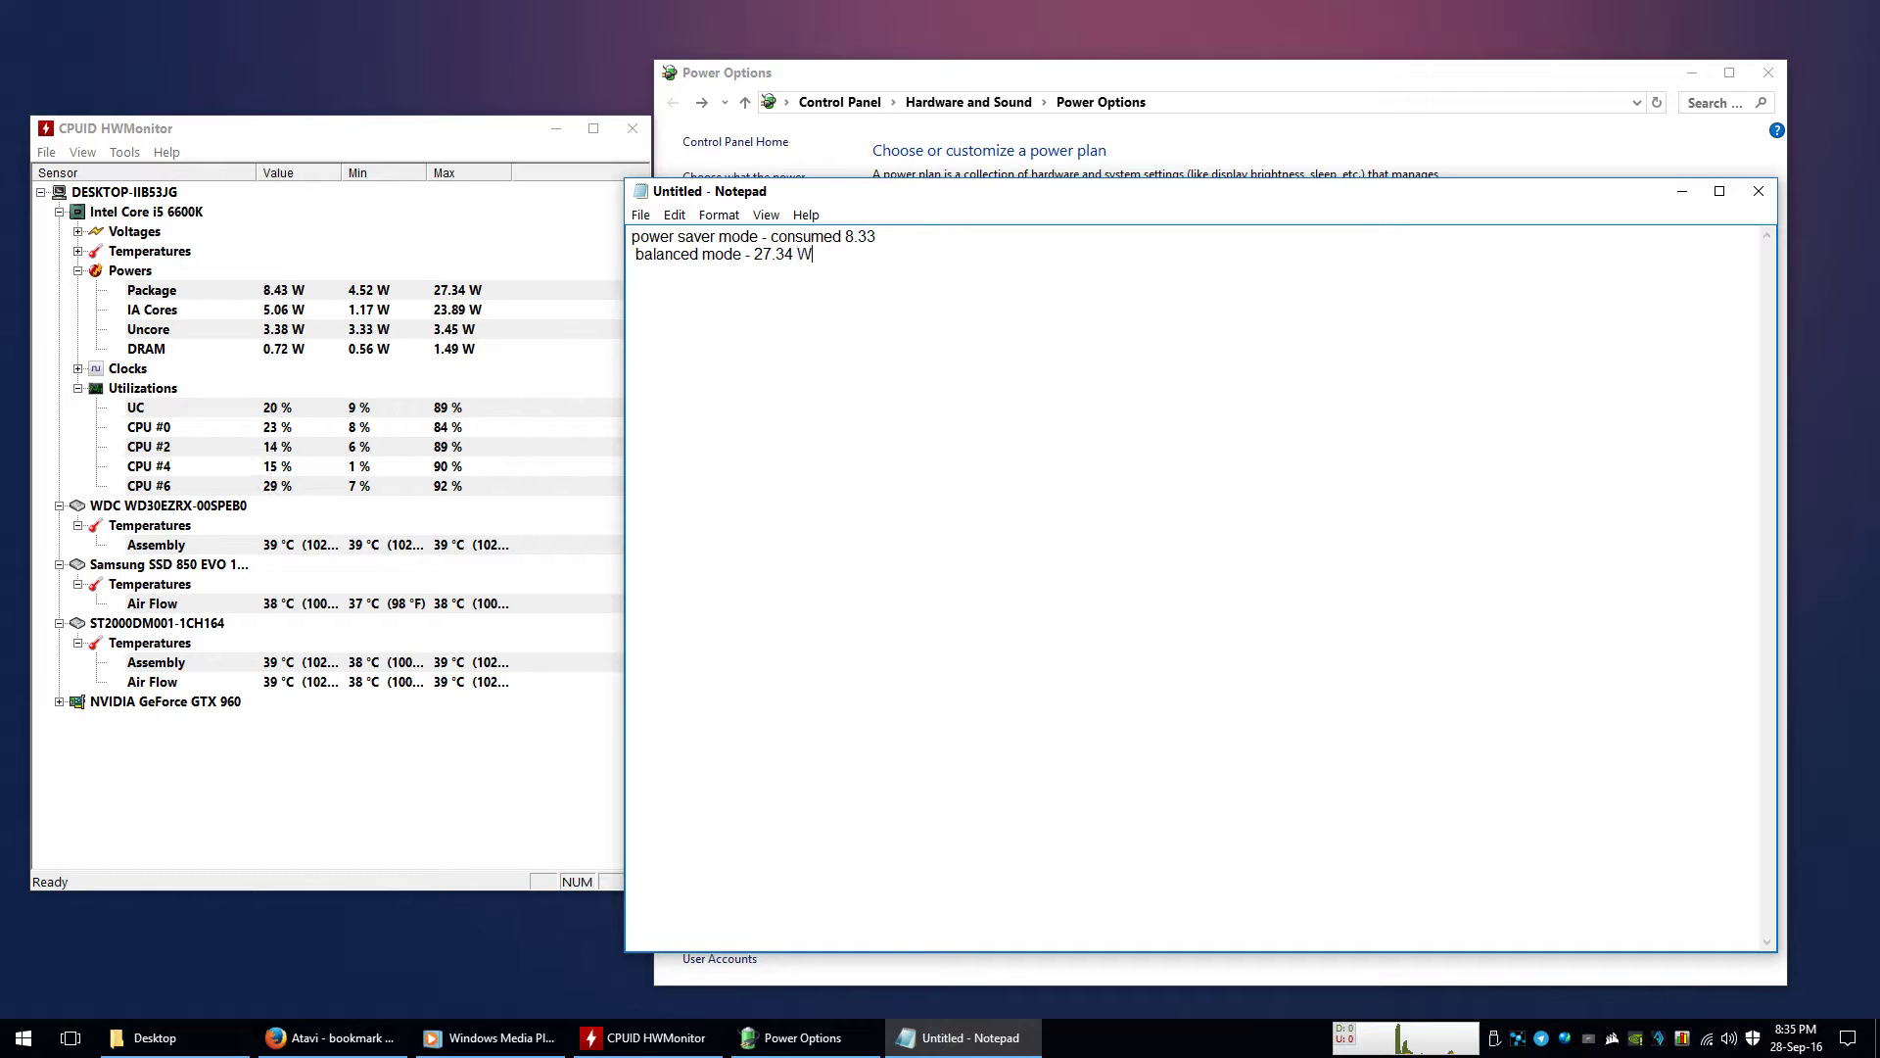
- Add W to the first line and begin a 'high performance/ssd optimized' line
left_click(897, 237)
type("W")
type("gh perfo")
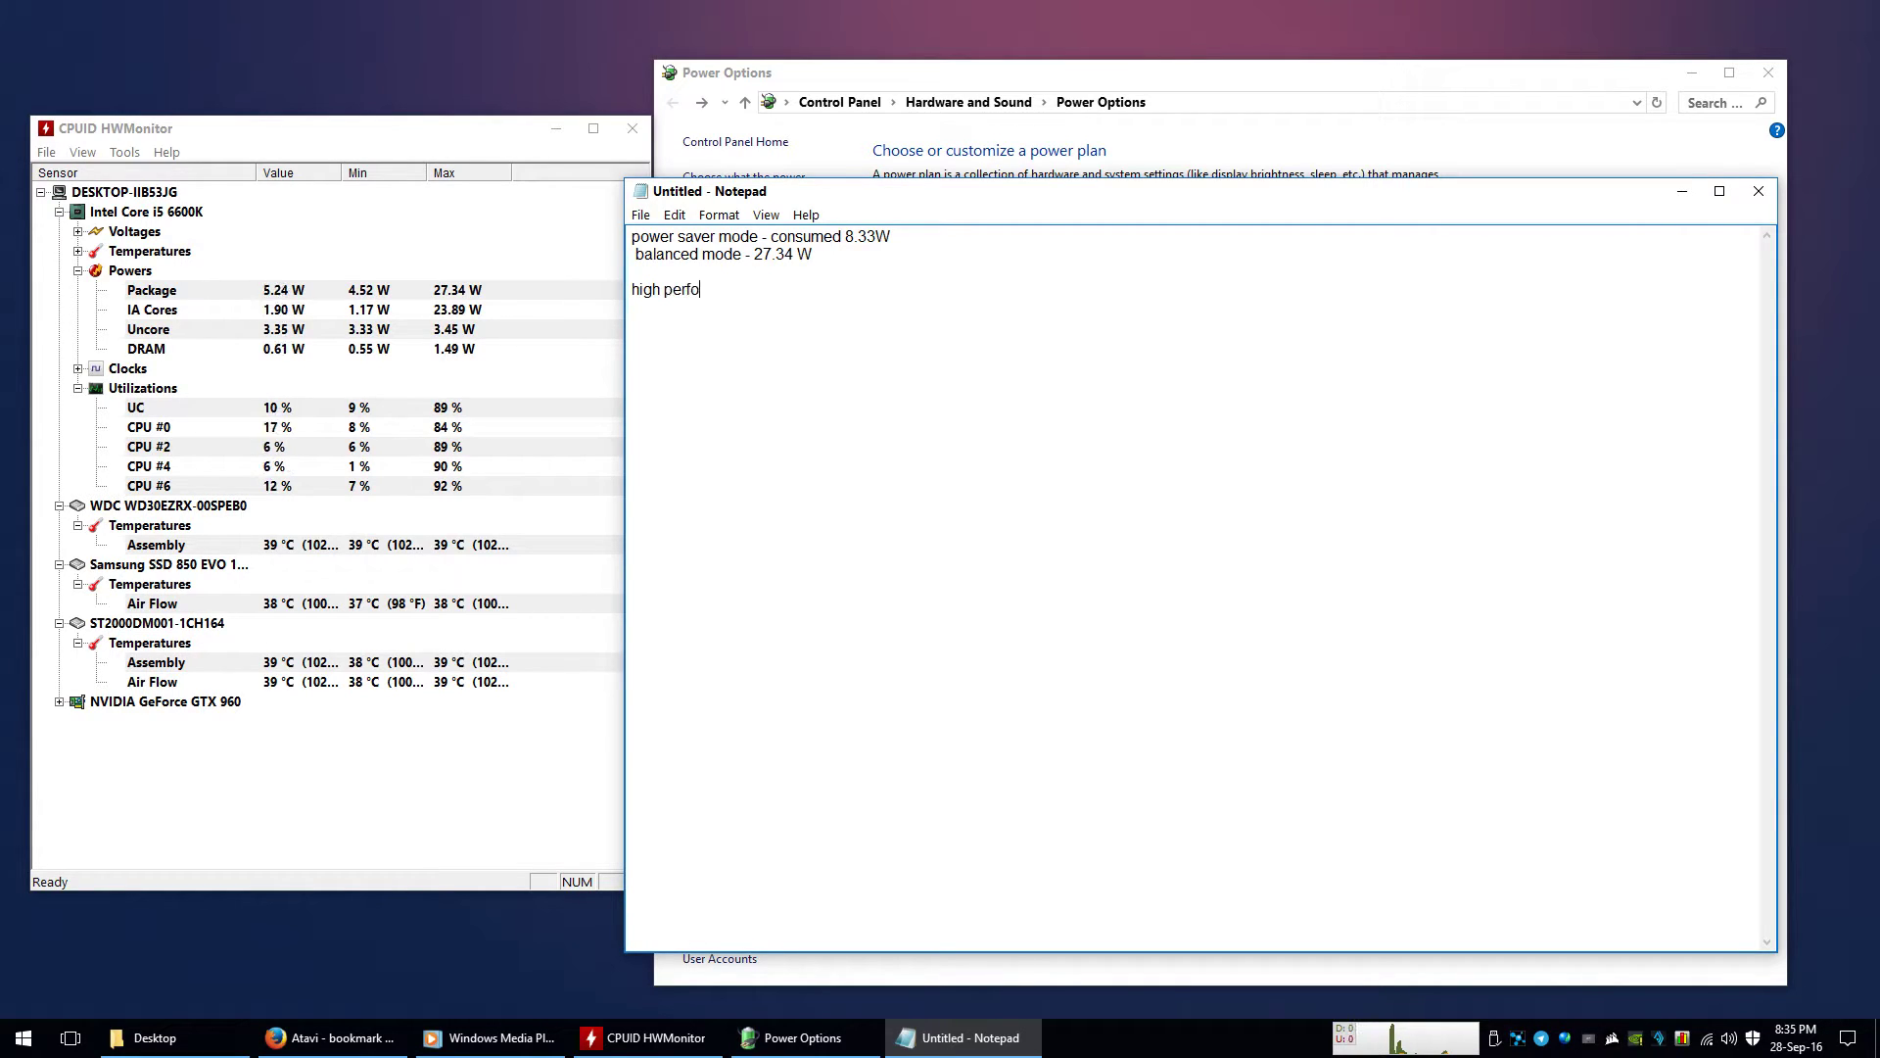
type("rmac")
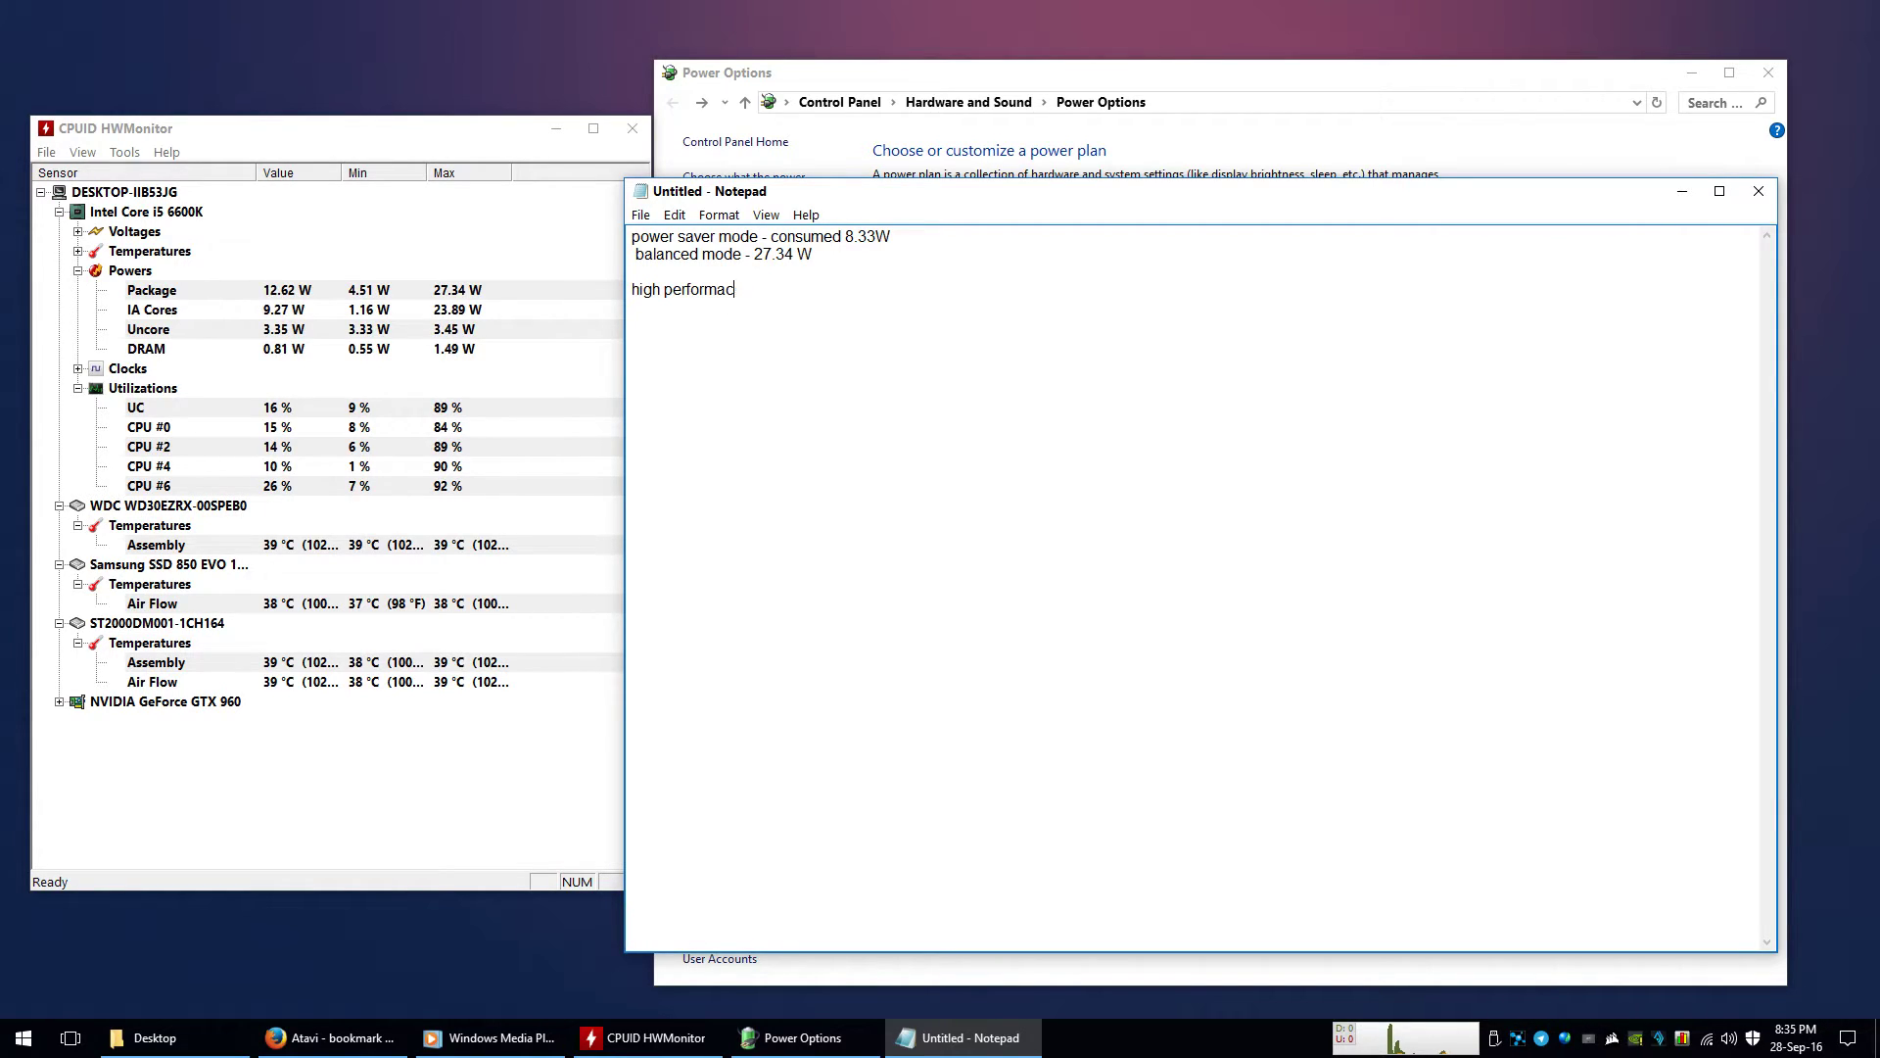
type("enen")
key("BackSpace")
key("BackSpace")
key("BackSpace")
type("nce/ssd optimu")
type("e")
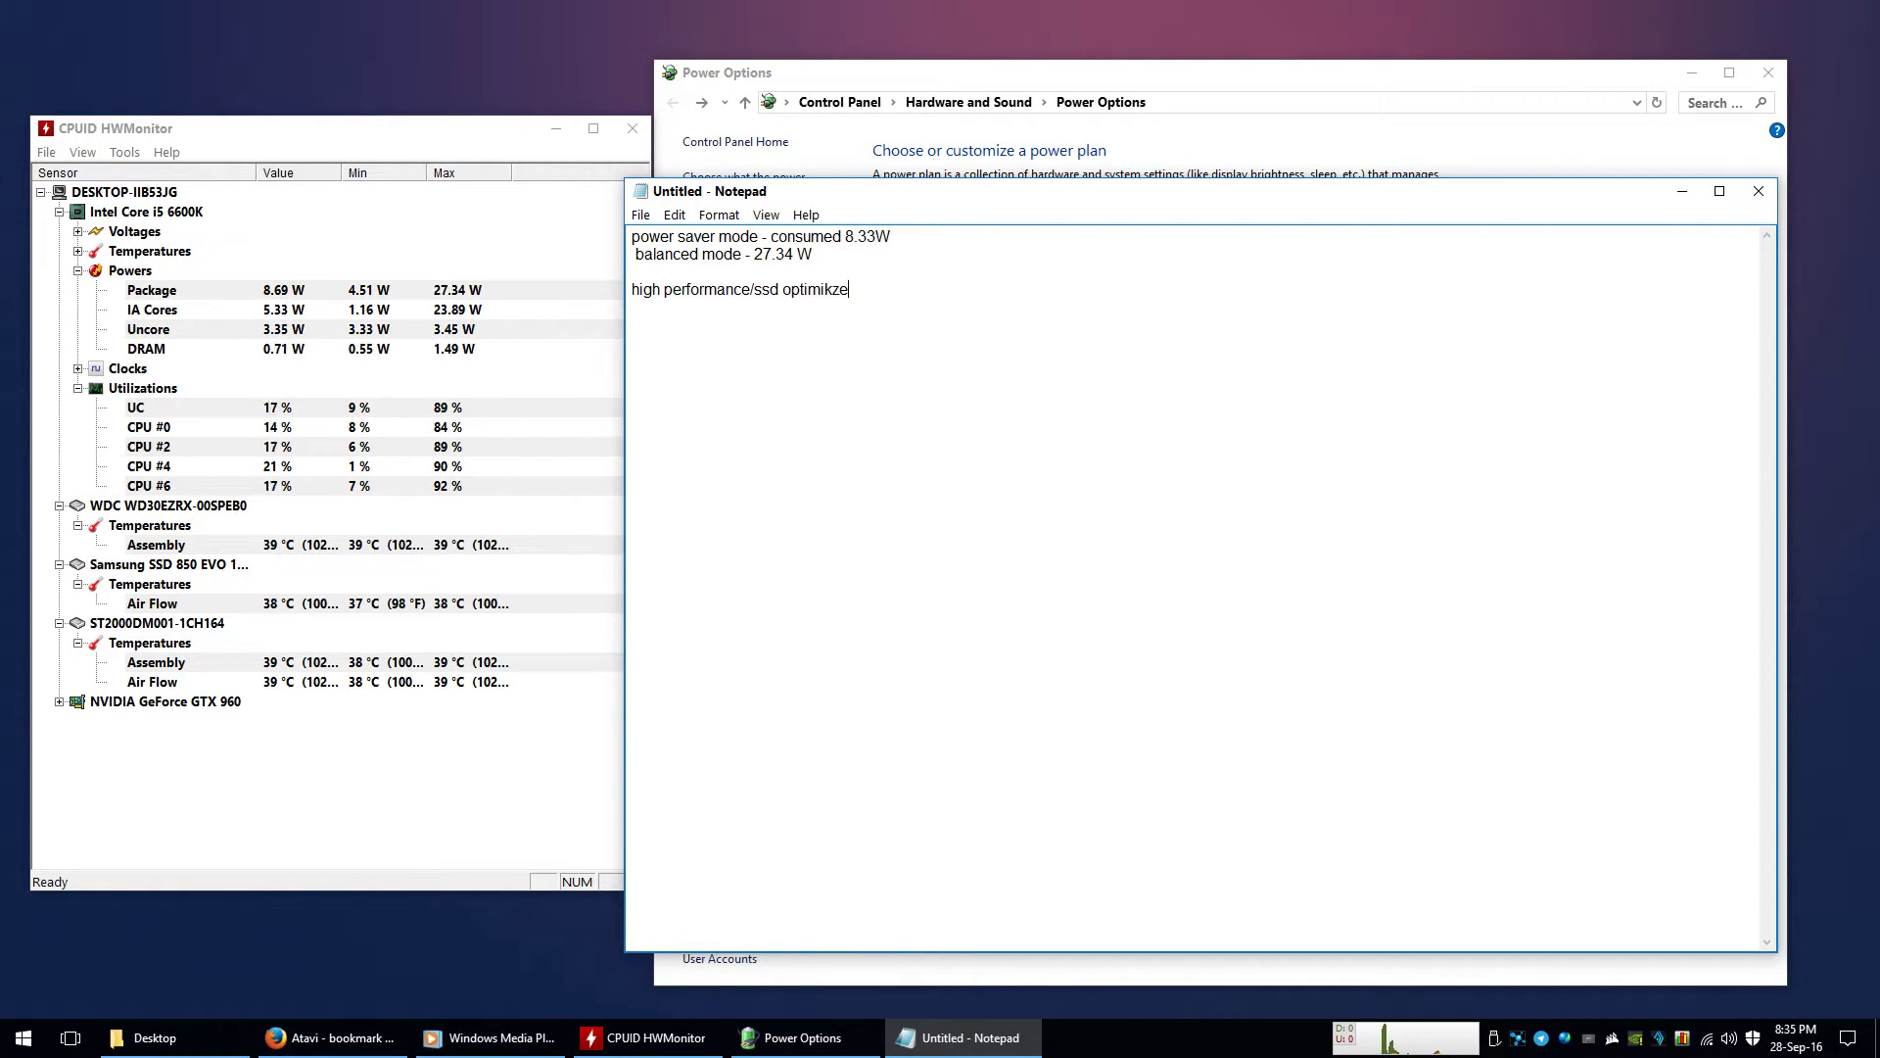
key("BackSpace")
key("BackSpace")
type("z")
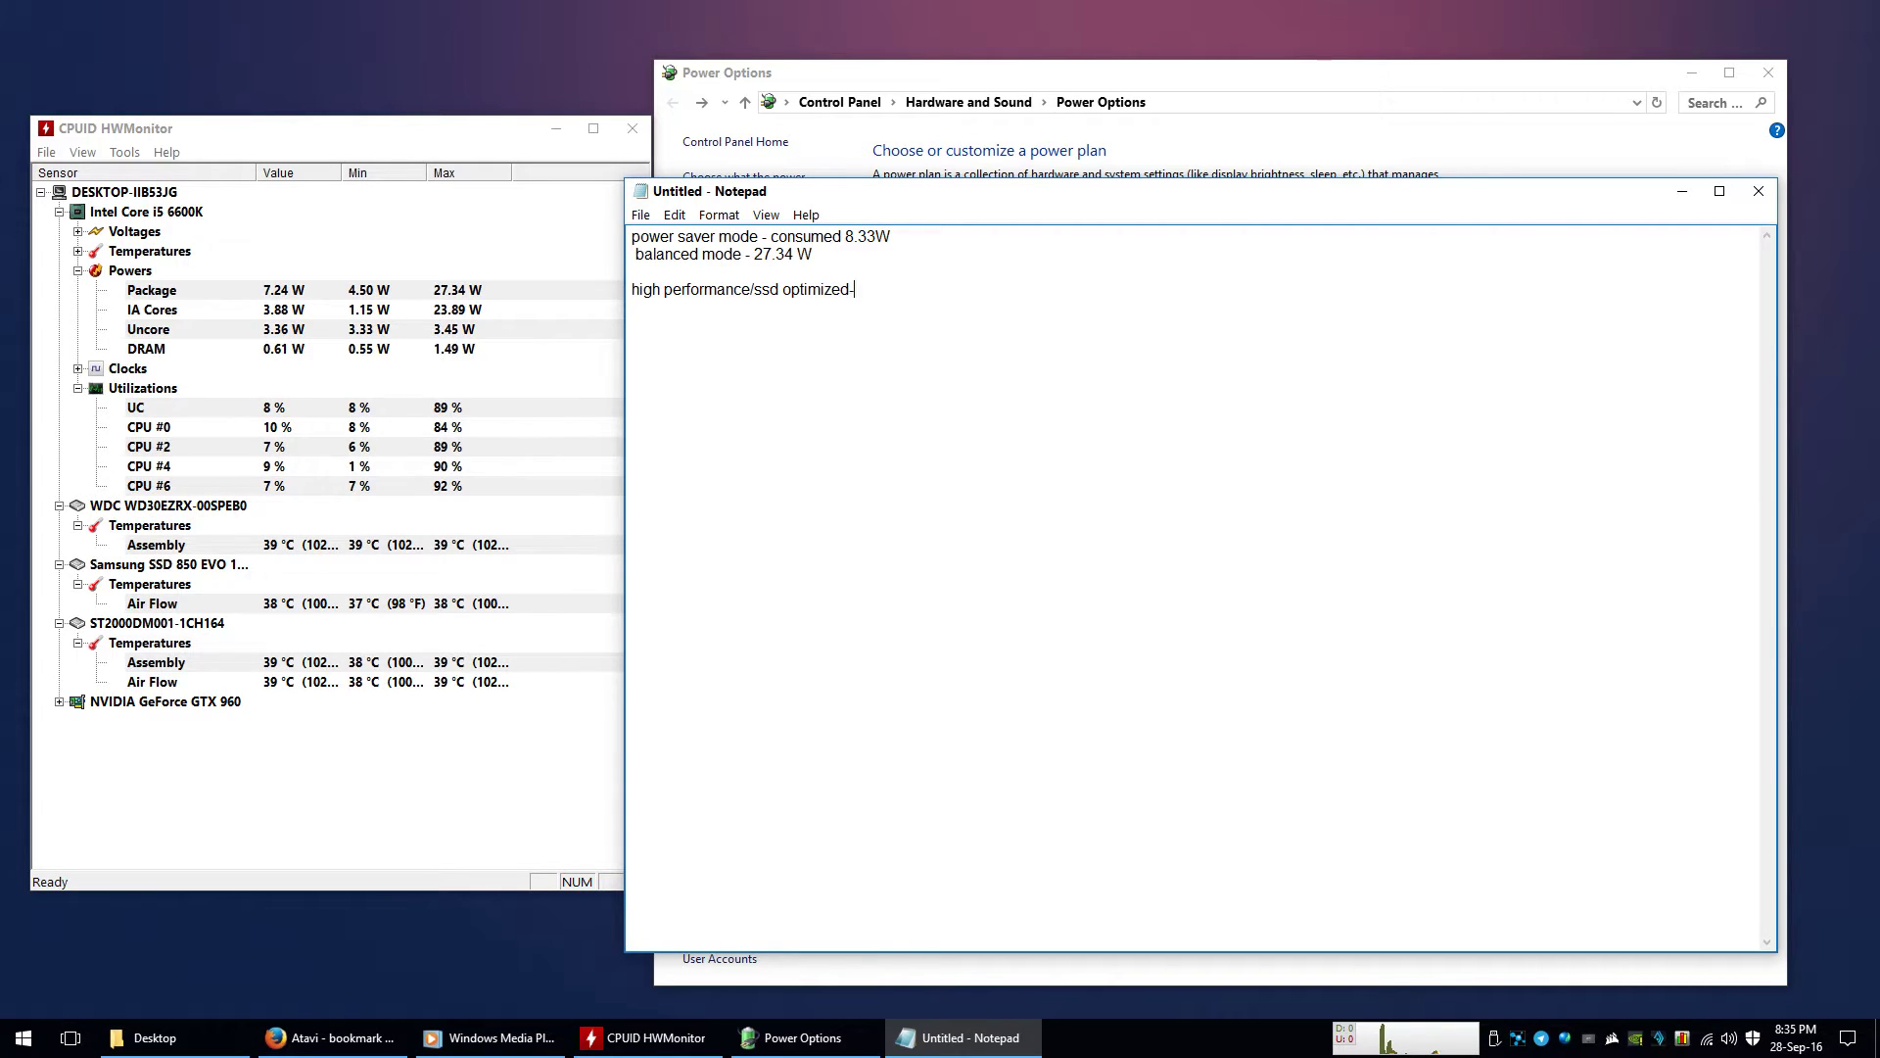
- Switch Power Options to the Samsung High Performance plan
left_click(507, 251)
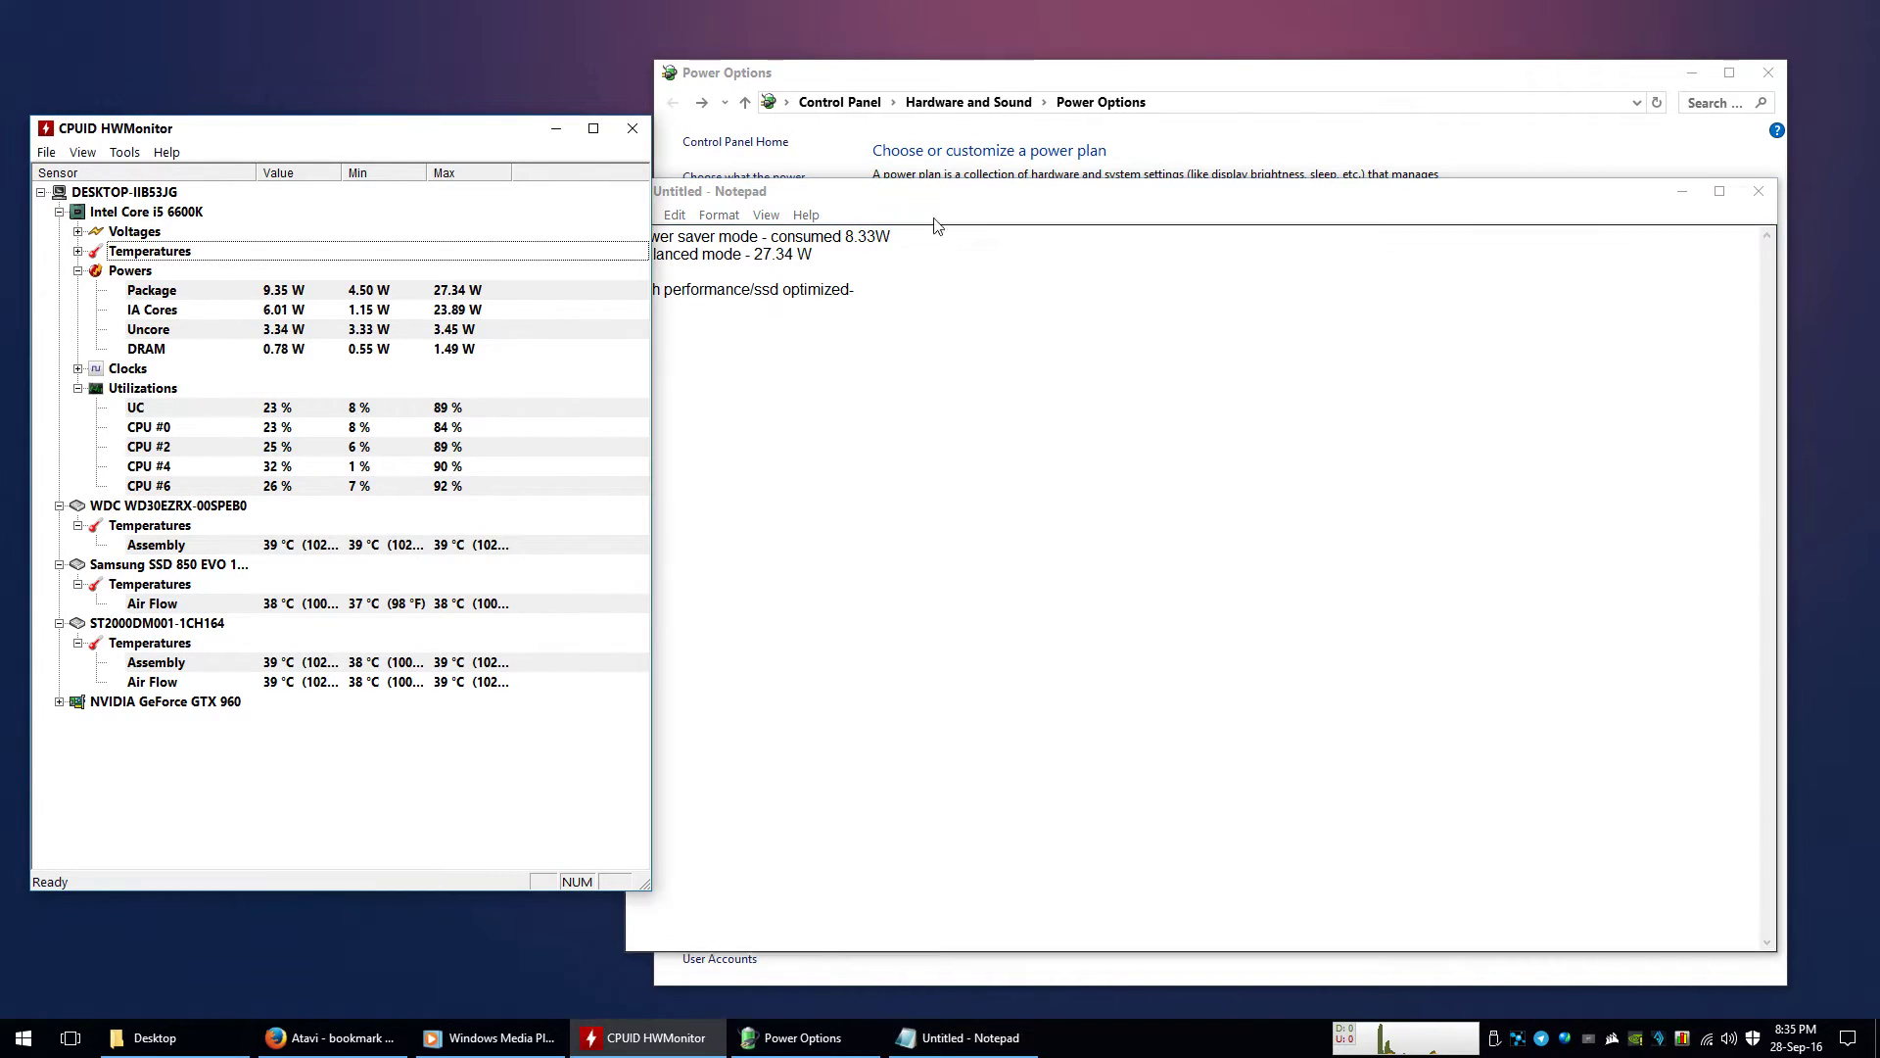
left_click(925, 78)
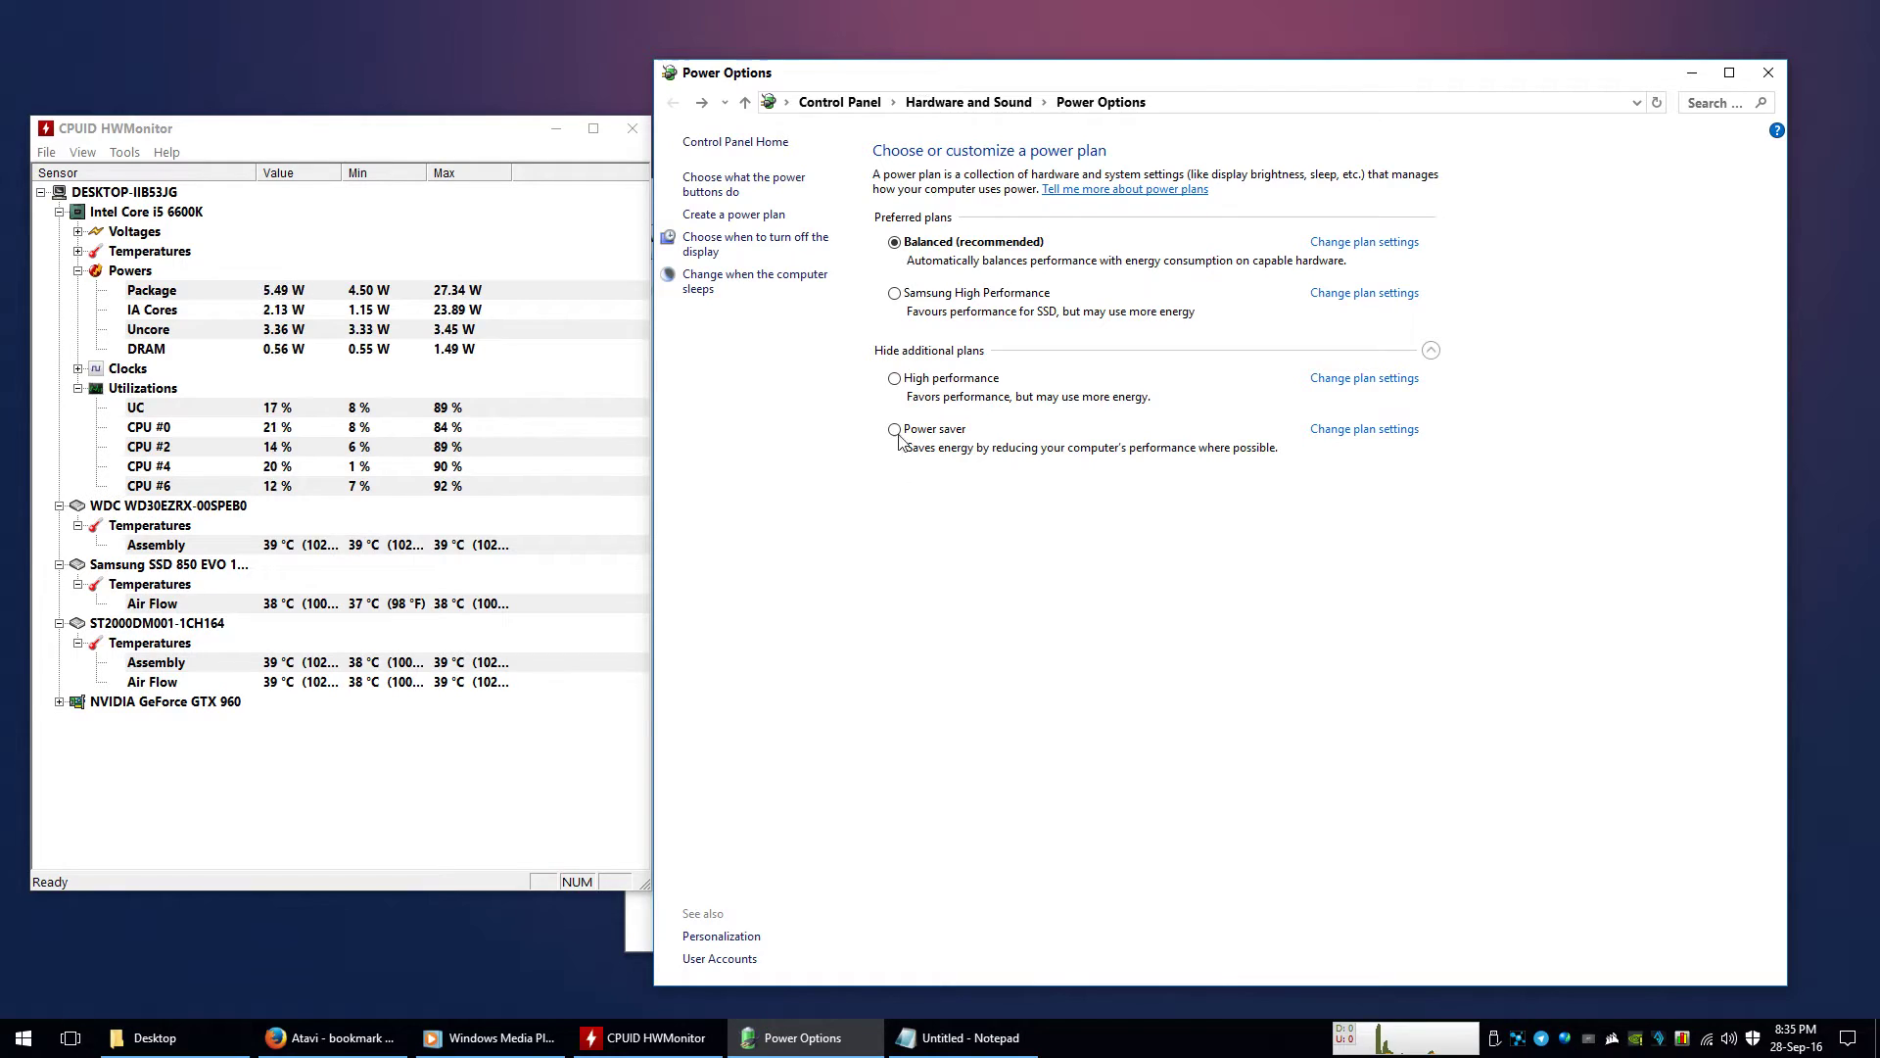
left_click(932, 296)
- Reset HWMonitor's recorded min and max readings via Clear Min/Max
left_click(456, 250)
left_click(86, 153)
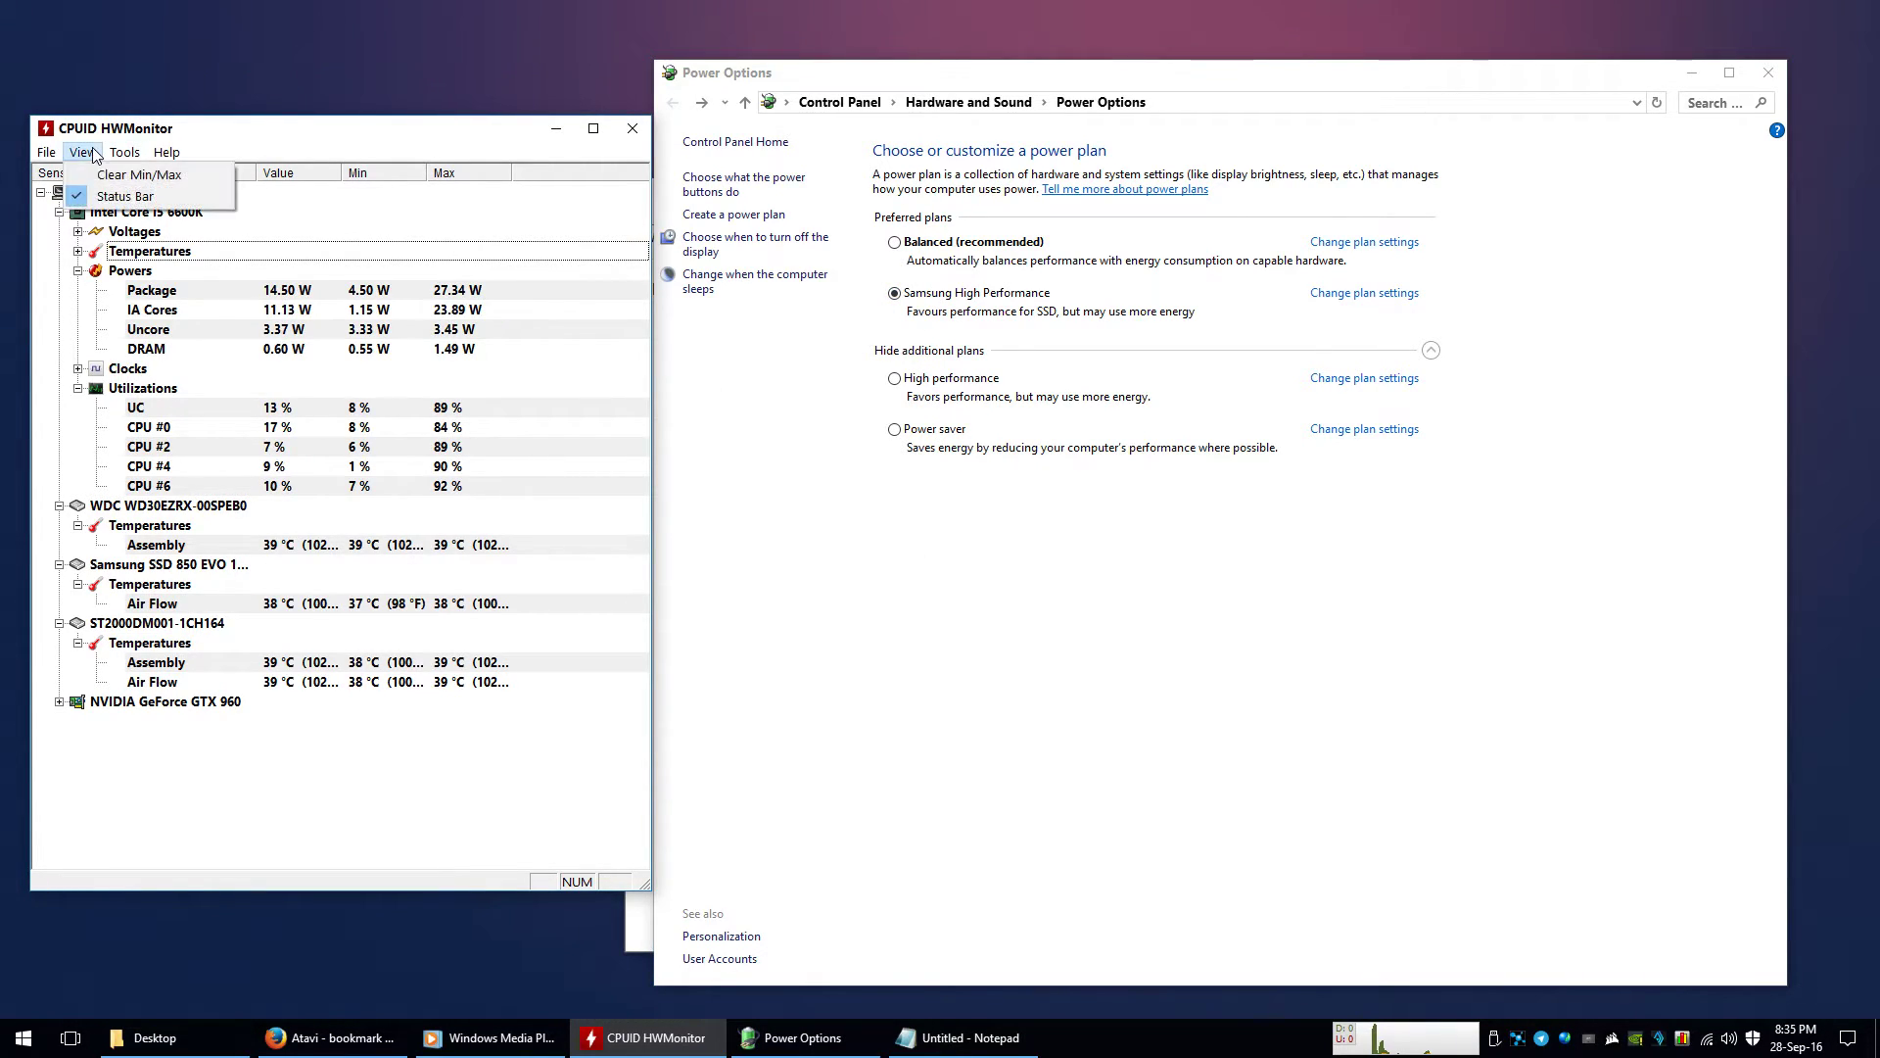
left_click(139, 174)
- Close Firefox's duplicate Atavi tabs and minimize the browser
left_click(328, 1037)
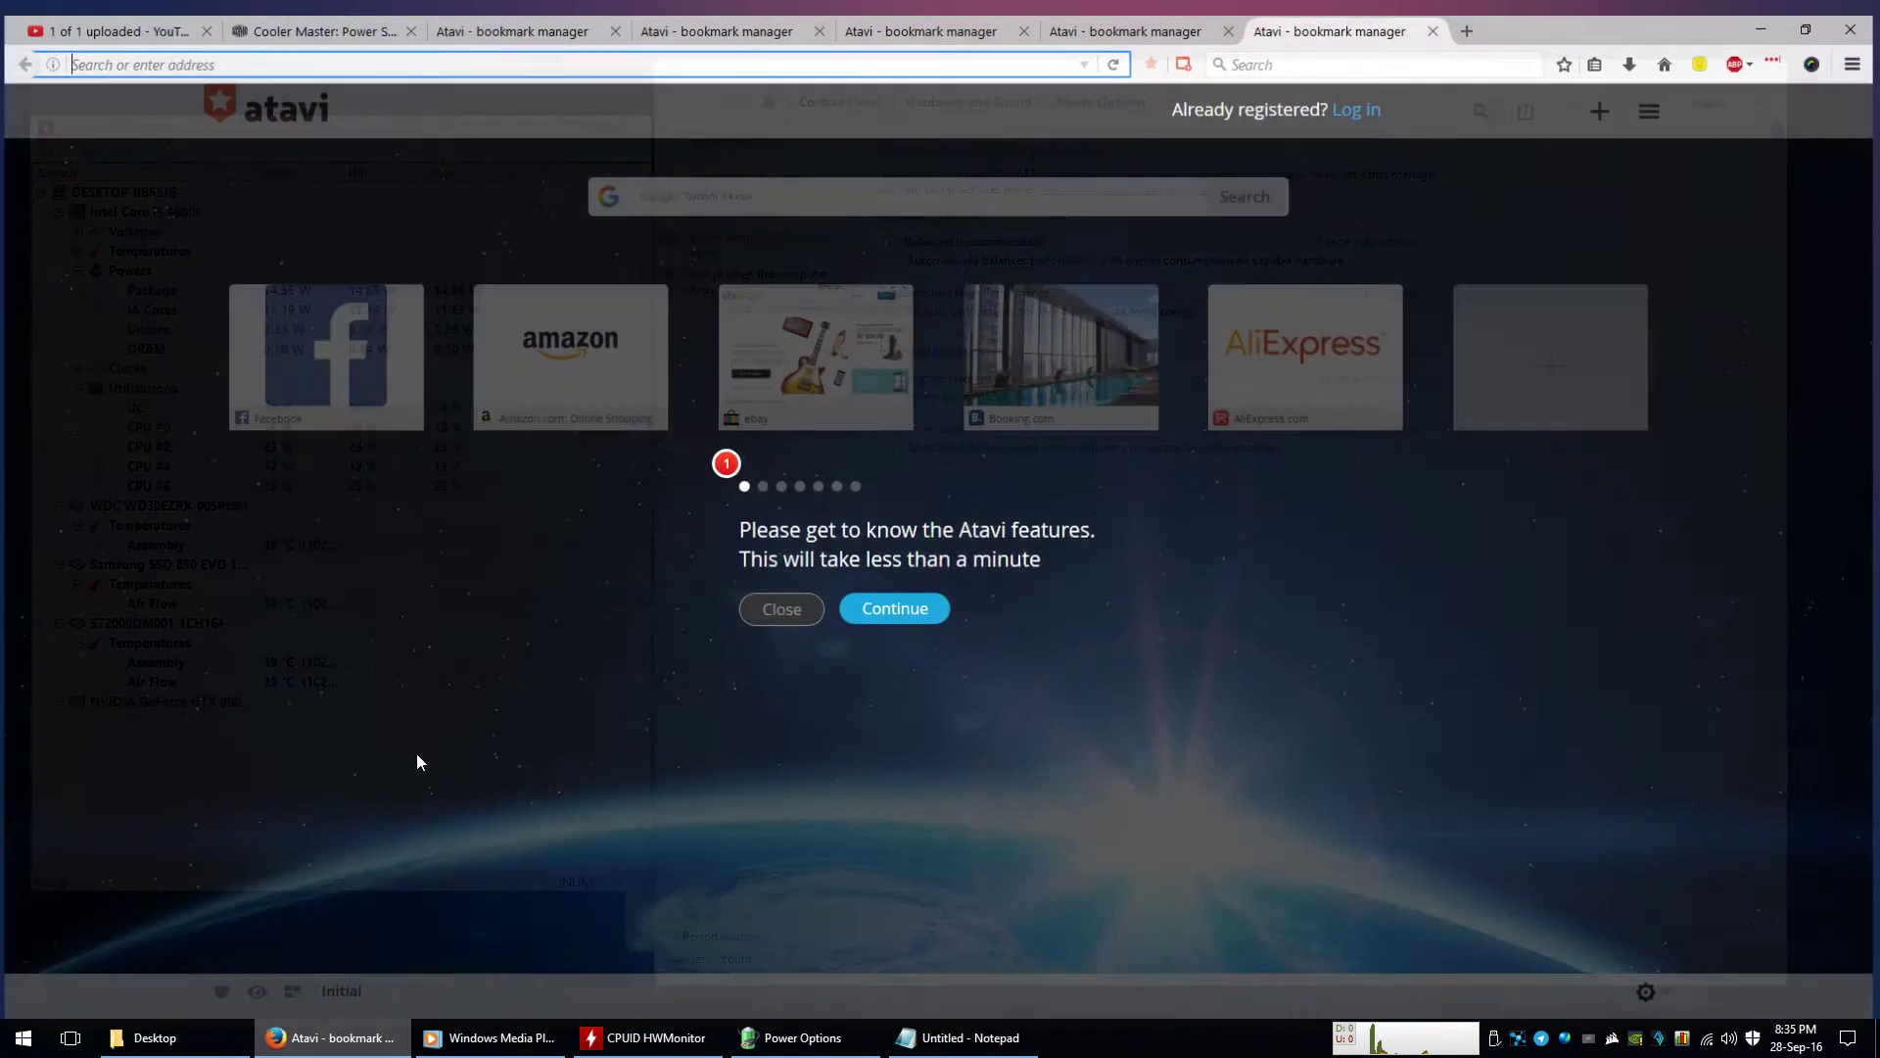
key("ctrl+w")
key("ctrl+w")
key("ctrl+w")
key("ctrl+w")
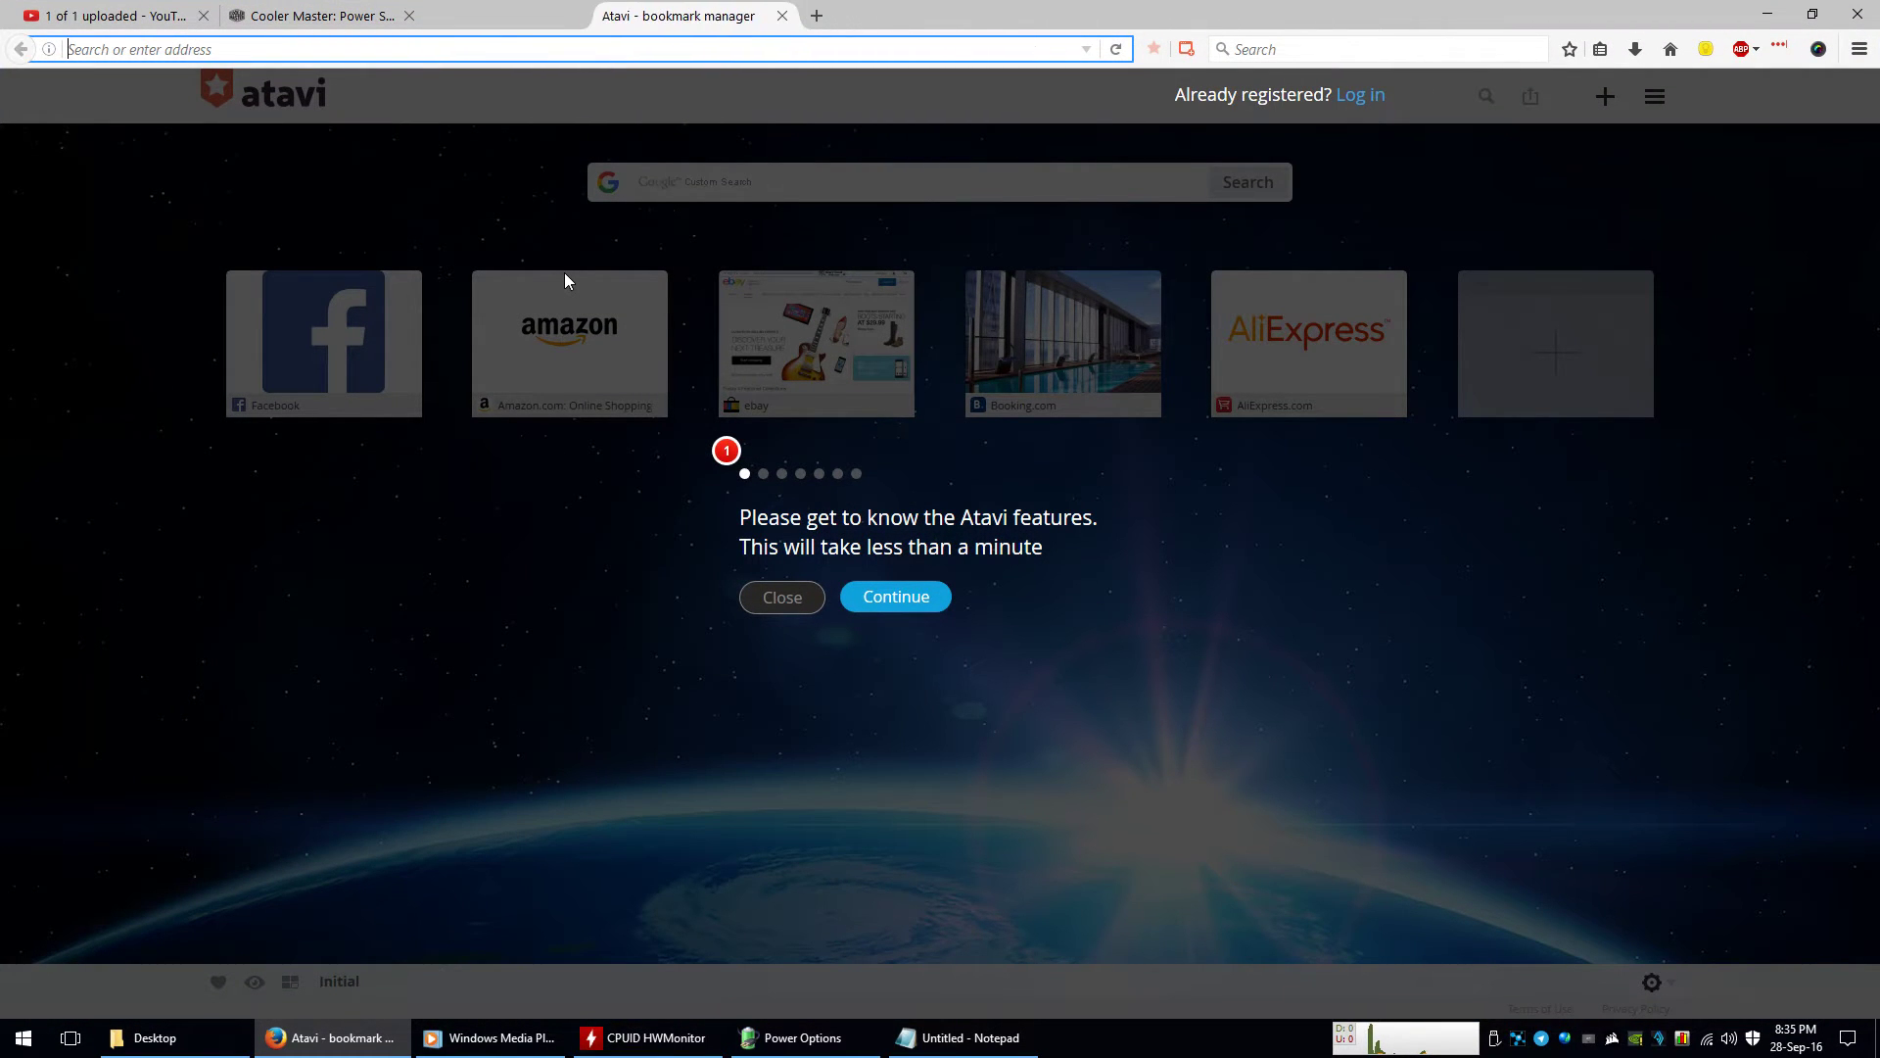
key("ctrl+w")
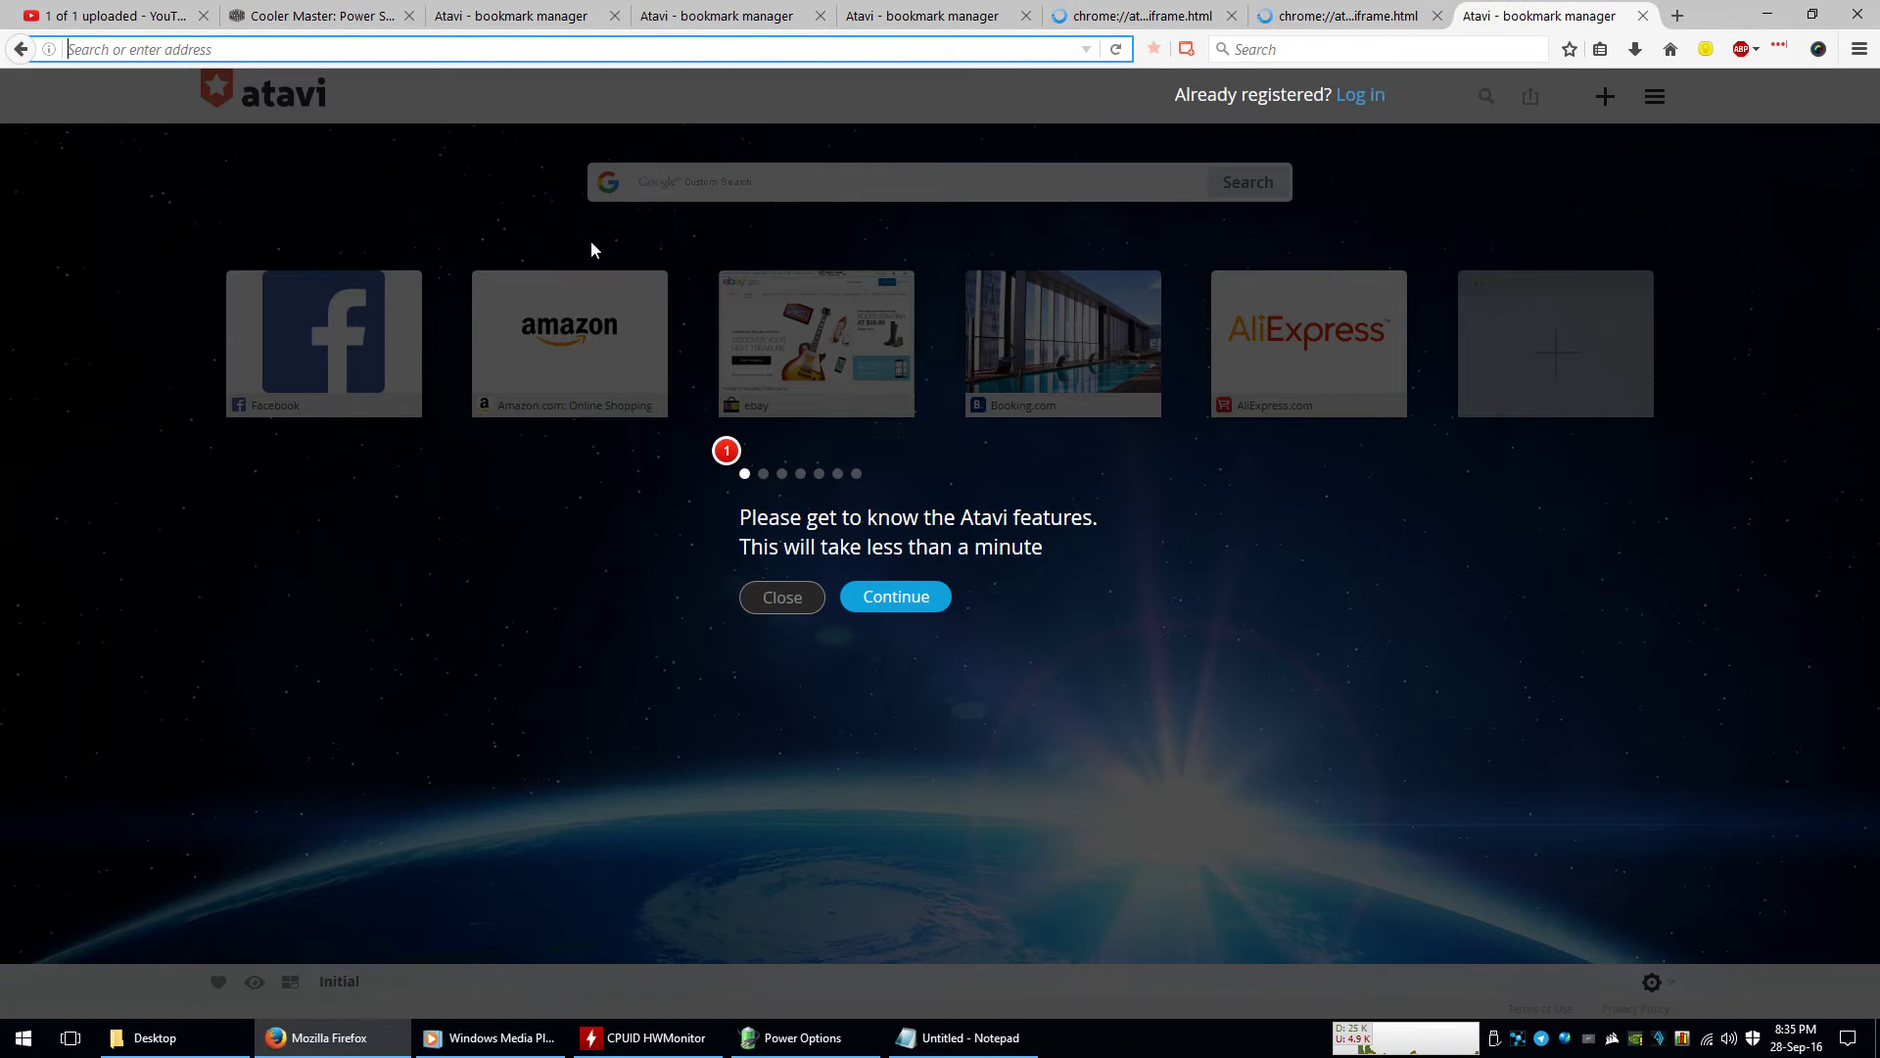
left_click(1756, 10)
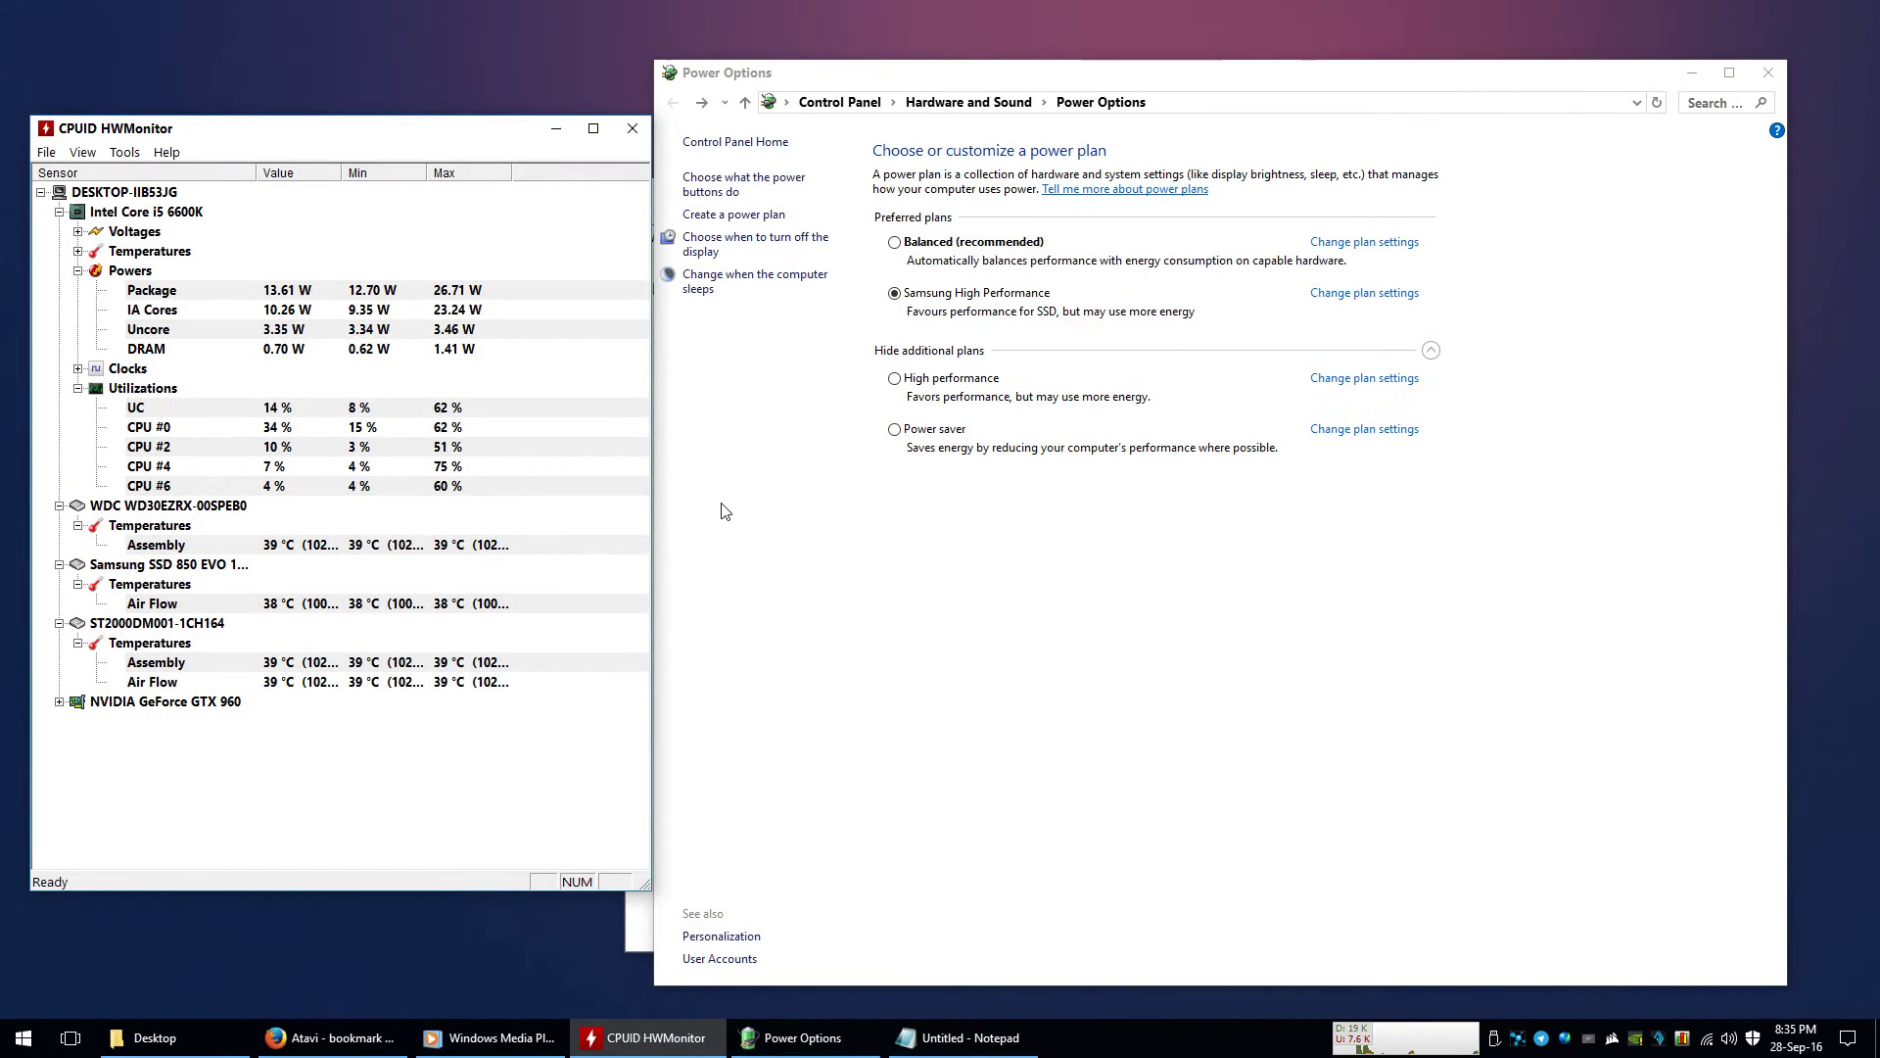
- Log 26.71 on the high performance line and add a blank line after line 1
left_click(453, 290)
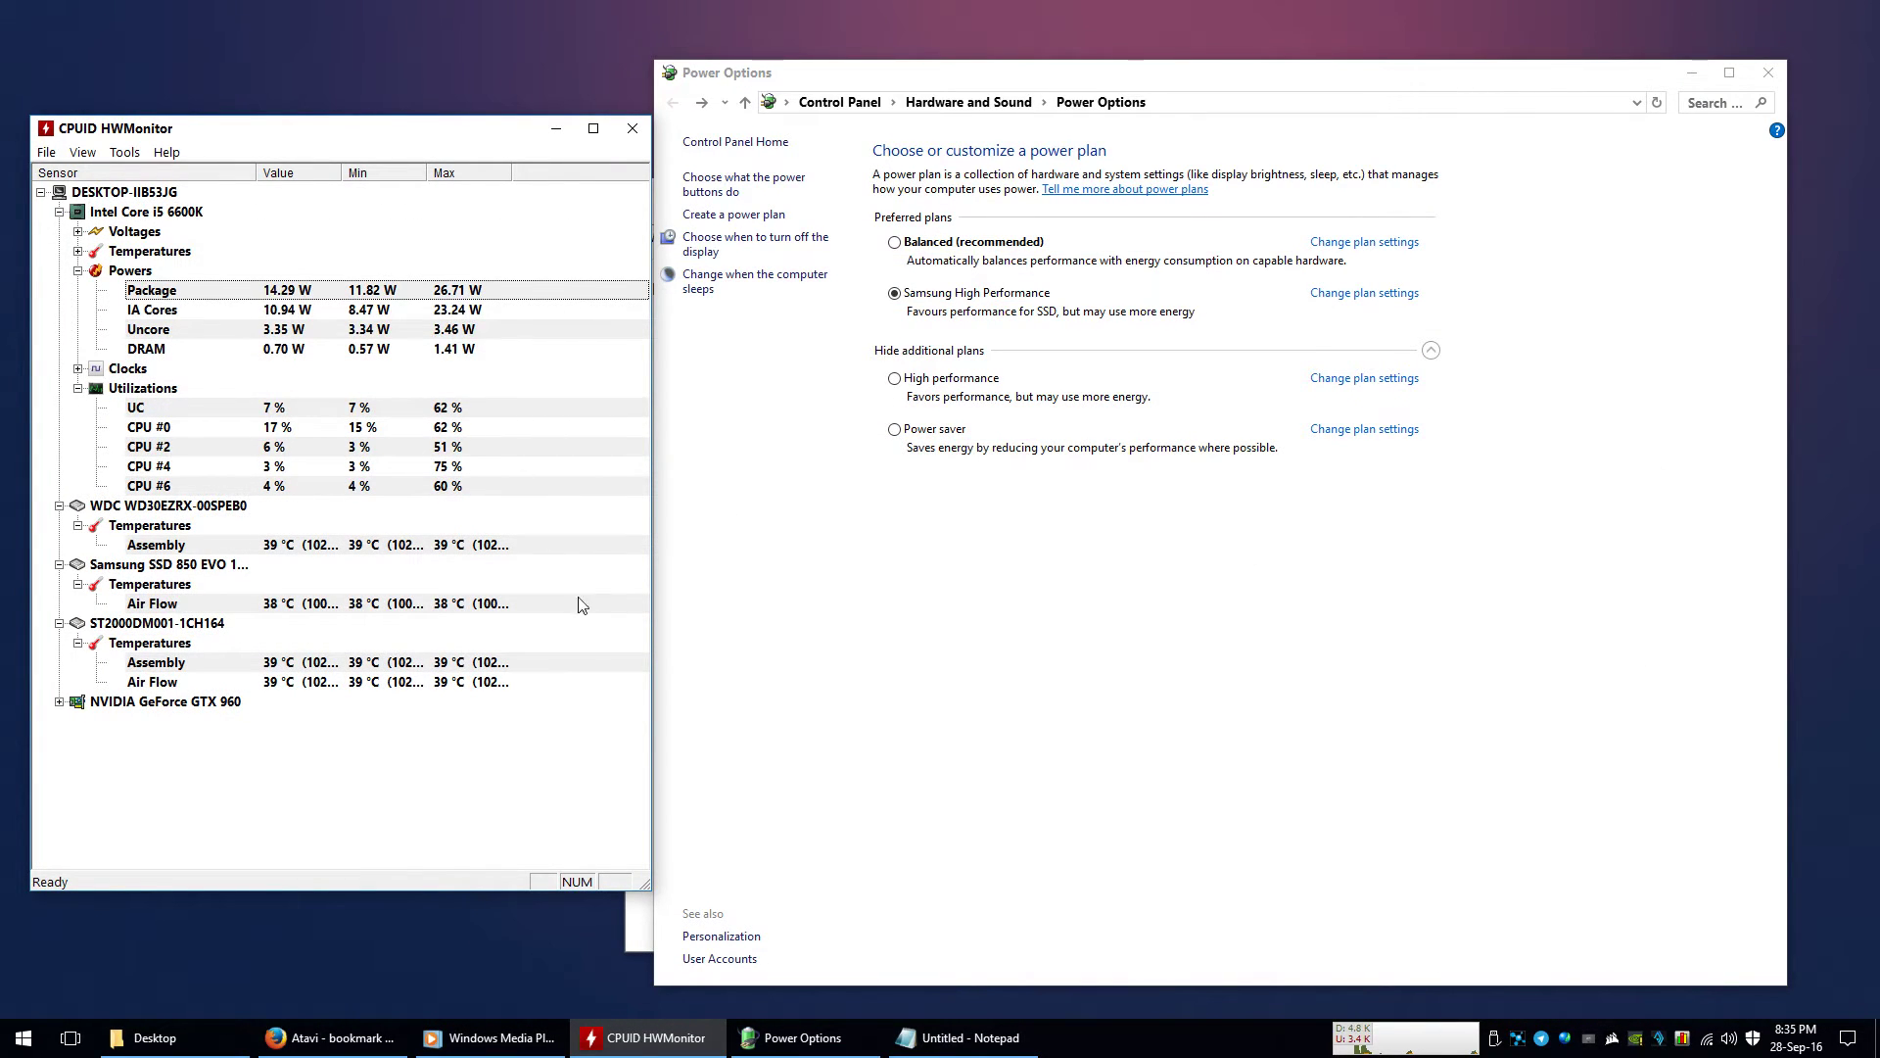
left_click(965, 1038)
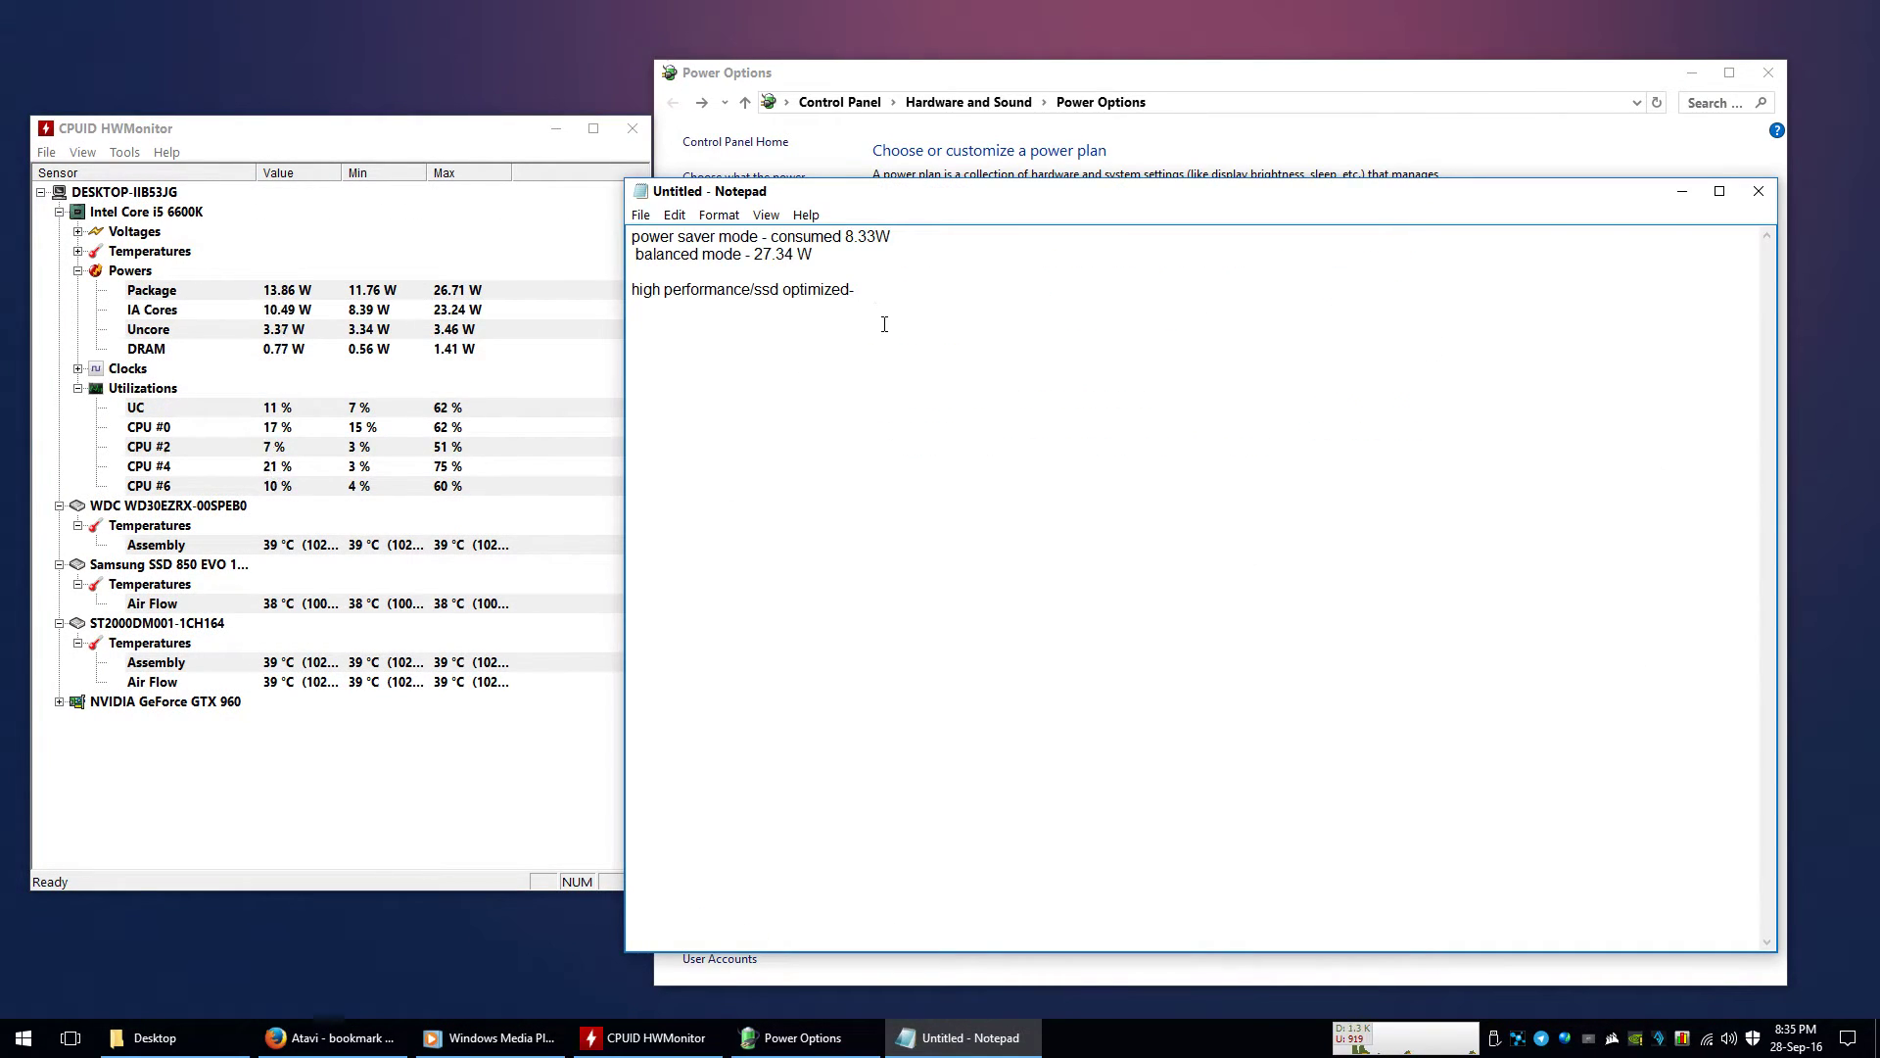
type("26.71")
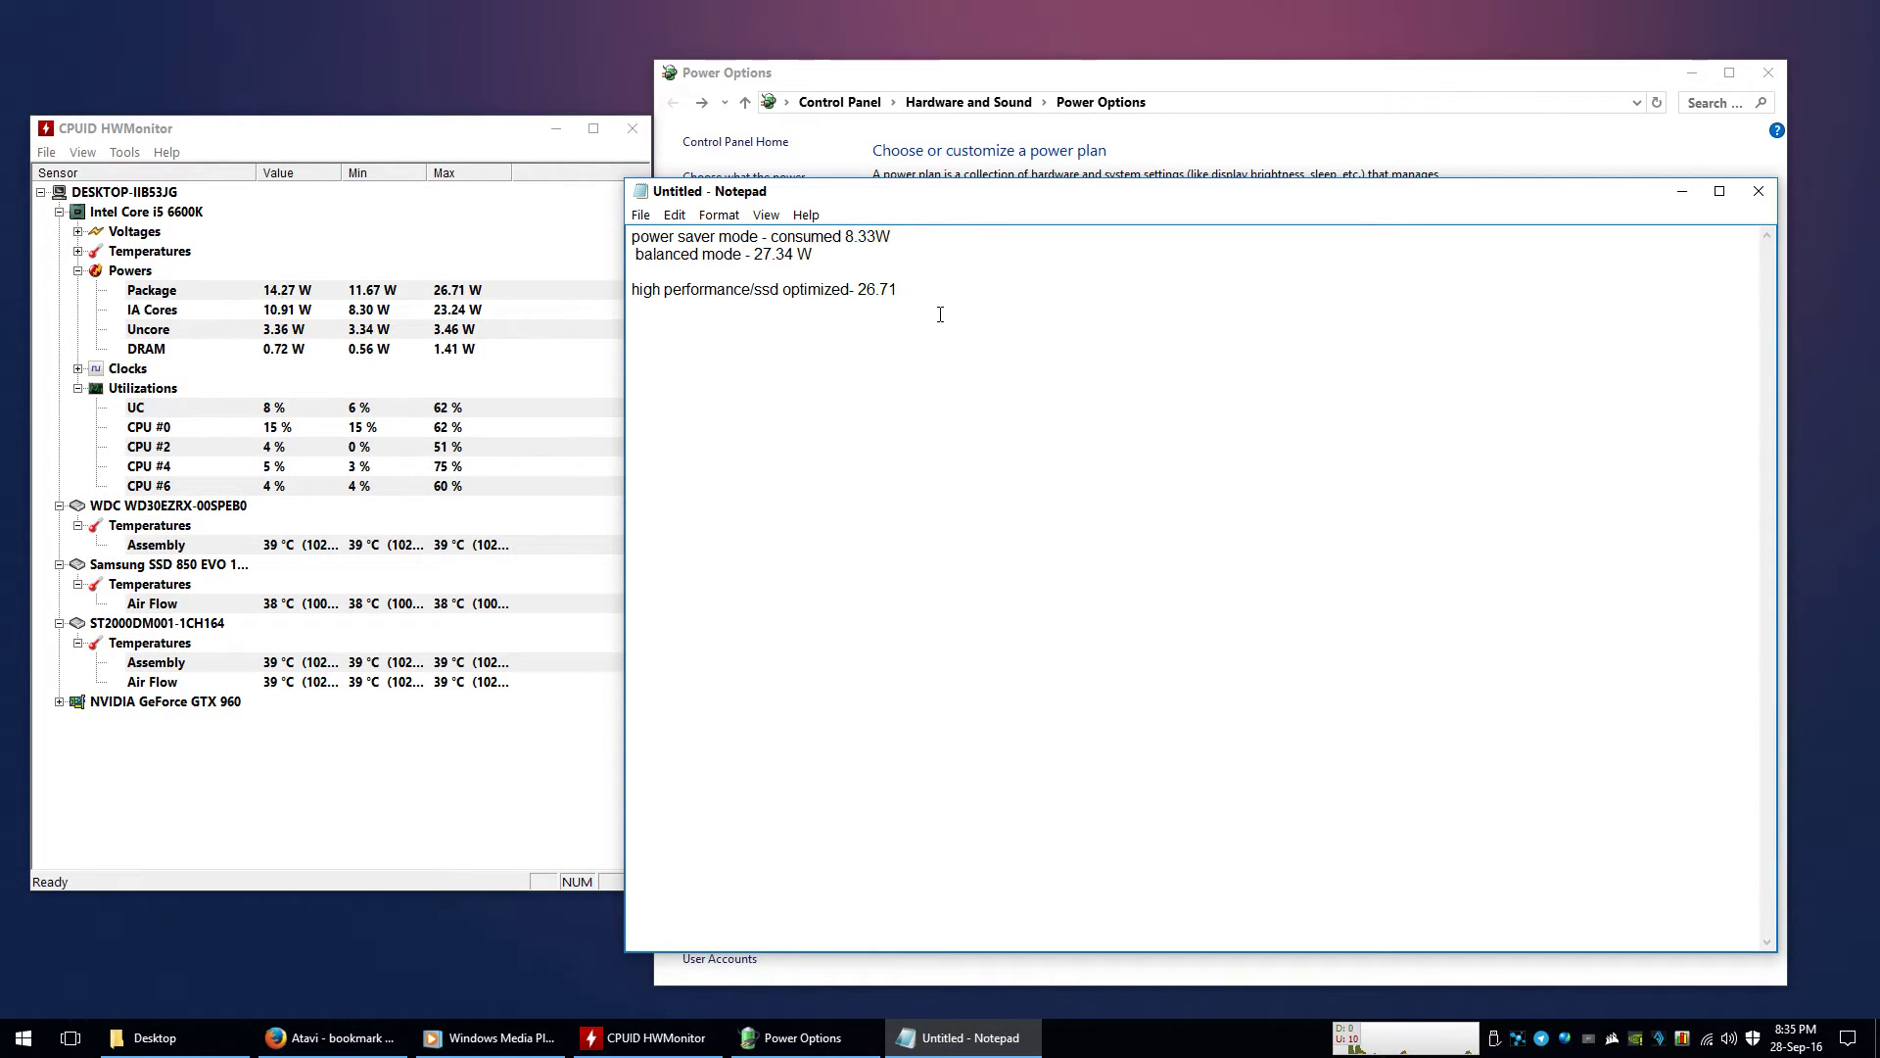
left_click(915, 239)
key("Return")
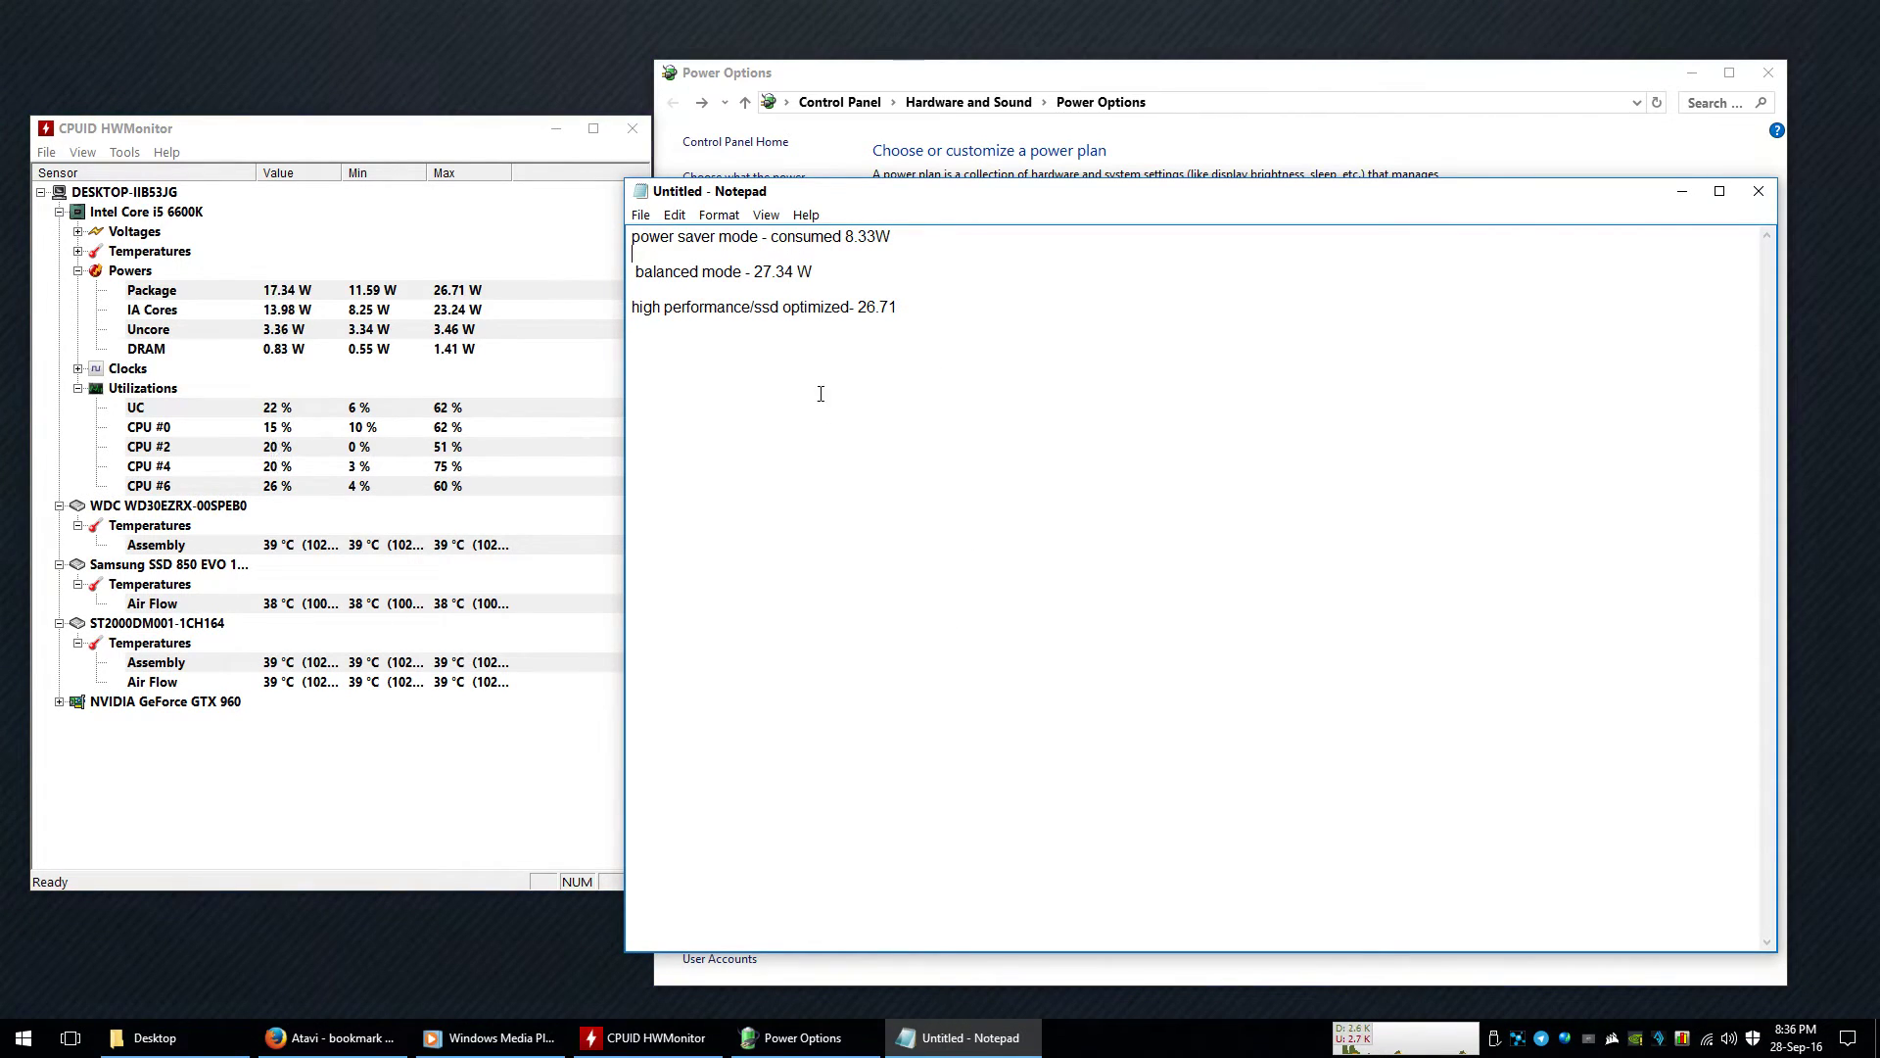
key("ctrl+a")
left_click(882, 448)
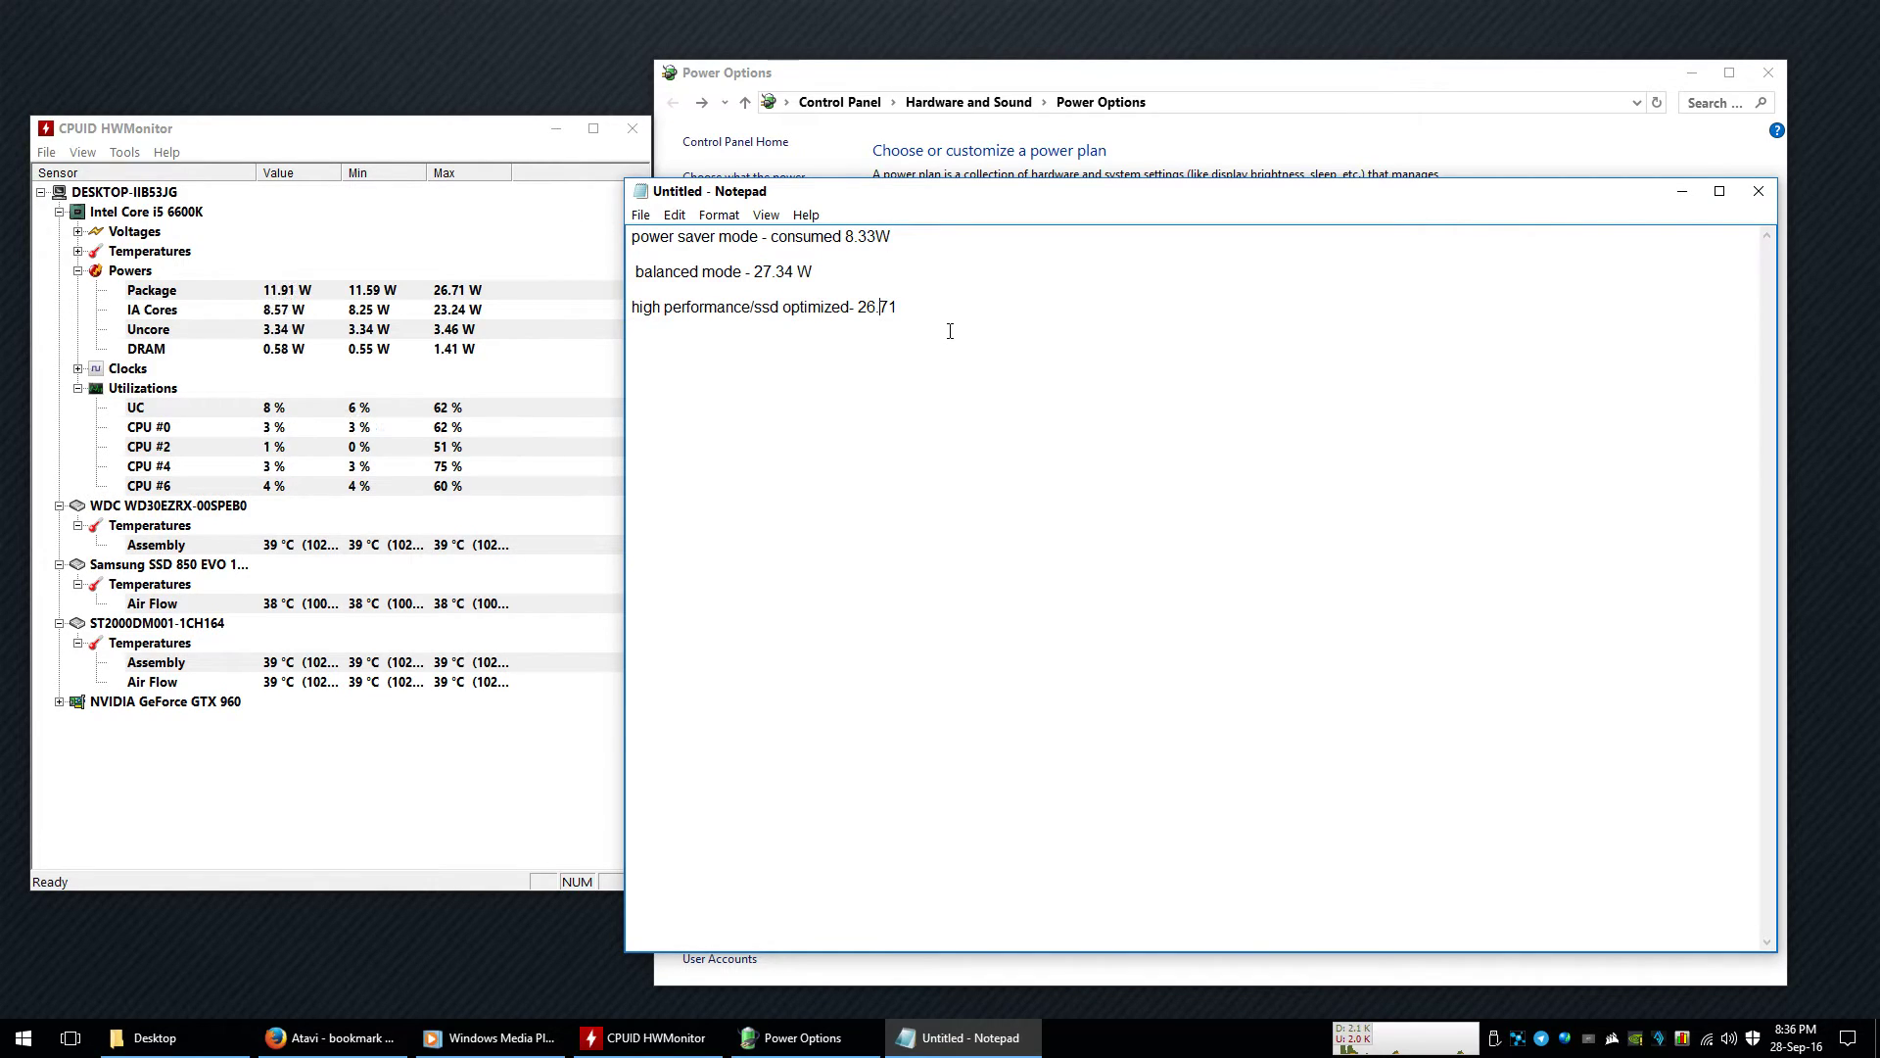
left_click_drag(948, 331, 635, 255)
key("ctrl+a")
left_click(822, 390)
left_click_drag(780, 306, 617, 172)
left_click(1029, 343)
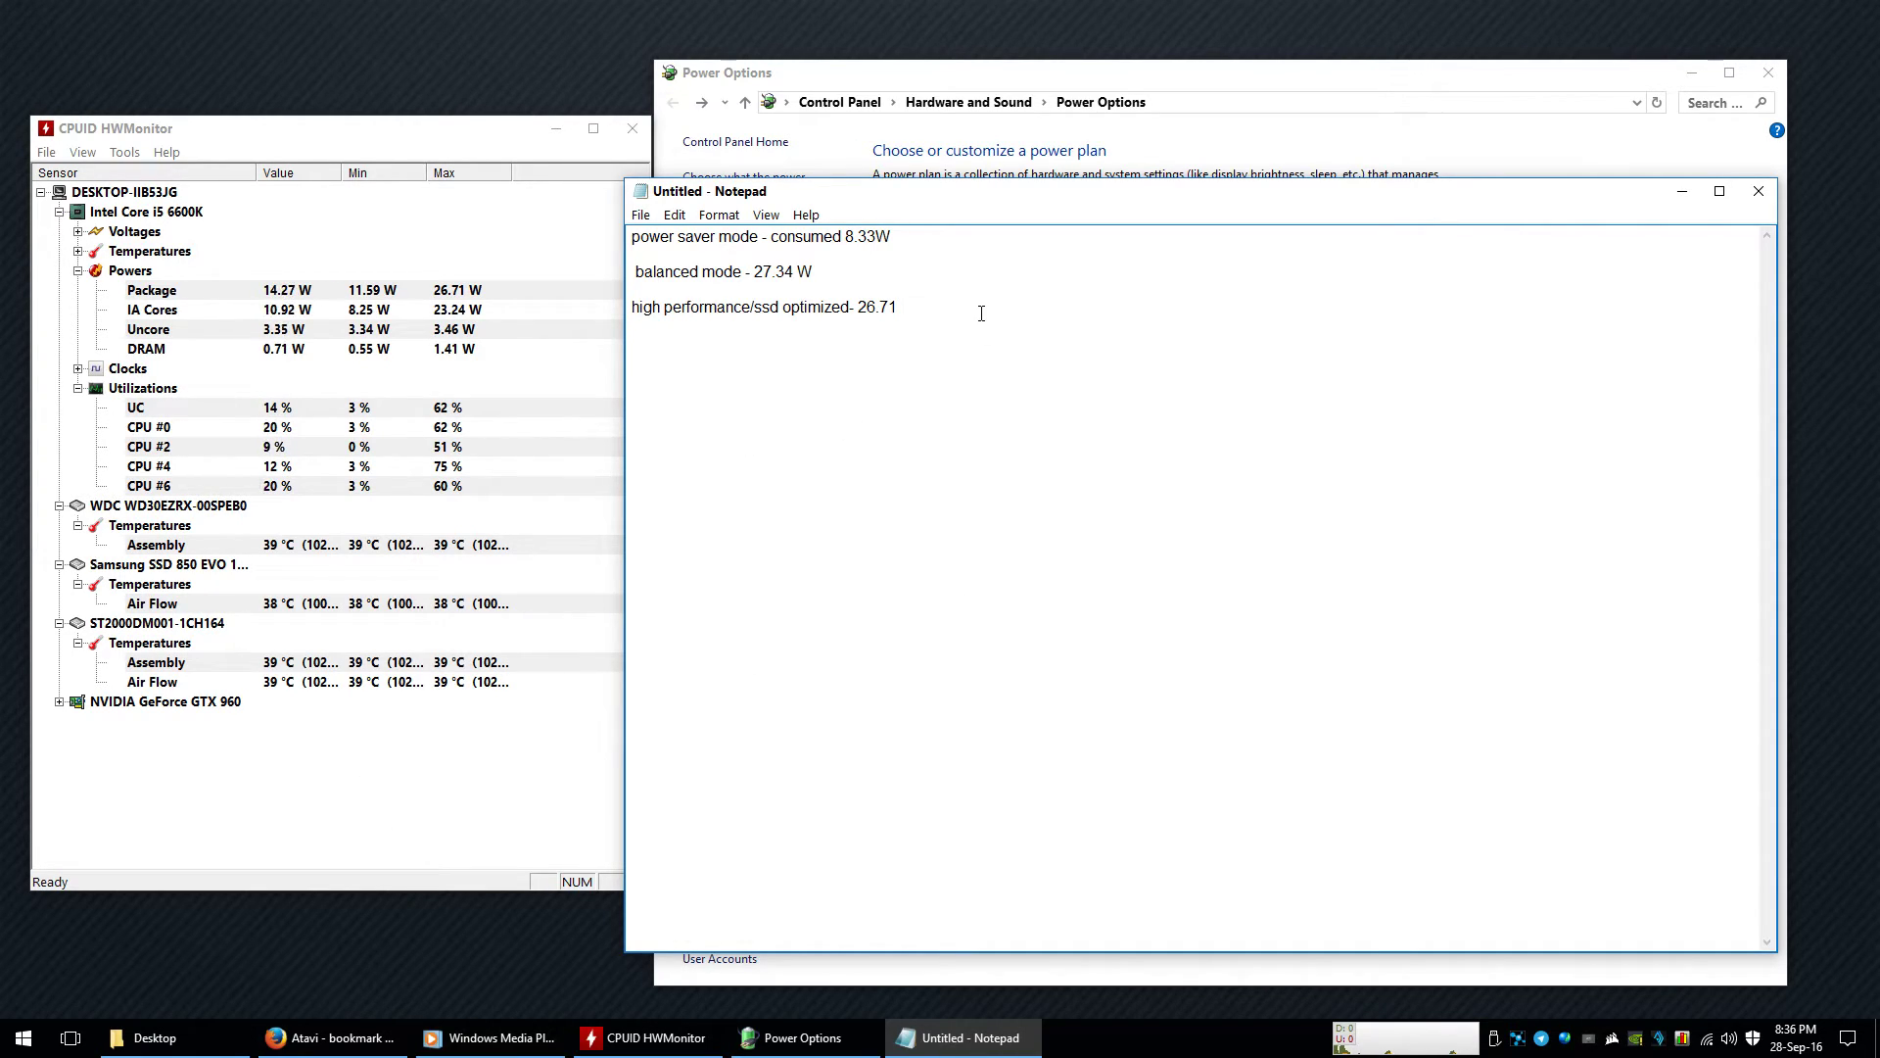
left_click_drag(978, 311, 628, 232)
left_click(876, 445)
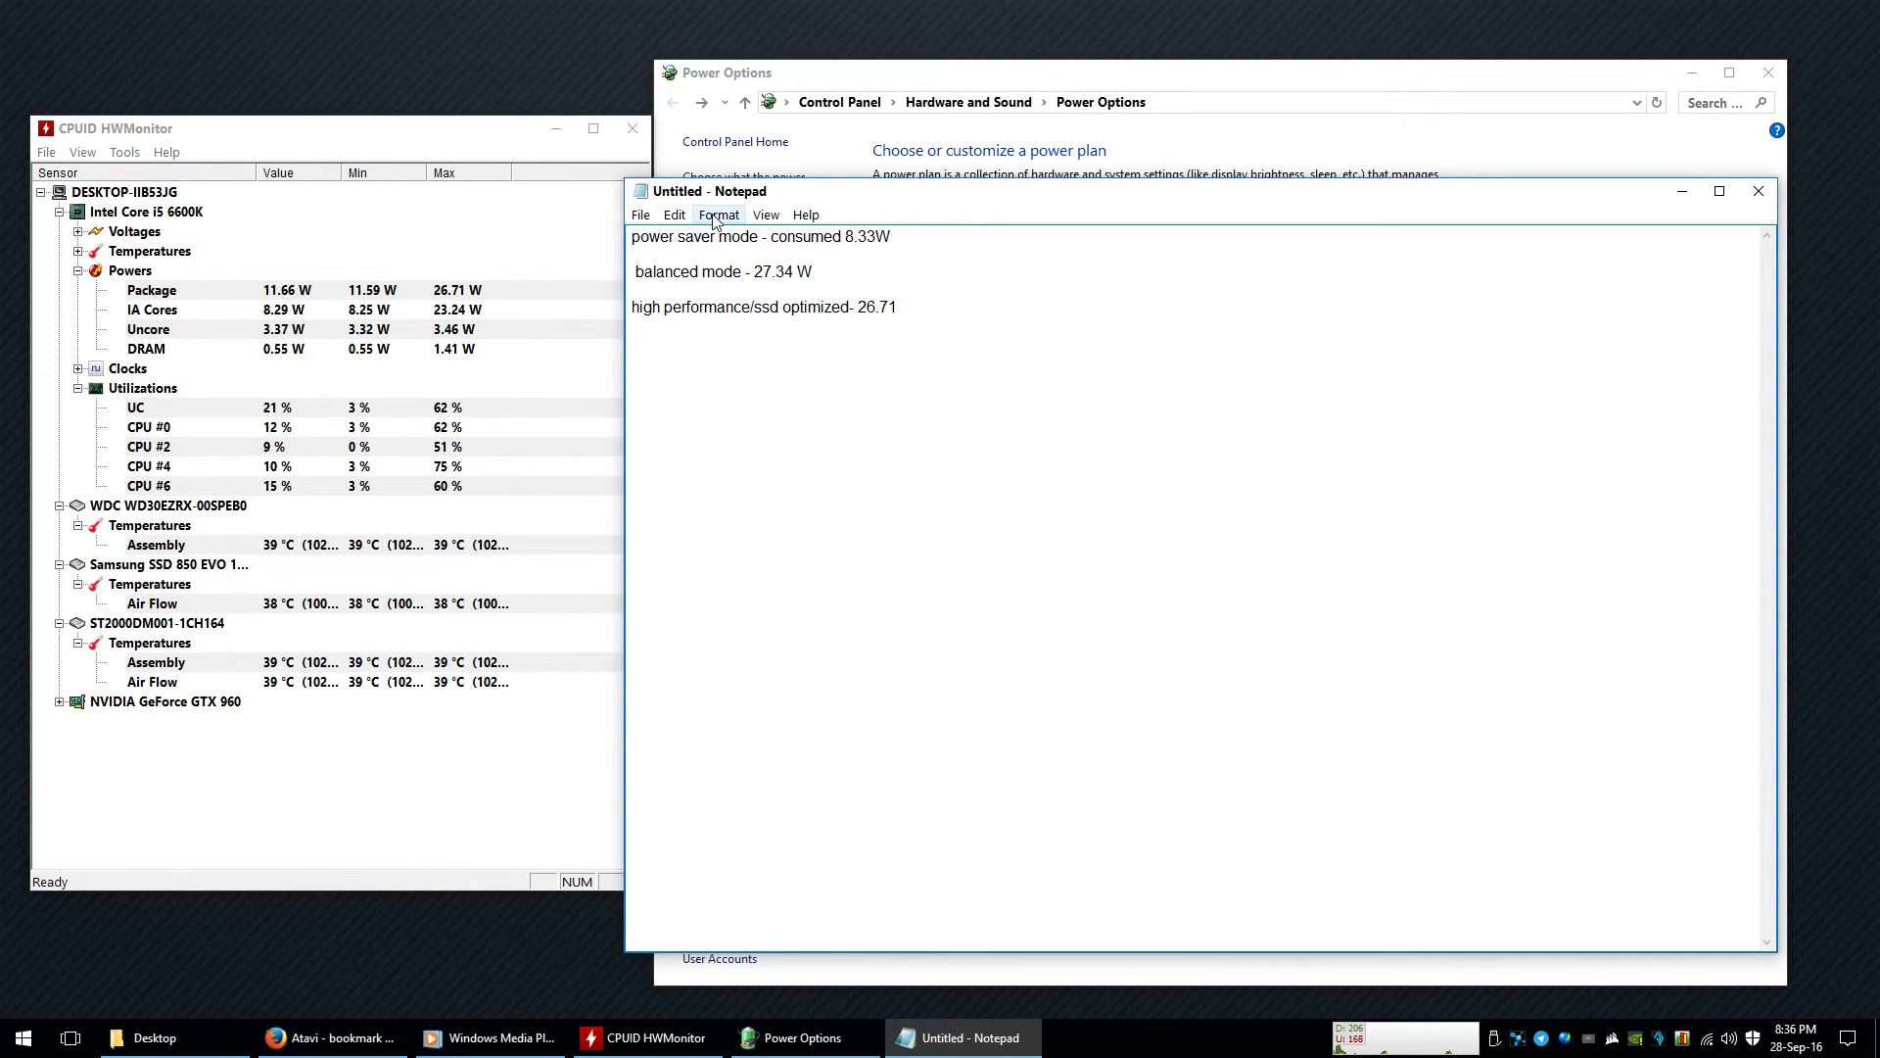
left_click(431, 296)
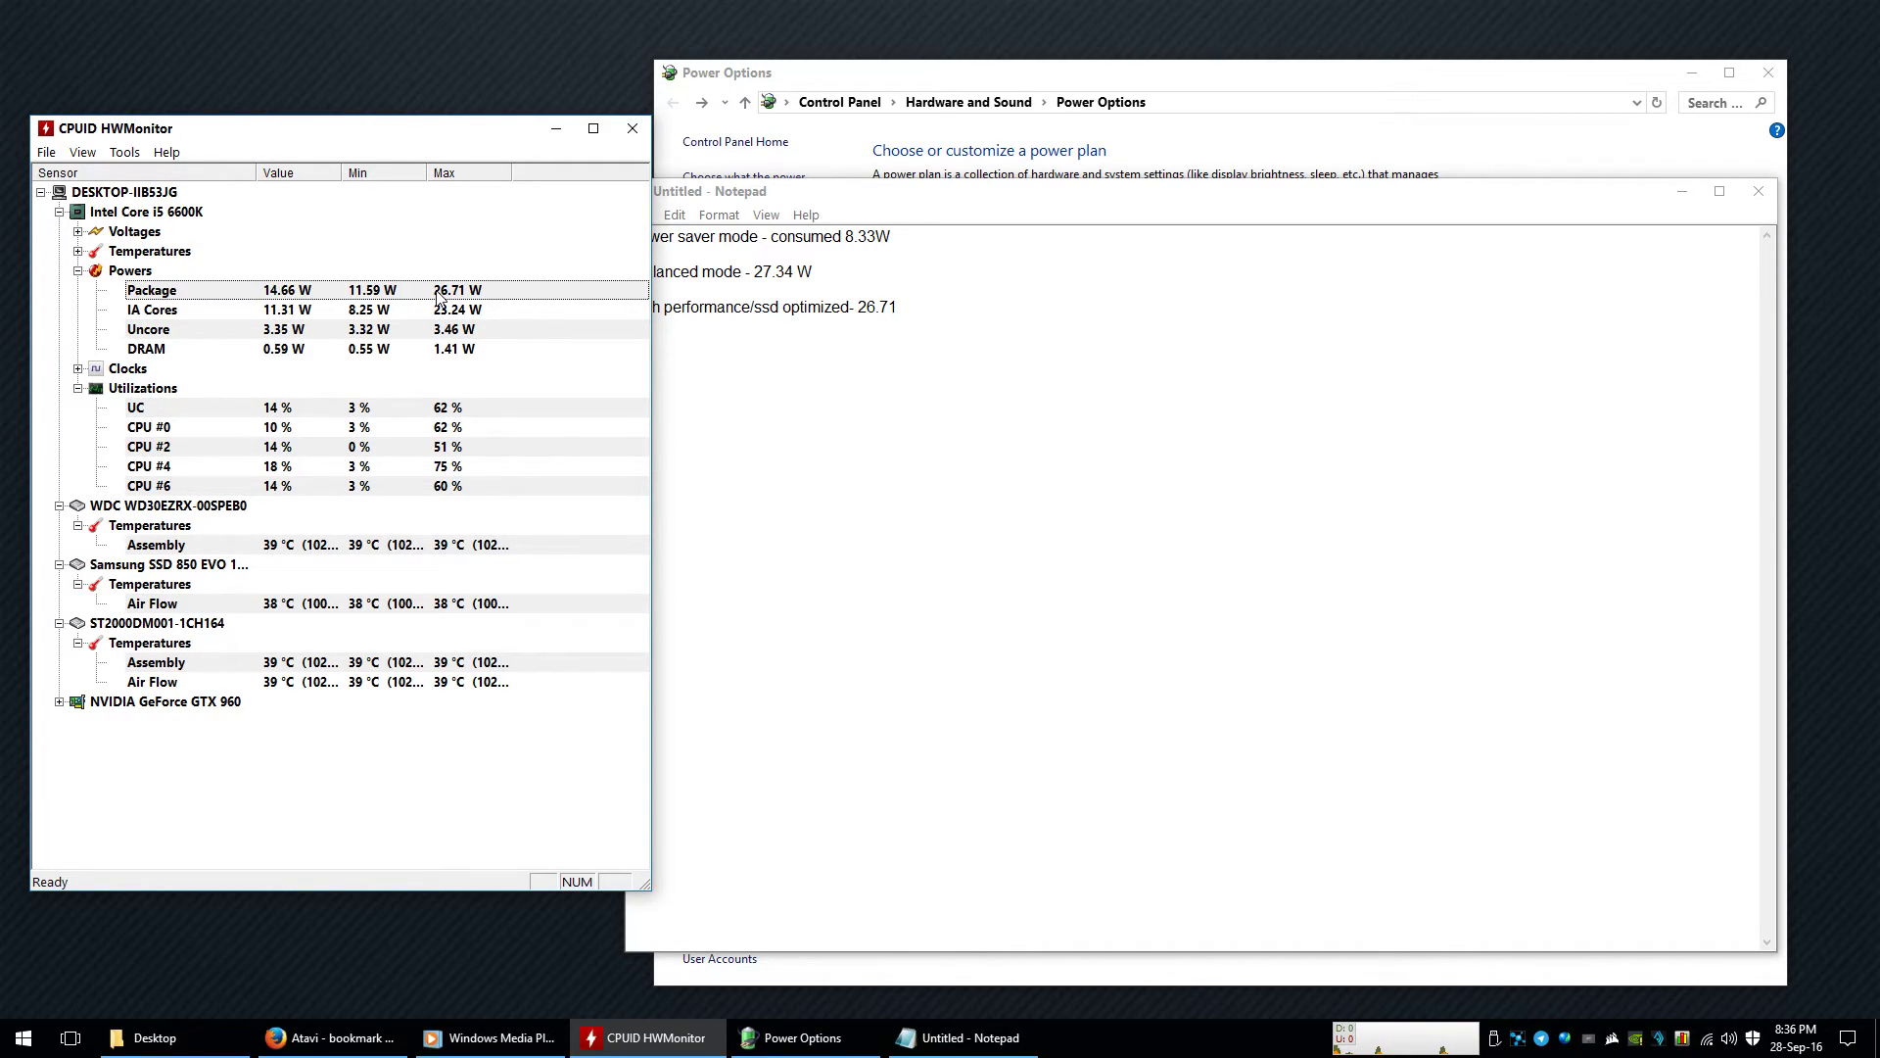
left_click(756, 366)
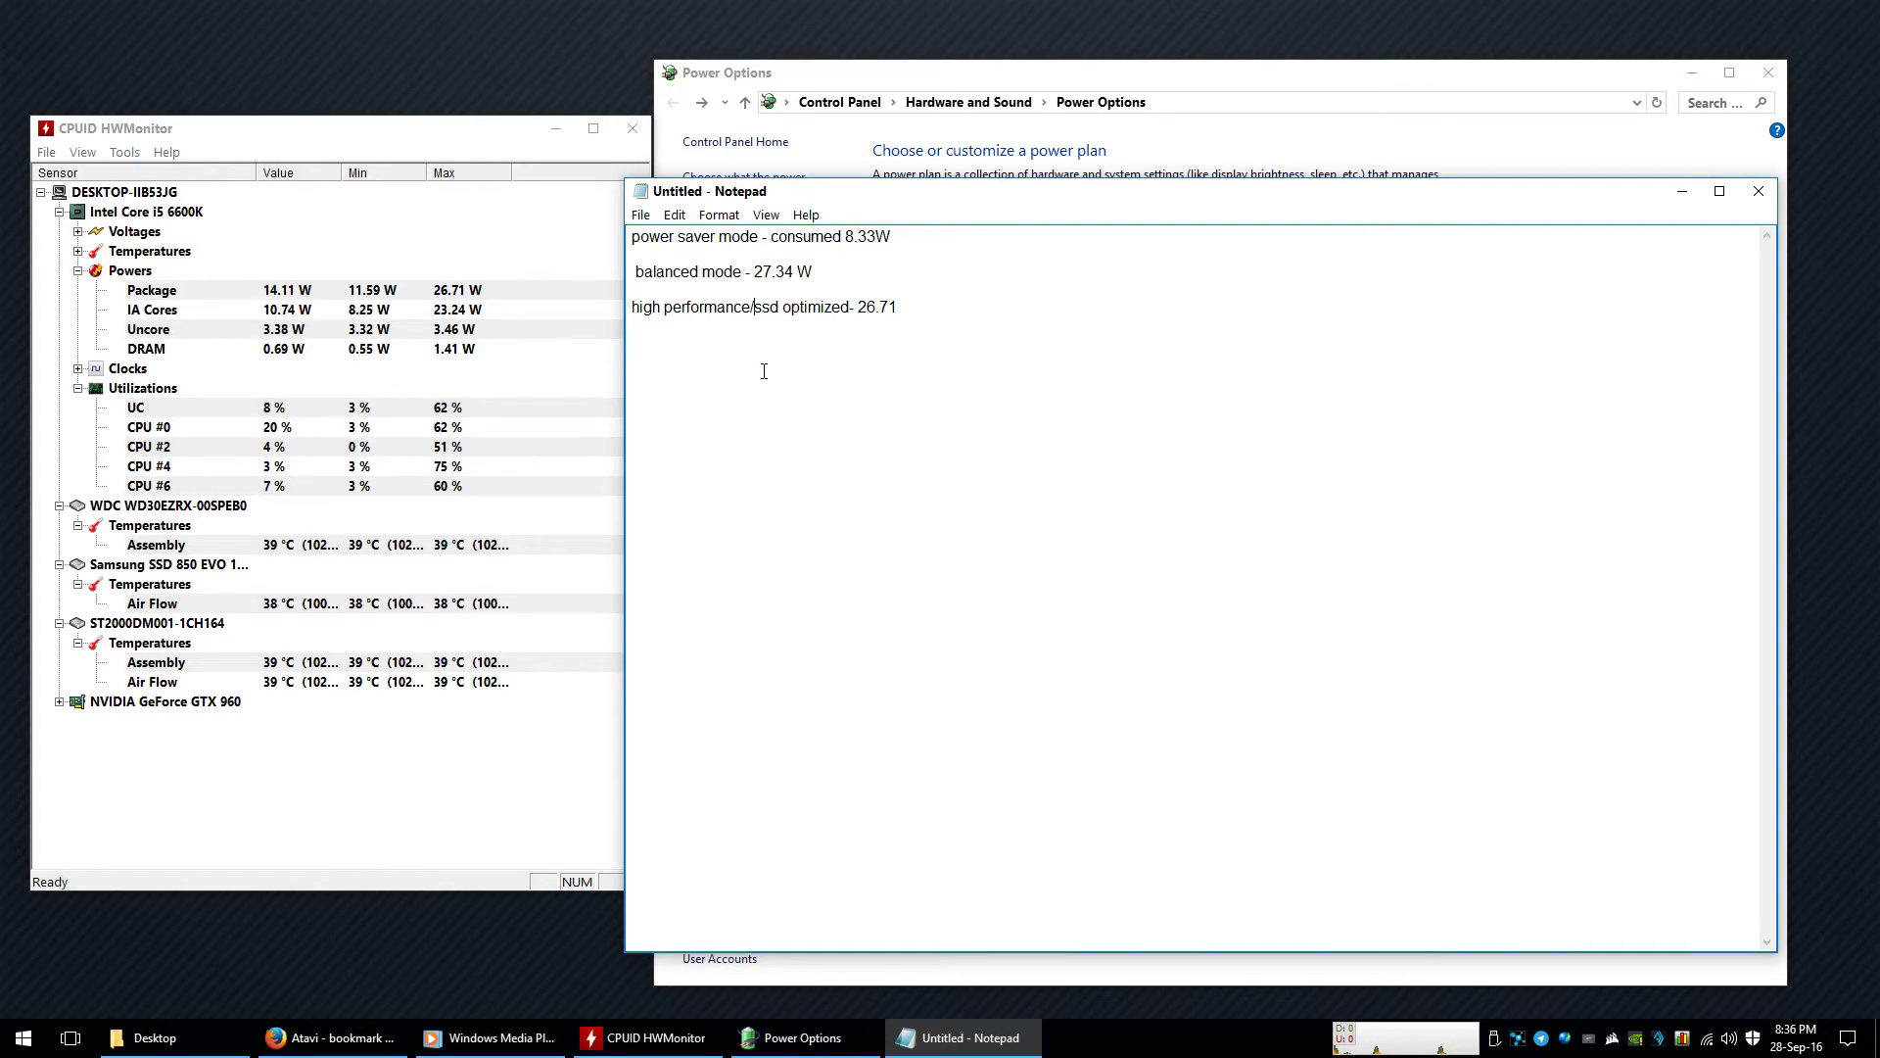
left_click_drag(907, 239, 663, 240)
left_click(966, 242)
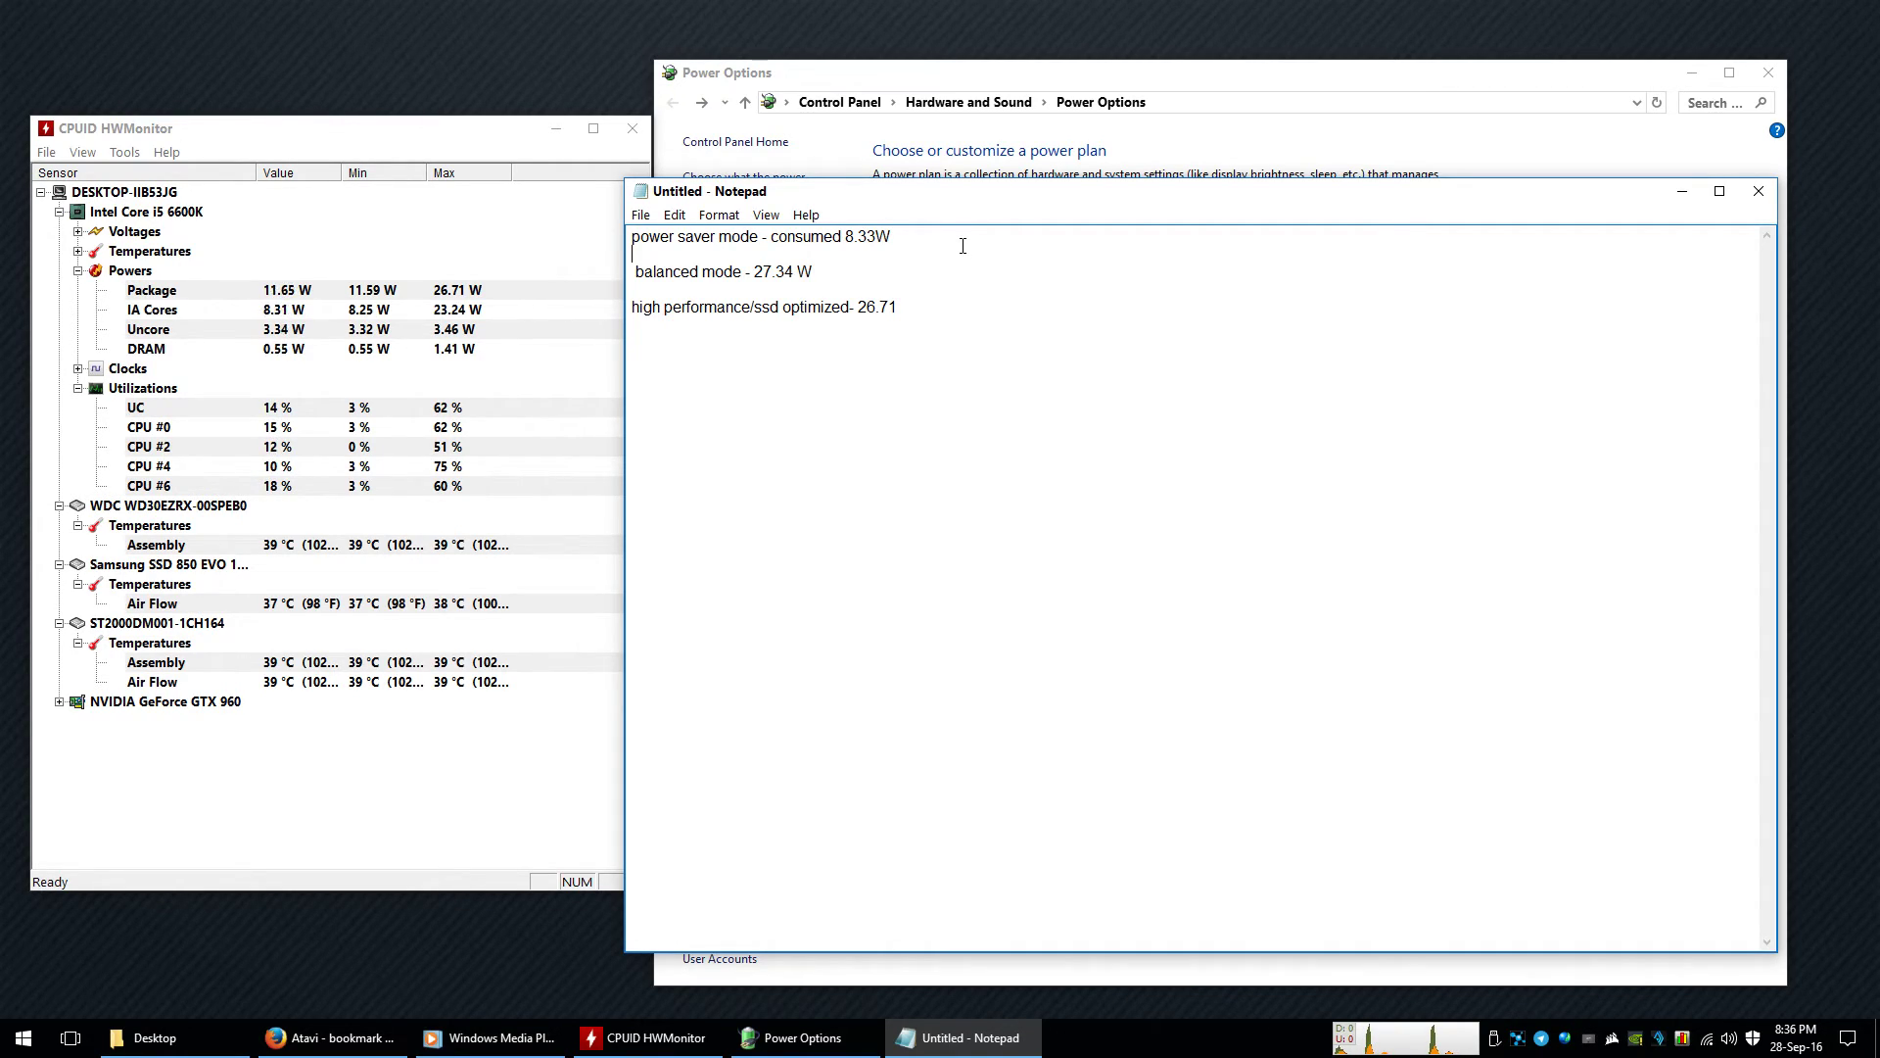
left_click(853, 269)
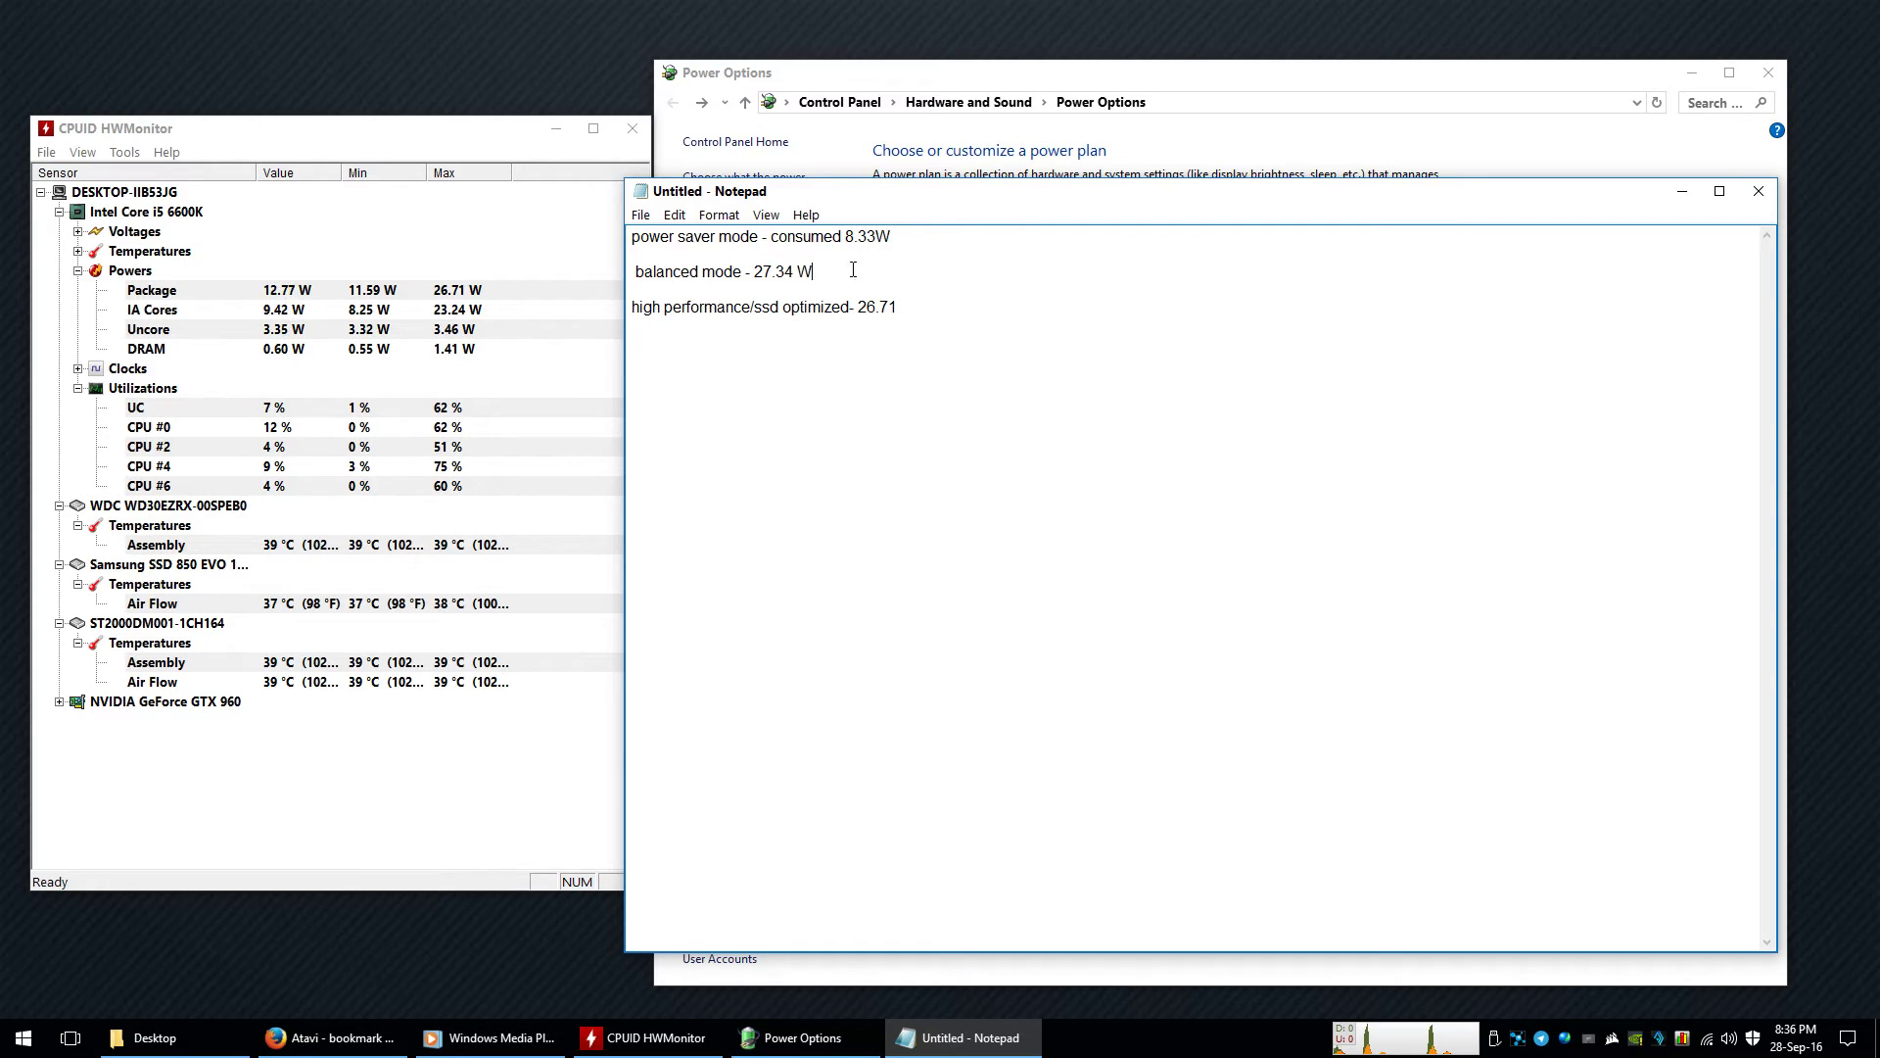
left_click_drag(853, 270, 631, 271)
left_click(931, 268)
left_click_drag(931, 336, 631, 272)
left_click(878, 274)
left_click(878, 276)
left_click_drag(906, 309, 631, 309)
left_click(784, 307)
left_click_drag(888, 266, 632, 272)
left_click(986, 277)
left_click_drag(986, 277, 646, 272)
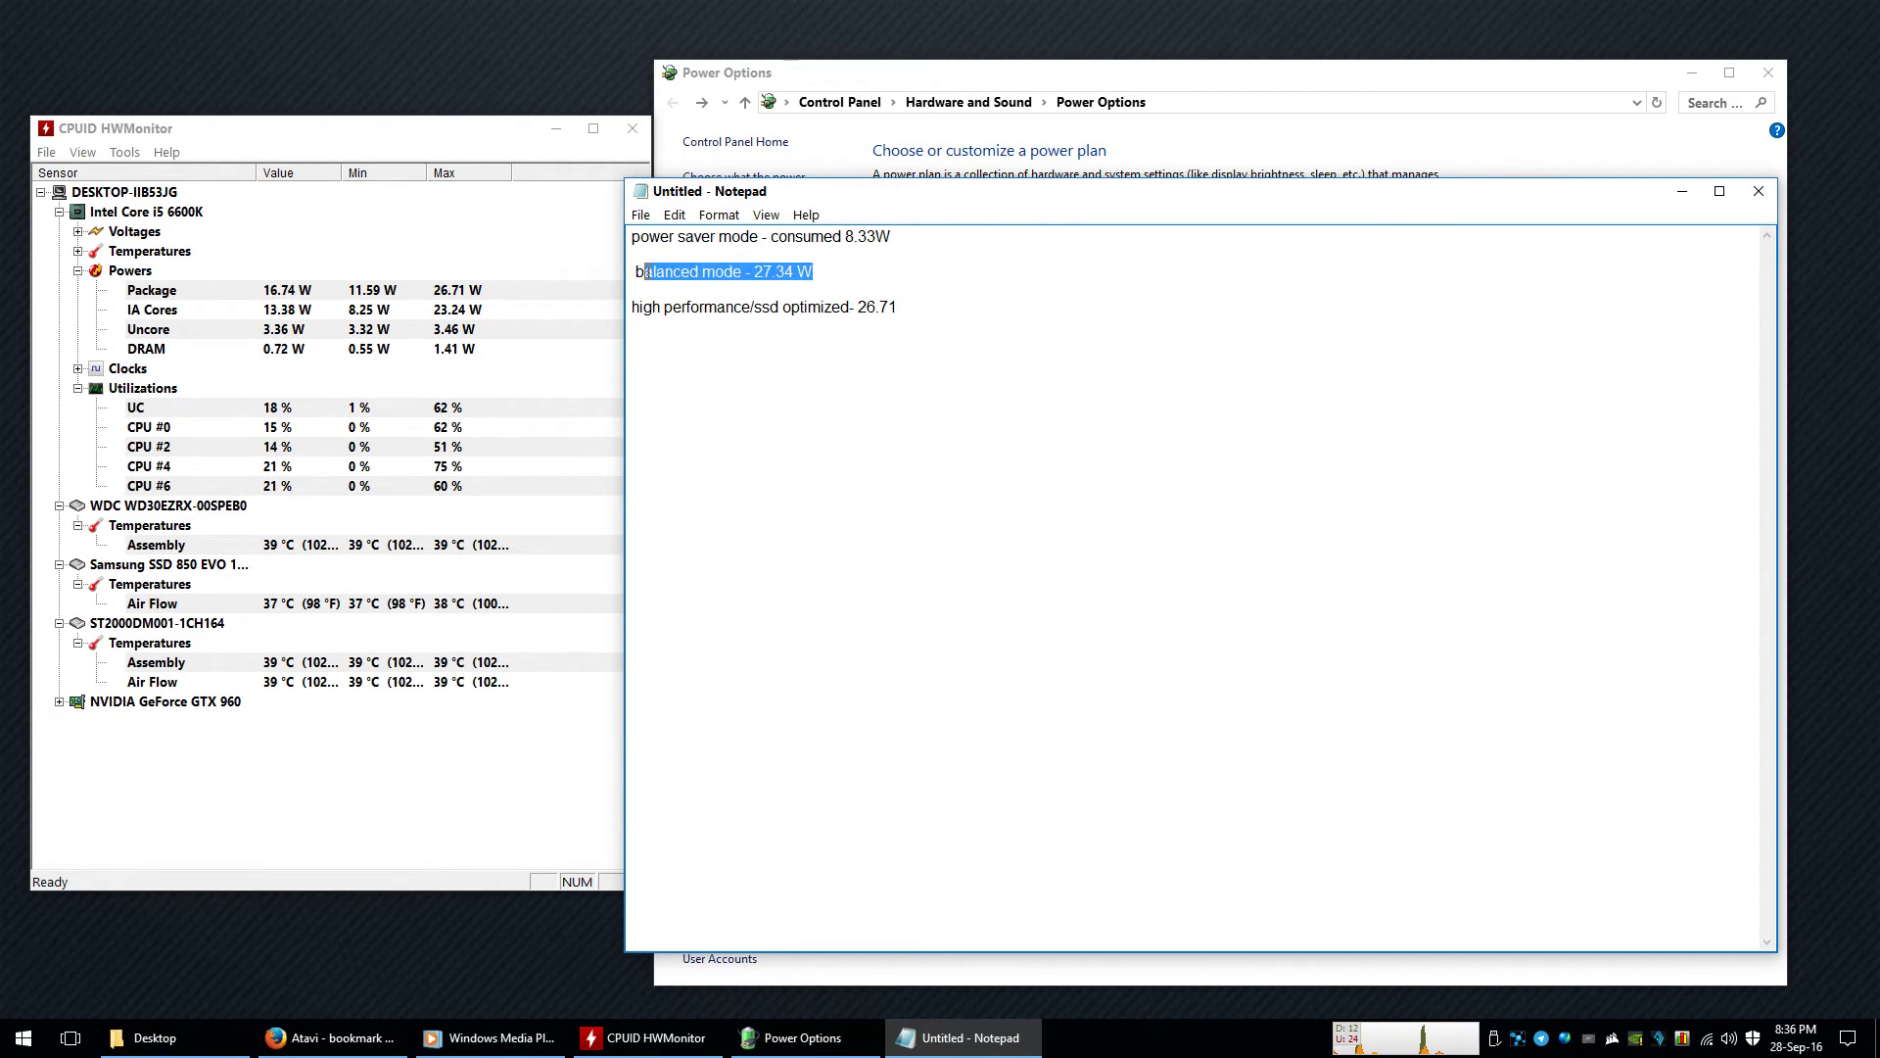
left_click(932, 266)
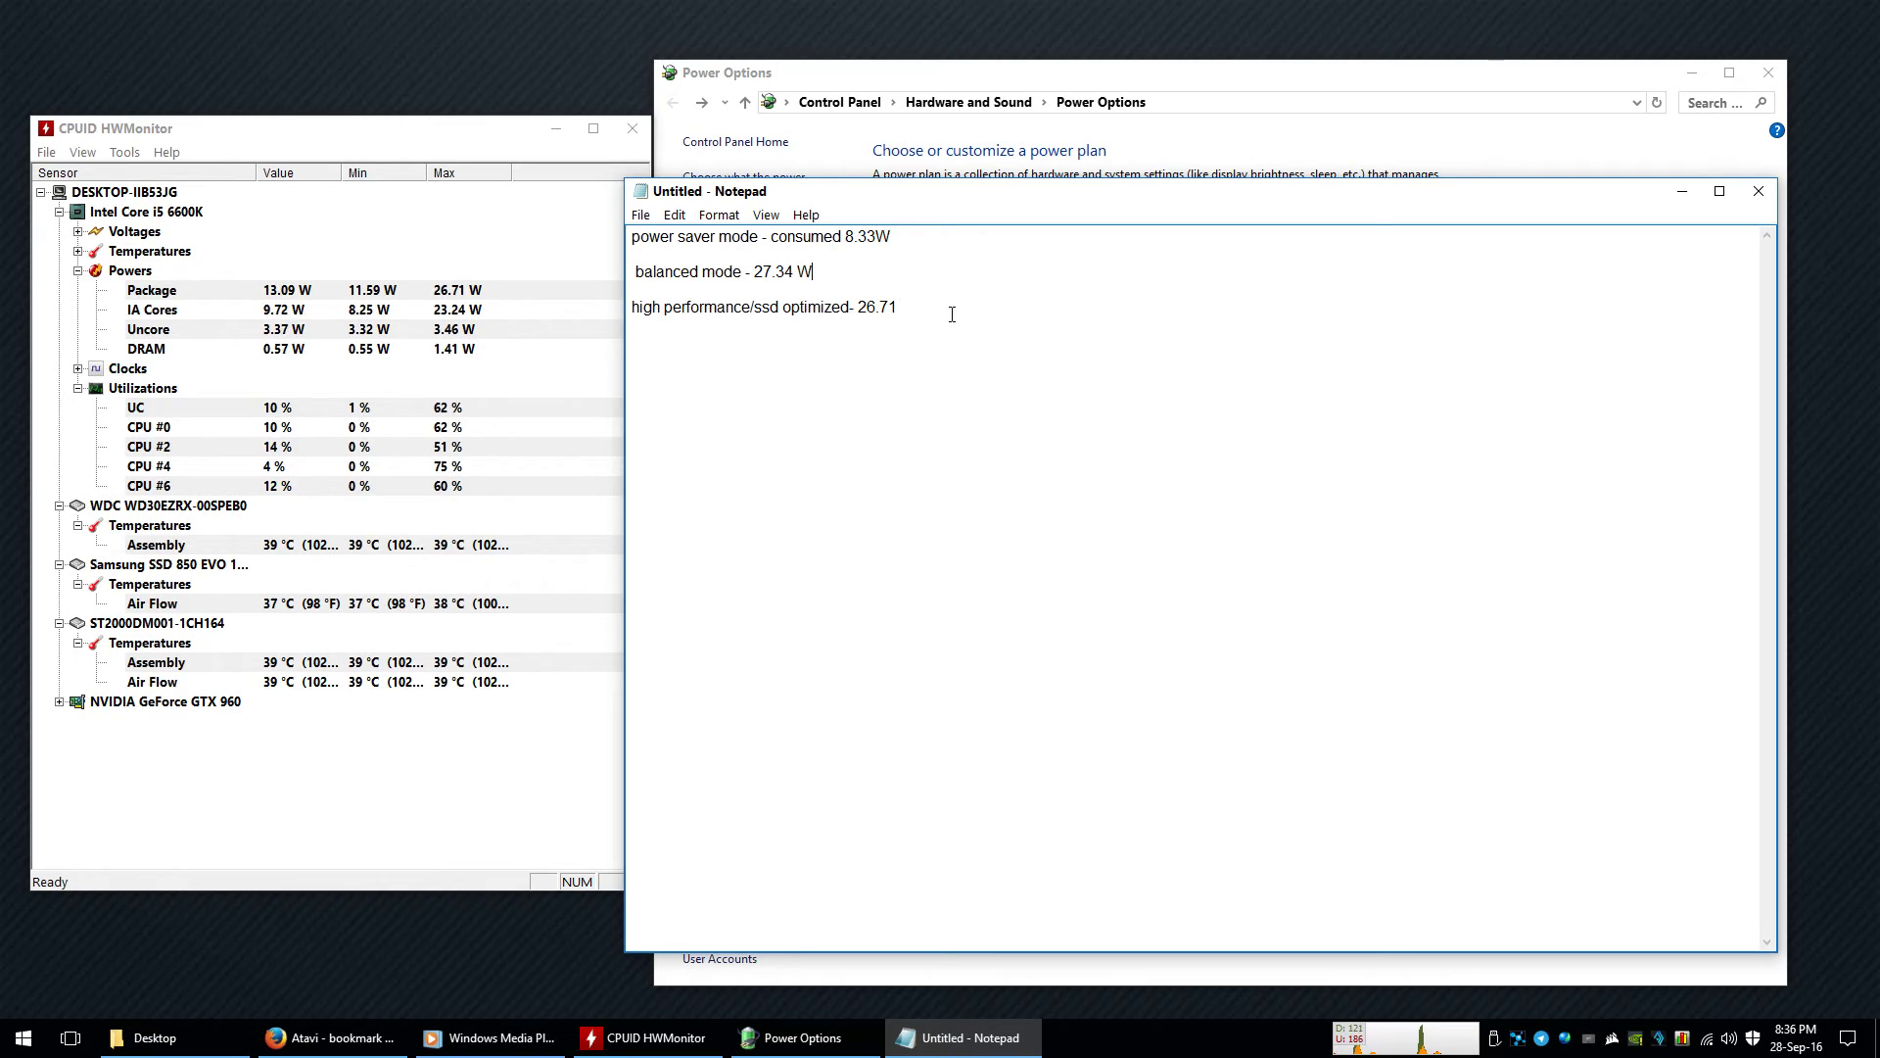
left_click_drag(951, 315, 632, 309)
left_click(773, 369)
left_click_drag(957, 242, 649, 238)
left_click(946, 240)
- Append '-browsing ,playing a movie , music' to the power saver line
type("-bropwsing ,pla")
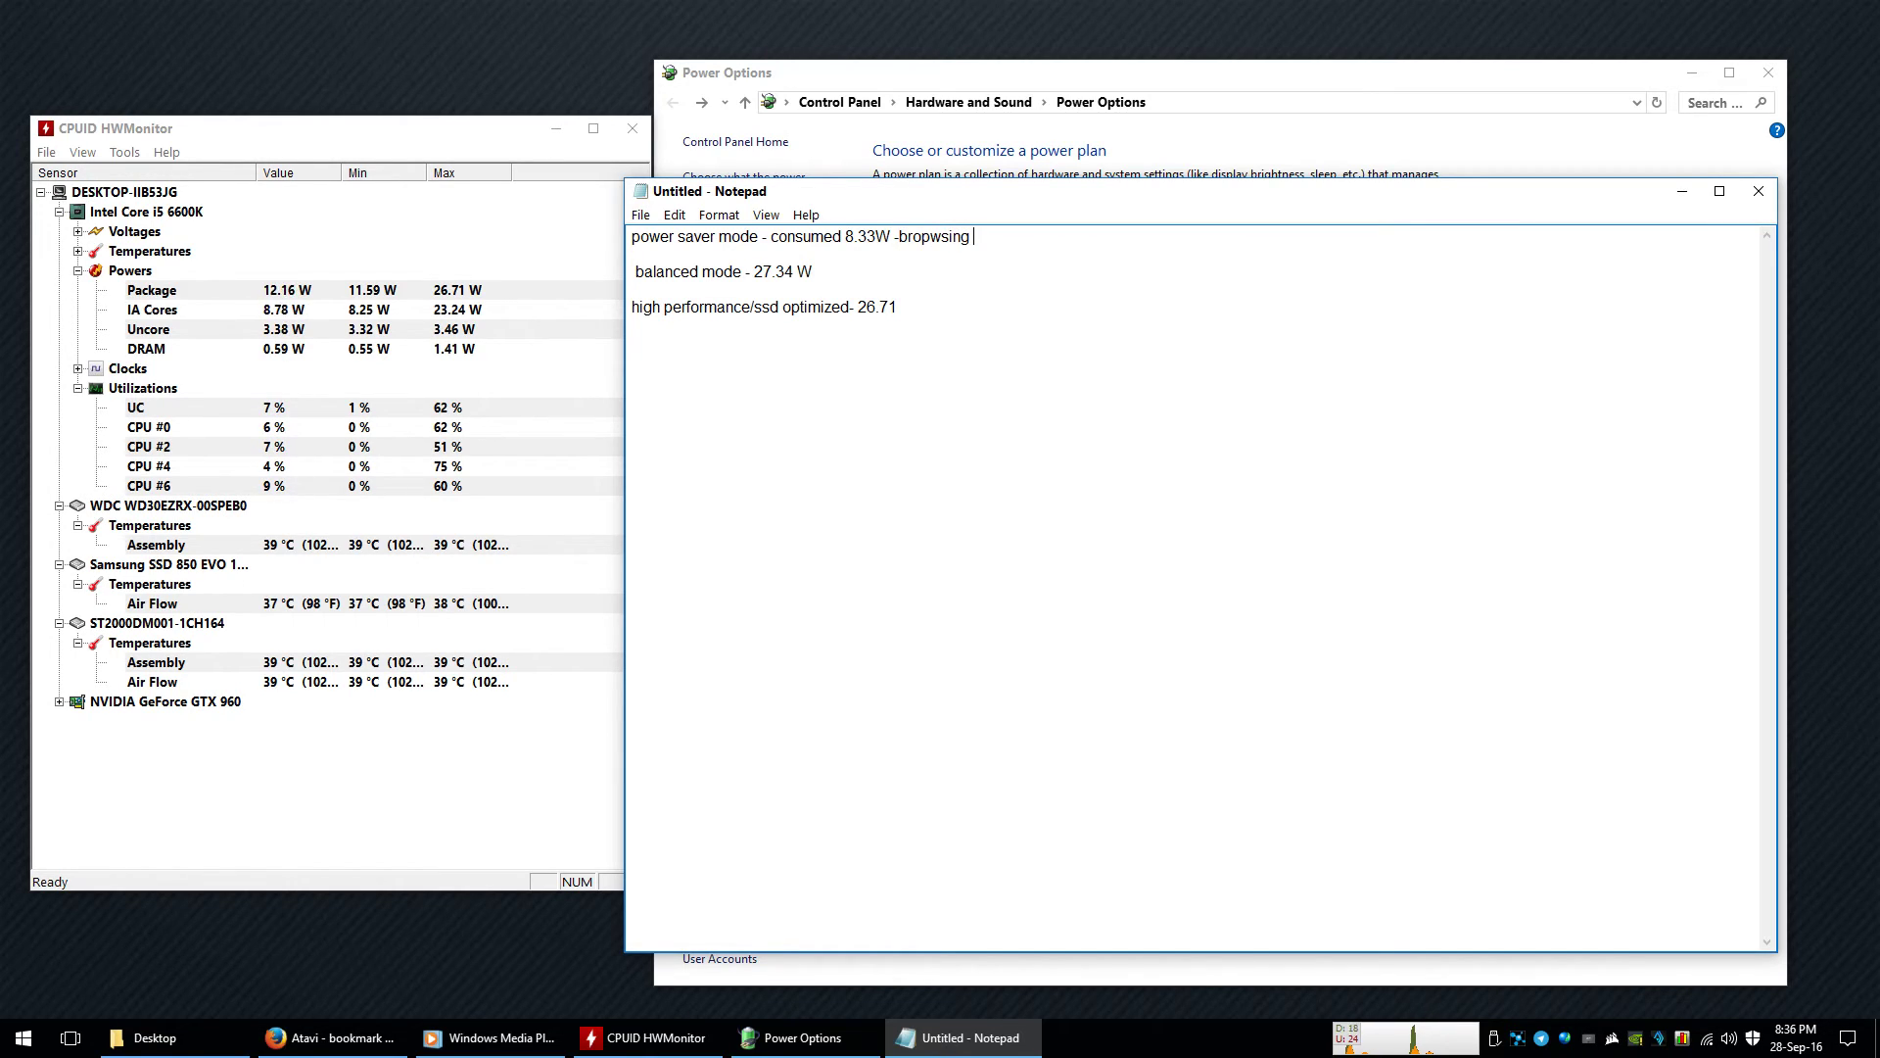
type("ying a movie , ")
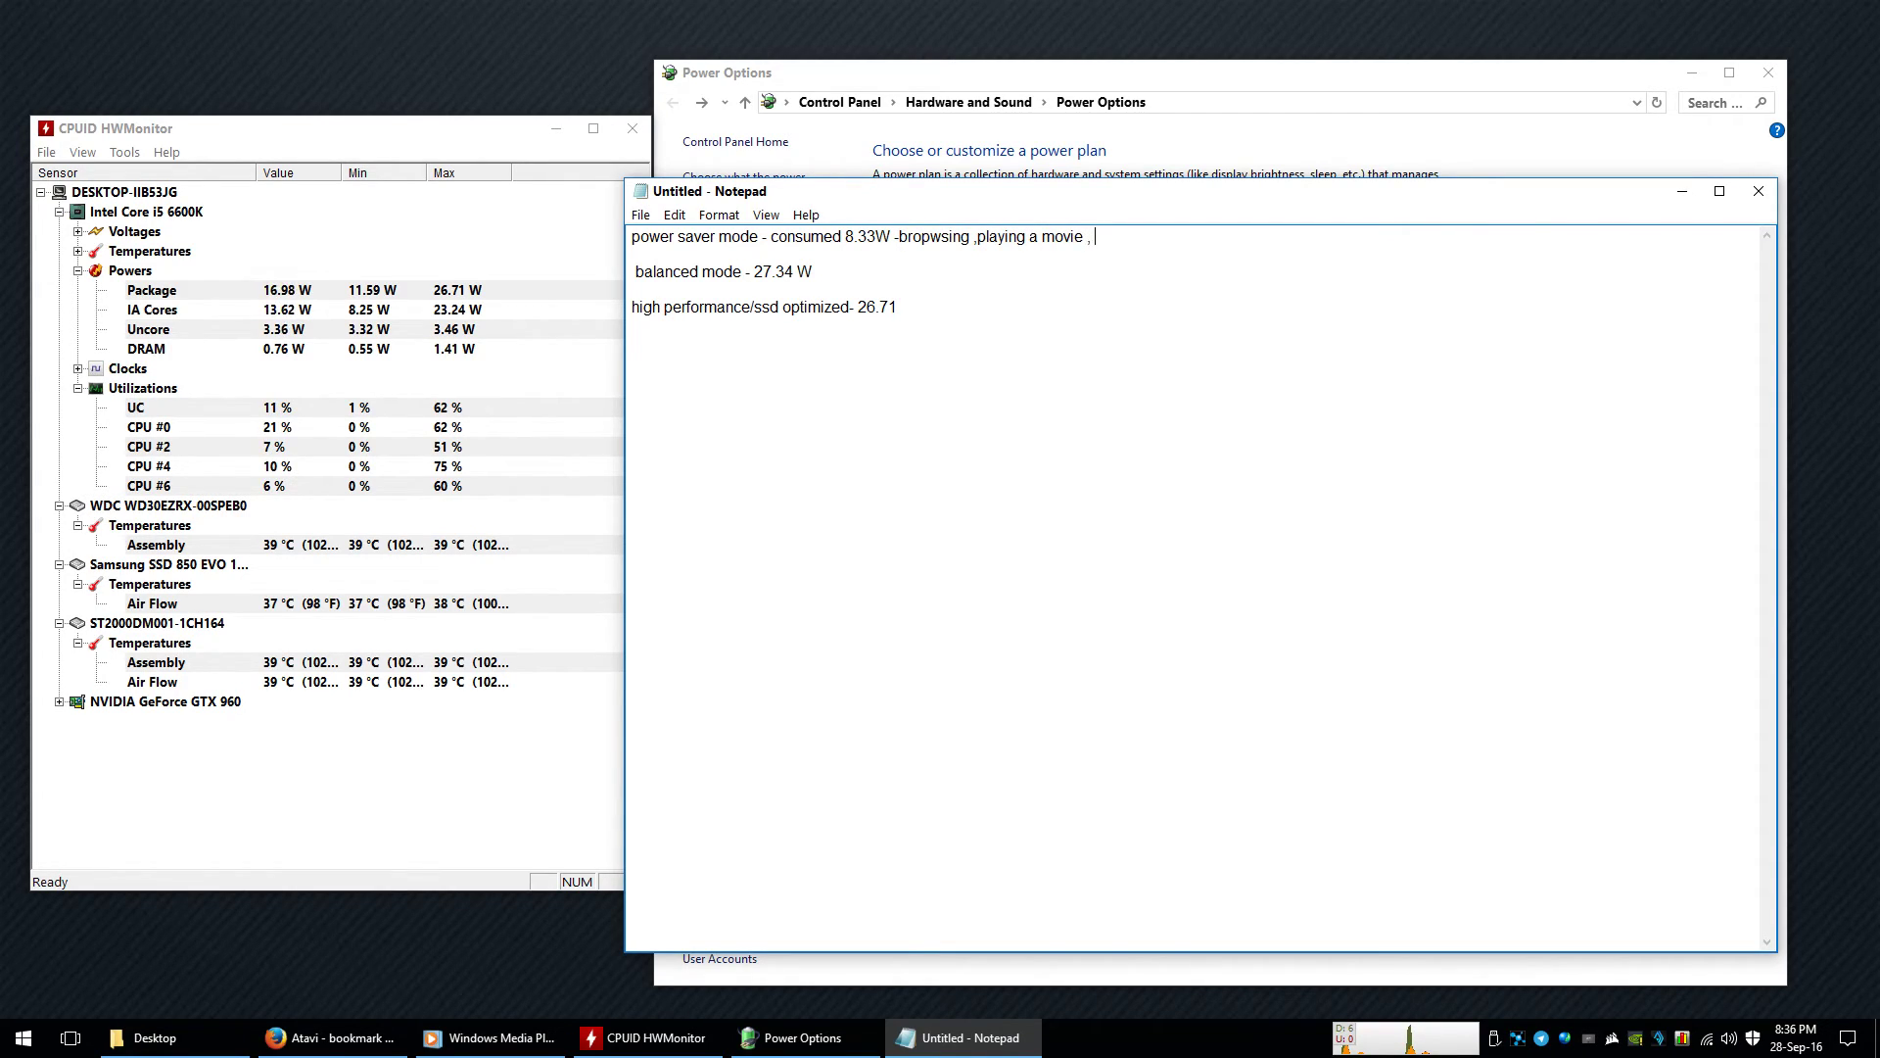
type("music")
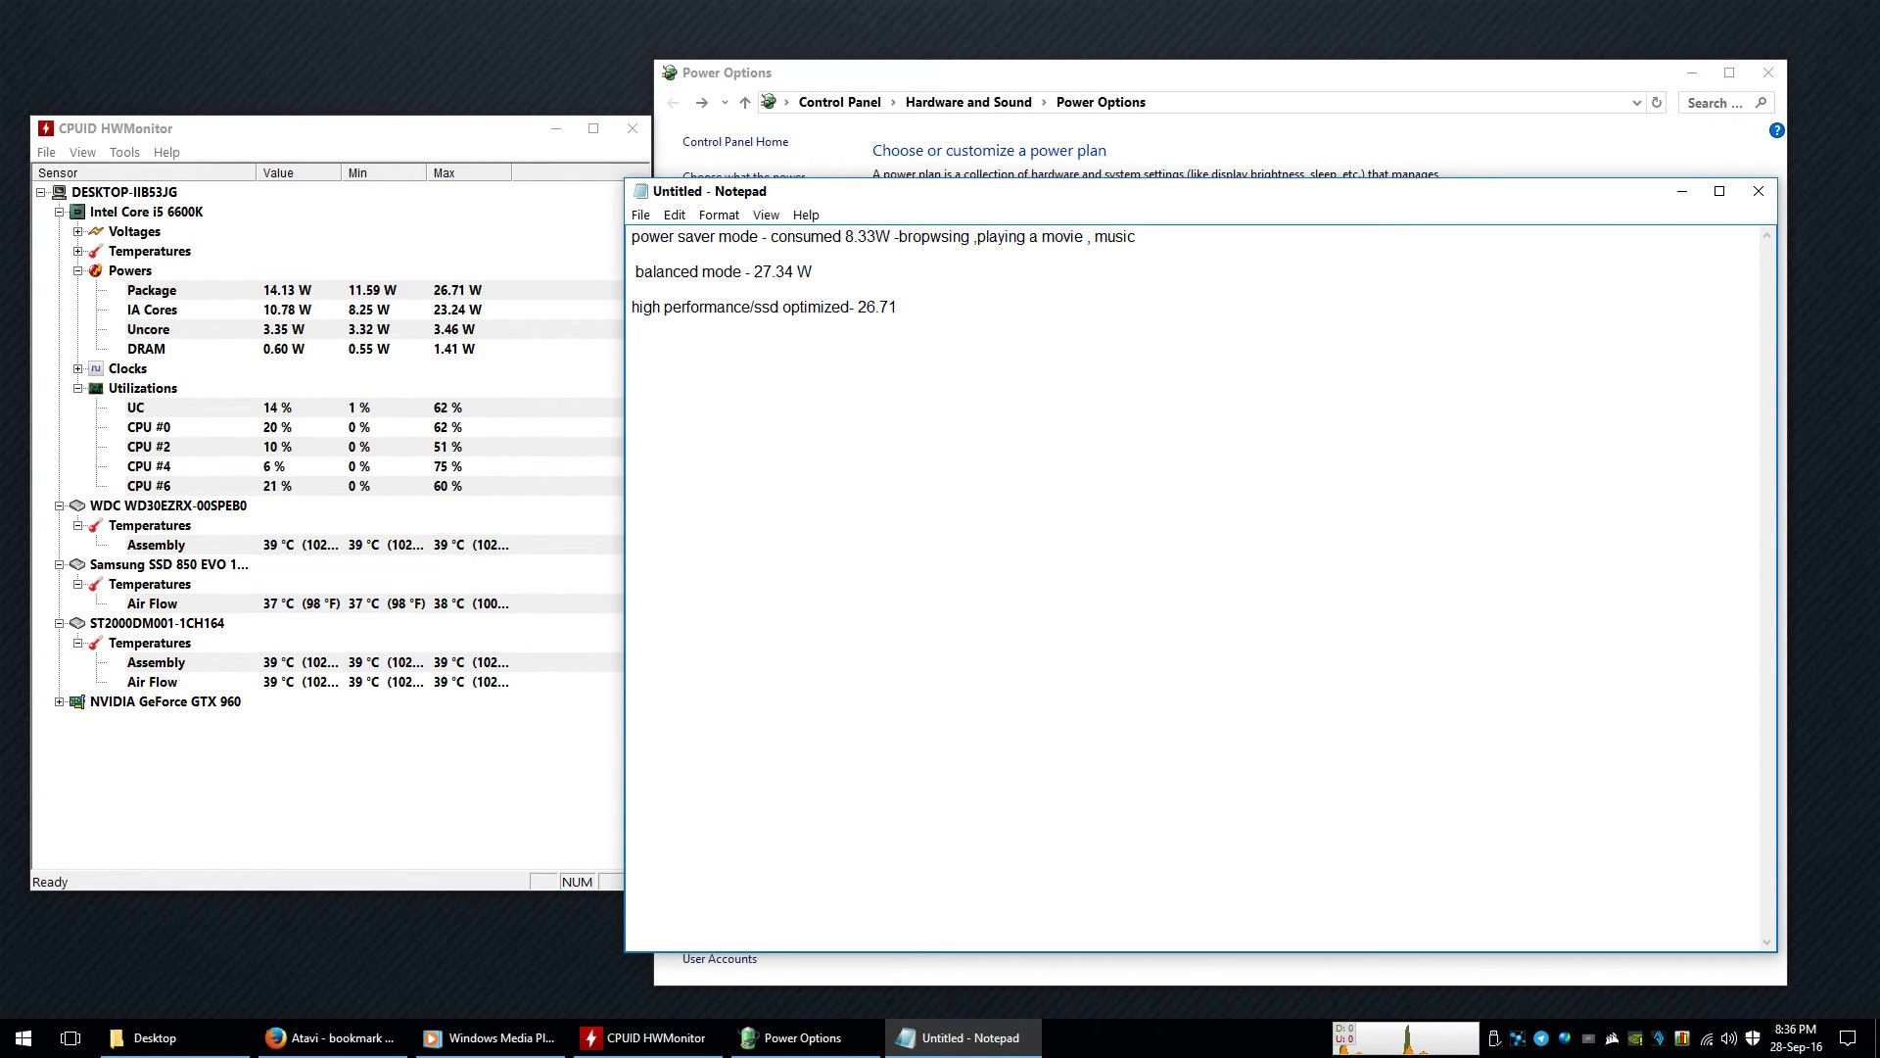
key("ctrl+shift+Left")
key("ctrl+shift+Left")
key("ctrl+shift+Left")
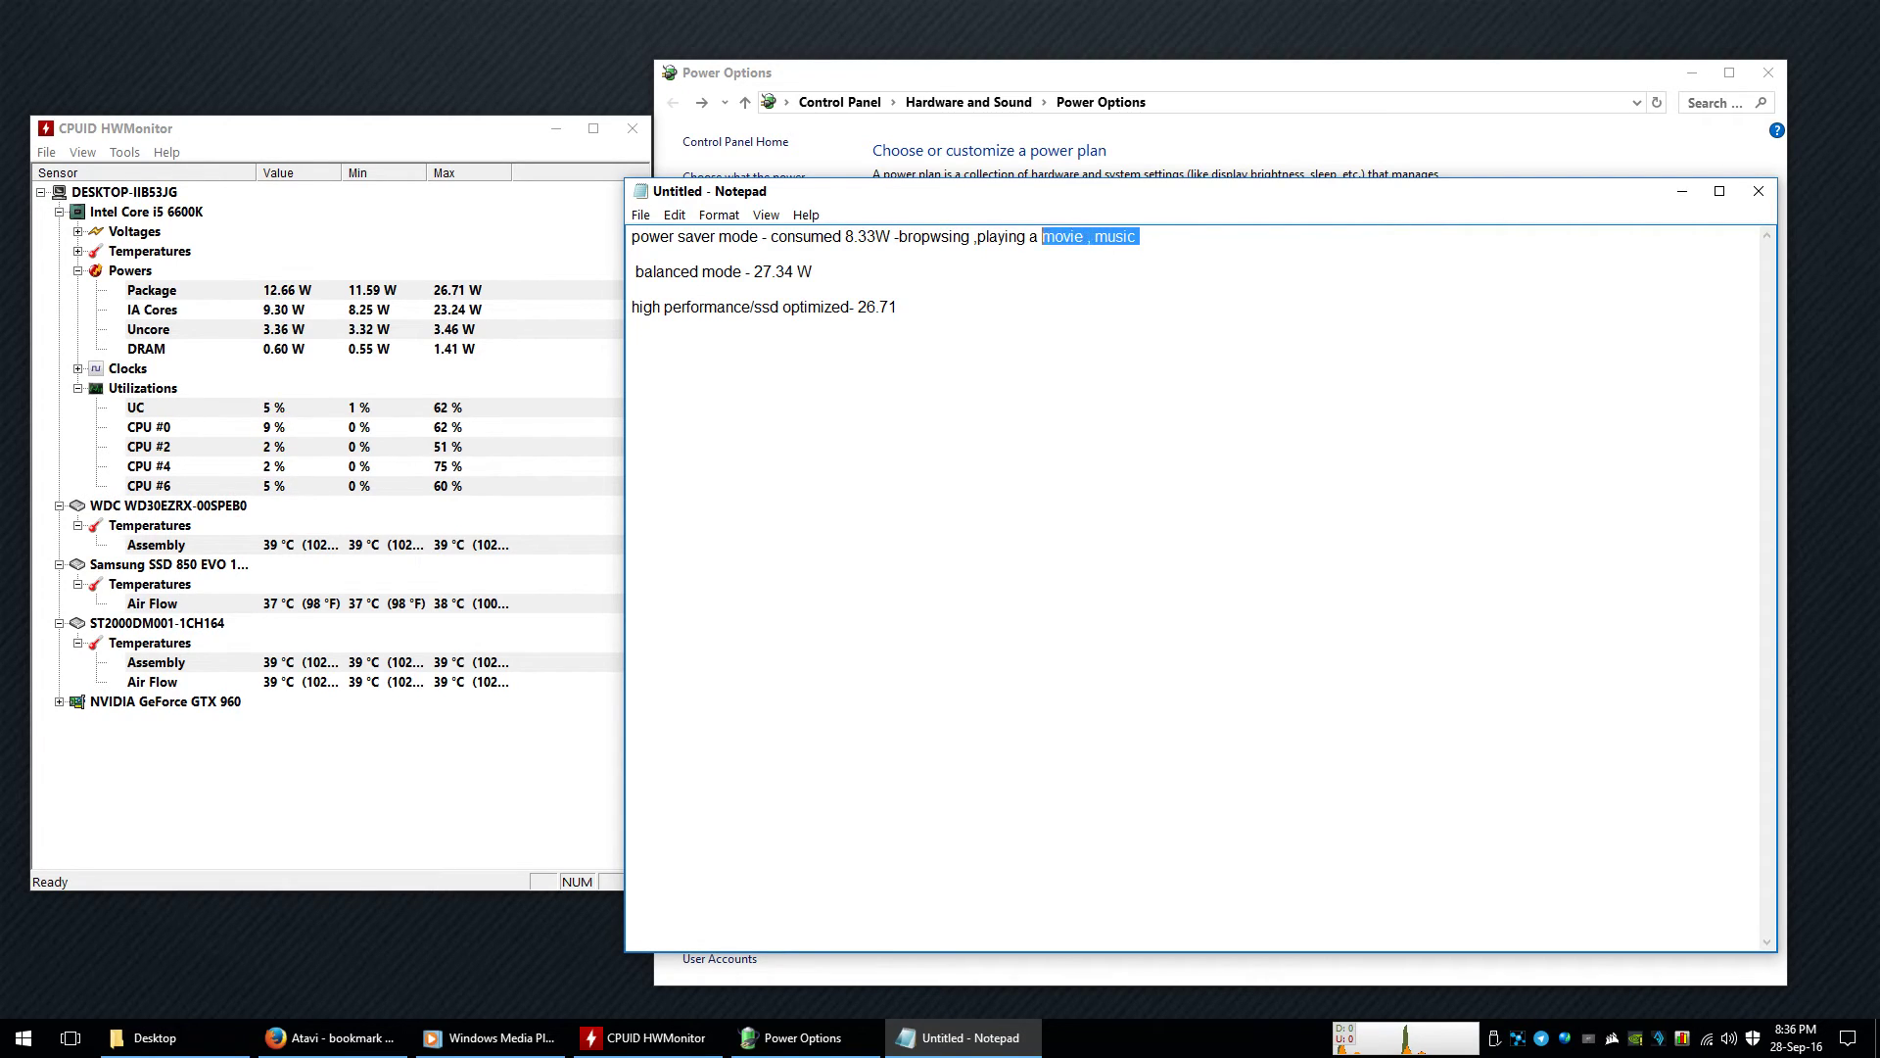
key("ctrl+shift+Left")
key("ctrl+shift+Left")
key("ctrl+shift+Left")
key("ctrl+shift+Left")
key("ctrl+shift+Left")
key("ctrl+shift+Left")
key("ctrl+shift+Left")
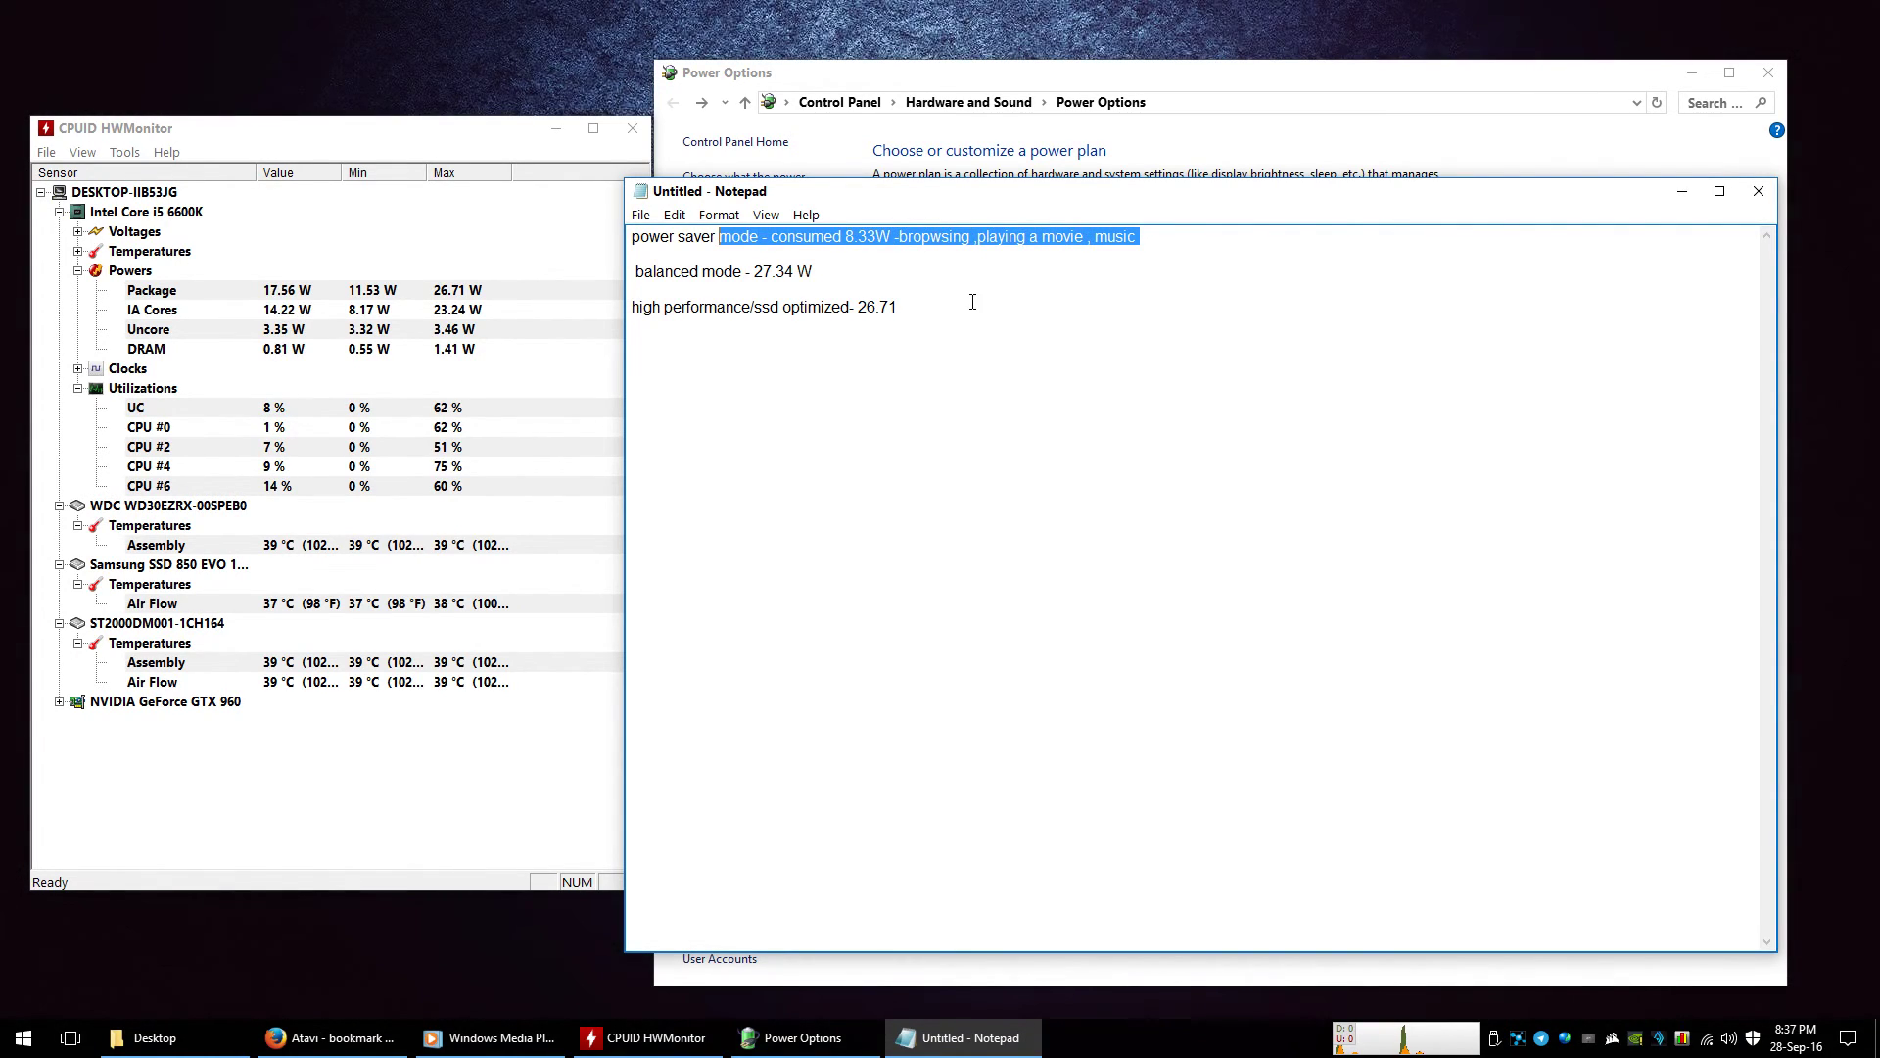
- Append '-gaming,video rendering / any high software -CAD,maya' to the high performance line
left_click(972, 302)
type("-gaming")
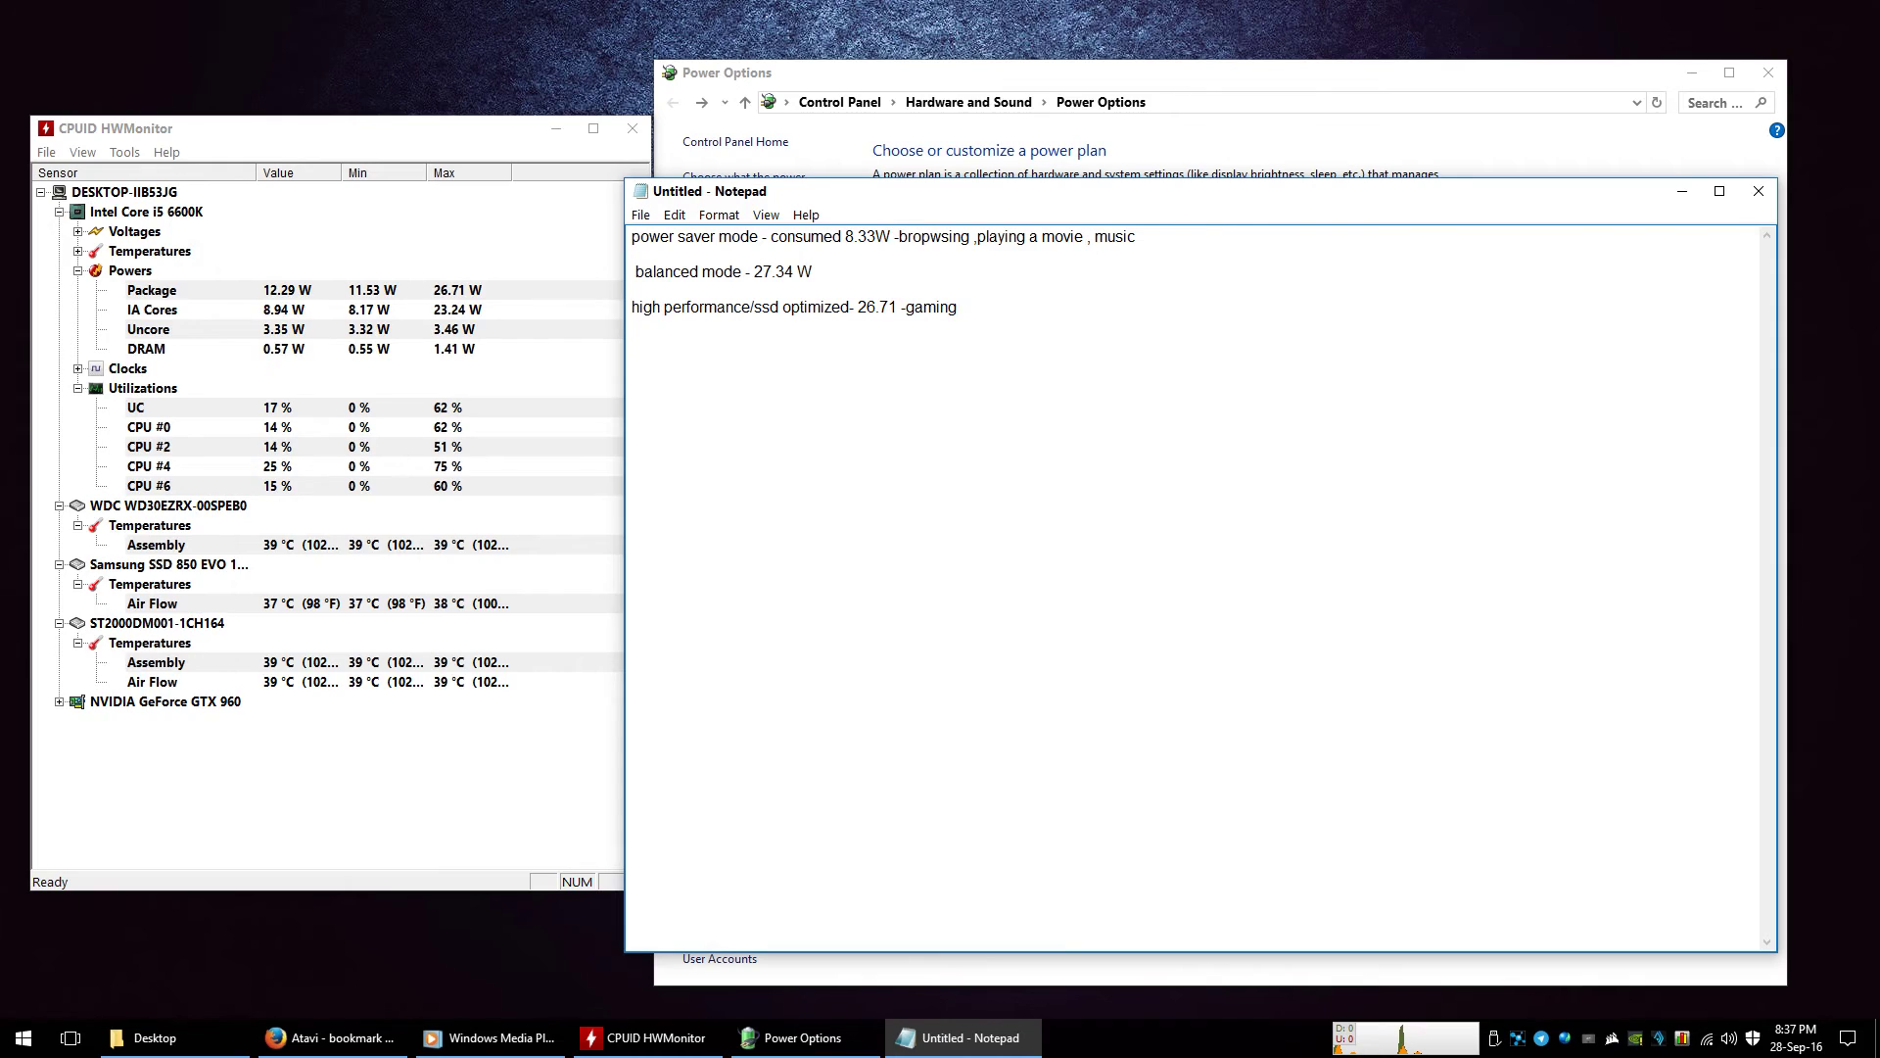
type(",video renderin")
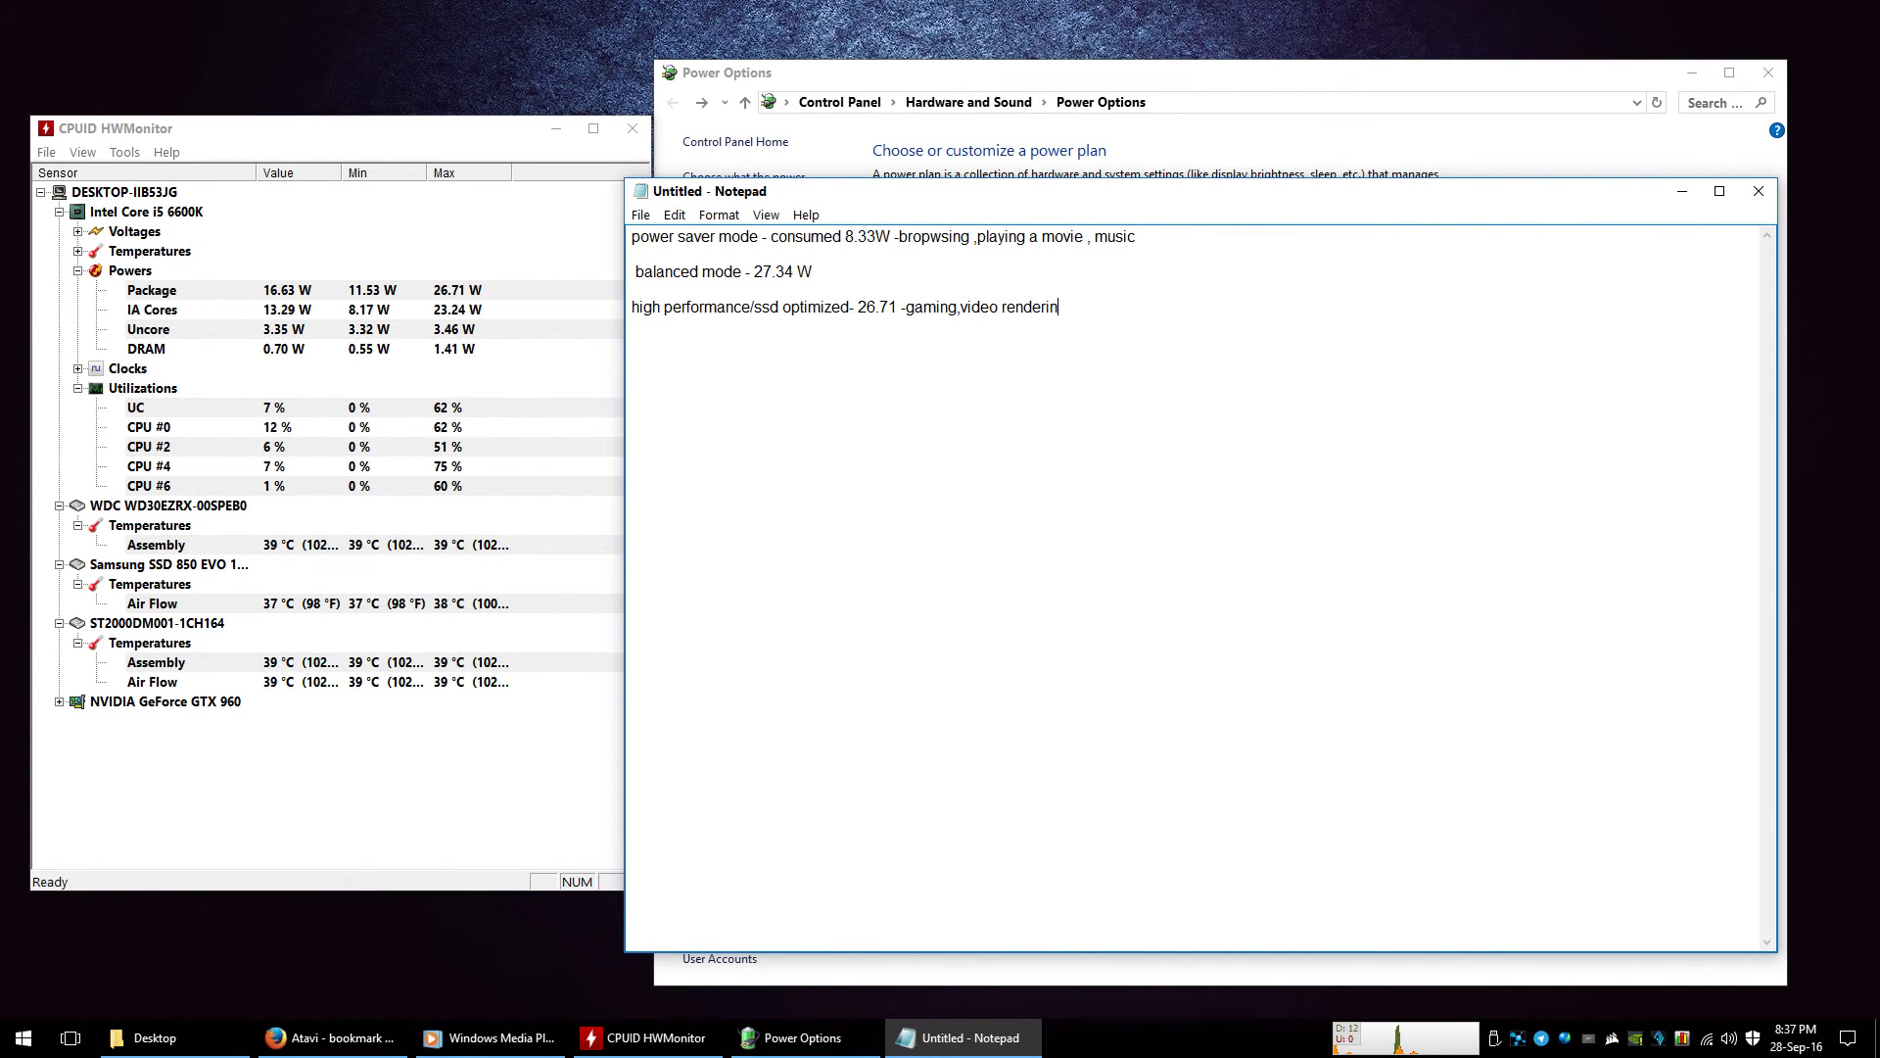
type("g / any h")
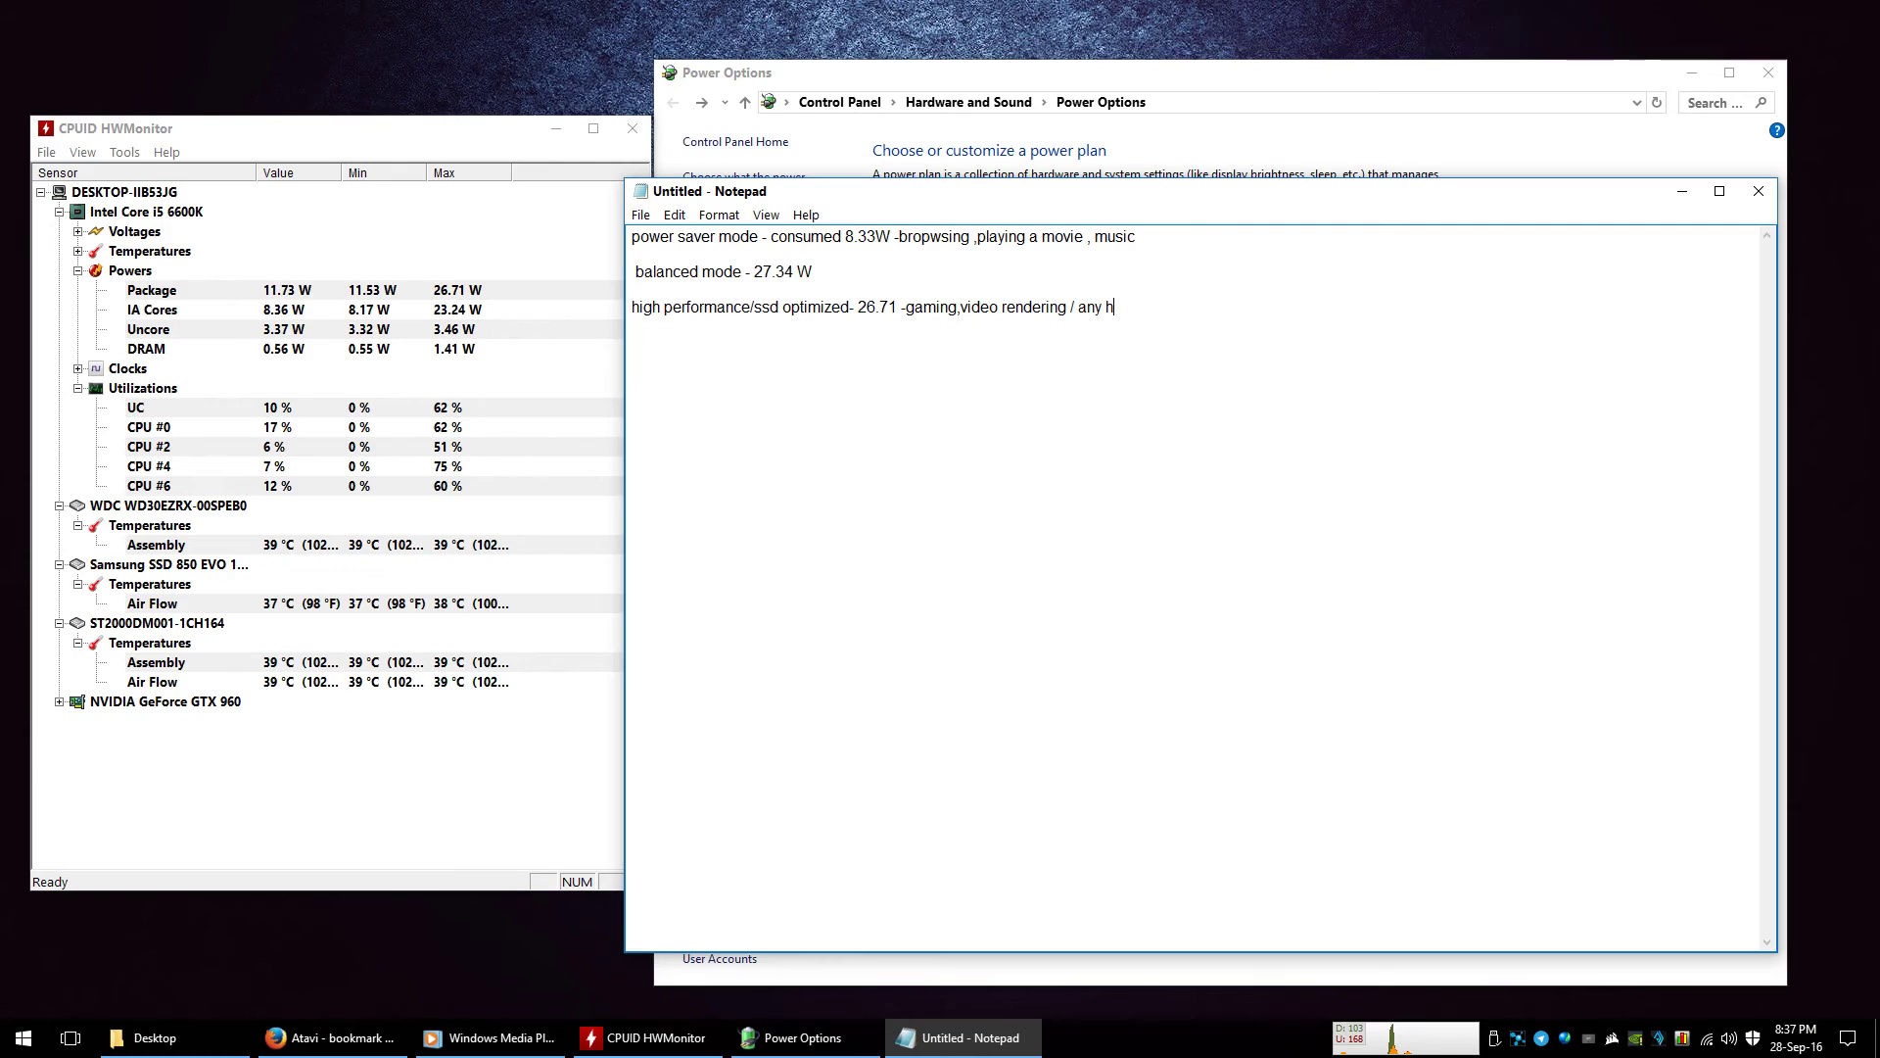
type("igh software -")
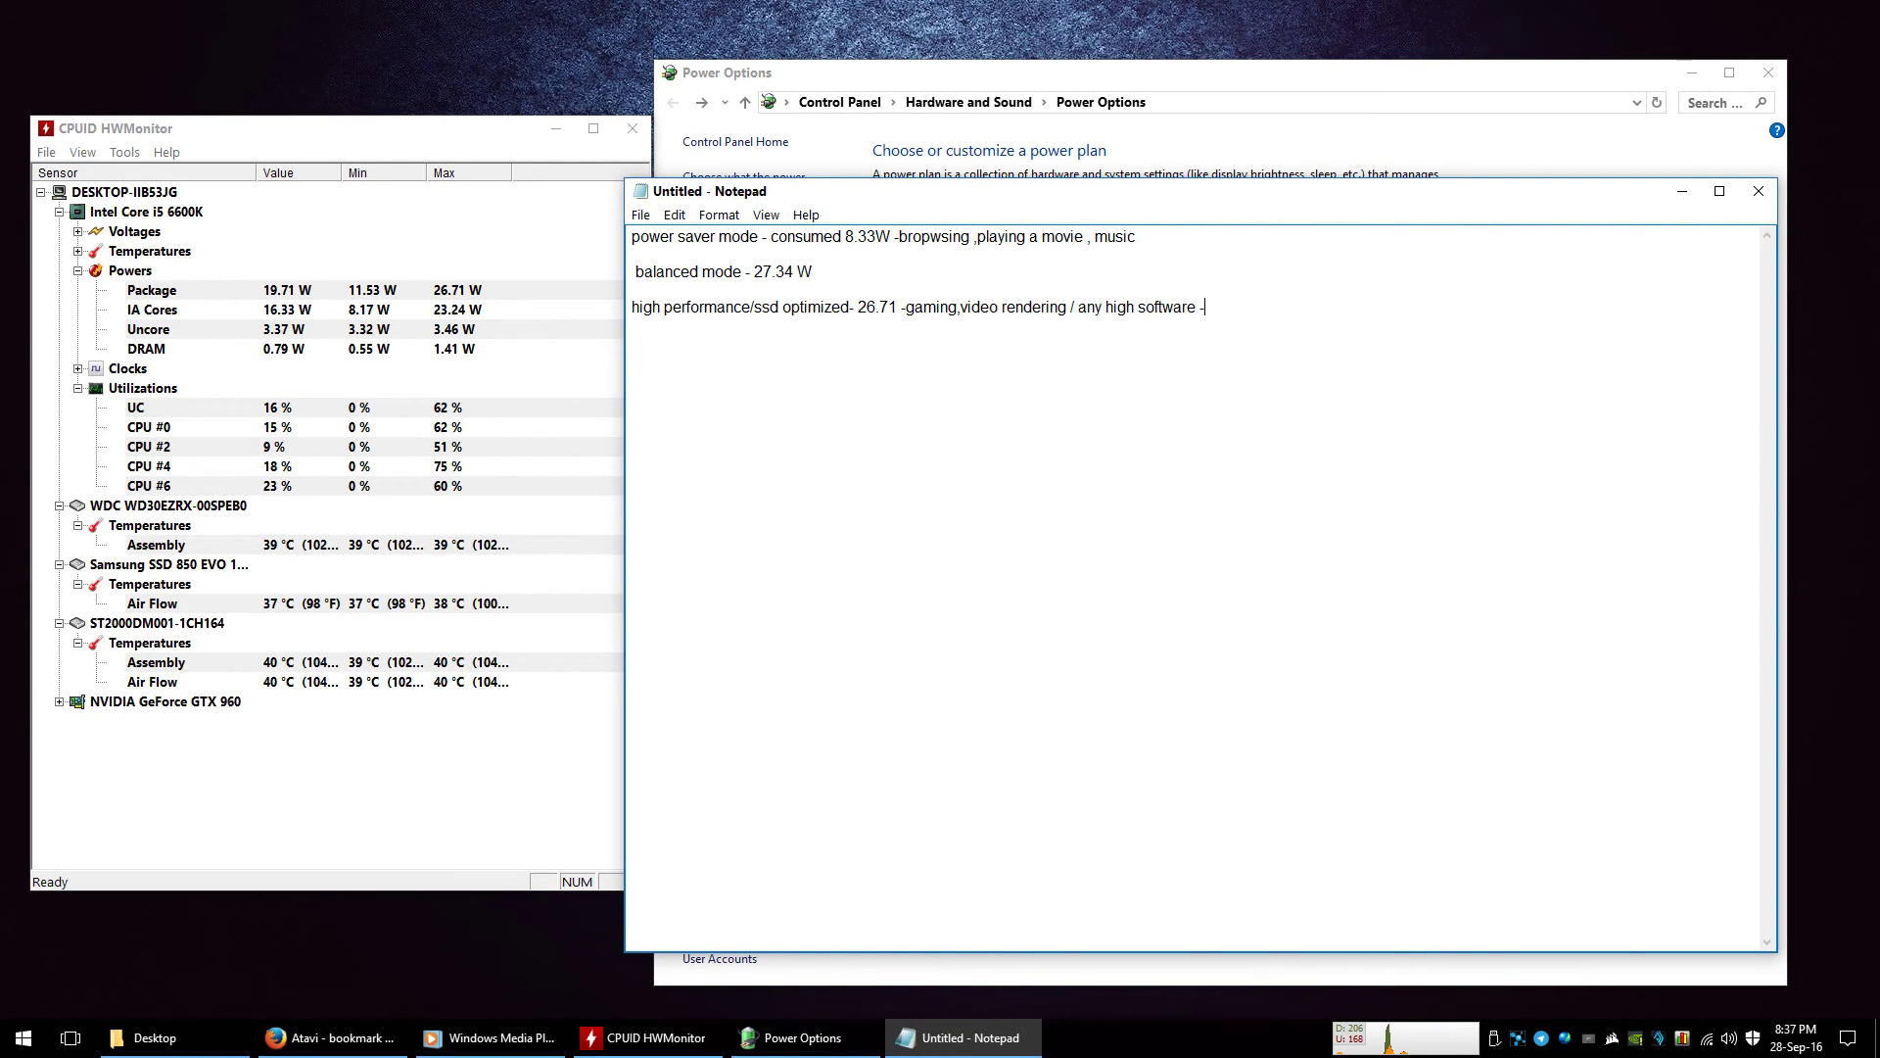
type("CAD,")
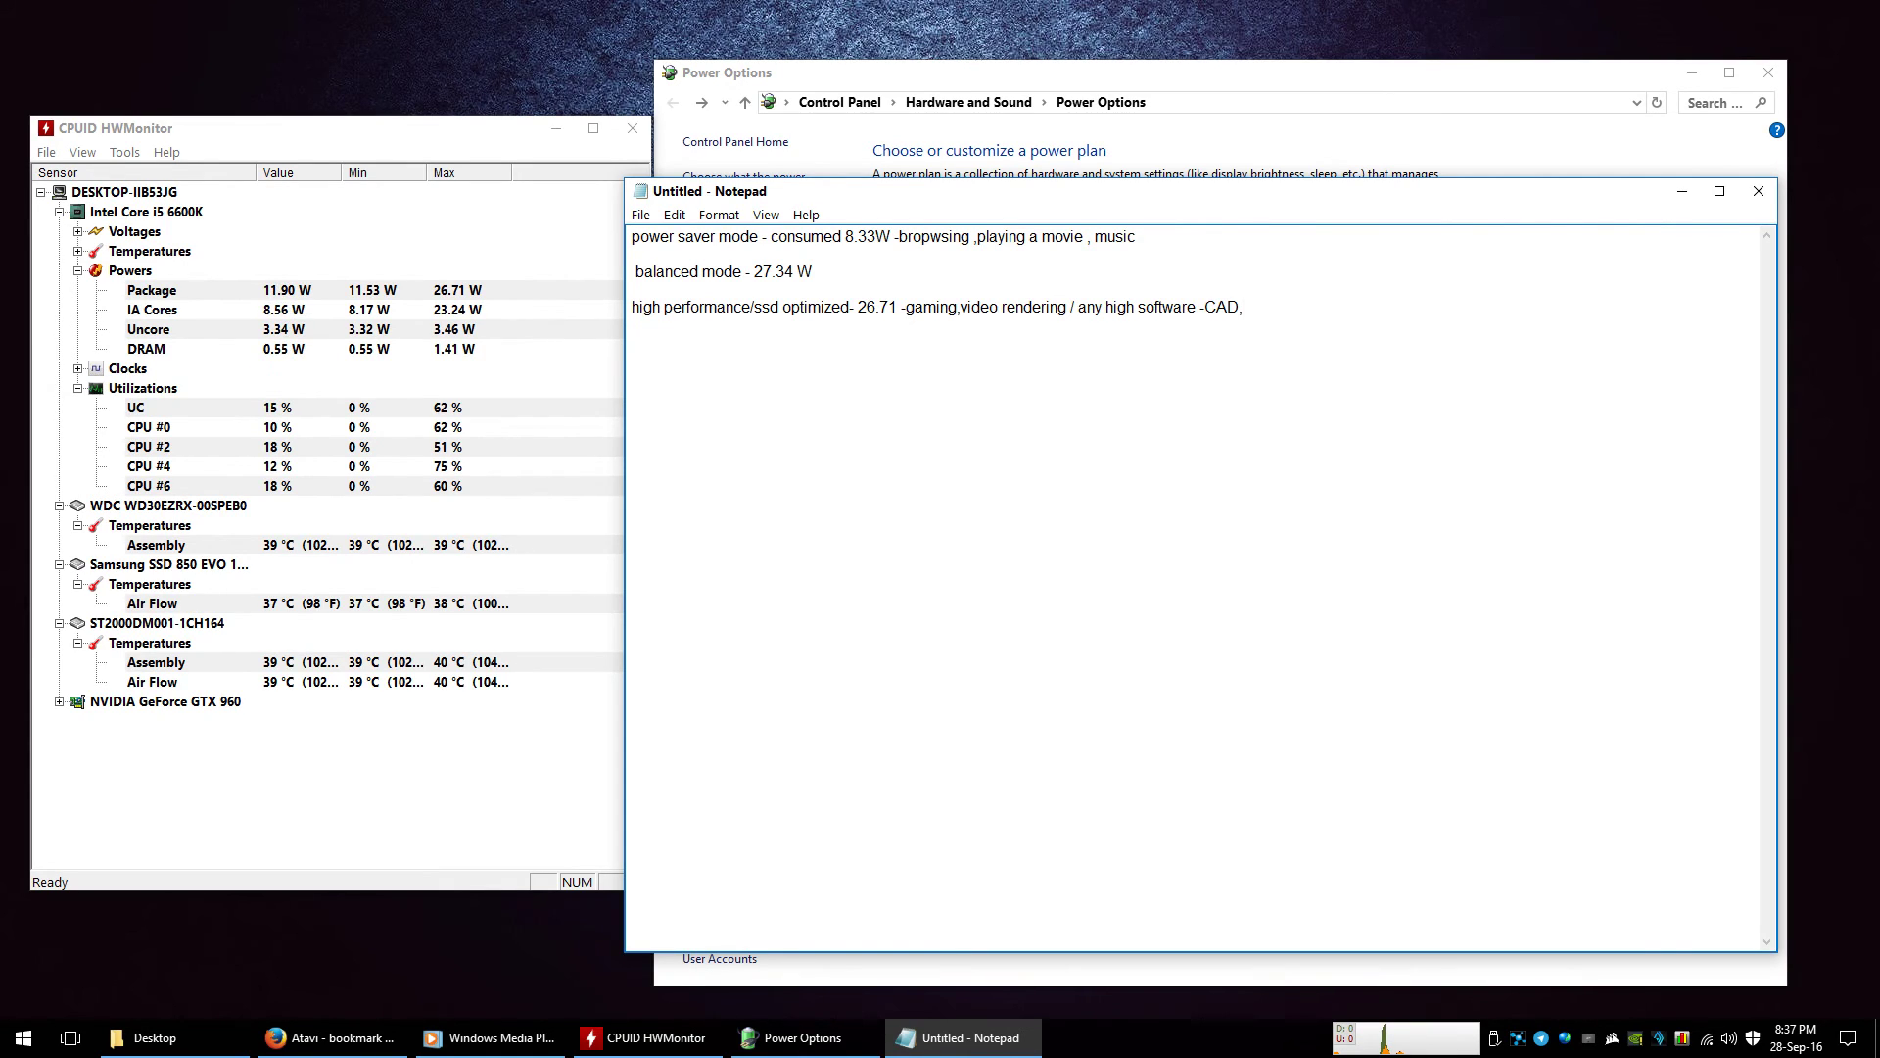
type("maya")
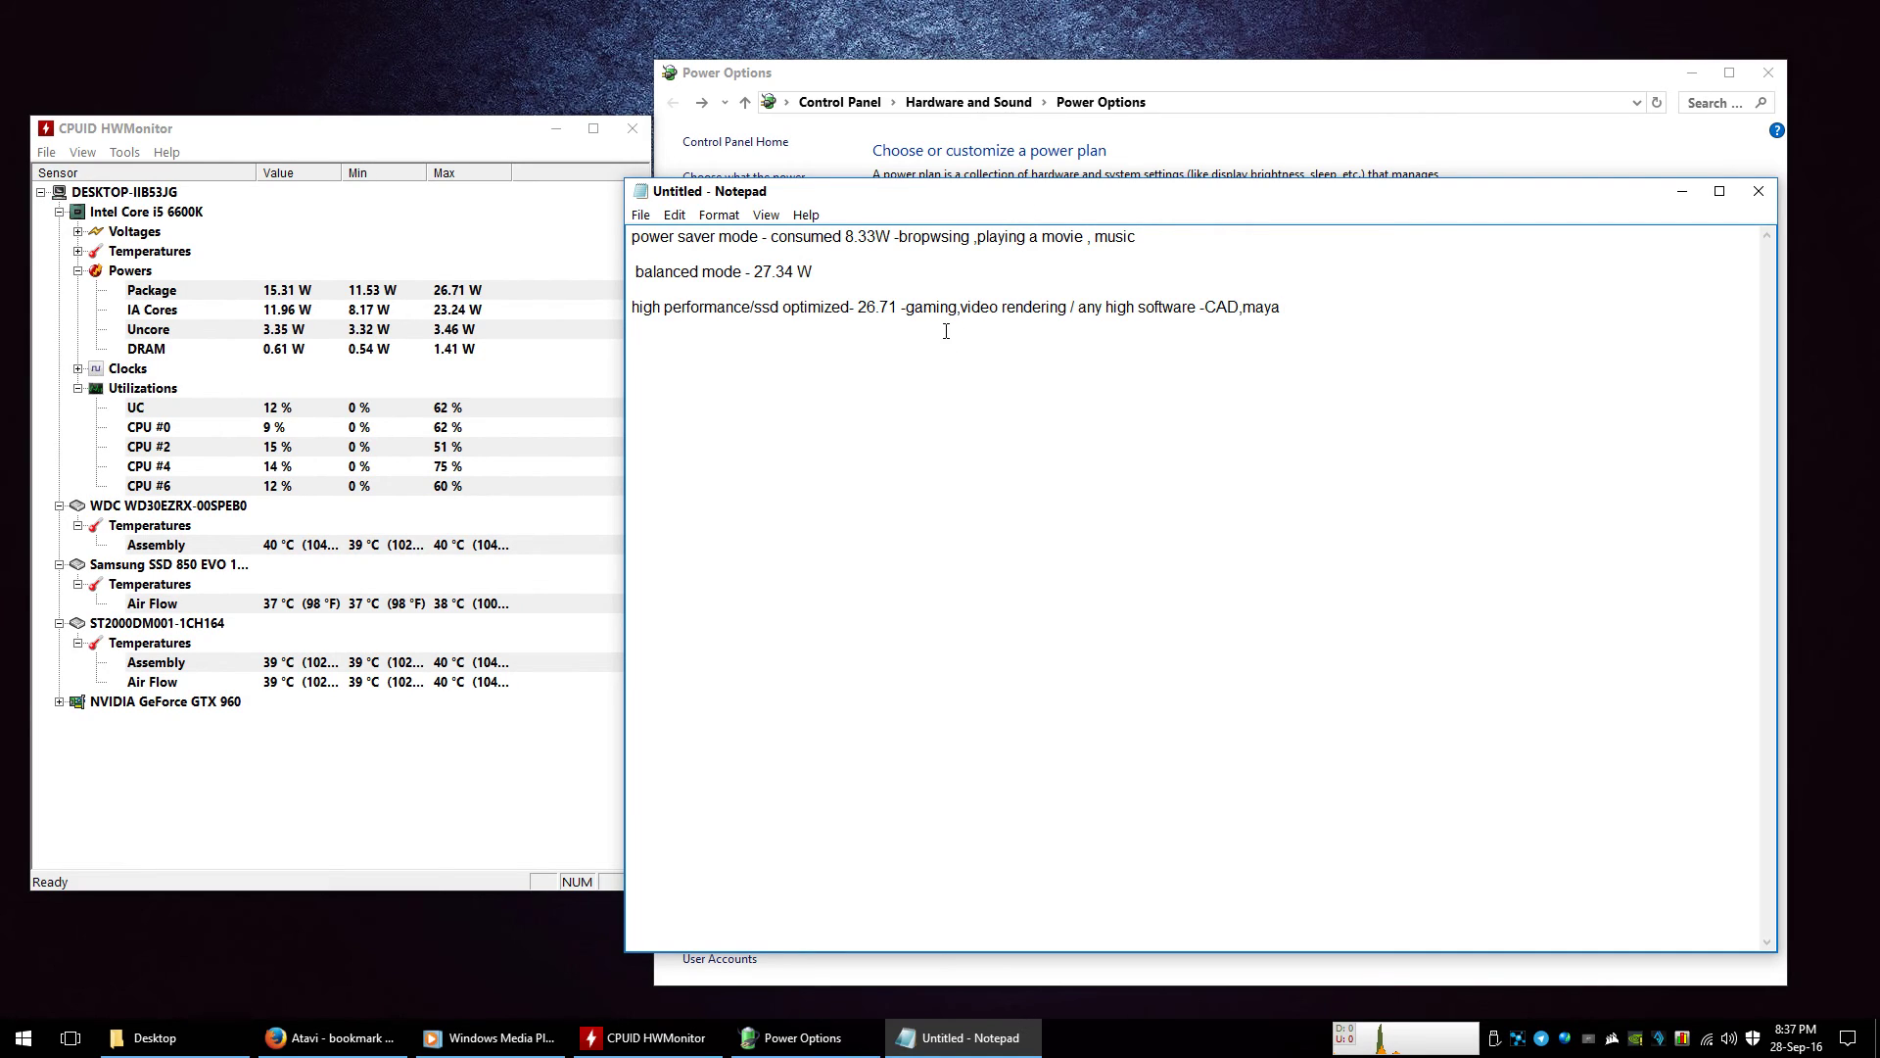
left_click_drag(750, 307, 1254, 300)
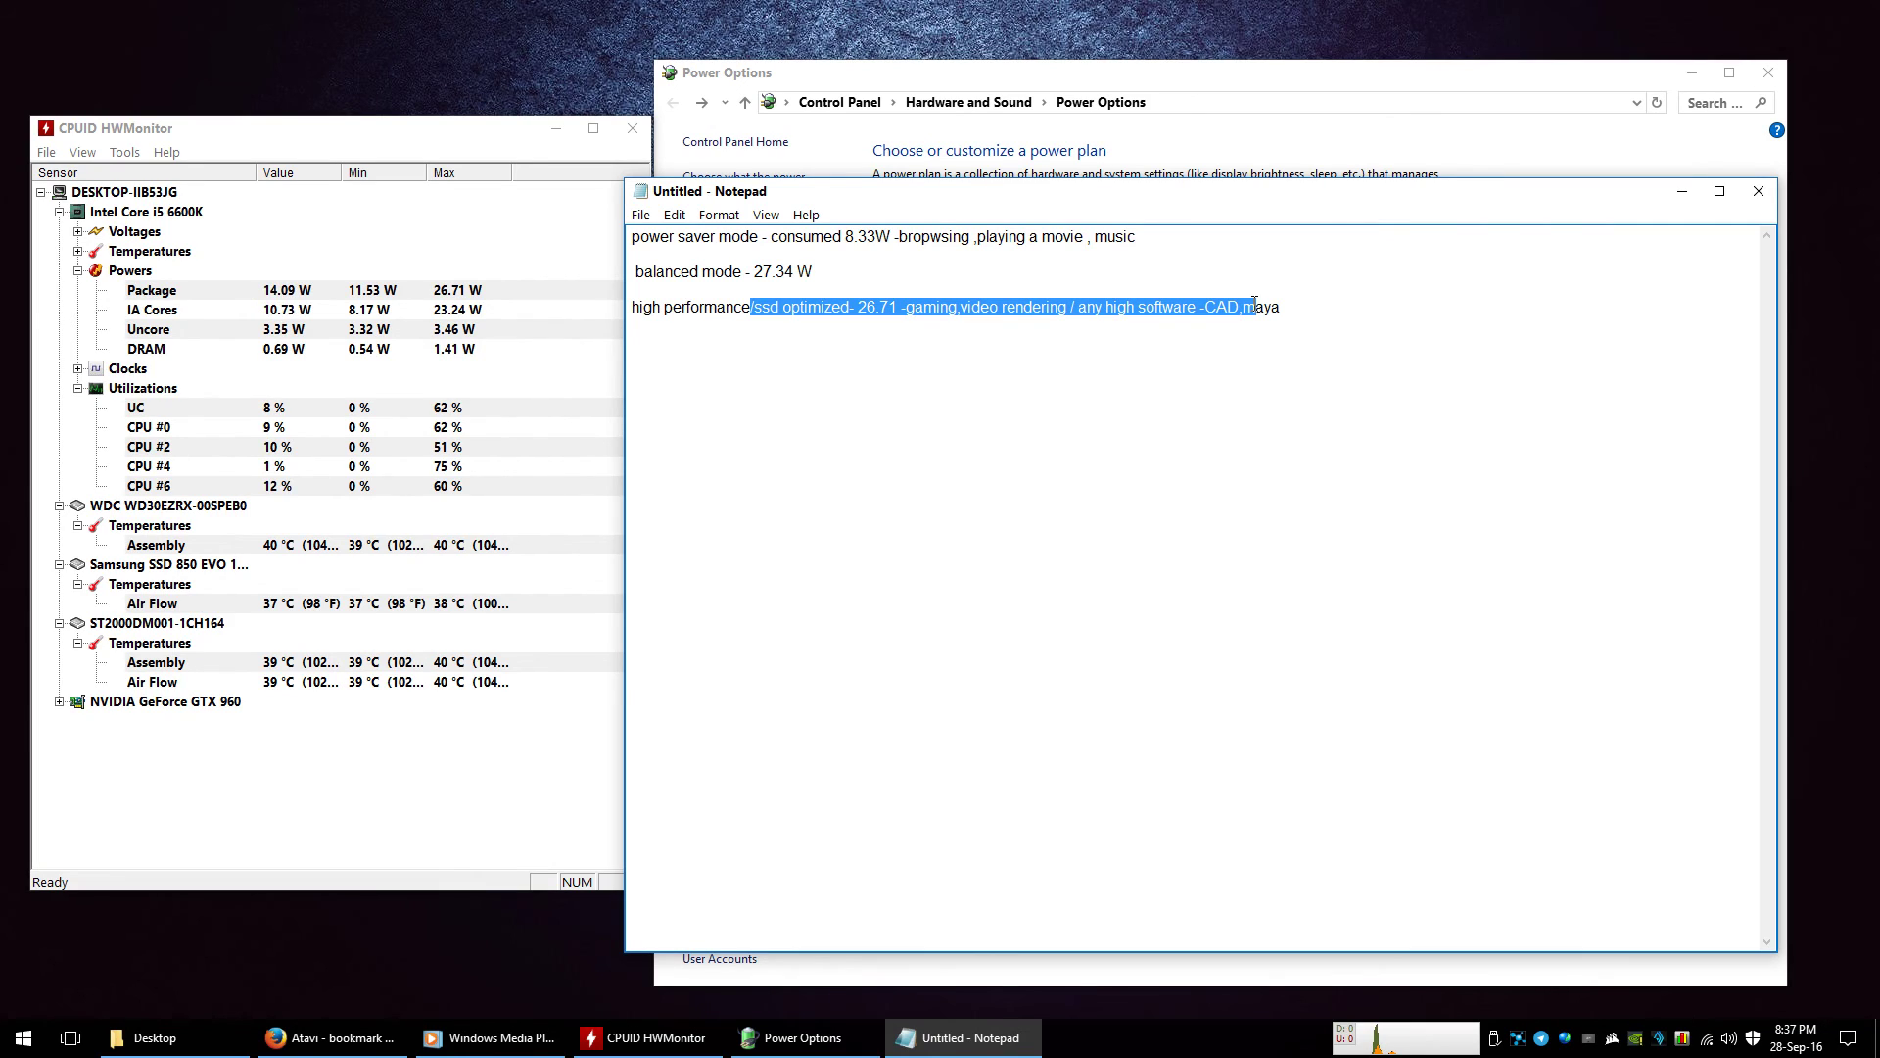
left_click(727, 316)
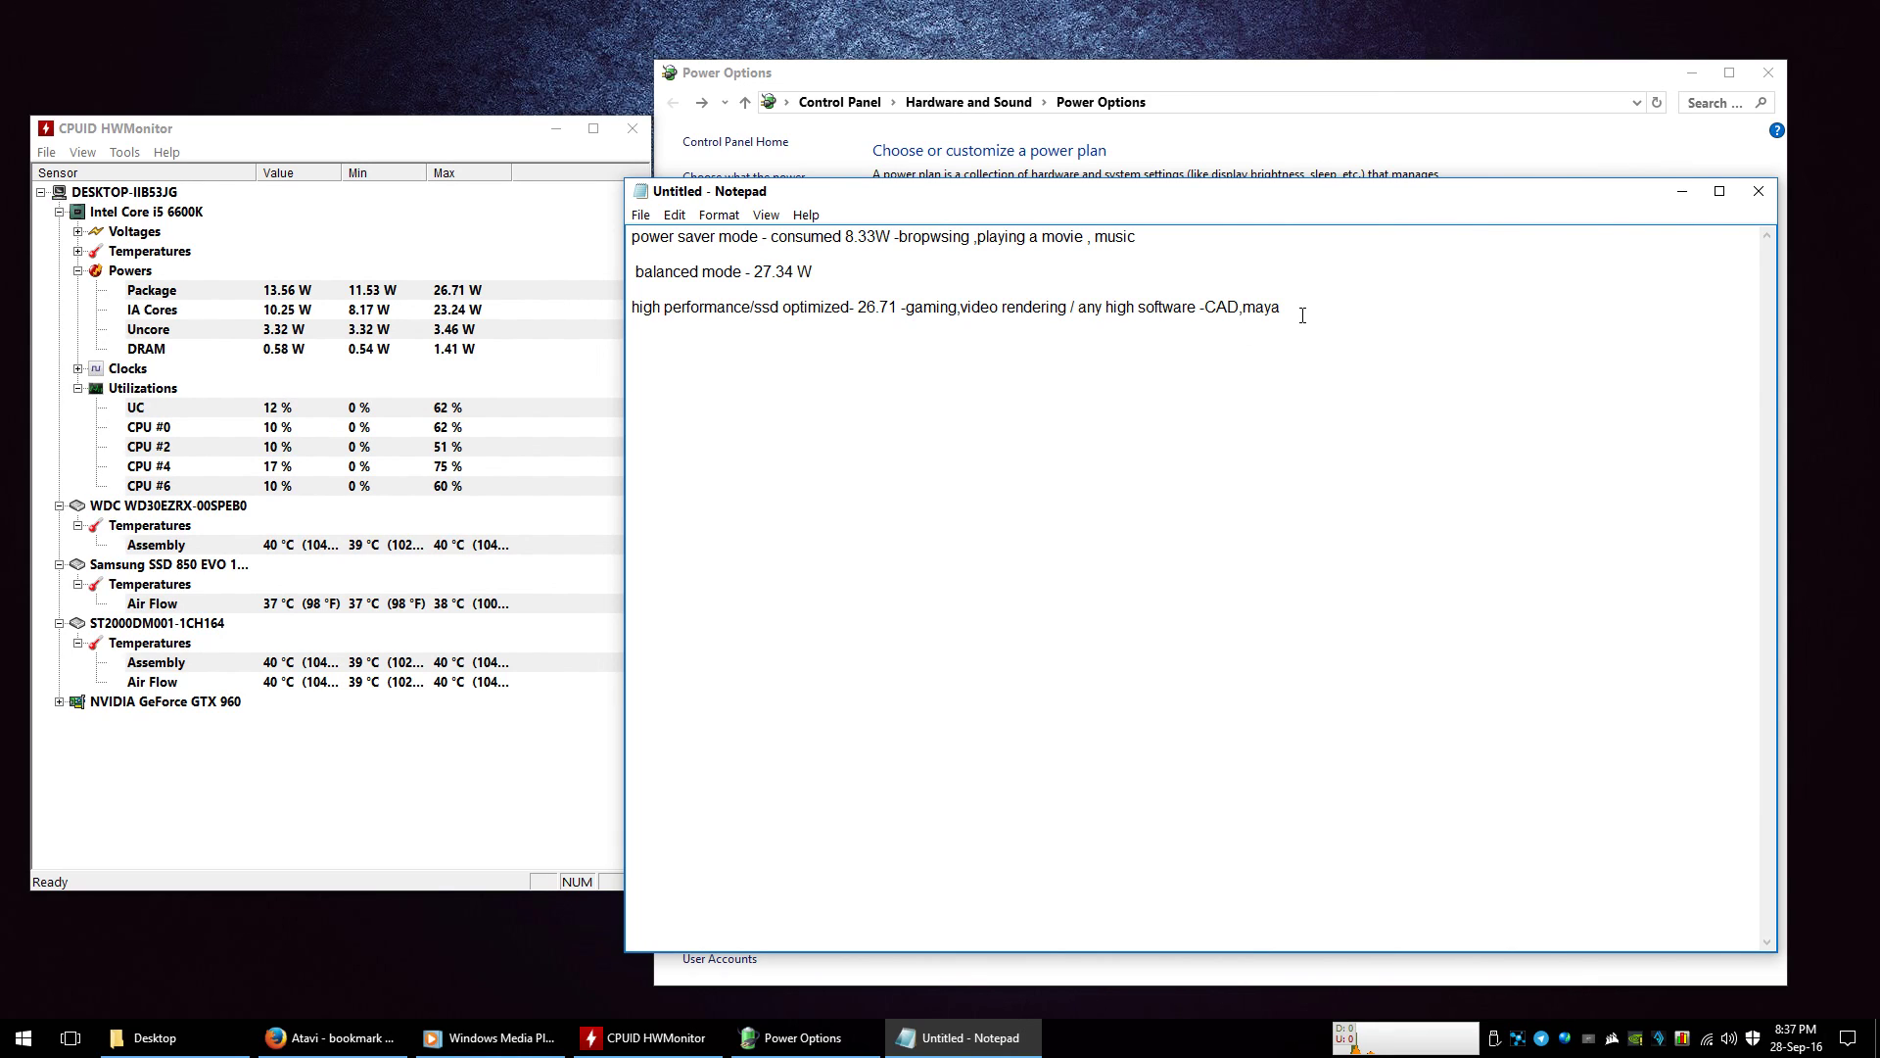
left_click_drag(1296, 312, 632, 236)
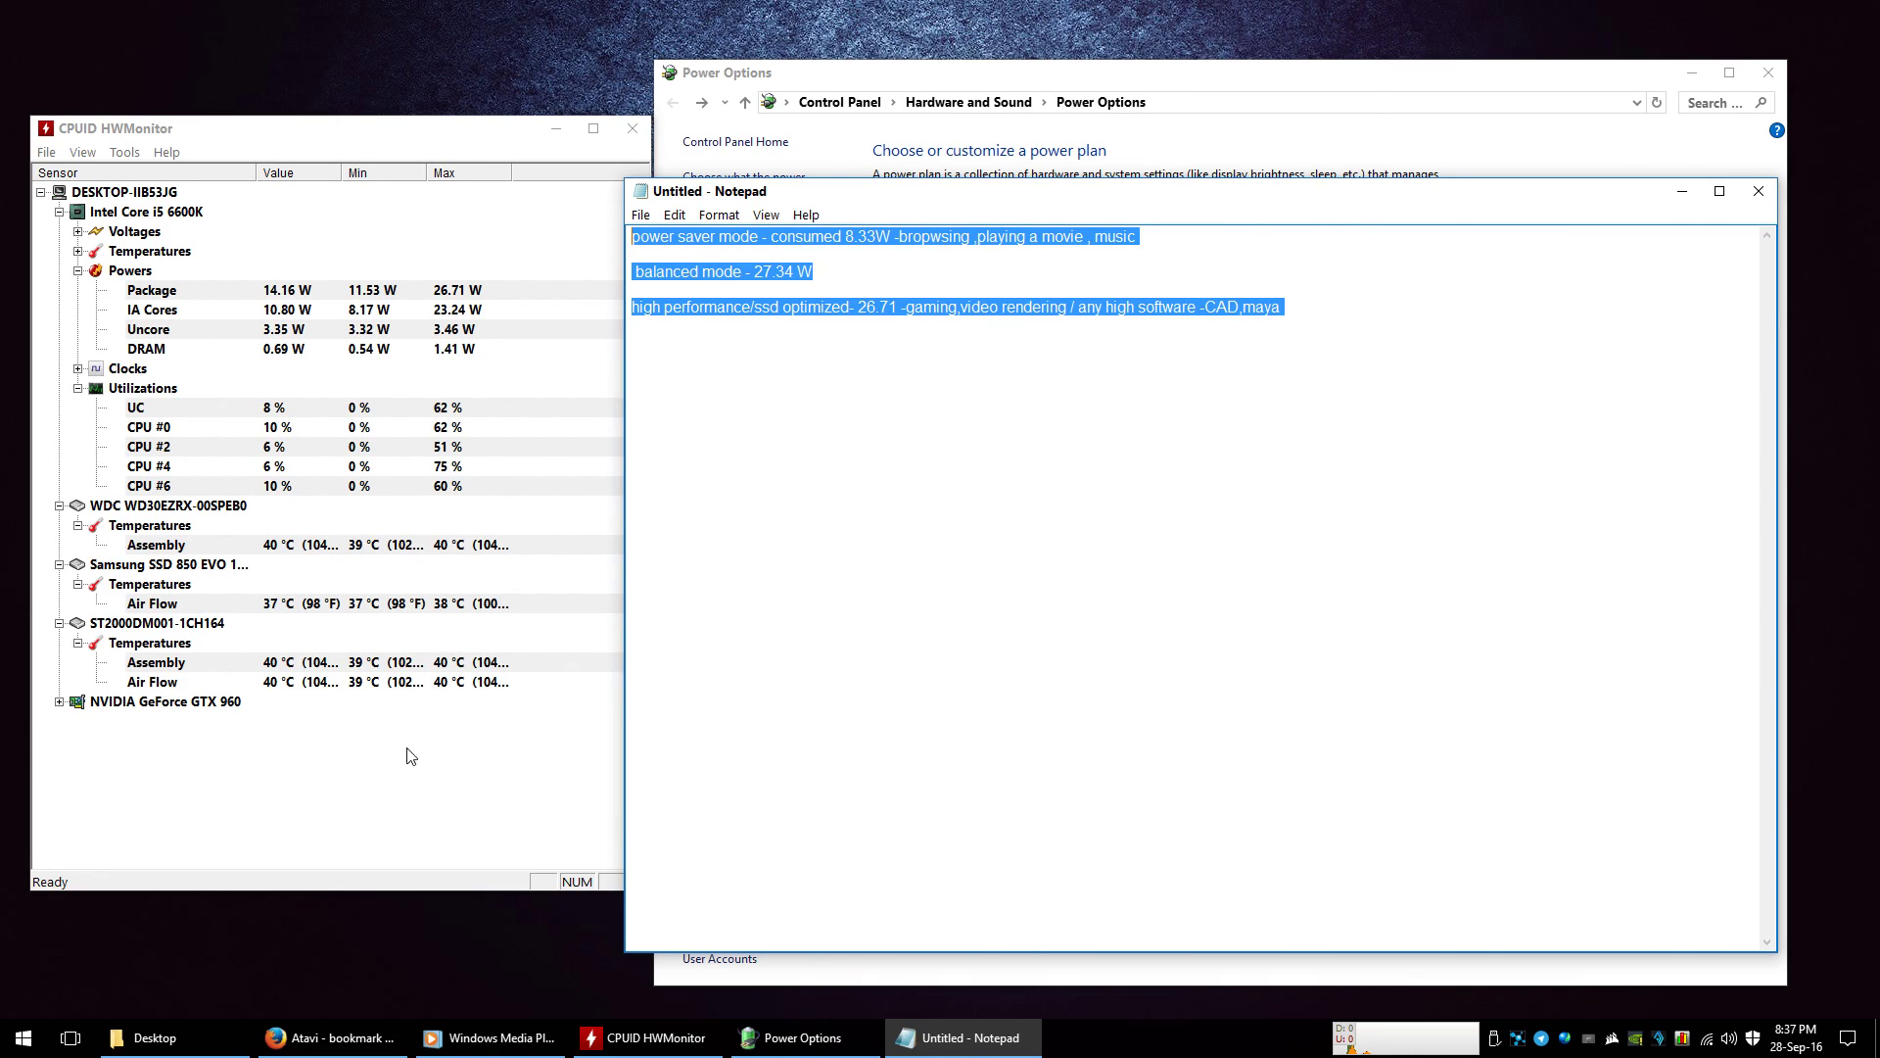
left_click(1033, 475)
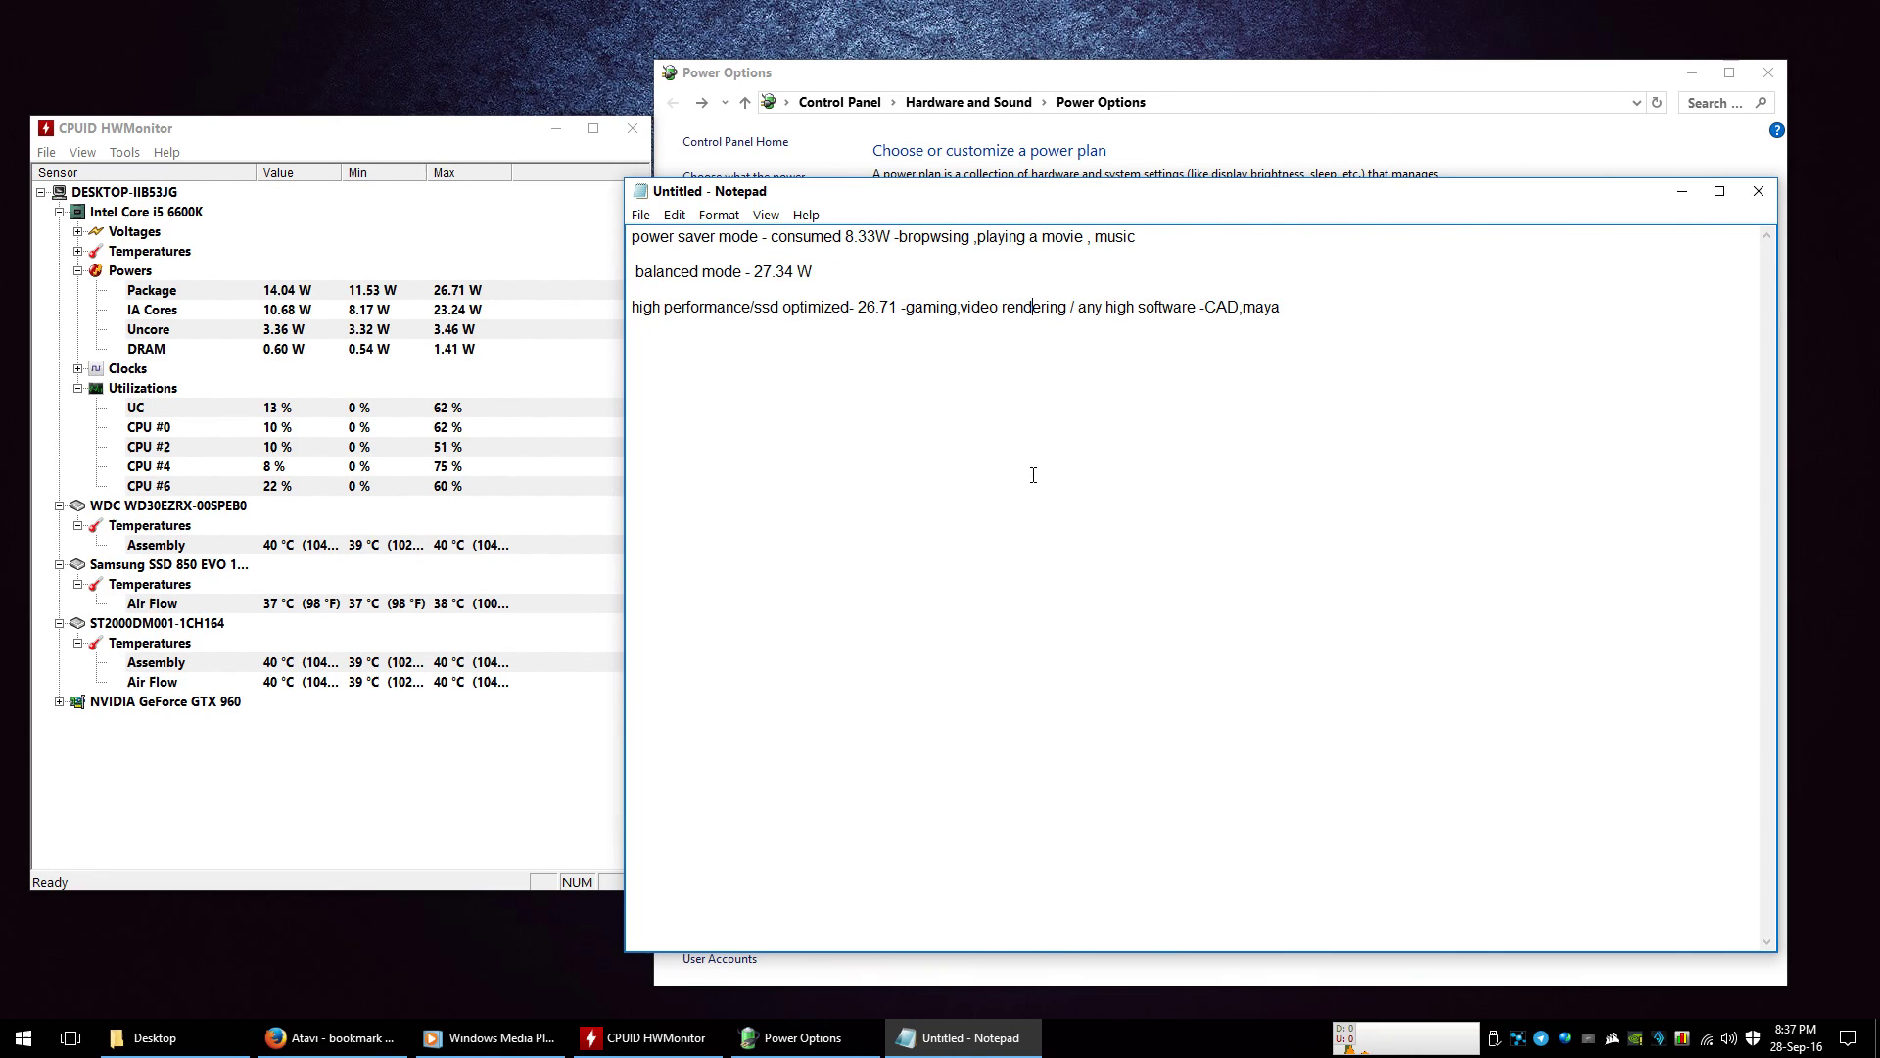